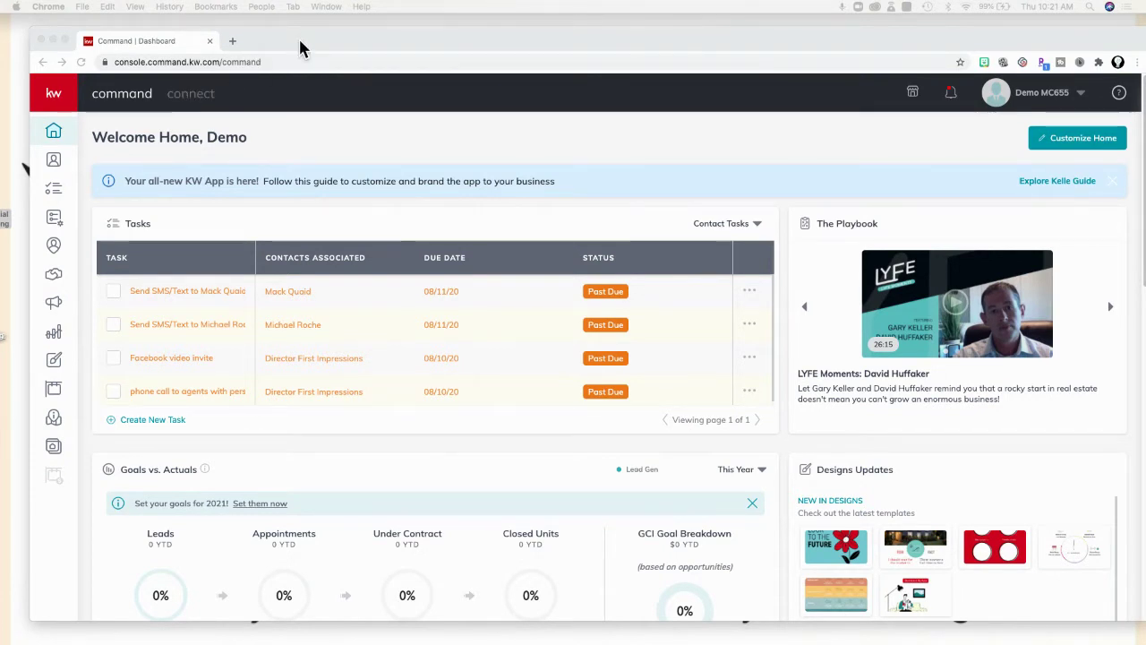
Expand the sidebar, go to Campaigns and start creating a new campaign.
left_click_drag(299, 37, 297, 36)
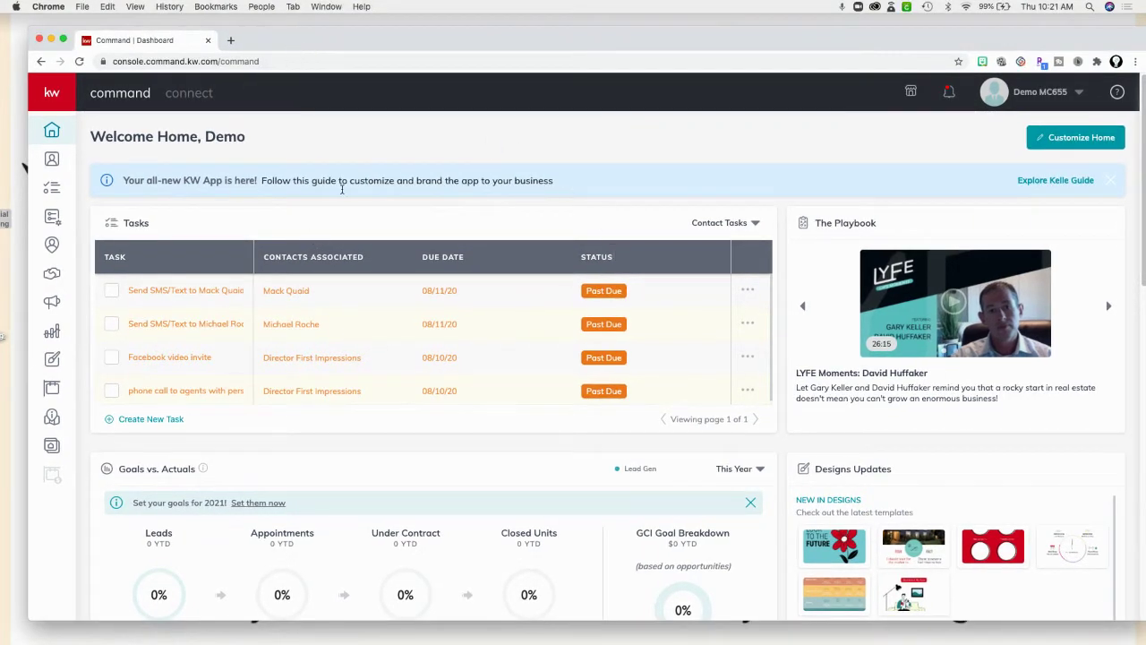
left_click(55, 91)
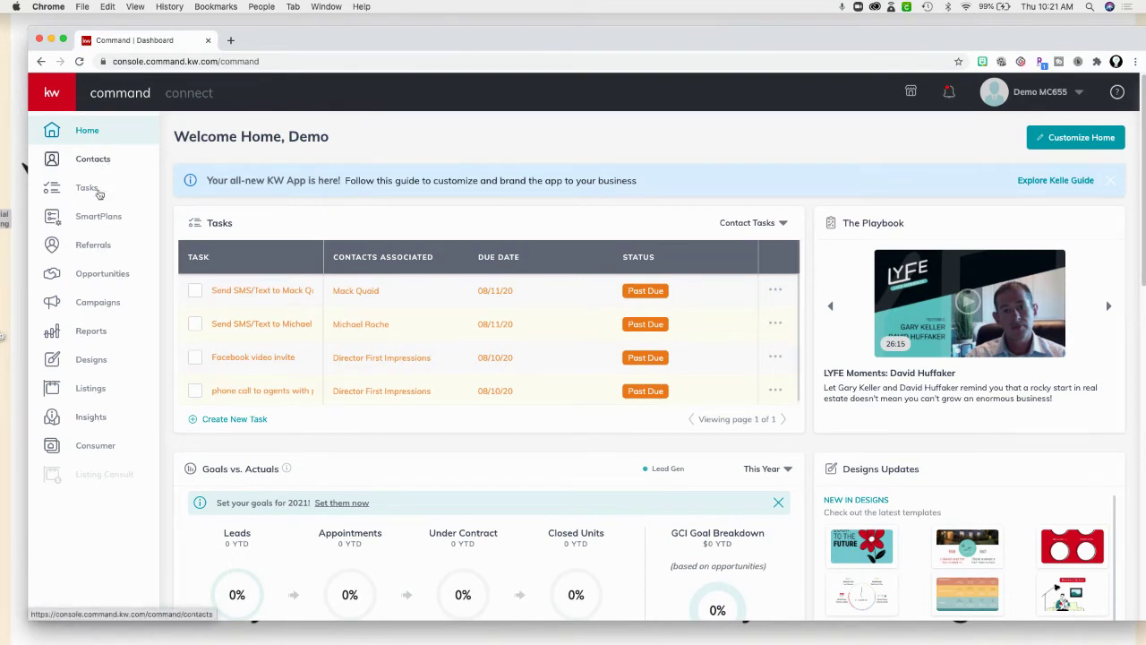
left_click(57, 305)
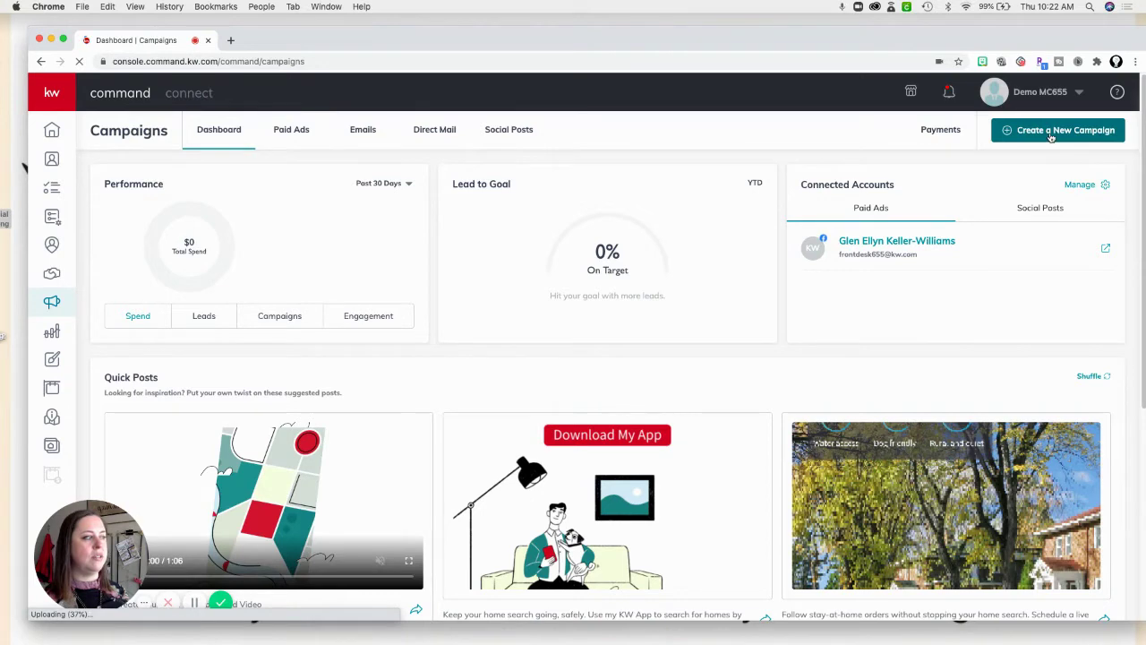
left_click(1052, 133)
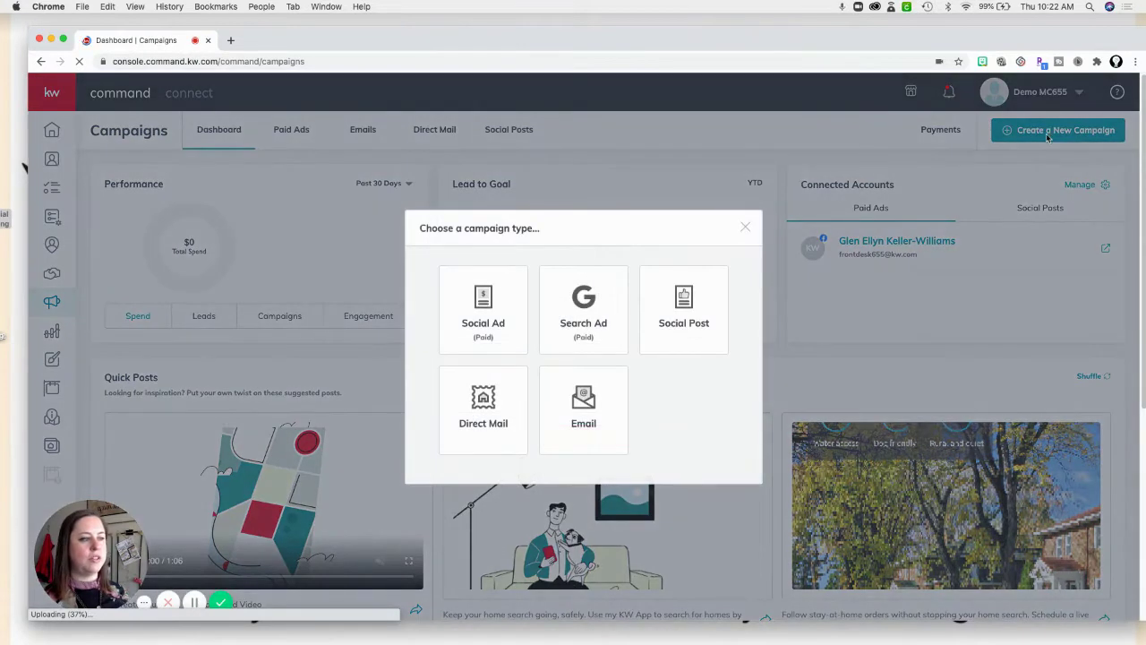
Create a Direct Mail campaign named 'class 8.13.20' with goal Advertise Listing and default templates.
left_click(488, 407)
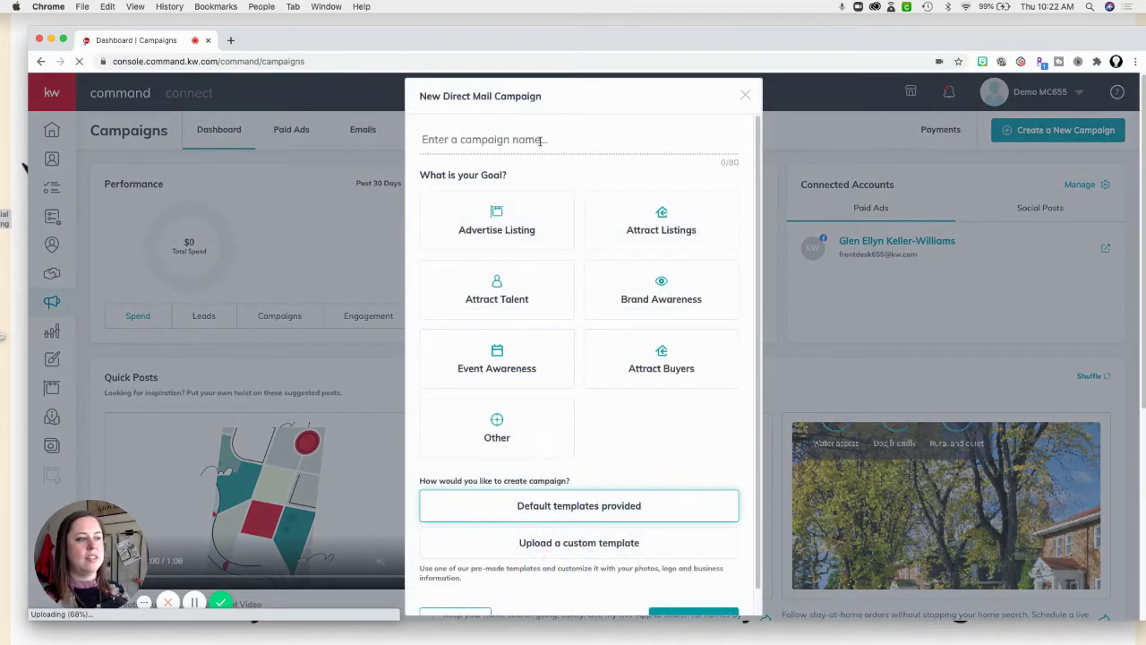
left_click(541, 140)
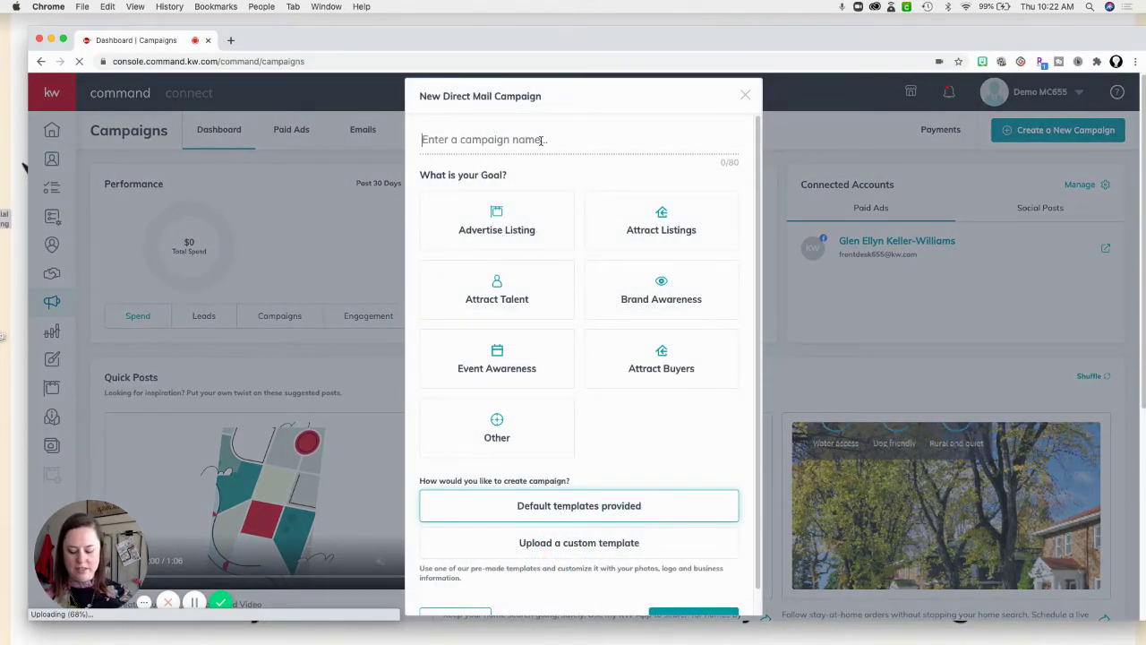
type("class 8.")
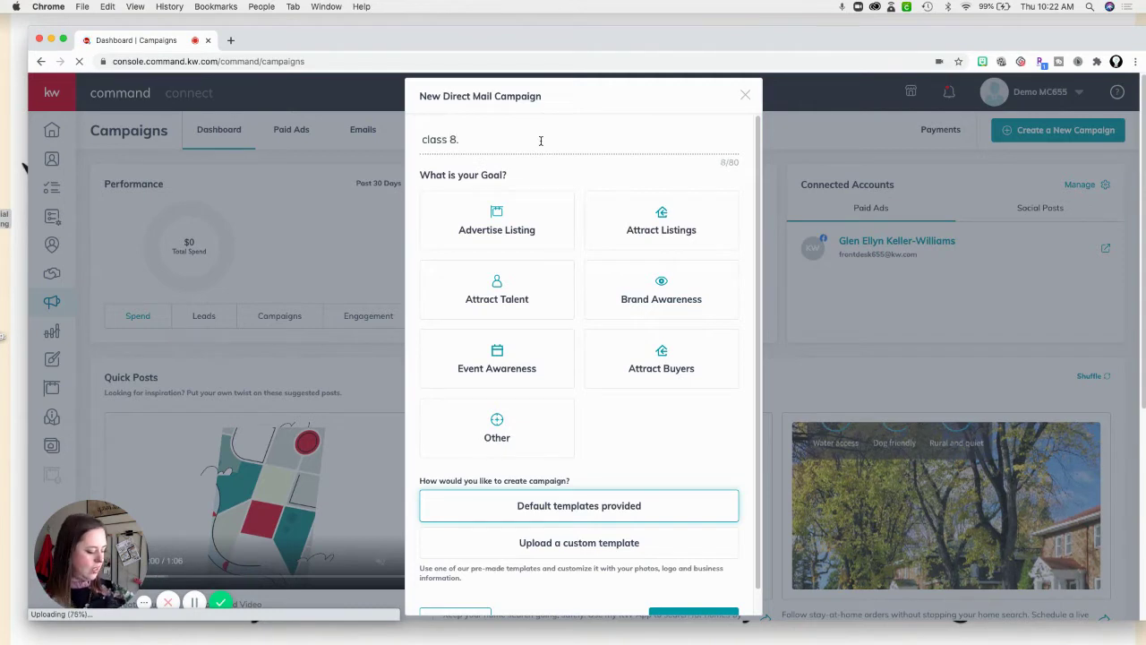
type("13.20")
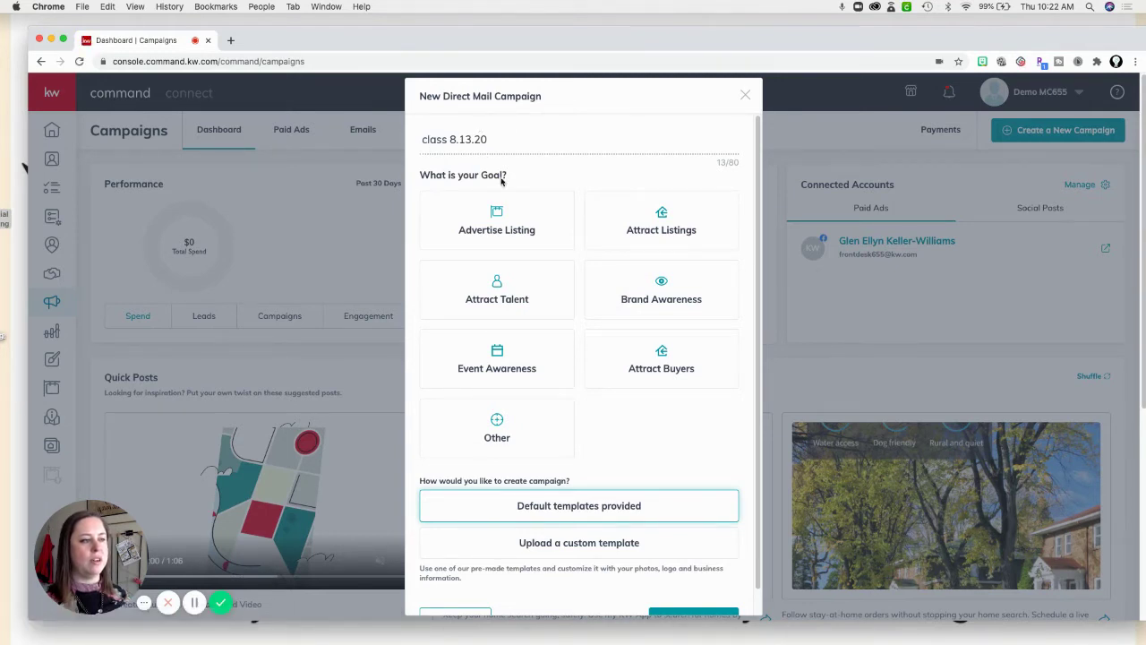
left_click(525, 222)
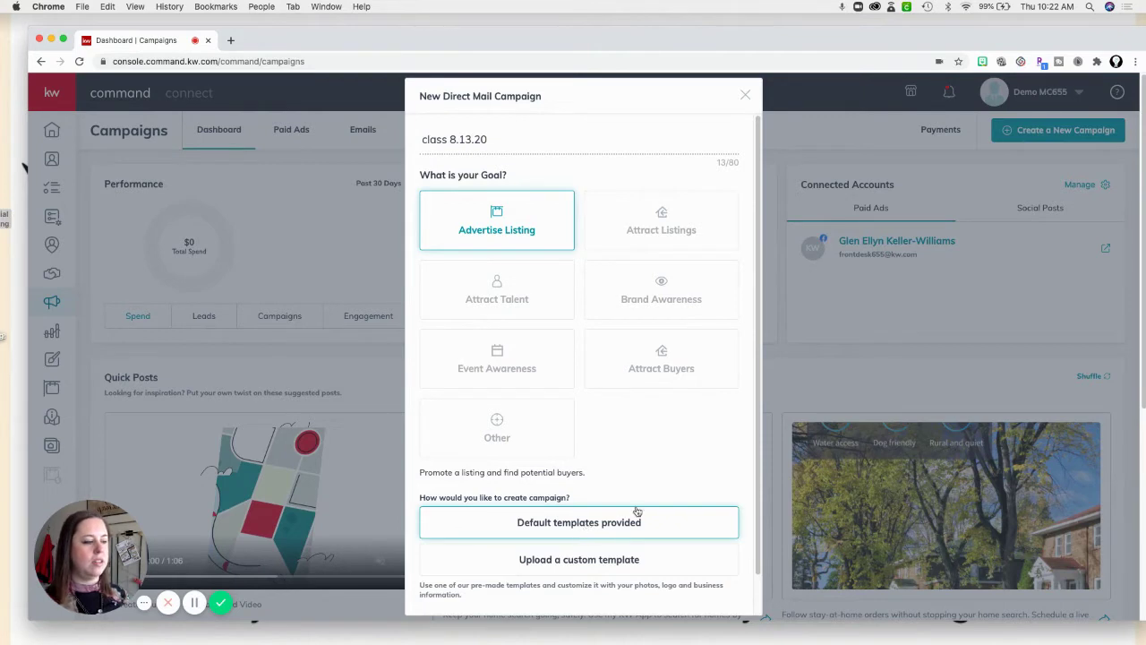
scroll(762, 417, "down", 2)
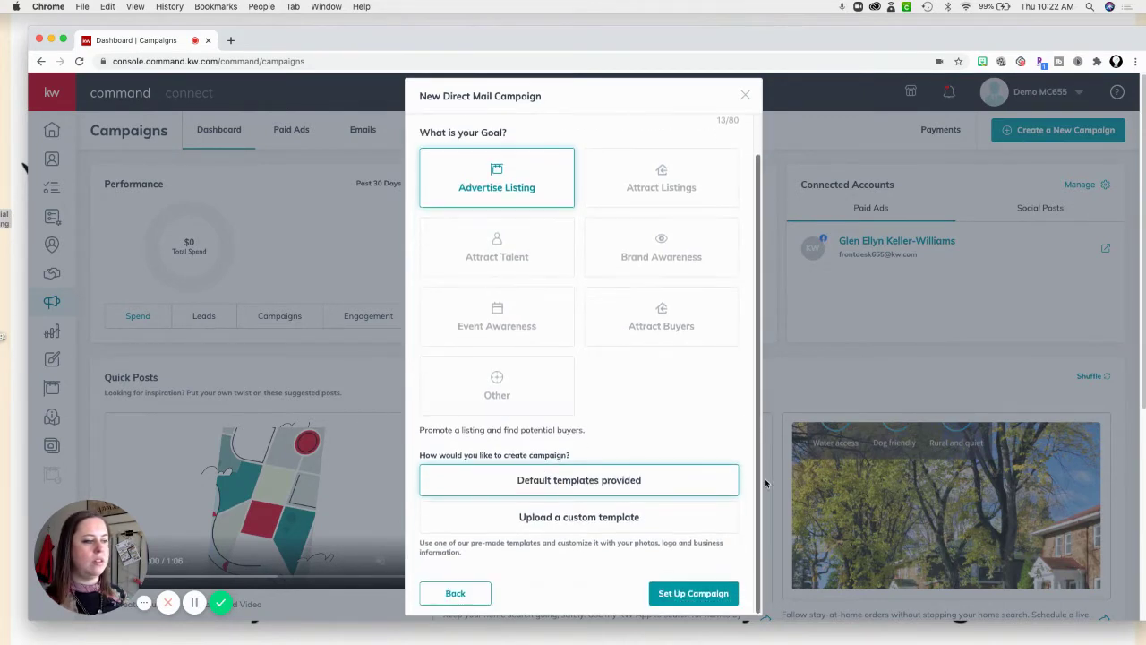
scroll(757, 310, "up", 2)
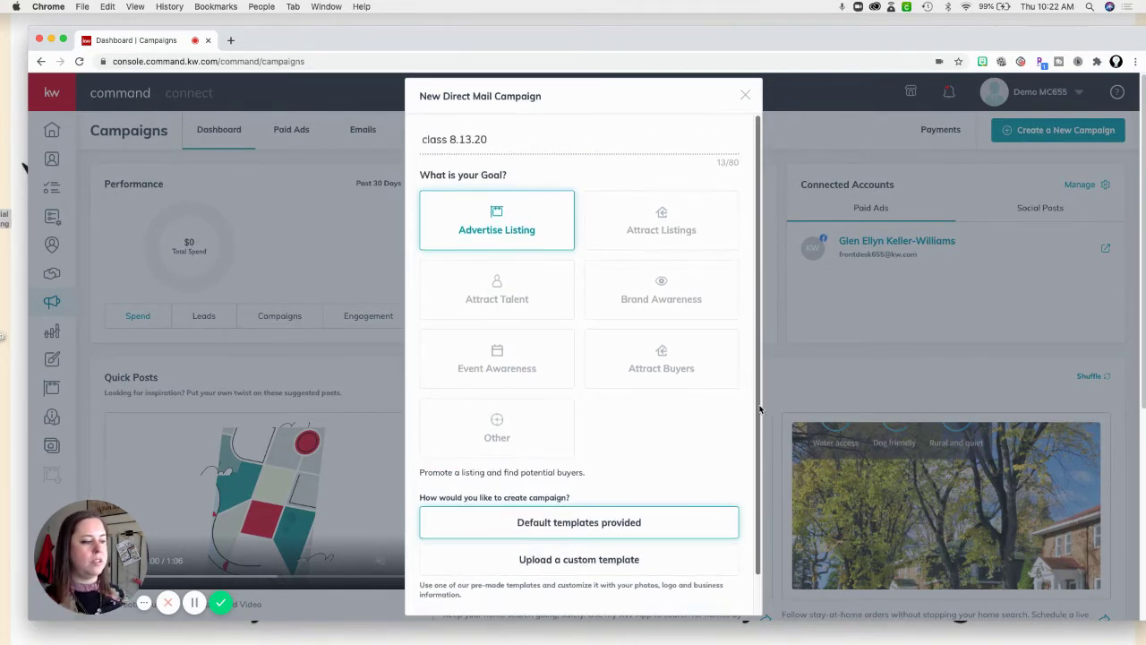
scroll(760, 410, "down", 2)
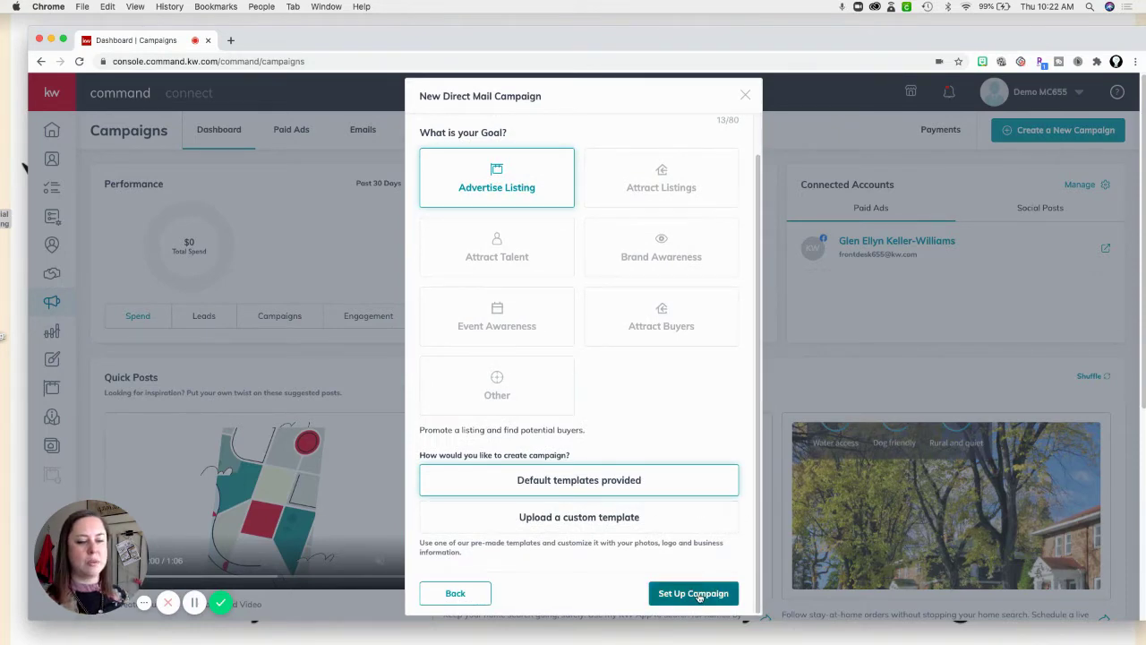
Finish setup, show All Listings, and search the listings for the agent's name.
left_click(695, 594)
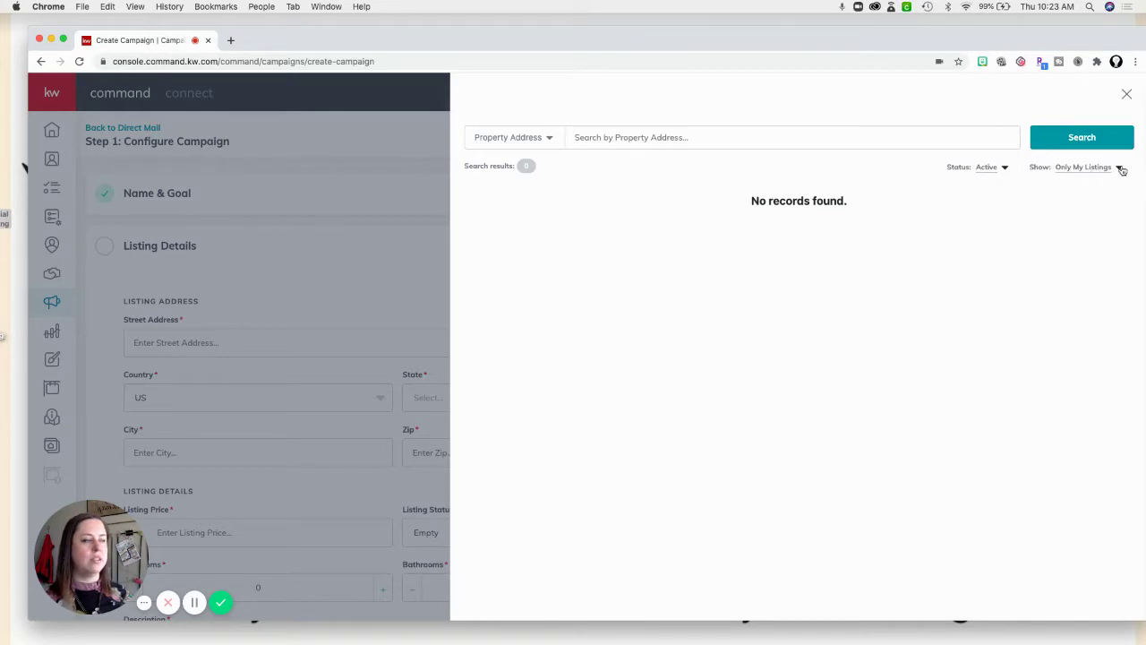
left_click(1120, 169)
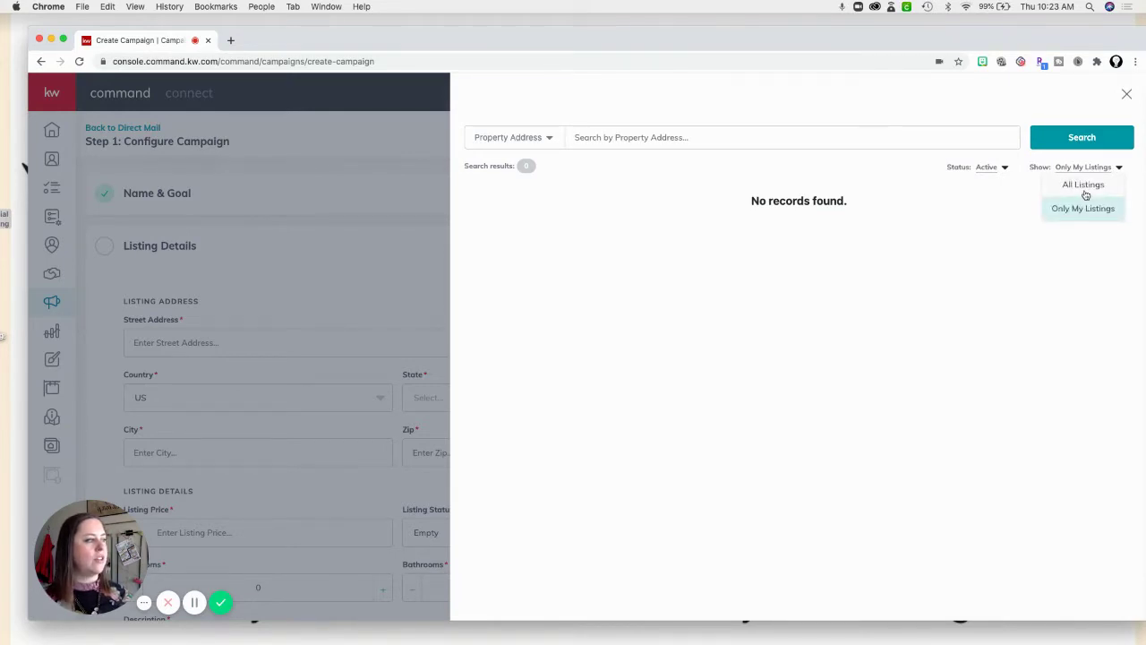
left_click(1086, 186)
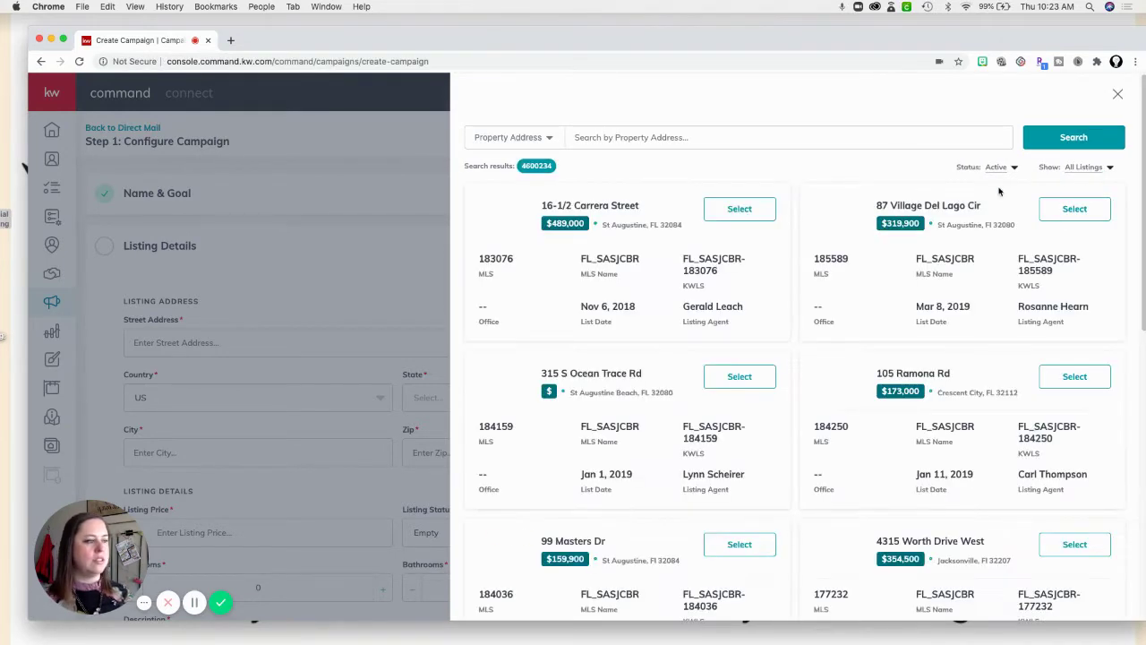
left_click(549, 139)
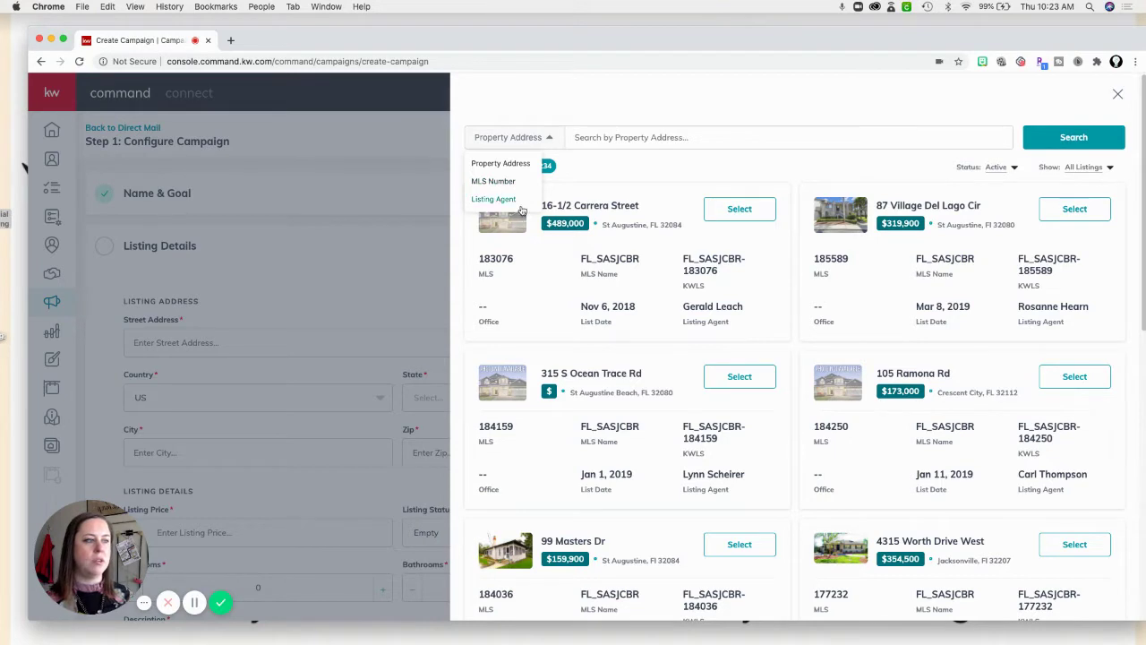
left_click(643, 138)
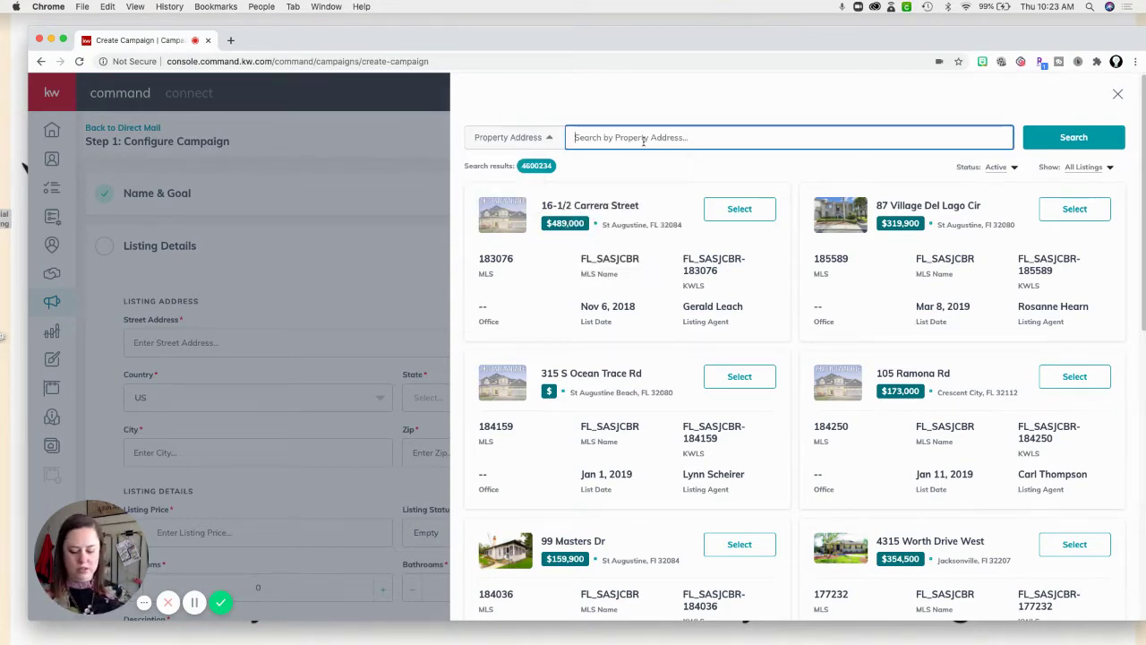
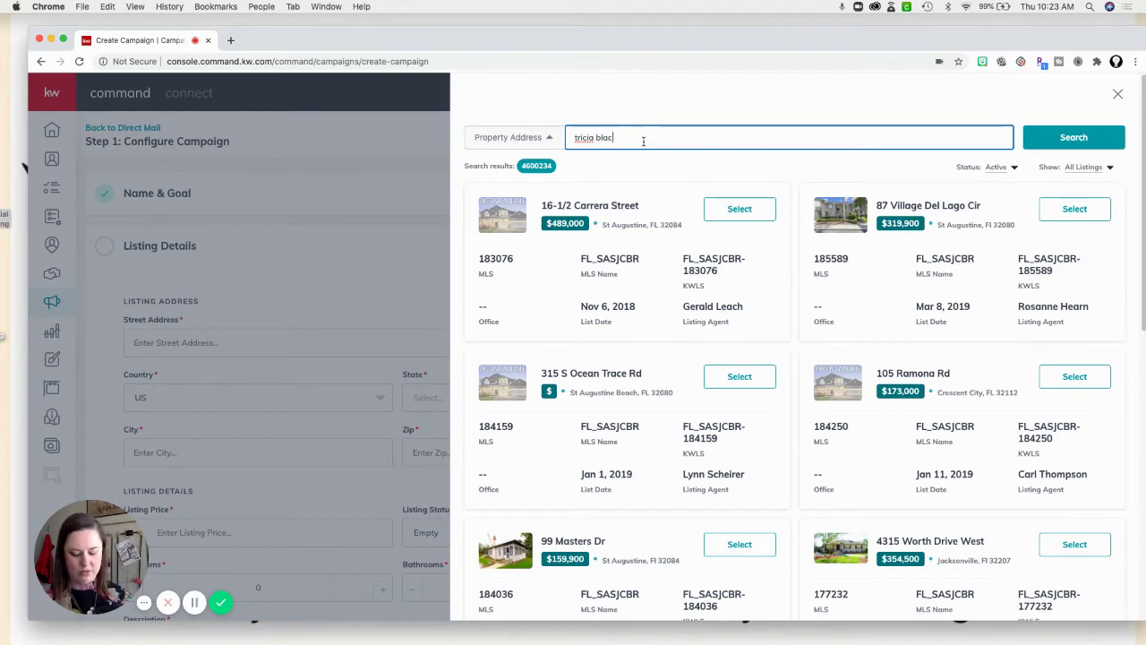
key("Return")
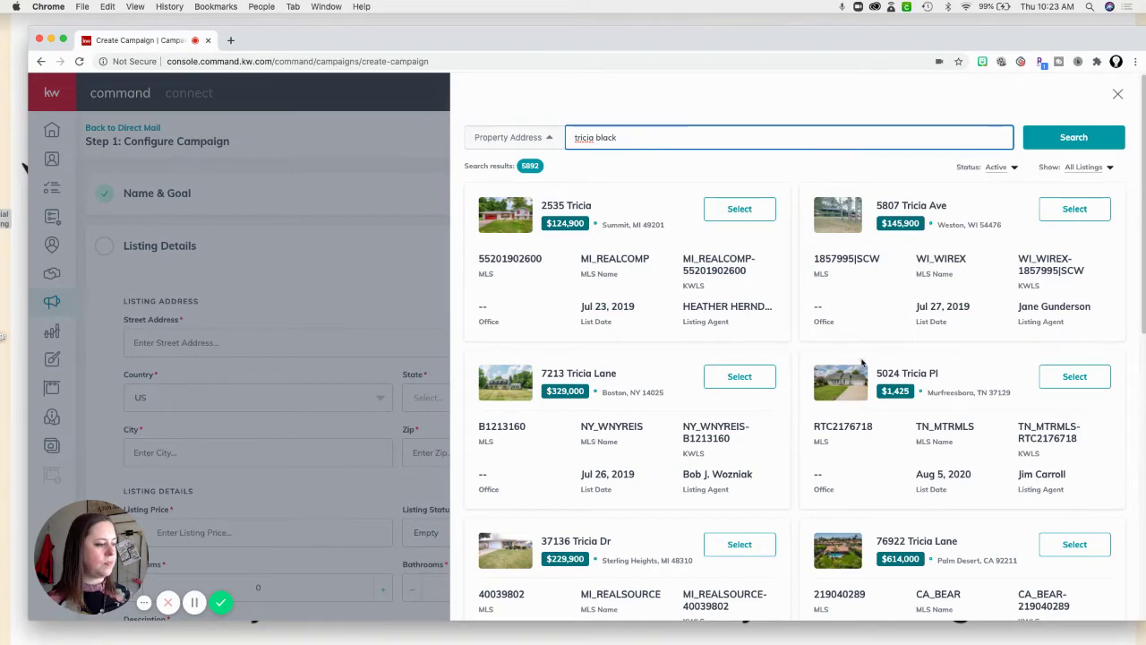
scroll(864, 357, "down", 1)
scroll(864, 358, "down", 1)
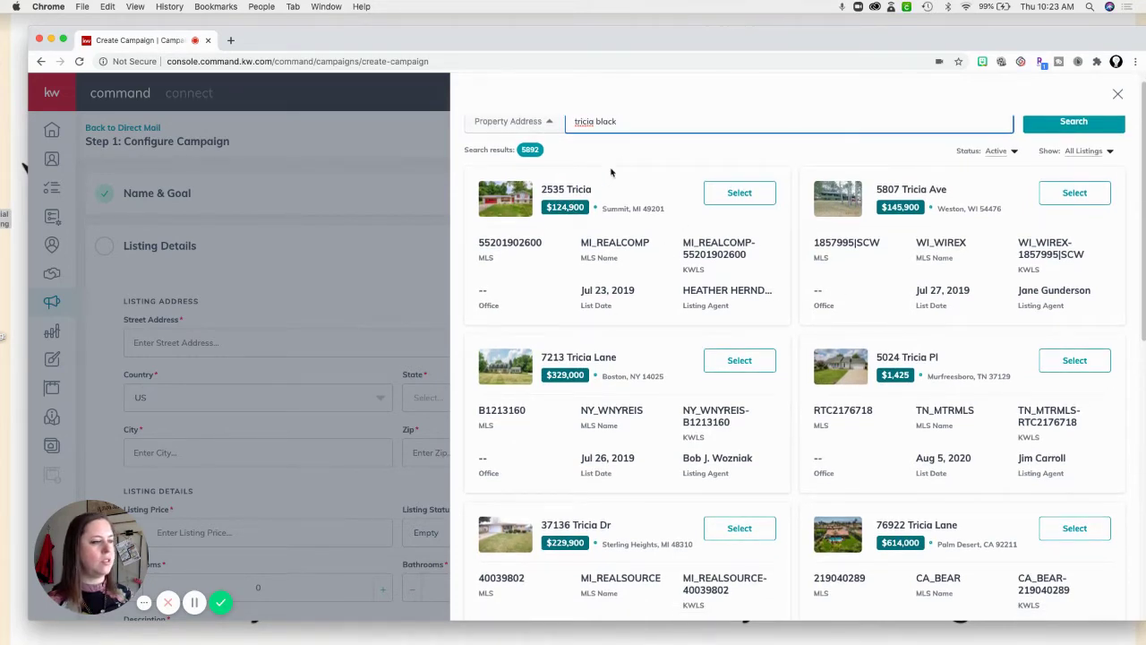
scroll(633, 177, "down", 1)
scroll(596, 198, "up", 1)
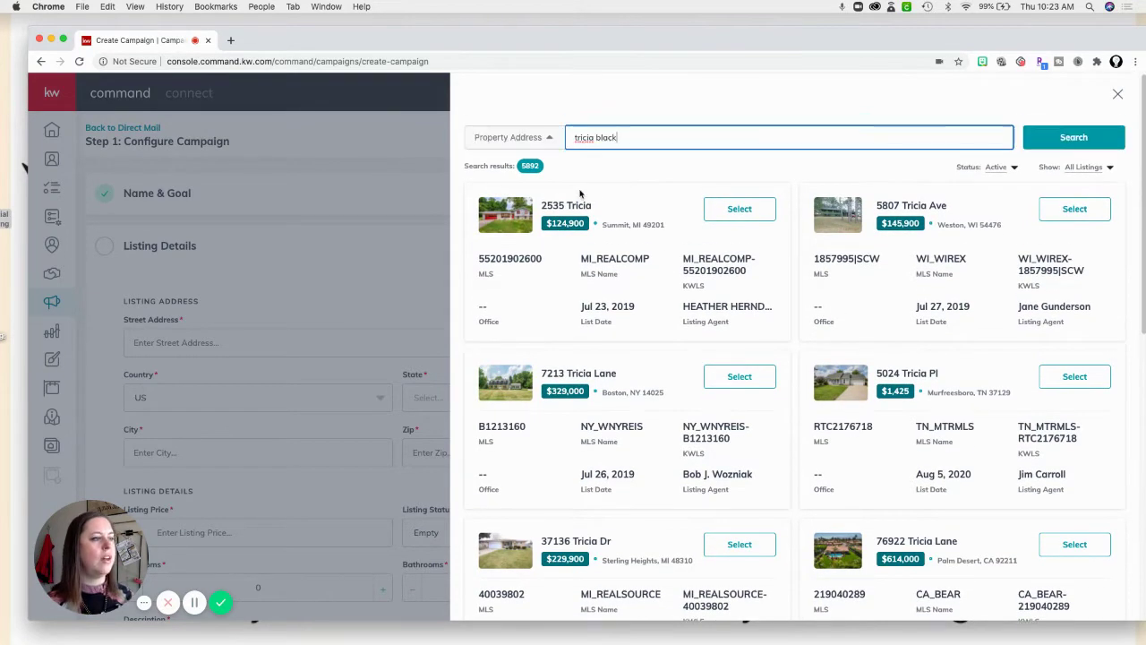
Switch the search type to Listing Agent and rerun the agent-name search.
left_click(543, 140)
left_click(507, 201)
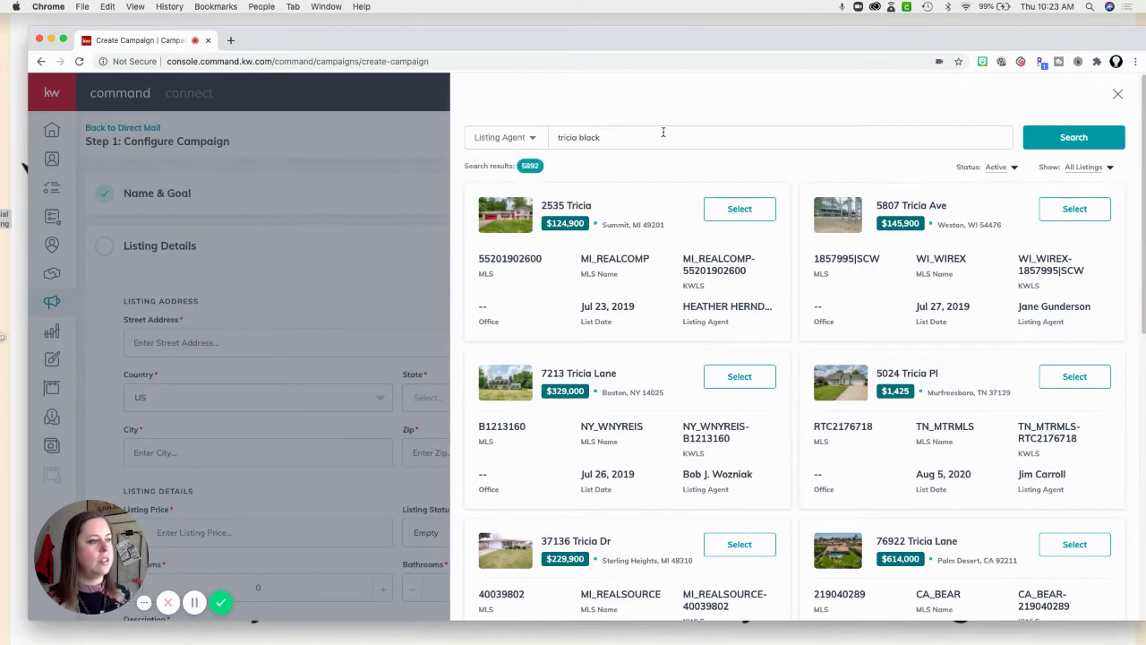
left_click(661, 136)
key("Return")
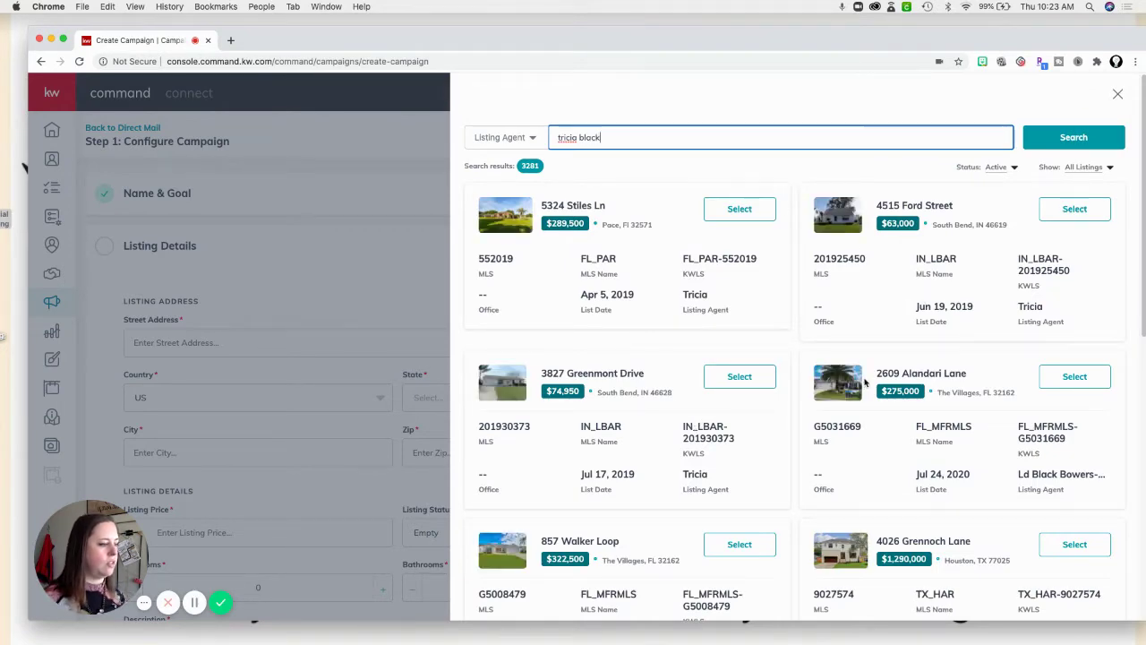
scroll(865, 382, "down", 3)
scroll(730, 302, "down", 2)
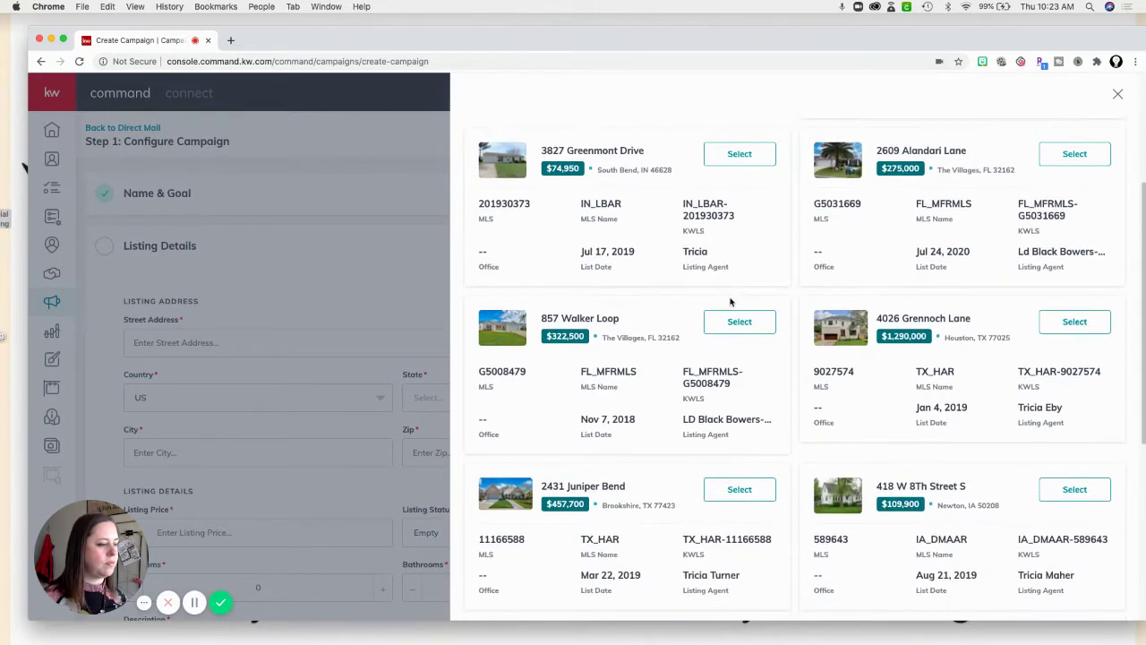
scroll(731, 302, "down", 1)
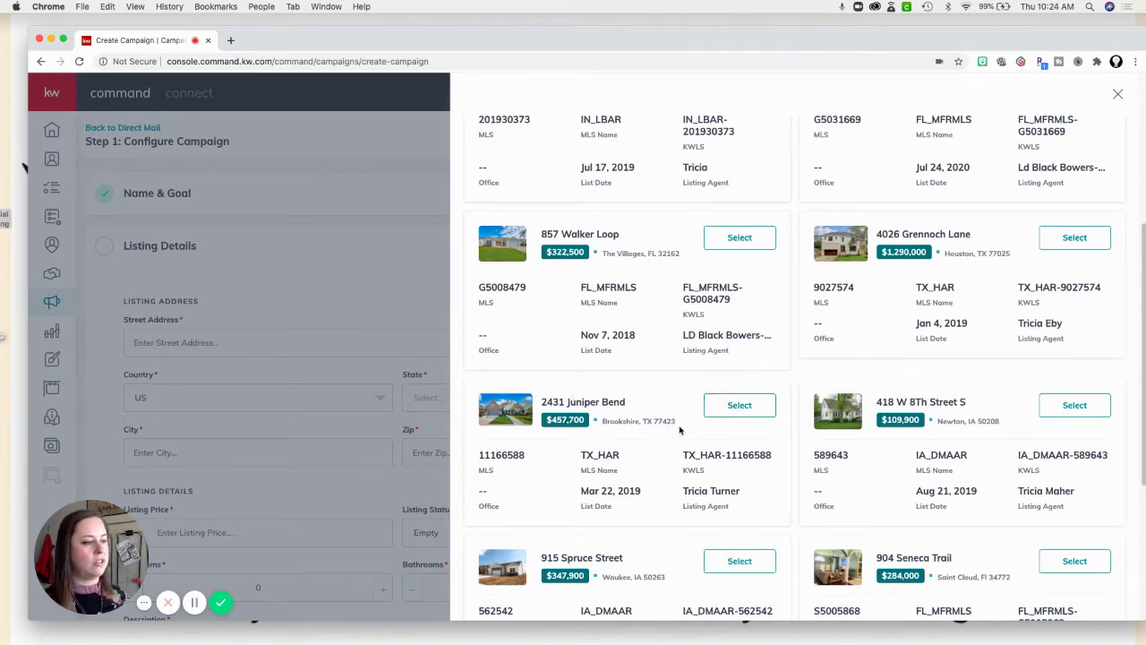
Attach the $457,700 Brookshire listing and settle on the Default Template (6x9) postcard.
left_click(740, 404)
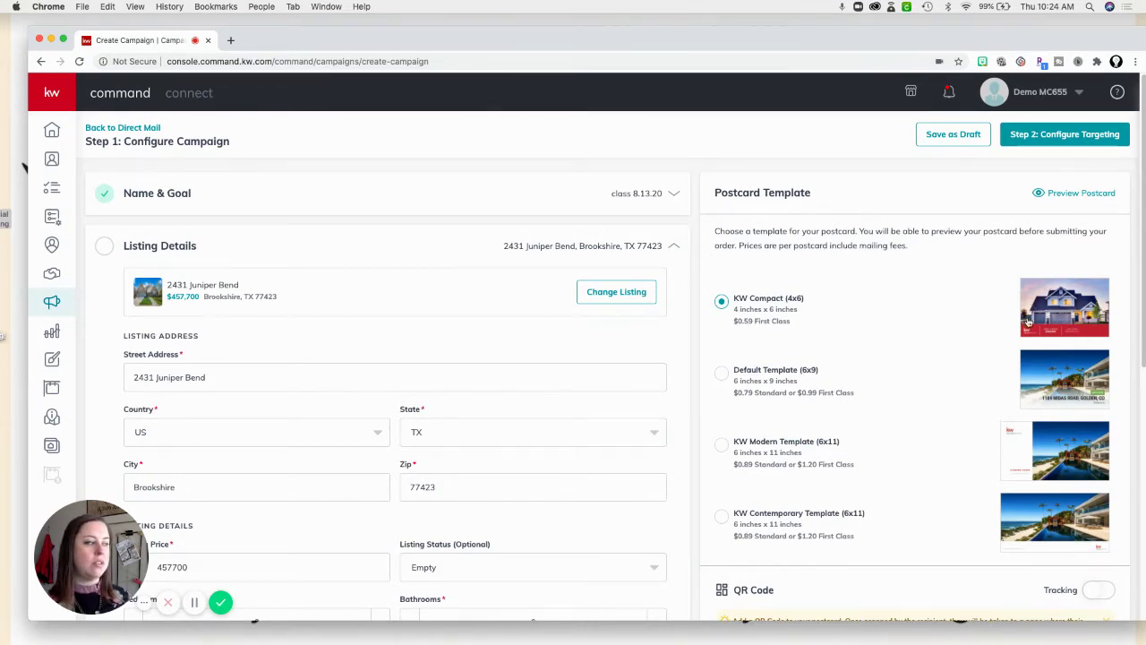
left_click(721, 374)
left_click(721, 445)
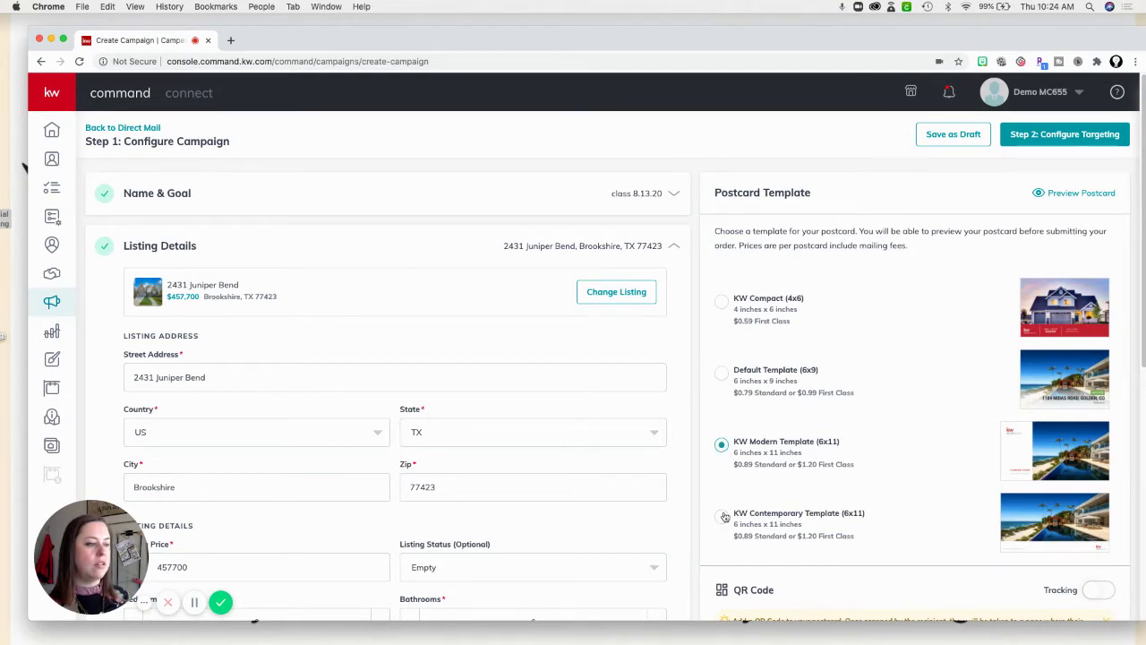
left_click(722, 516)
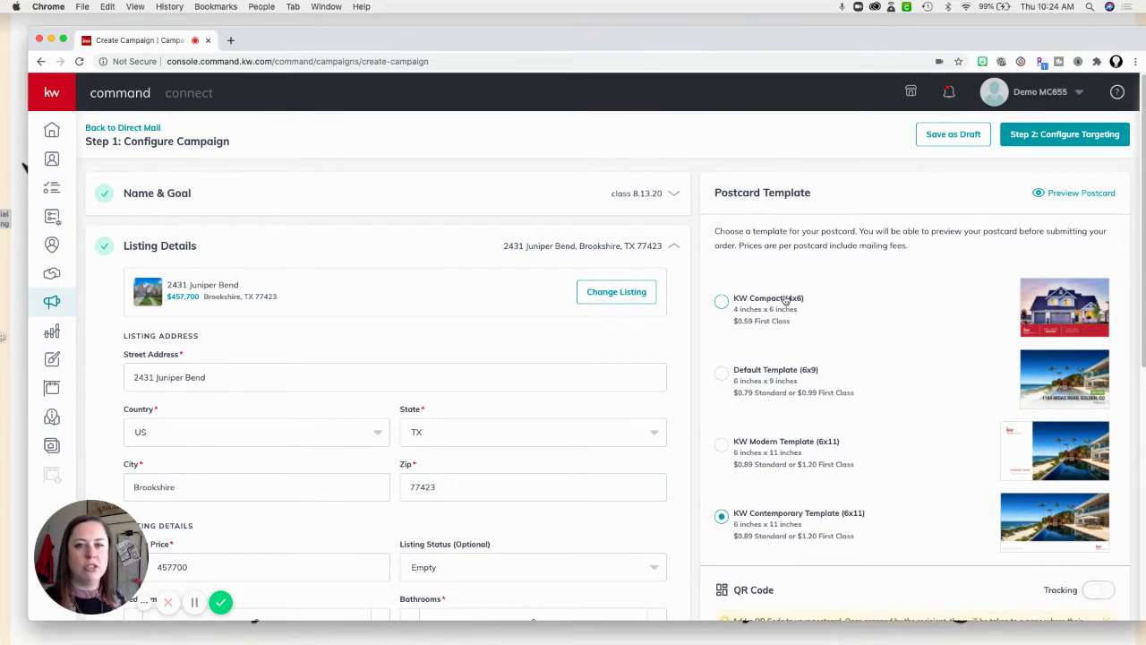
left_click(723, 375)
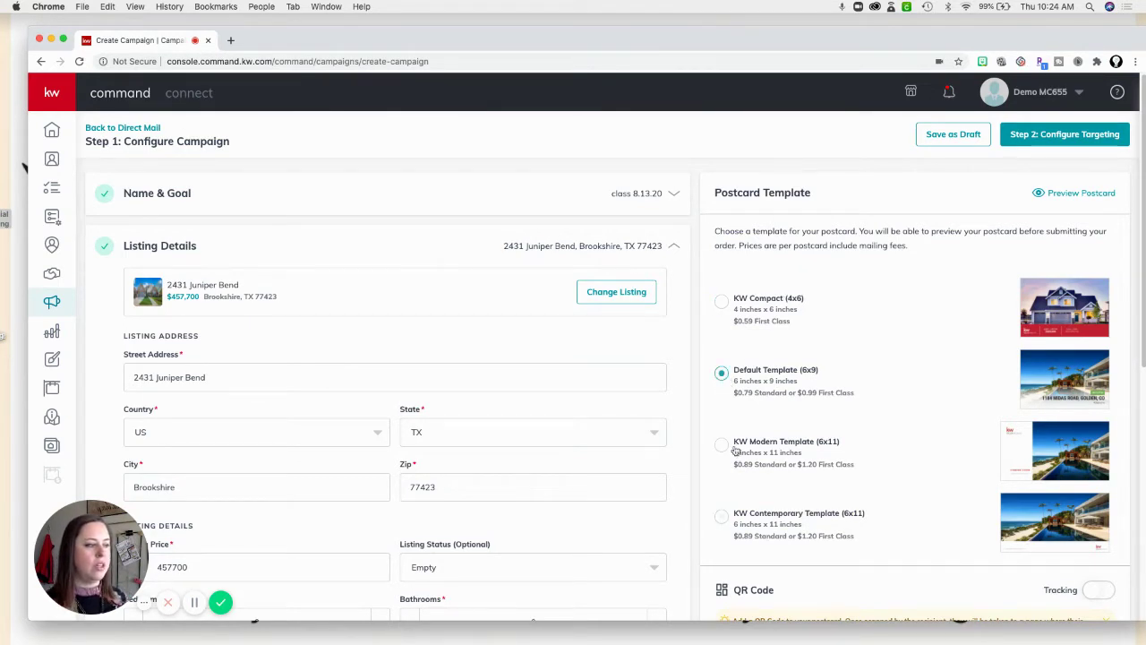
left_click(723, 446)
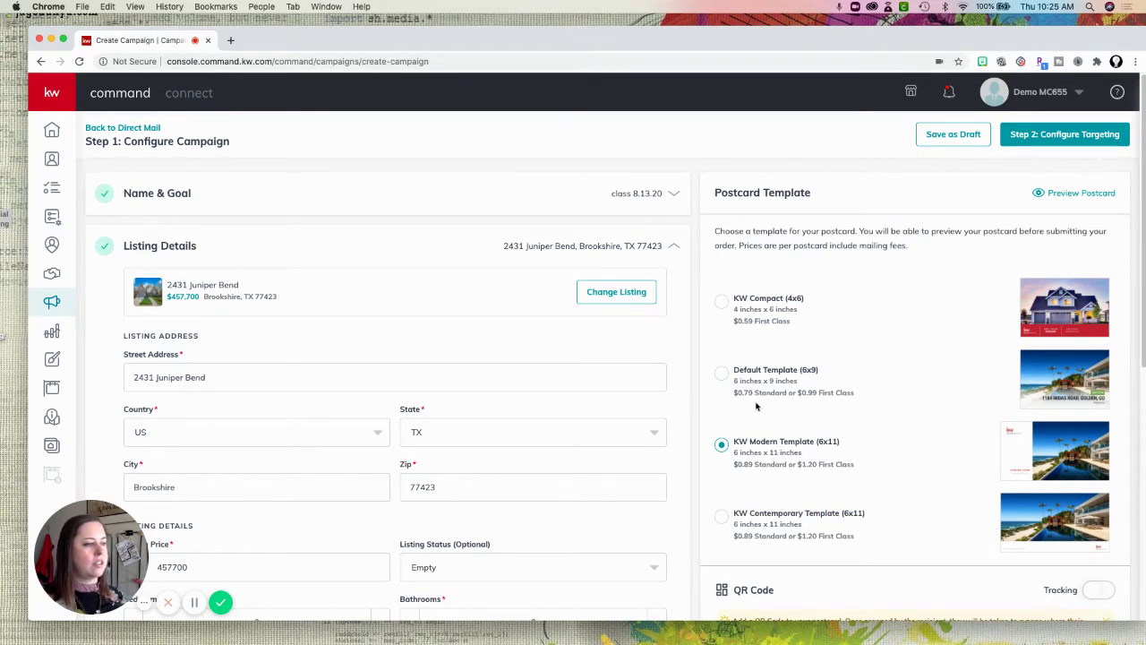
left_click(724, 374)
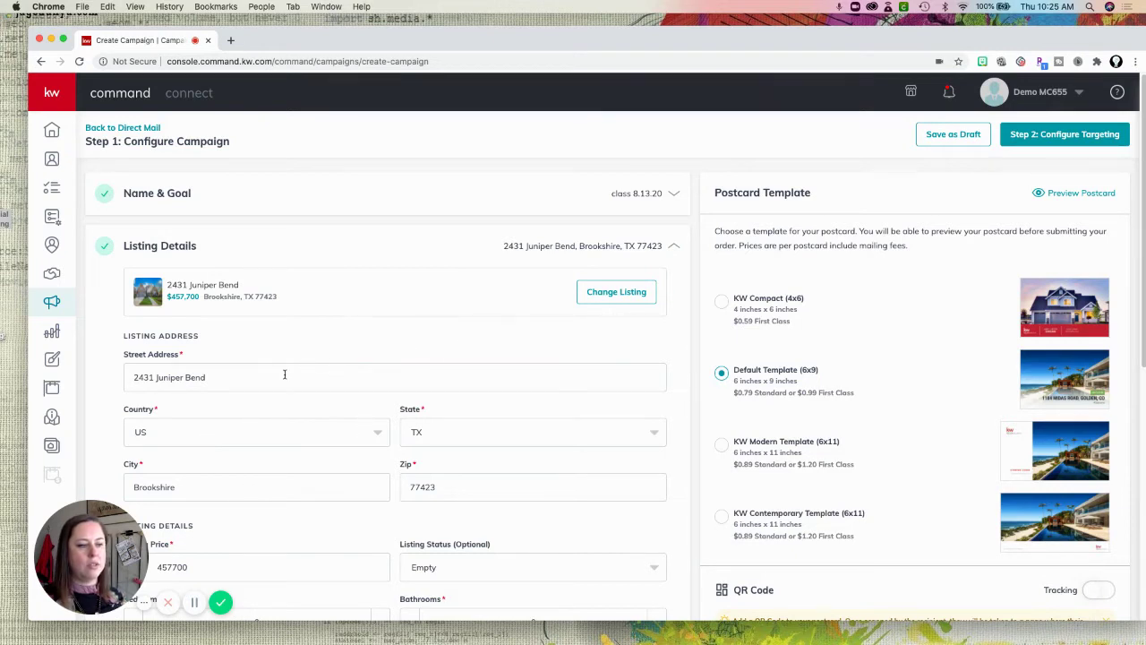
Keep the listing's state as TX and narrow the browser window.
left_click(260, 432)
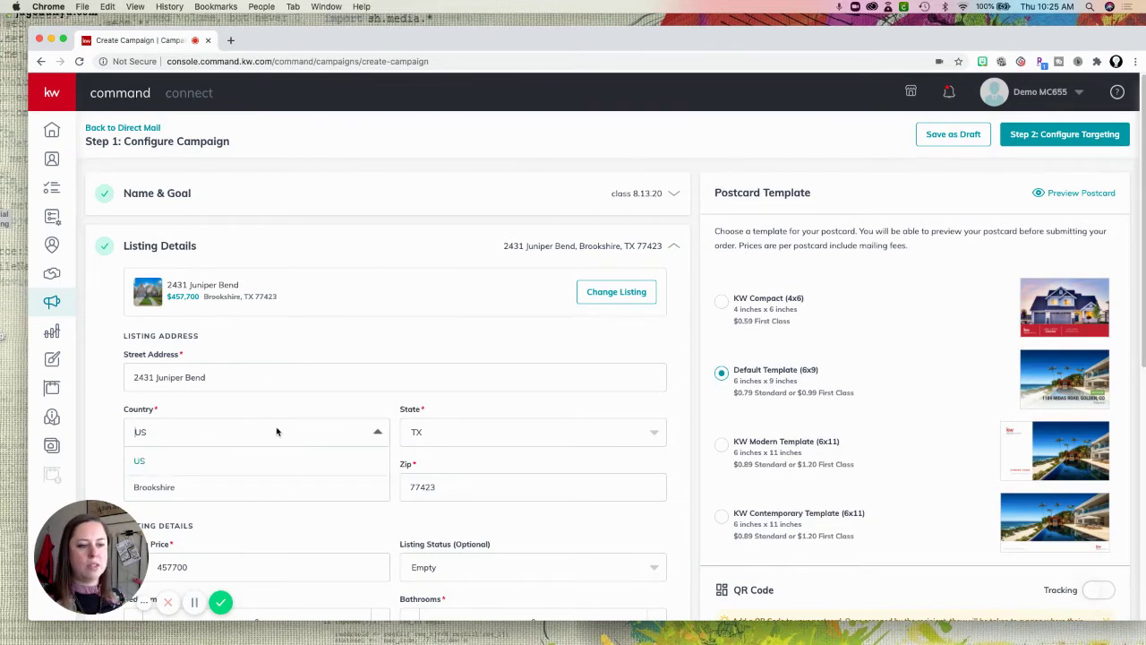
left_click(452, 439)
left_click(368, 459)
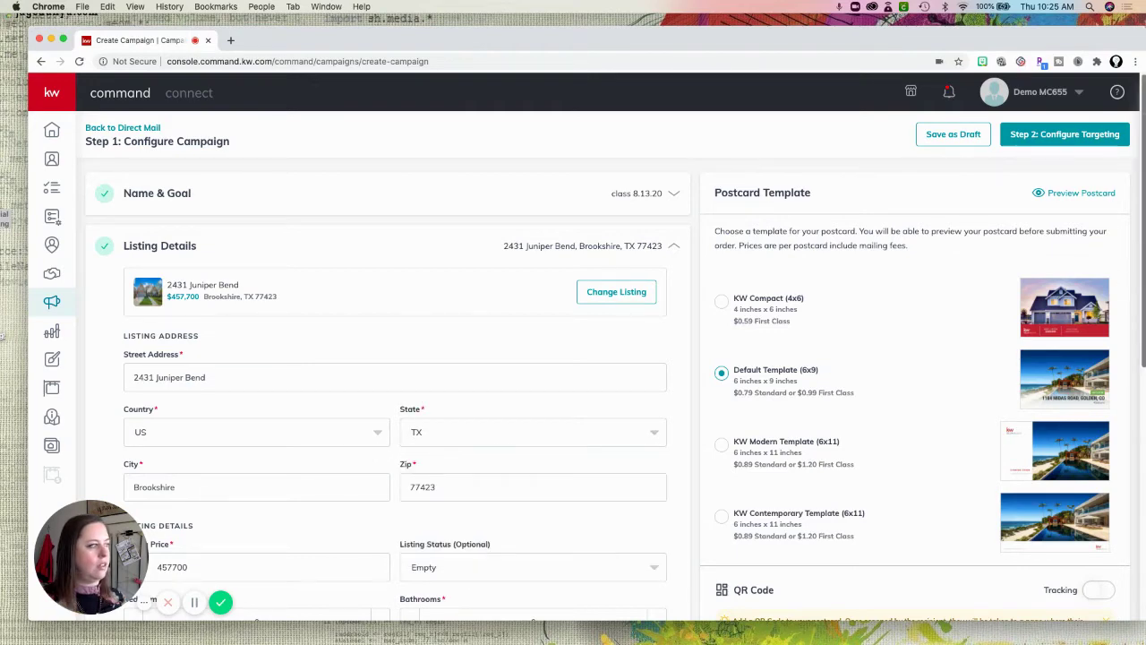
left_click_drag(1145, 33, 1081, 47)
left_click_drag(1003, 52, 1033, 56)
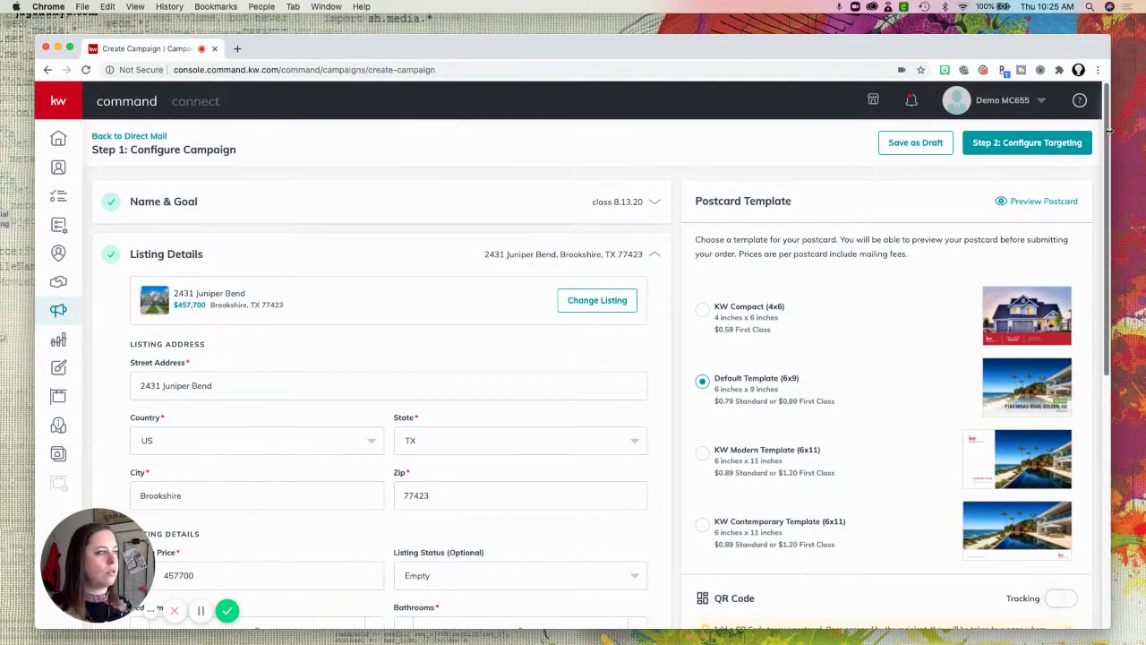
left_click_drag(1107, 143, 1106, 158)
scroll(1094, 160, "down", 2)
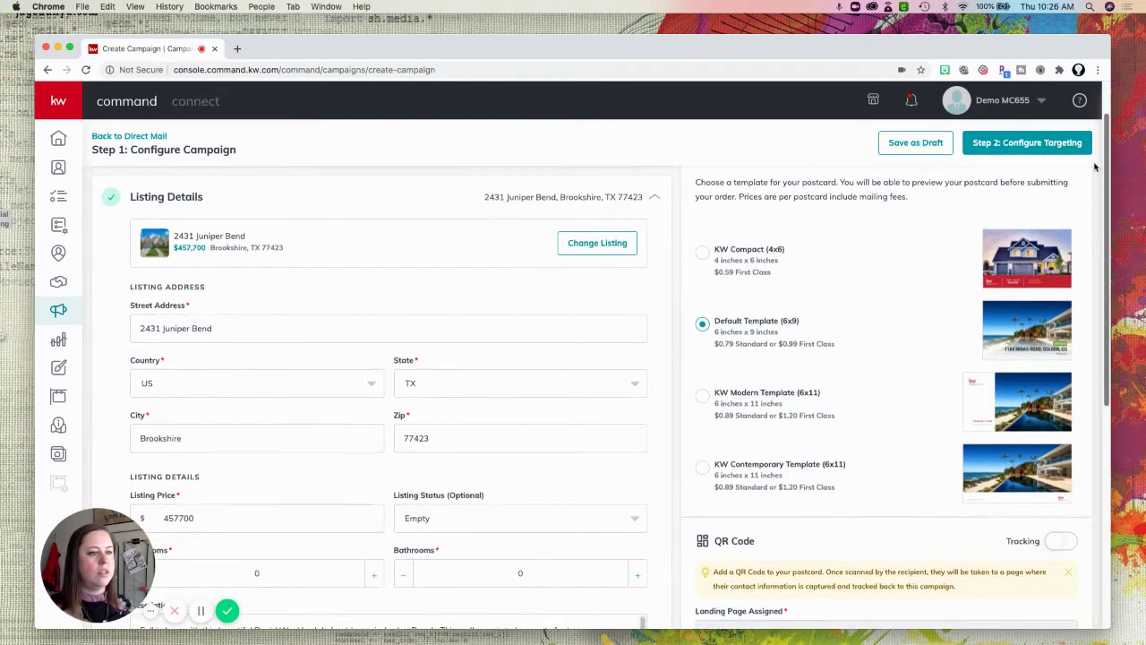
scroll(1099, 204, "down", 5)
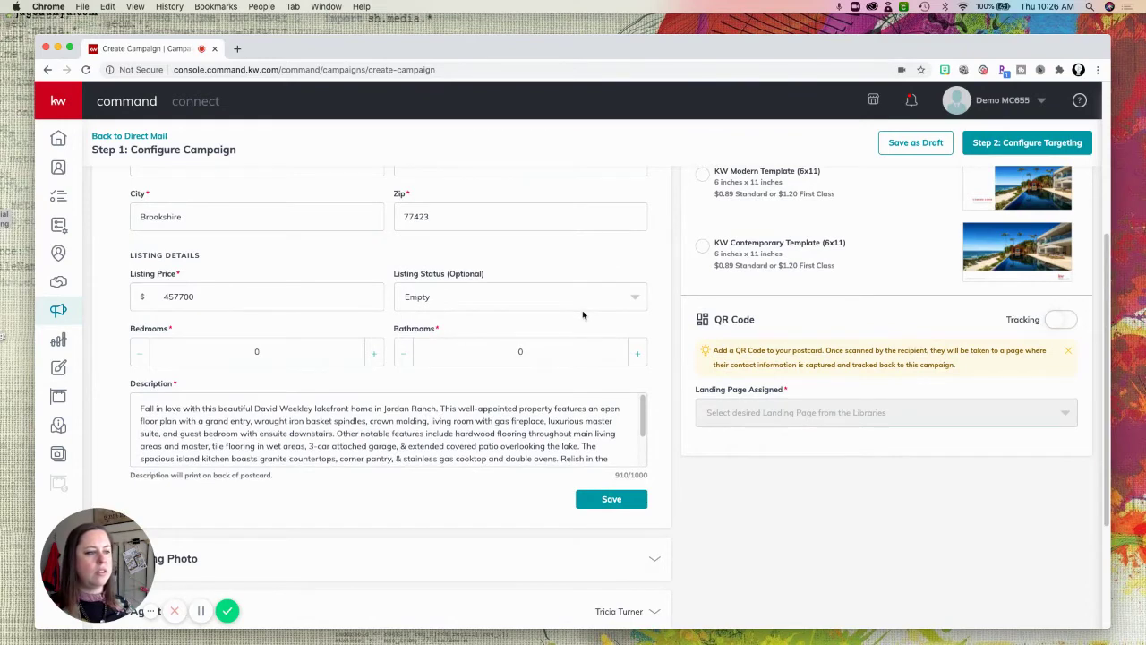
Set status JUST LISTED, 4 bedrooms and 2.5 bathrooms, then save the listing details.
left_click(634, 297)
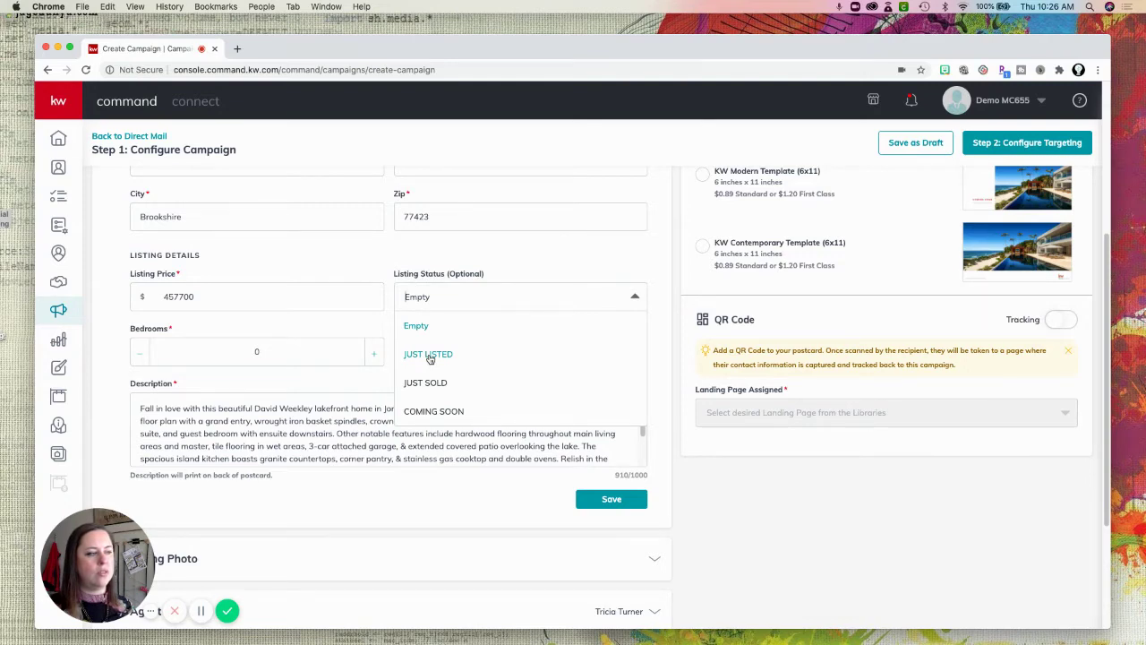
left_click(430, 358)
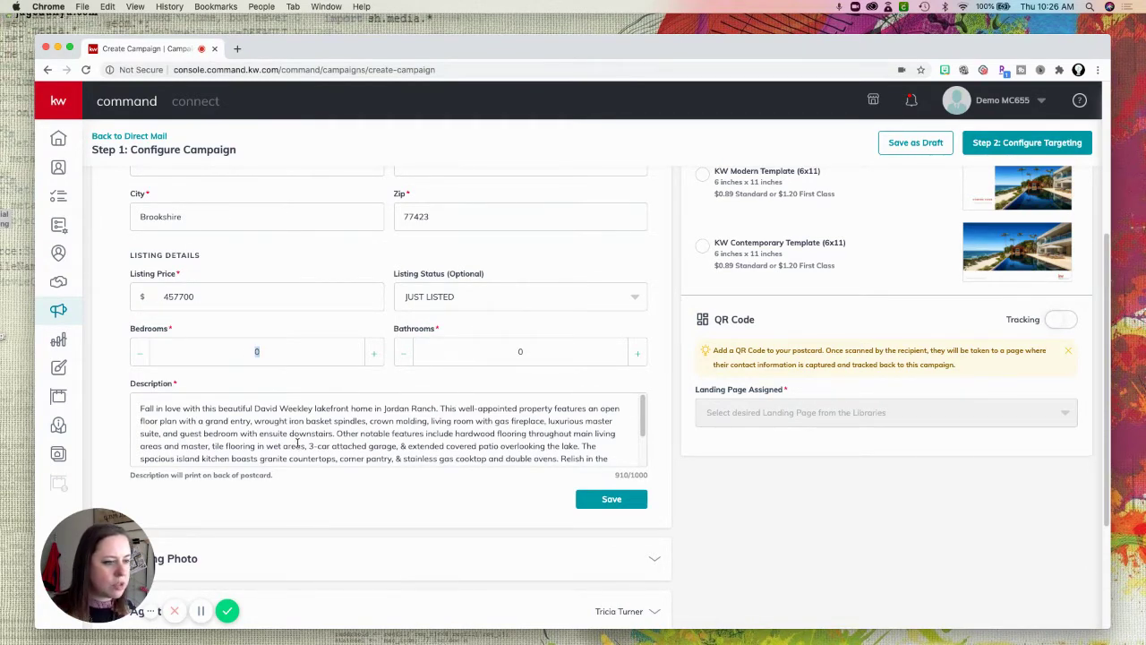
scroll(301, 441, "up", 1)
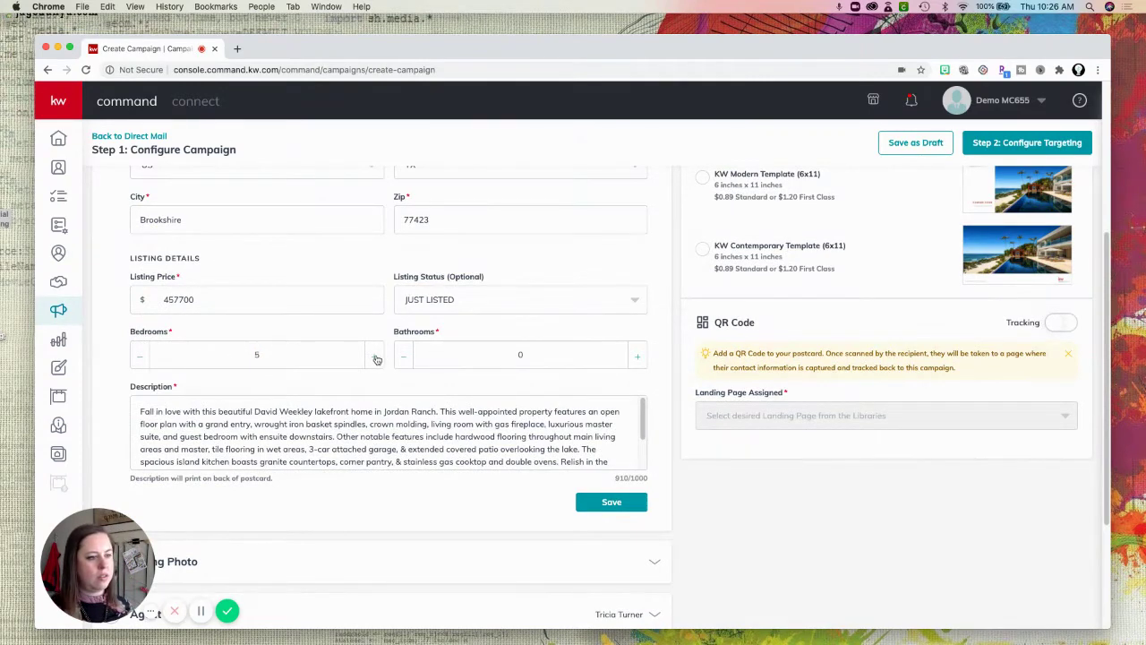
left_click(140, 355)
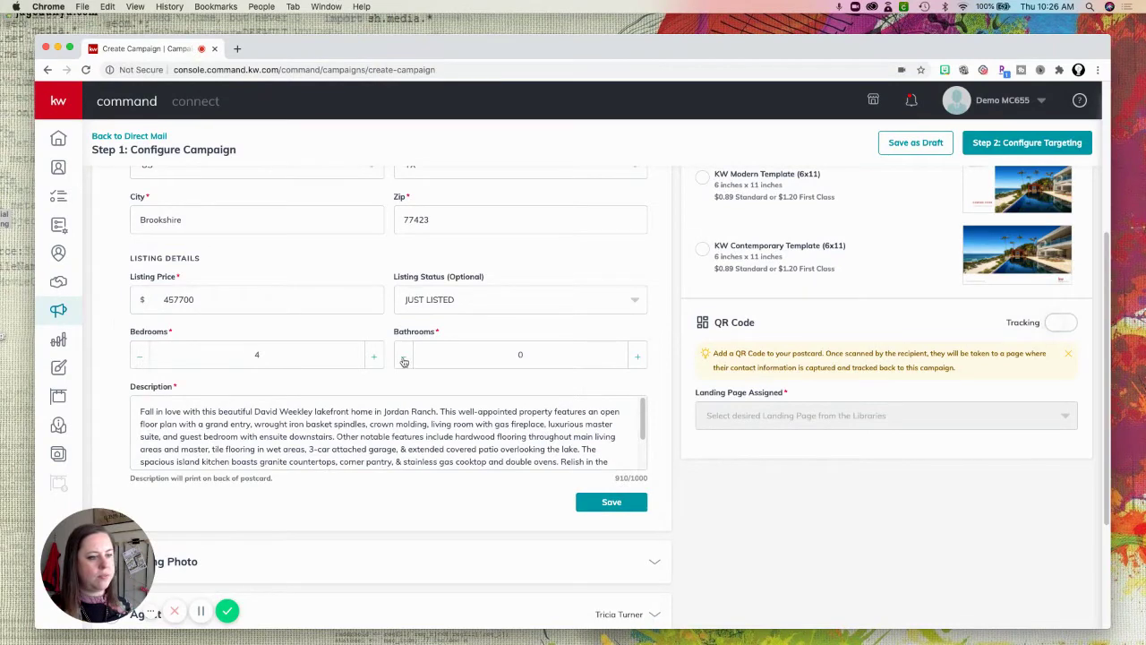
left_click(636, 358)
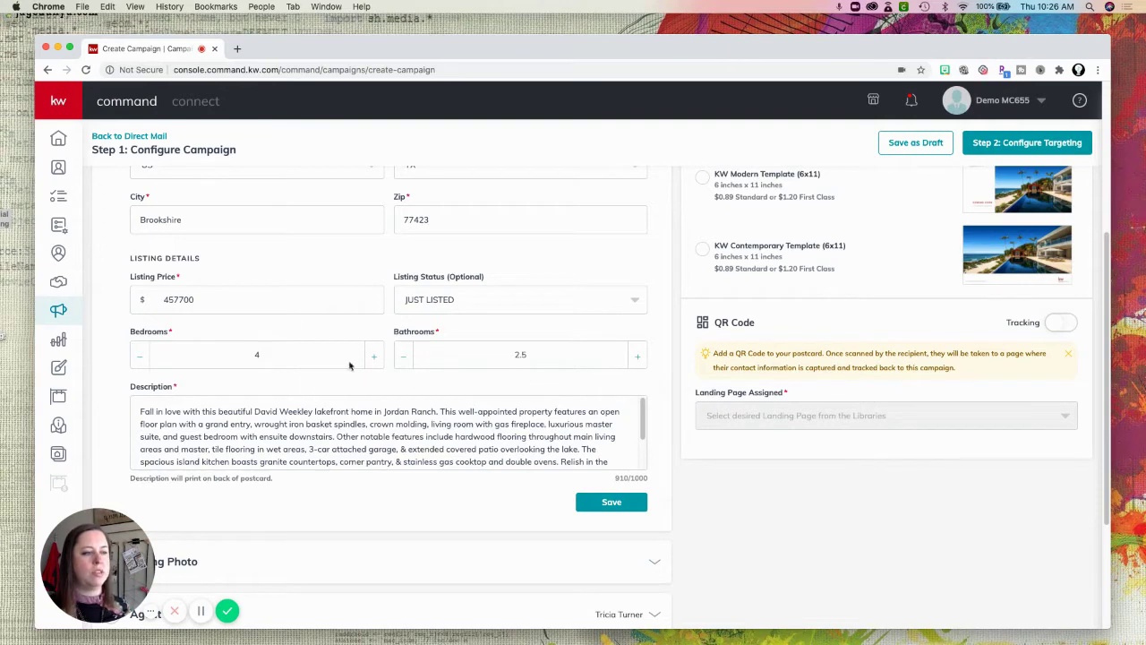
scroll(205, 378, "up", 1)
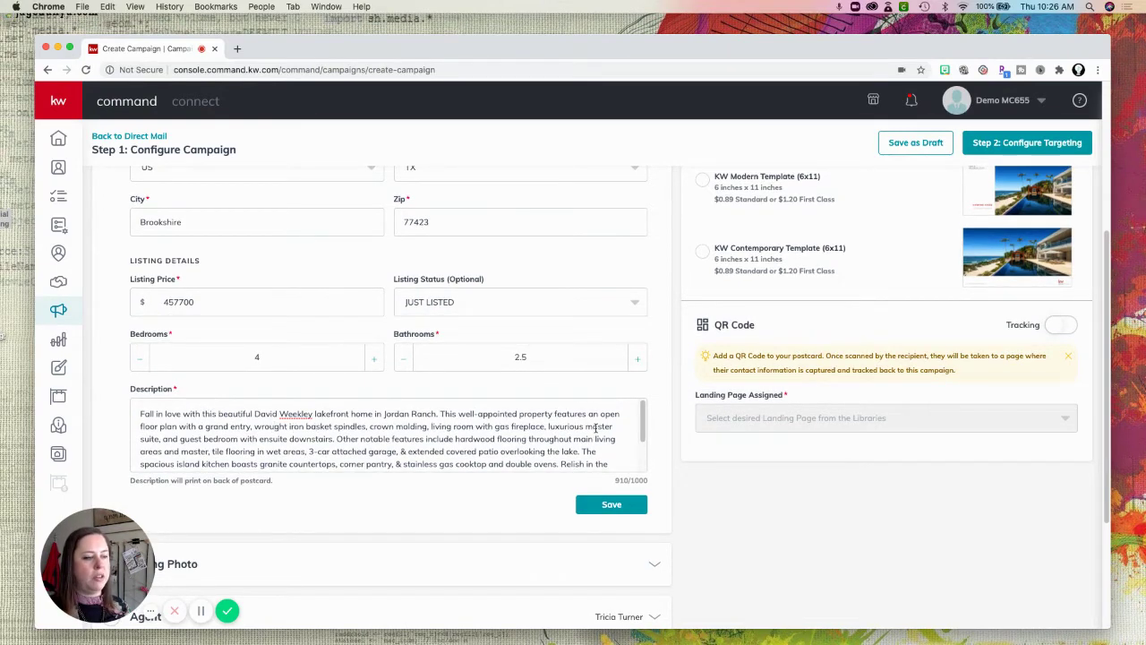
left_click_drag(642, 423, 642, 455)
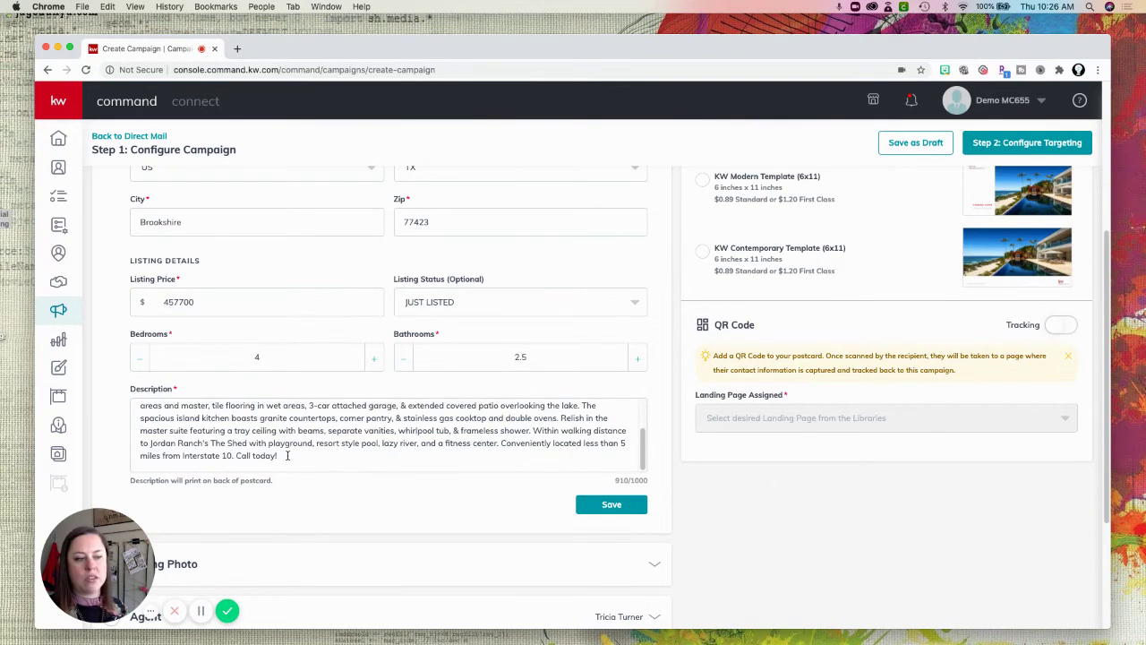
left_click_drag(288, 454, 139, 403)
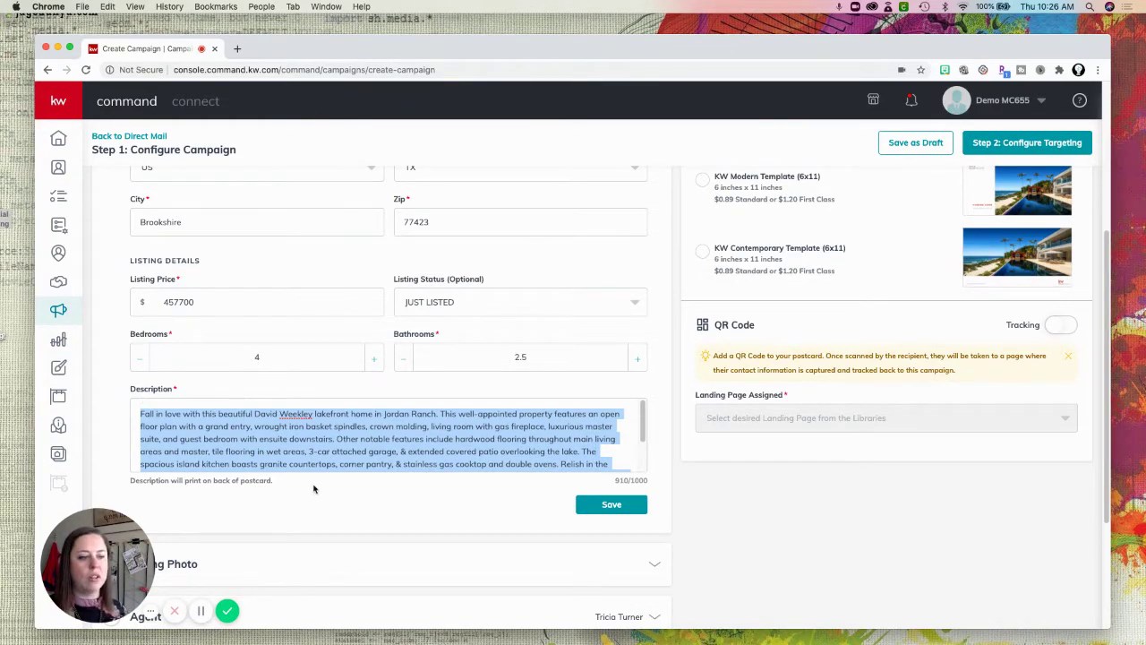
left_click(328, 426)
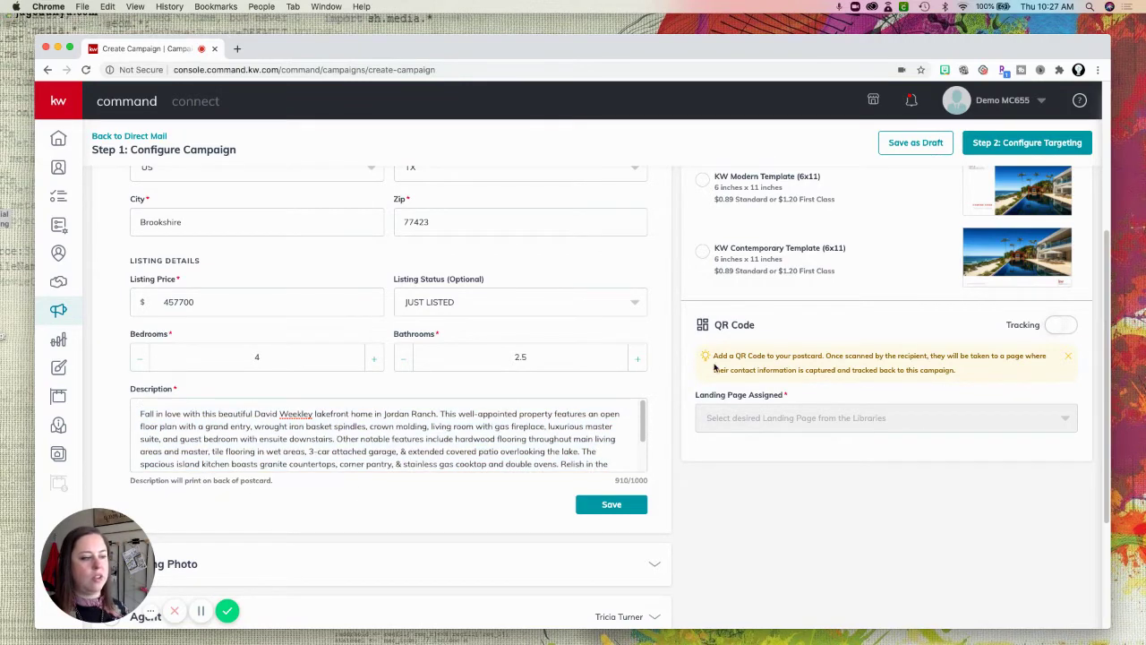
left_click(612, 505)
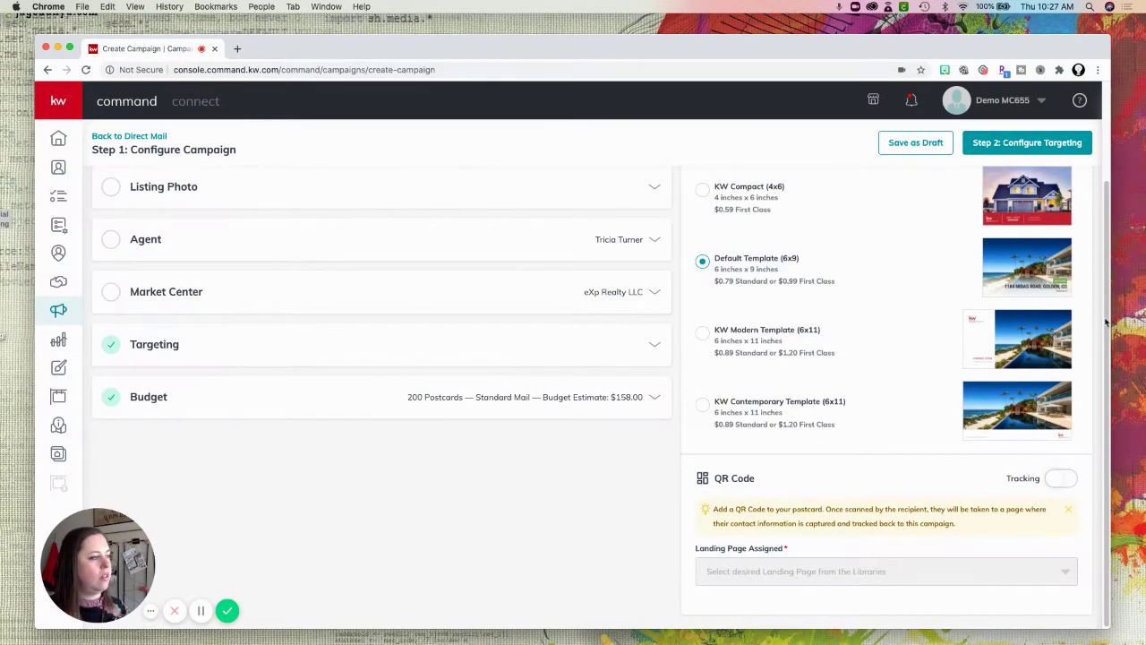
Pick the kitchen interior shot from the gallery as the listing photo.
scroll(1111, 301, "up", 2)
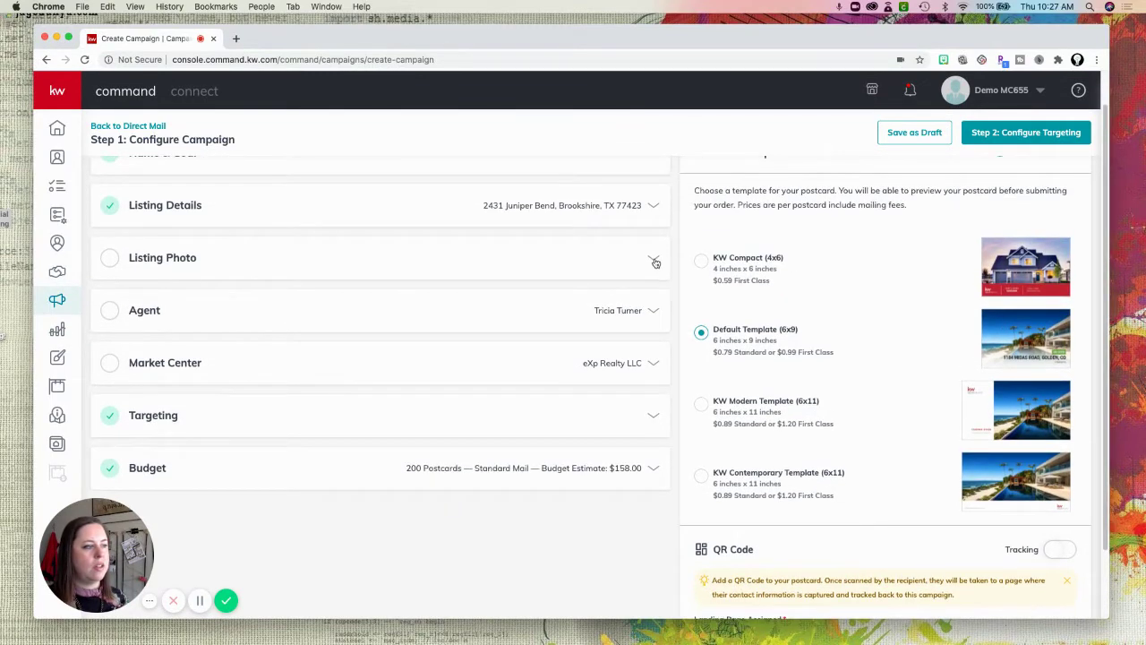
left_click(654, 262)
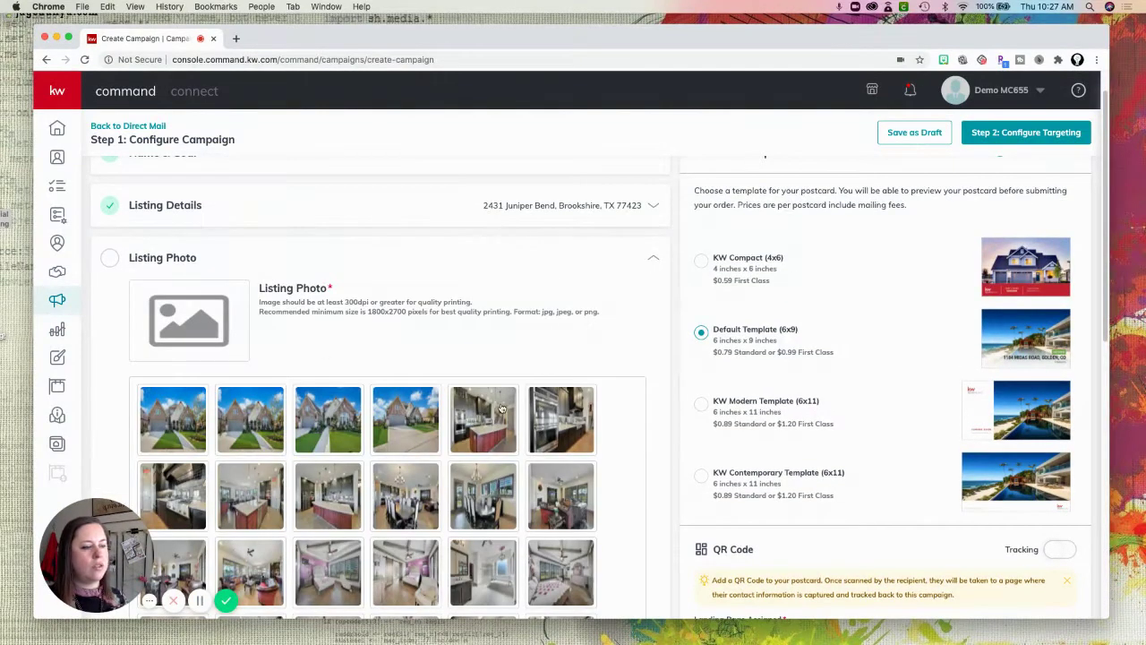
scroll(527, 428, "down", 1)
scroll(526, 428, "down", 6)
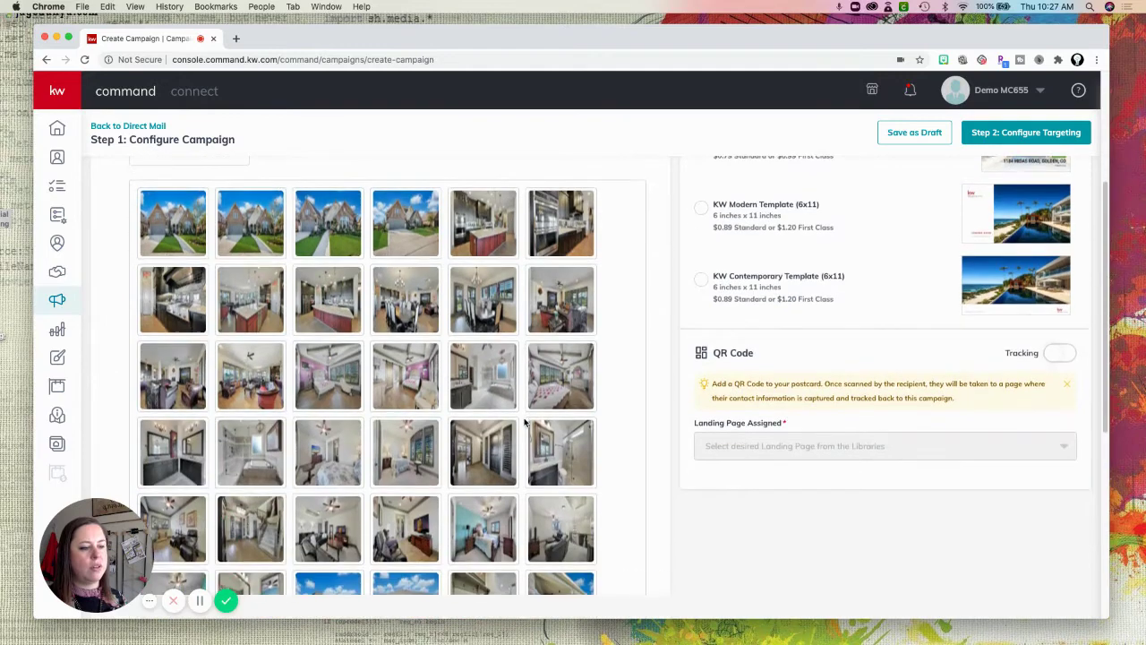
scroll(526, 425, "up", 4)
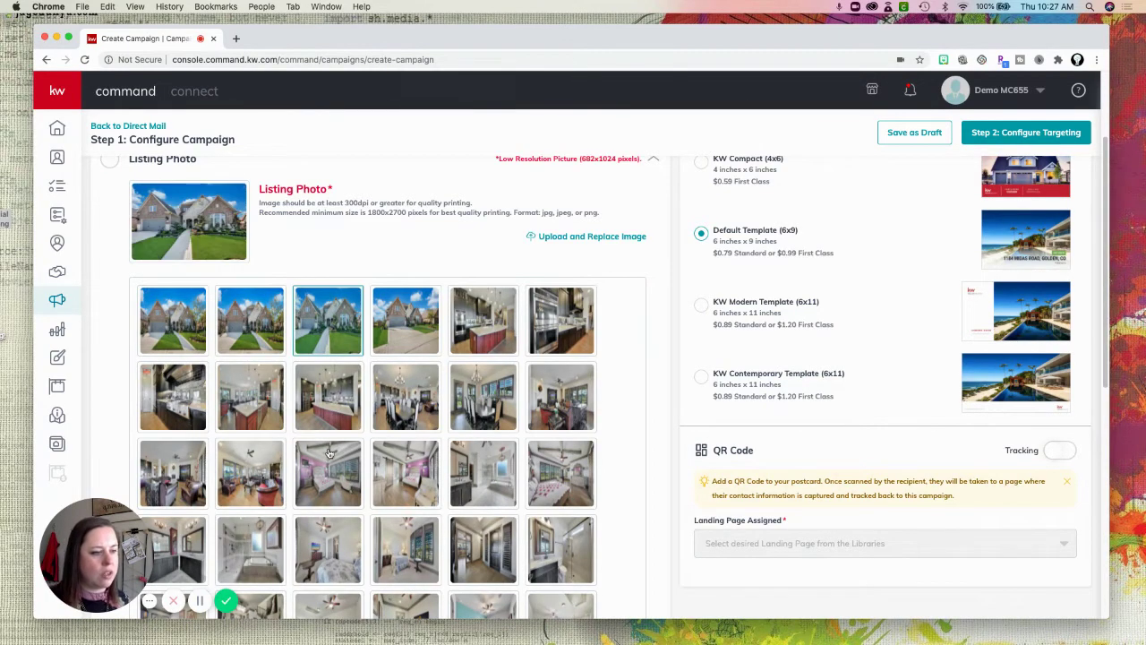
left_click(334, 393)
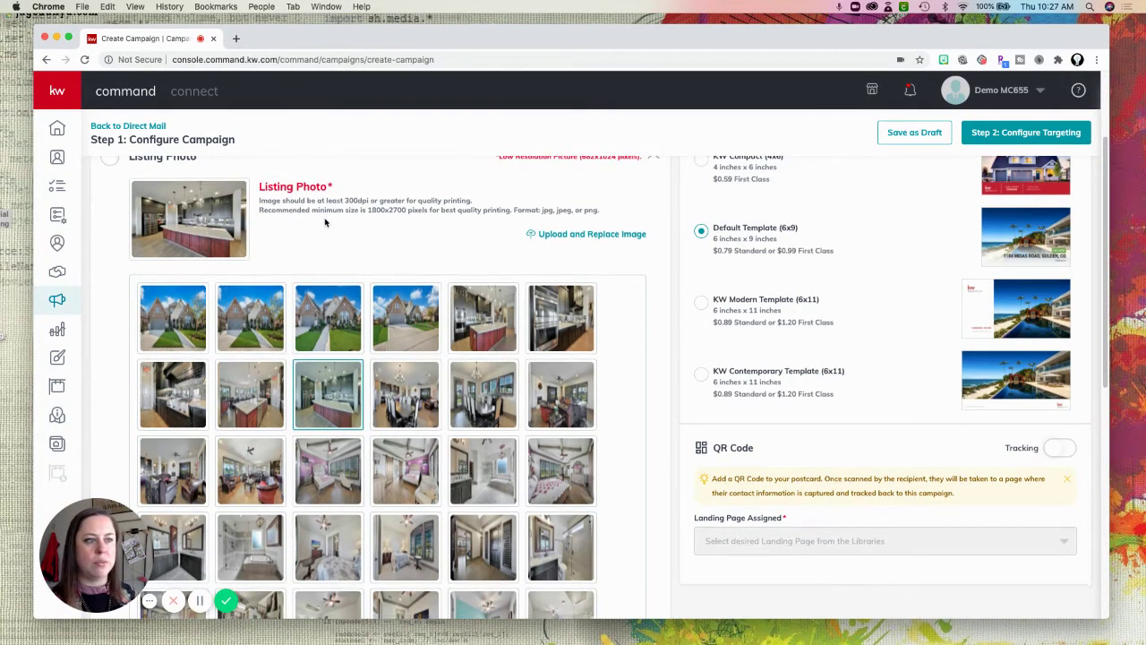
scroll(325, 222, "up", 1)
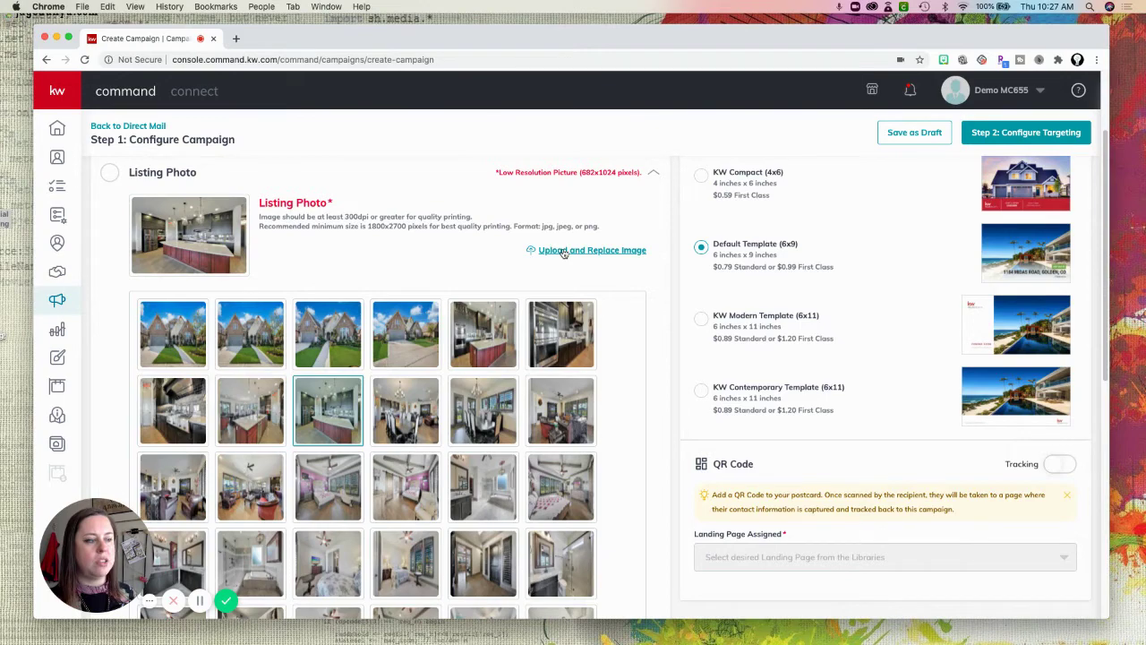
Upload a 66 Day Challenge image from Downloads as the listing photo.
left_click(563, 252)
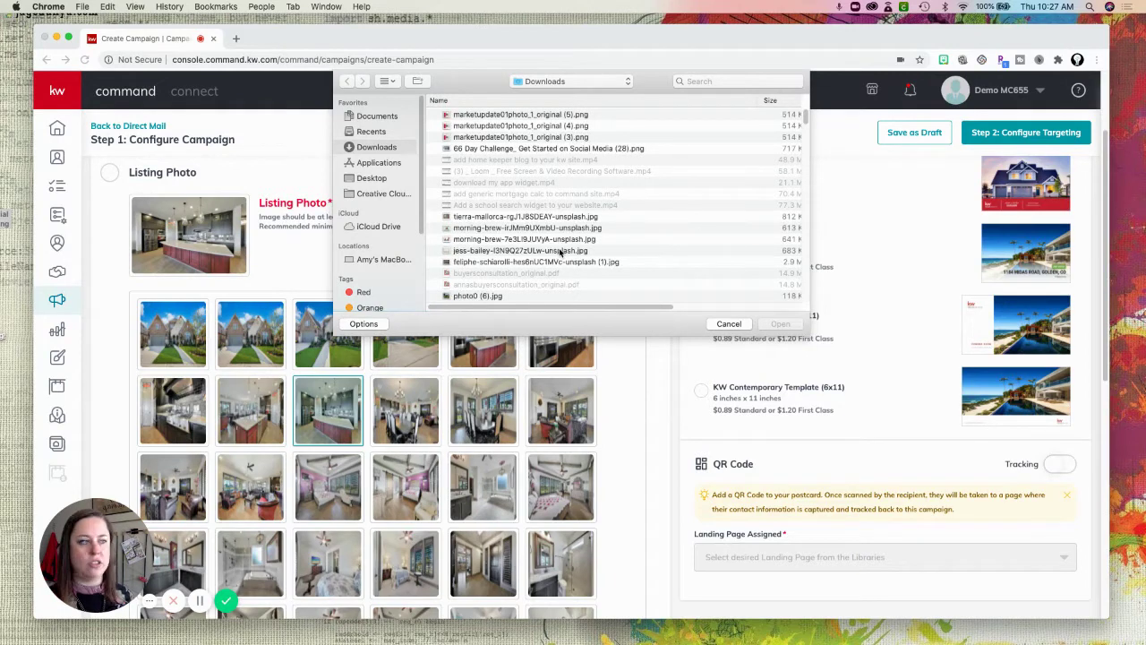
left_click(467, 149)
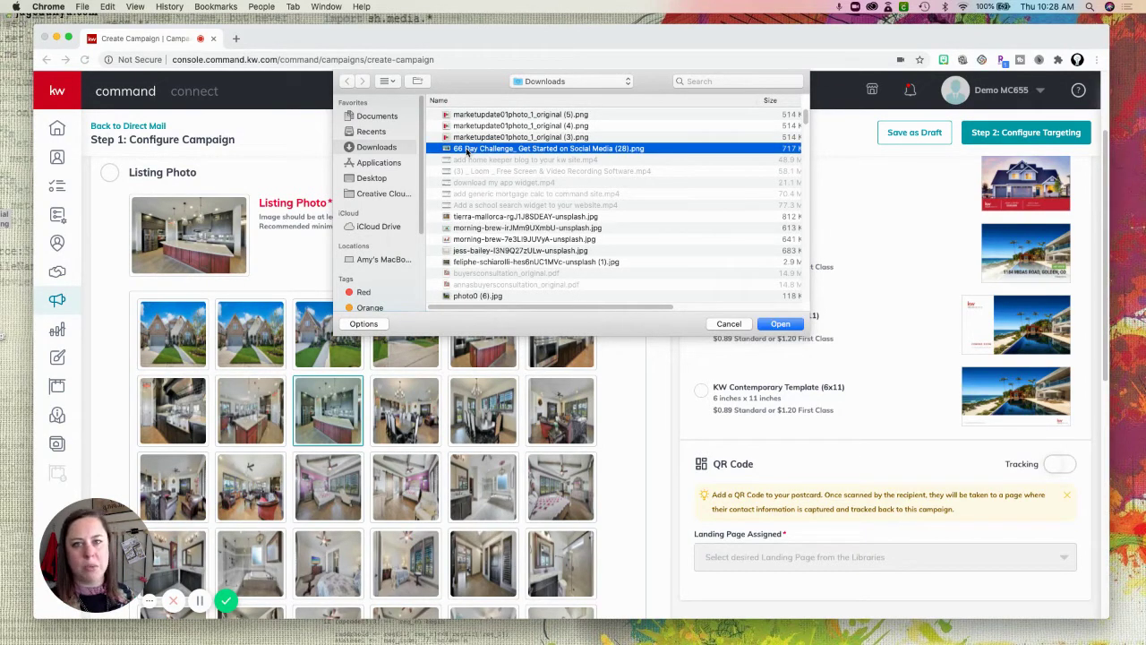
left_click(779, 324)
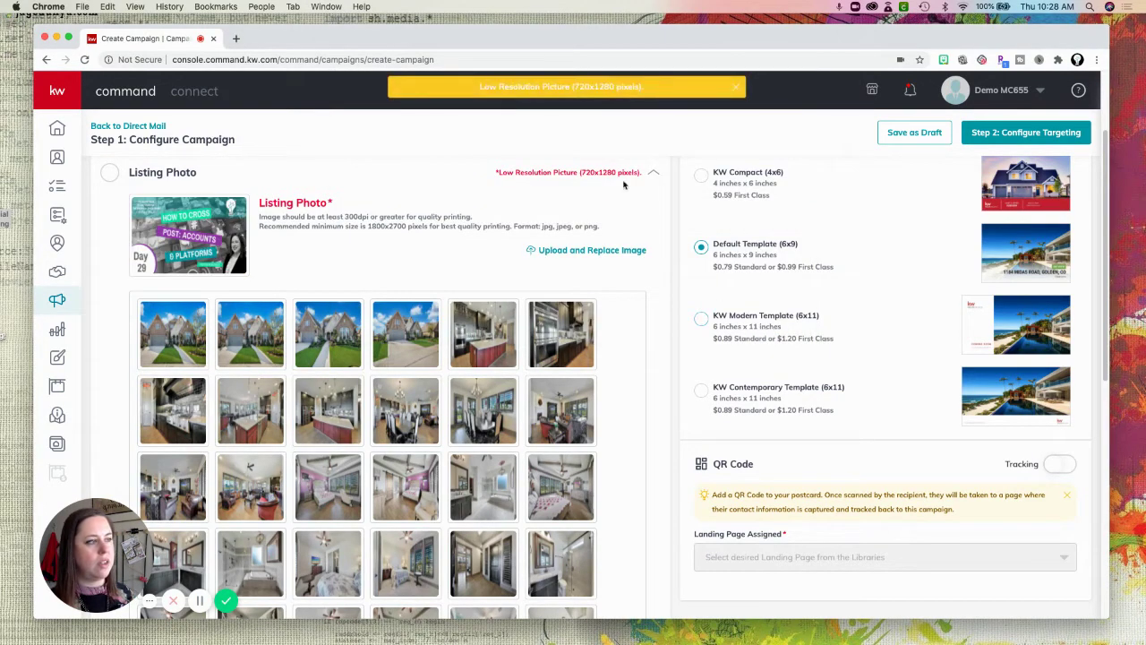
Replace it with the Day 4 'Claim Your Vanity URL' graphic and save the Listing Photo section.
left_click(577, 250)
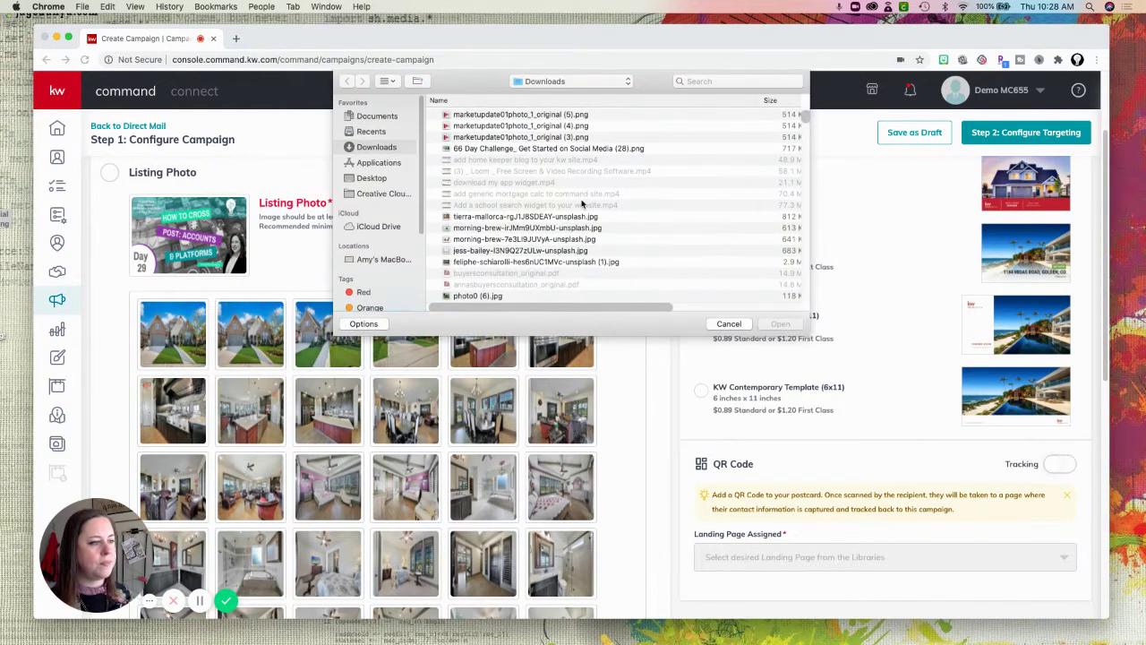
left_click_drag(806, 116, 812, 208)
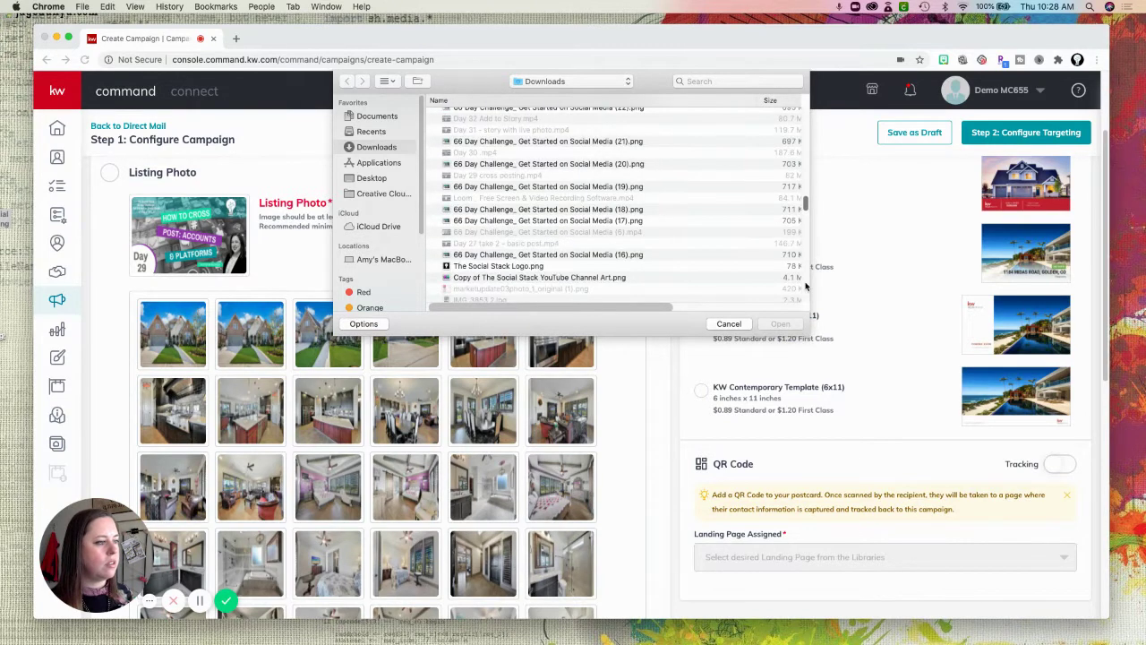
left_click_drag(806, 287, 803, 264)
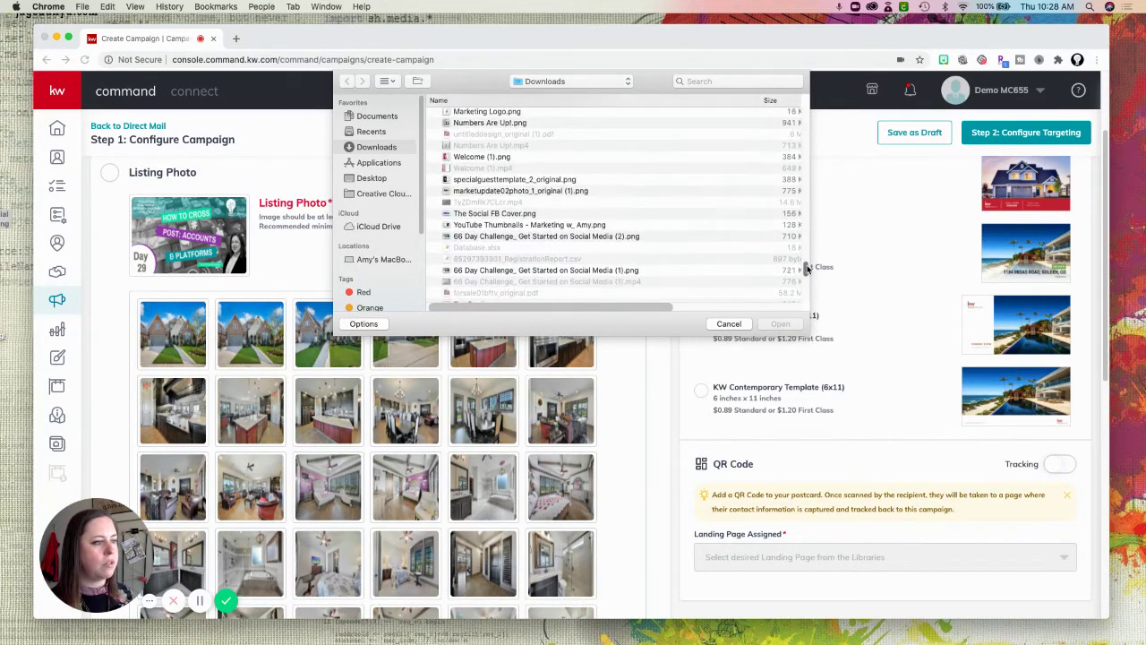
left_click(534, 261)
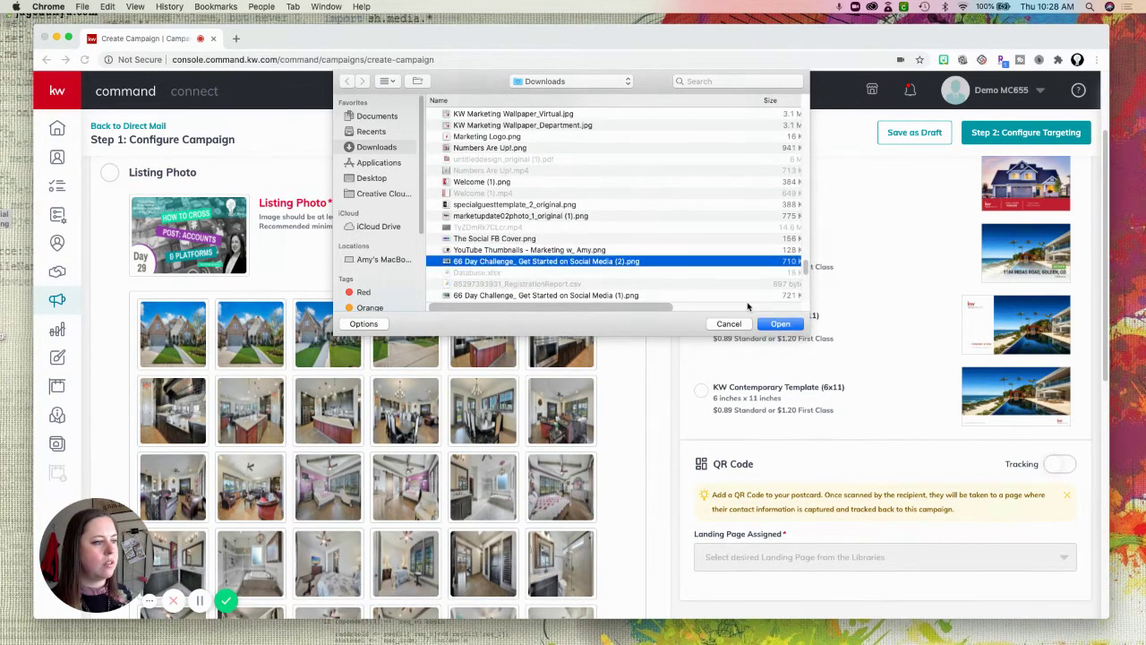
key("Return")
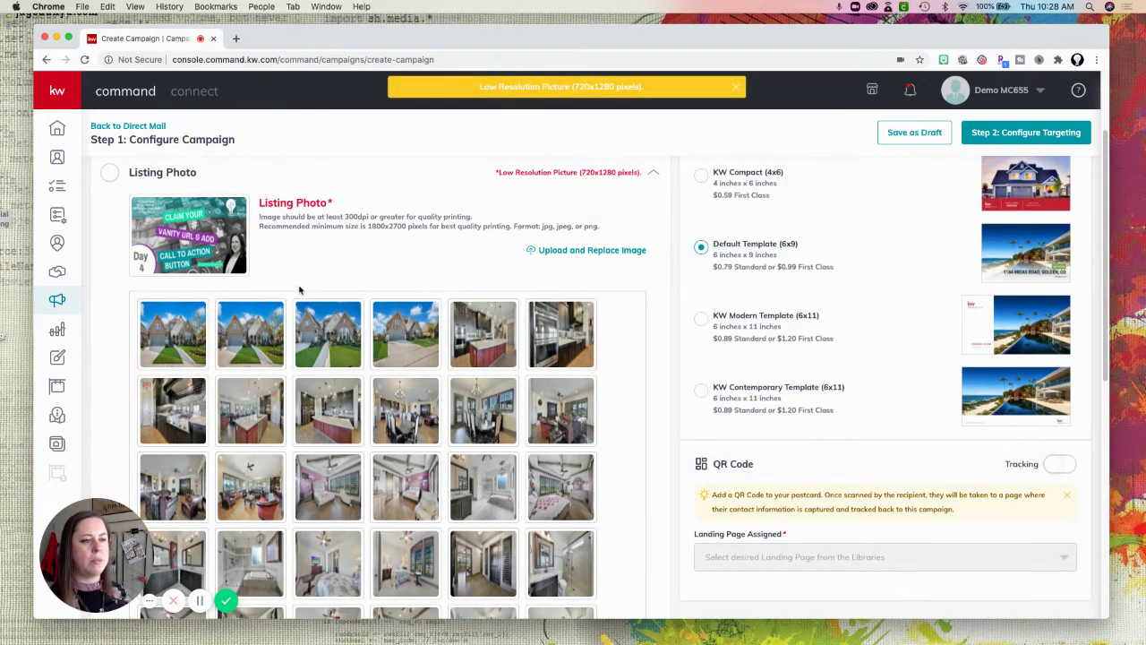
scroll(298, 352, "up", 1)
scroll(298, 381, "down", 10)
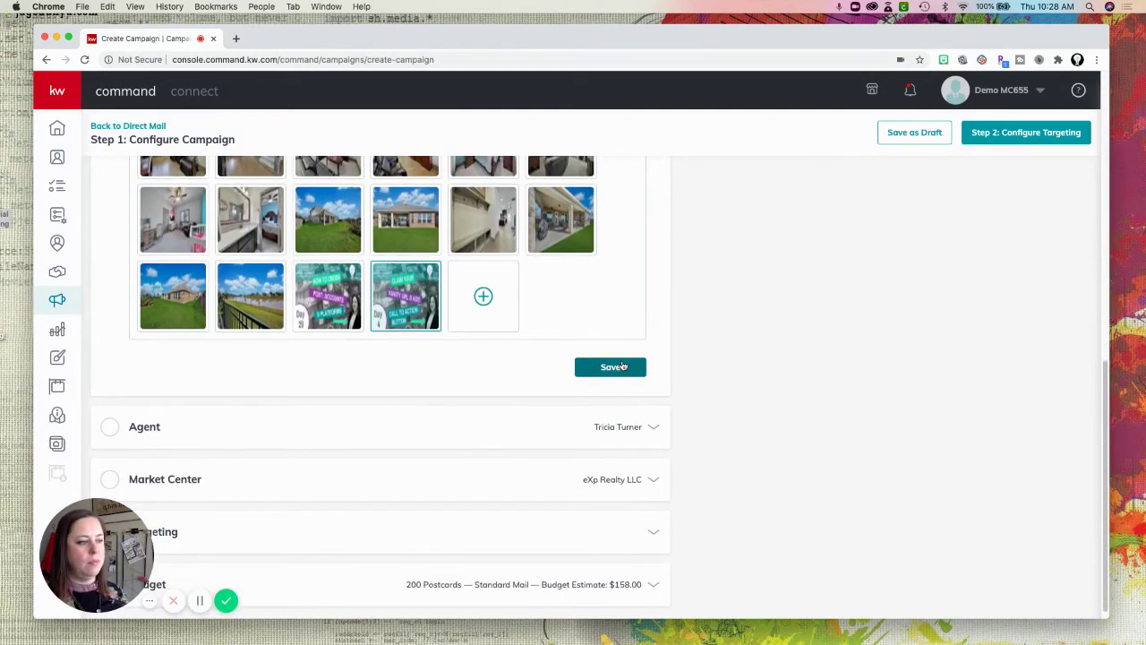
left_click(620, 374)
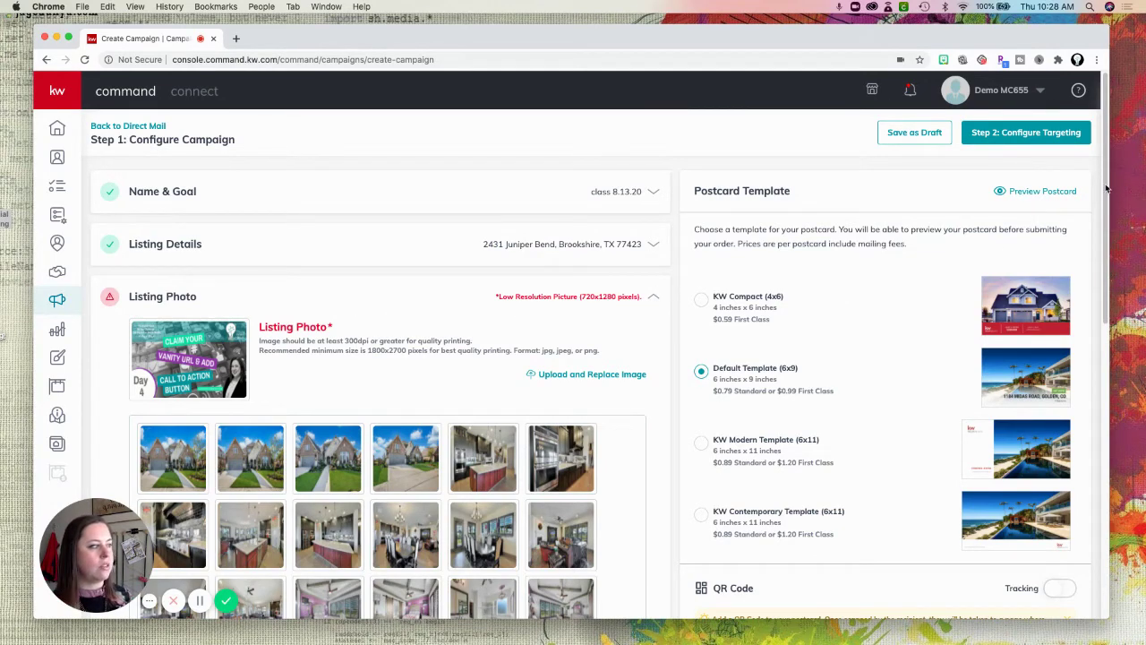
left_click_drag(1107, 188, 1100, 282)
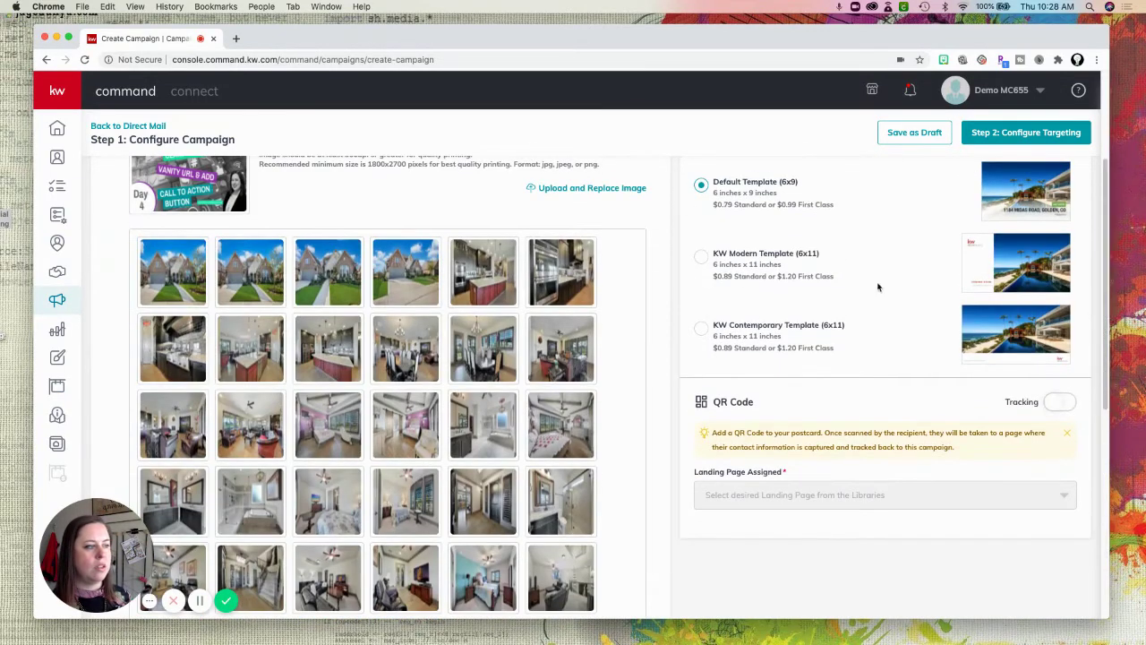
scroll(609, 307, "up", 2)
scroll(609, 307, "down", 3)
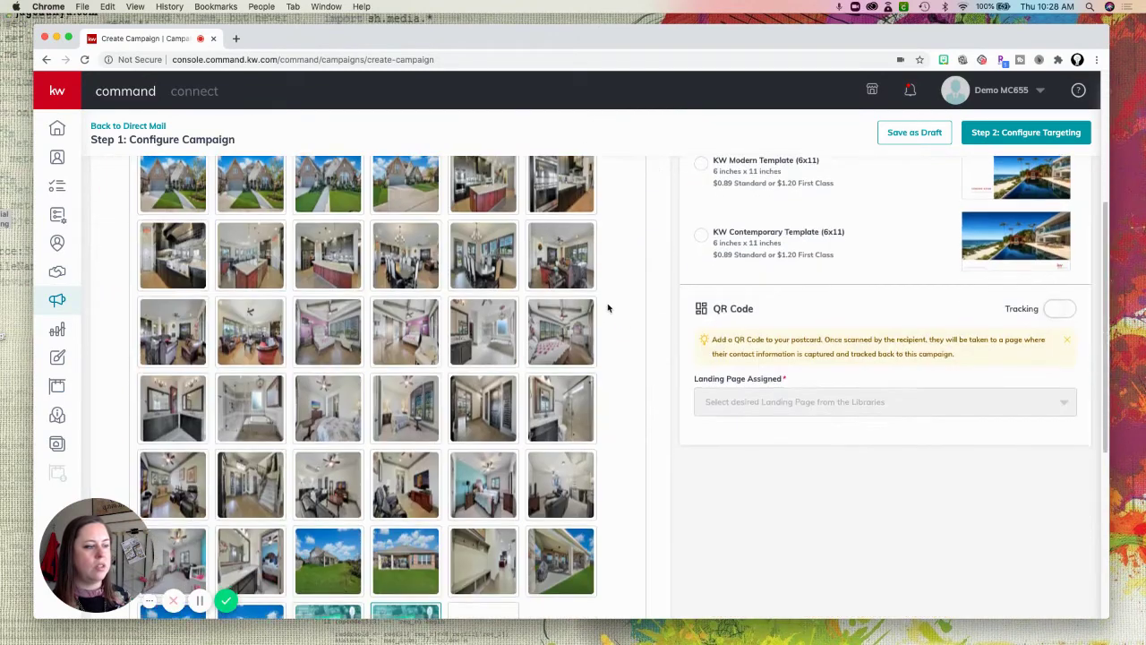
scroll(608, 308, "down", 5)
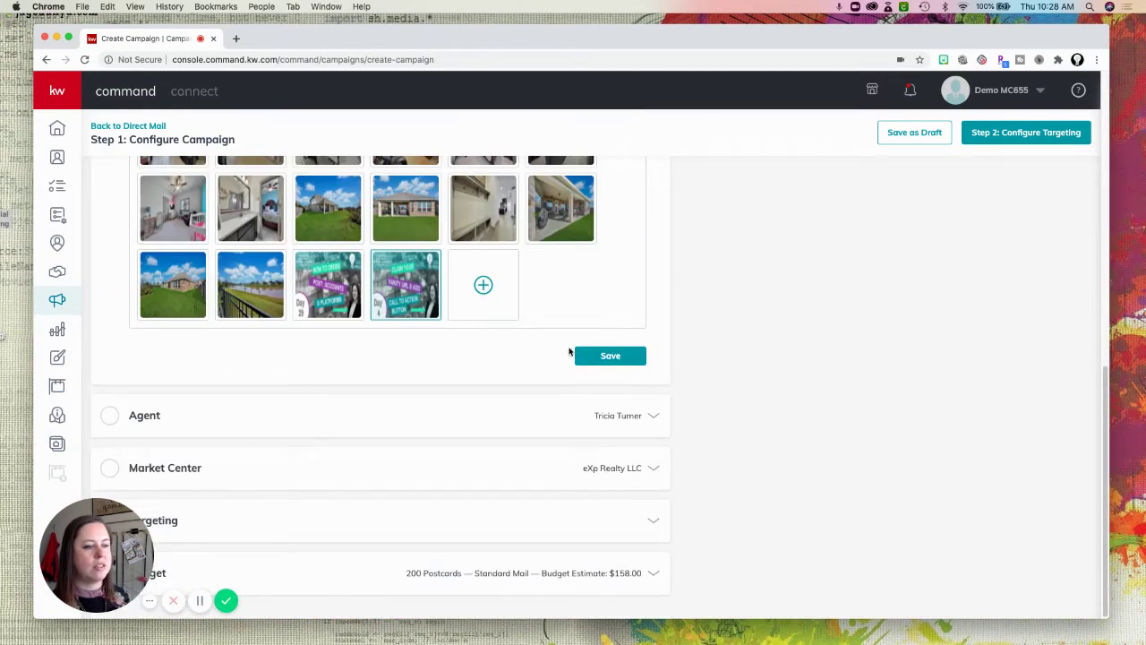
Upload the agent's headshot as the Agent Photo.
left_click(195, 418)
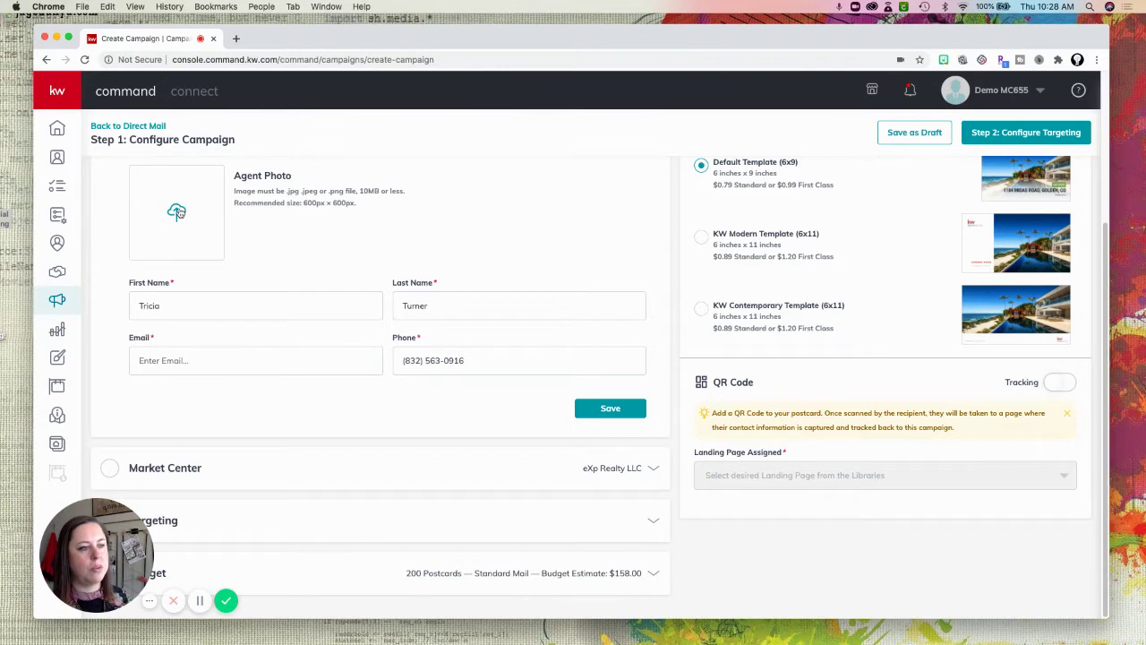
left_click(176, 212)
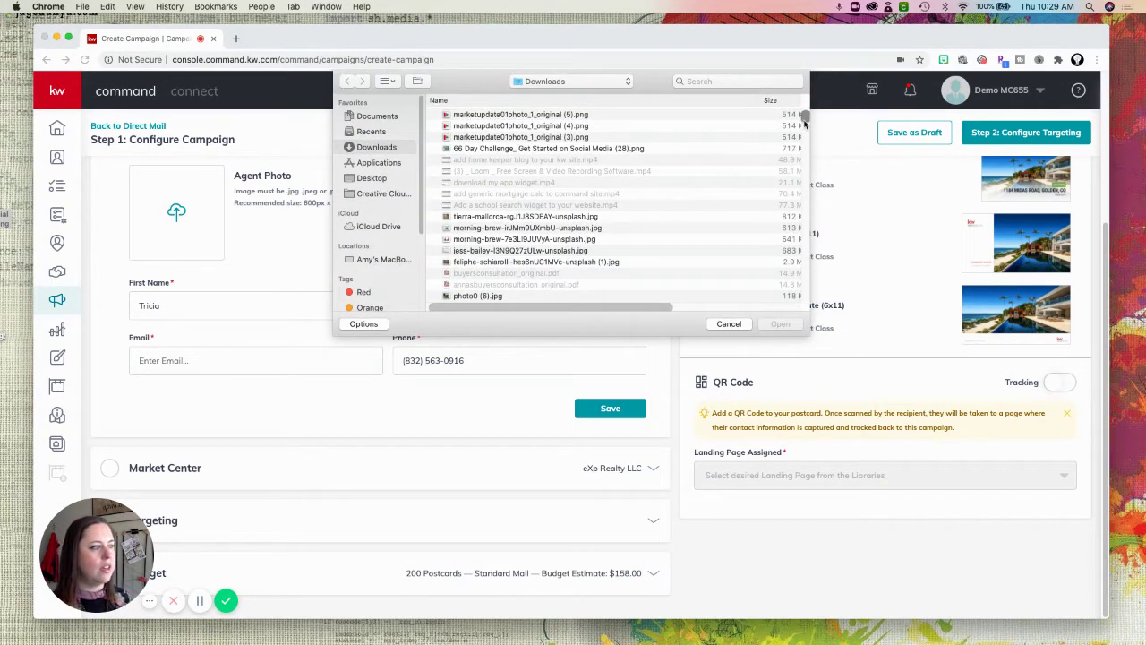
left_click_drag(804, 123, 807, 188)
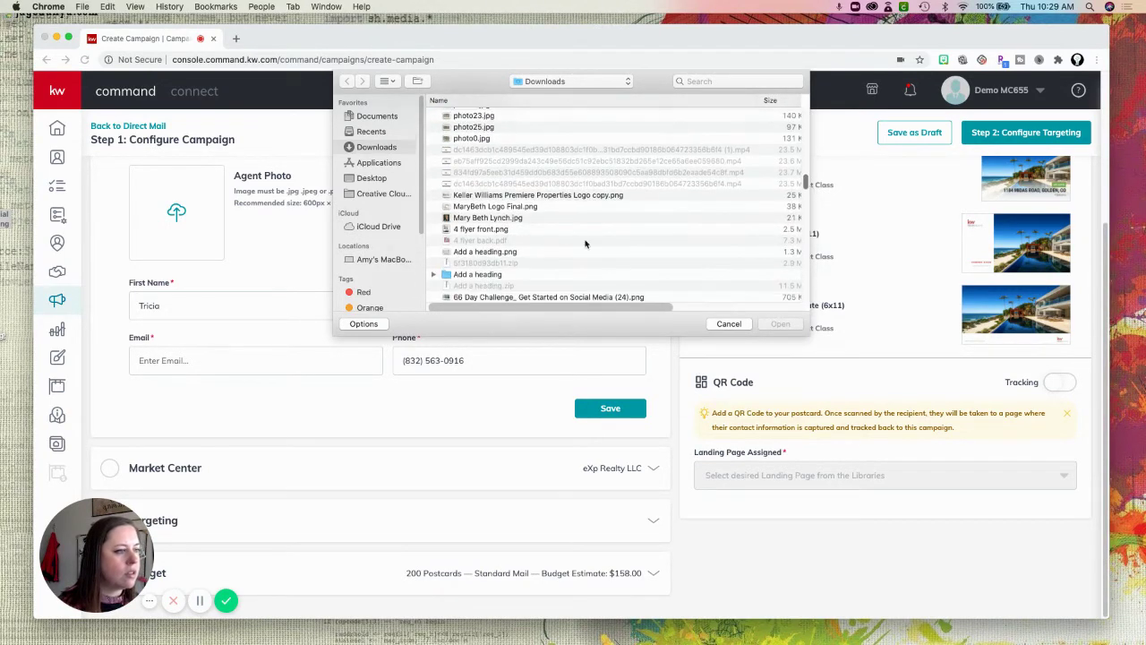
left_click(512, 219)
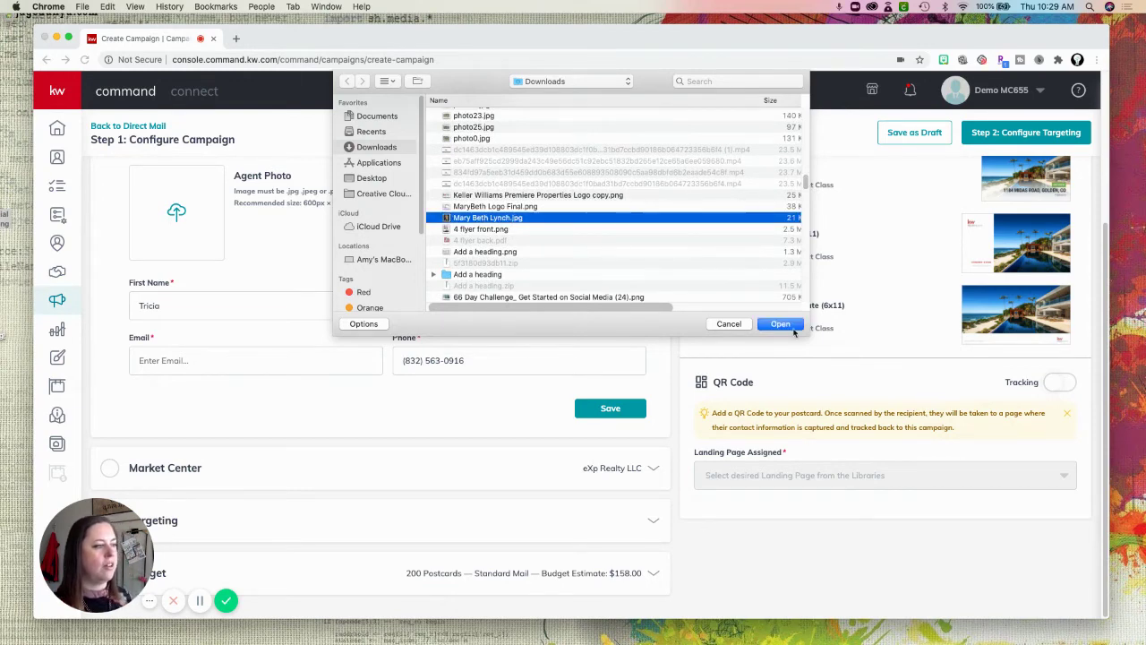
left_click(791, 328)
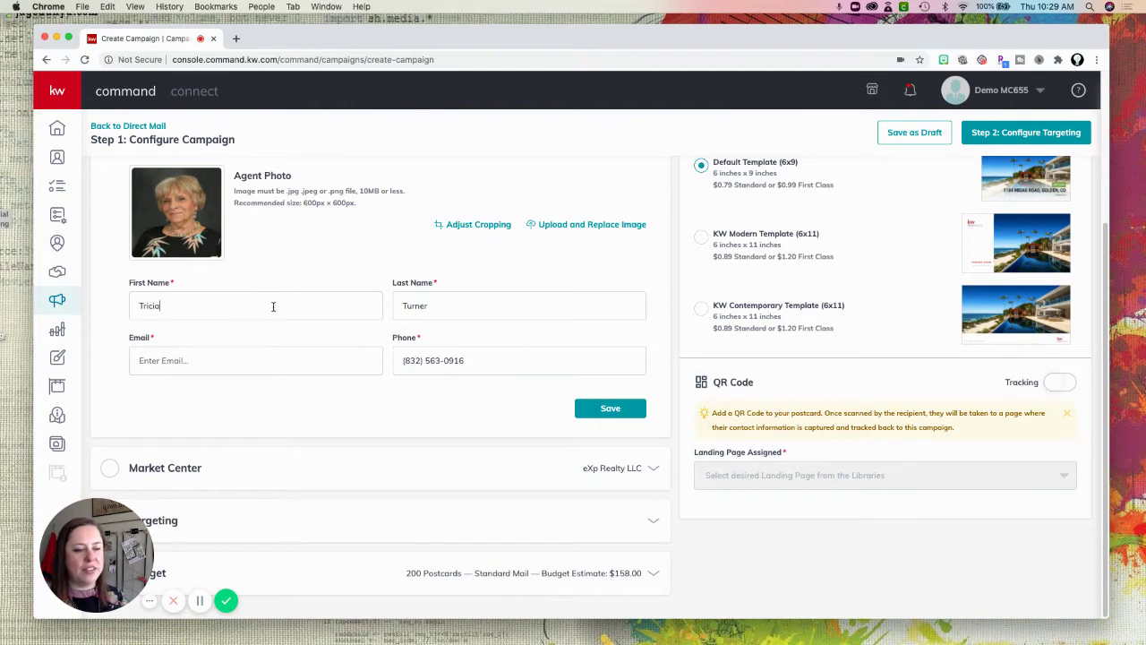
Enter the agent's e-mail address and save the Agent details.
left_click(252, 360)
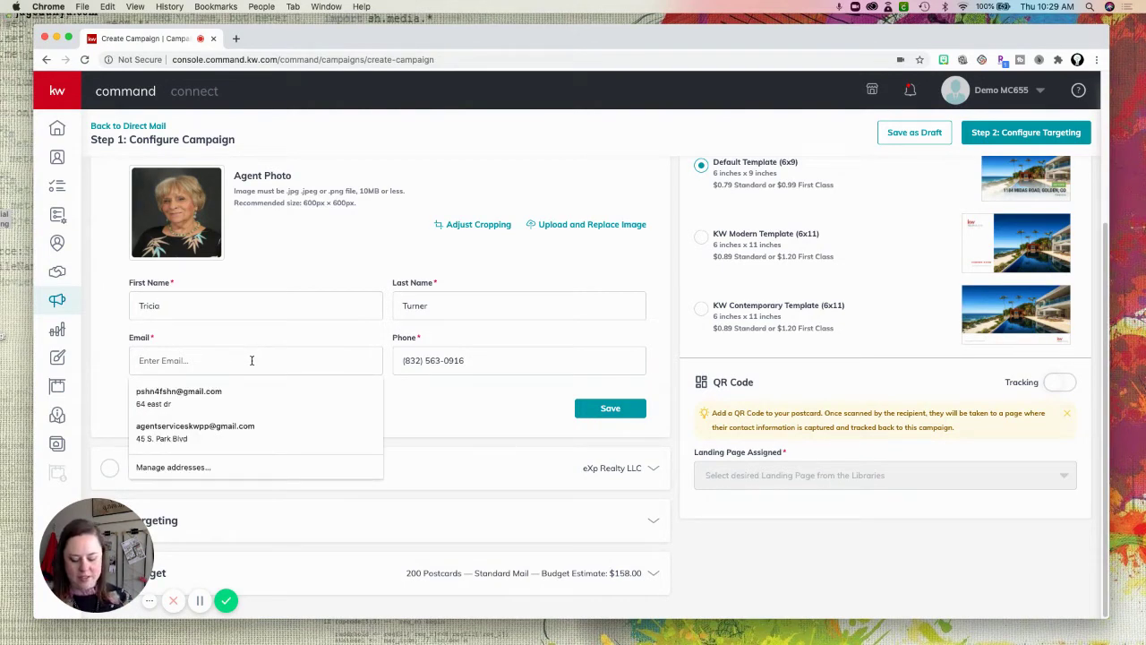
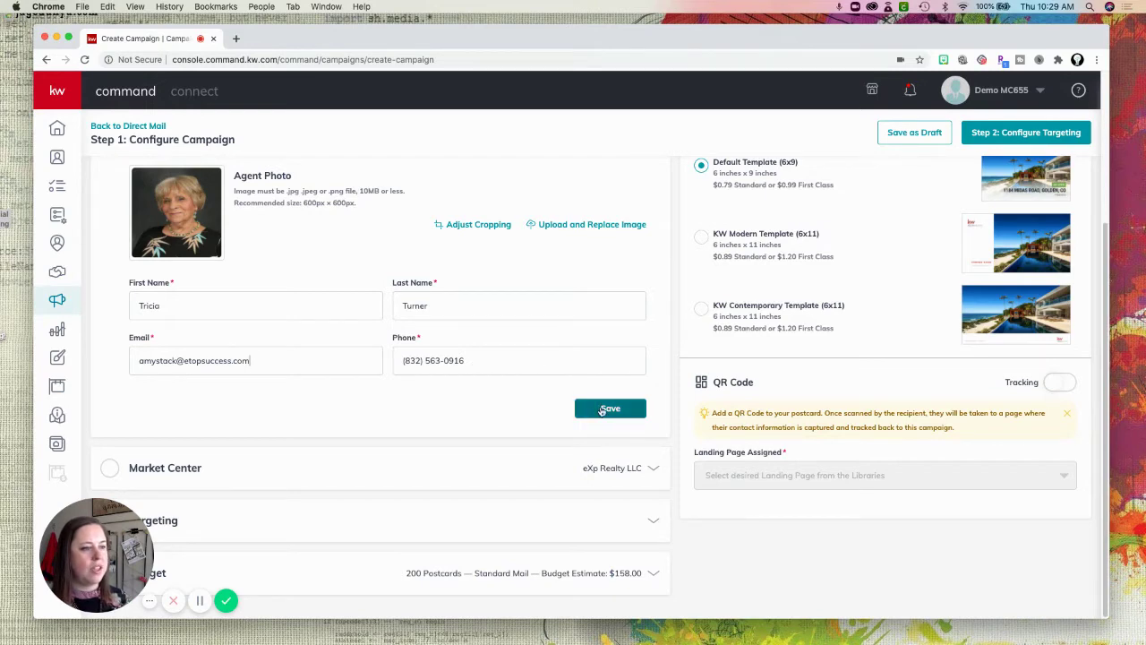
left_click(609, 408)
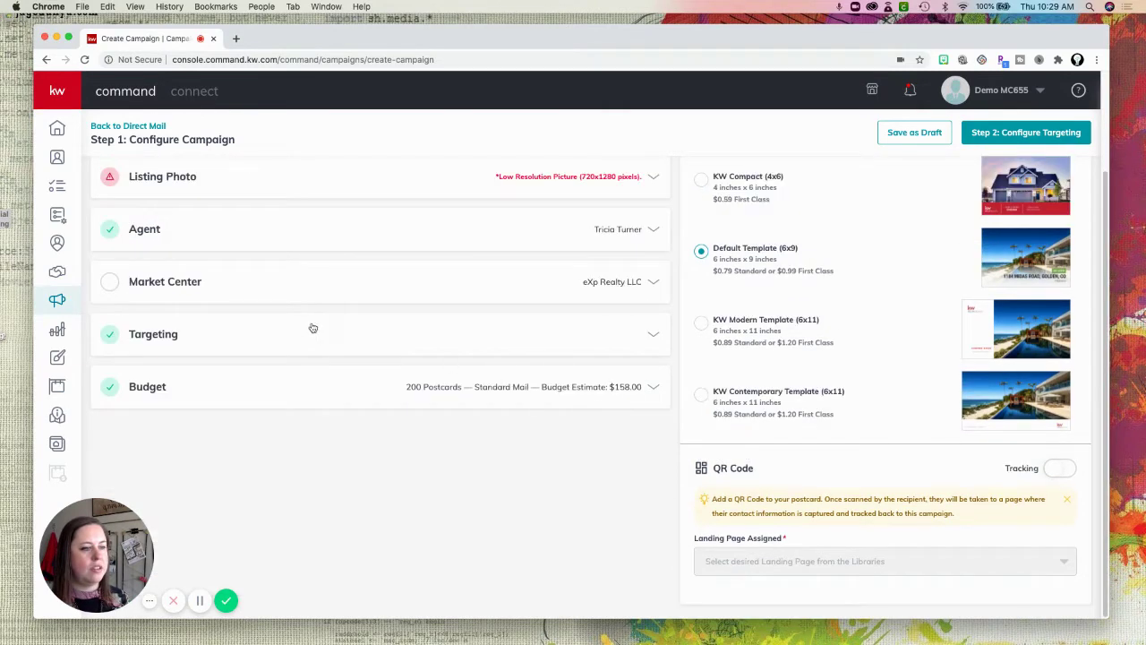
Rename the market center to KW Premiere Properties.
left_click(640, 283)
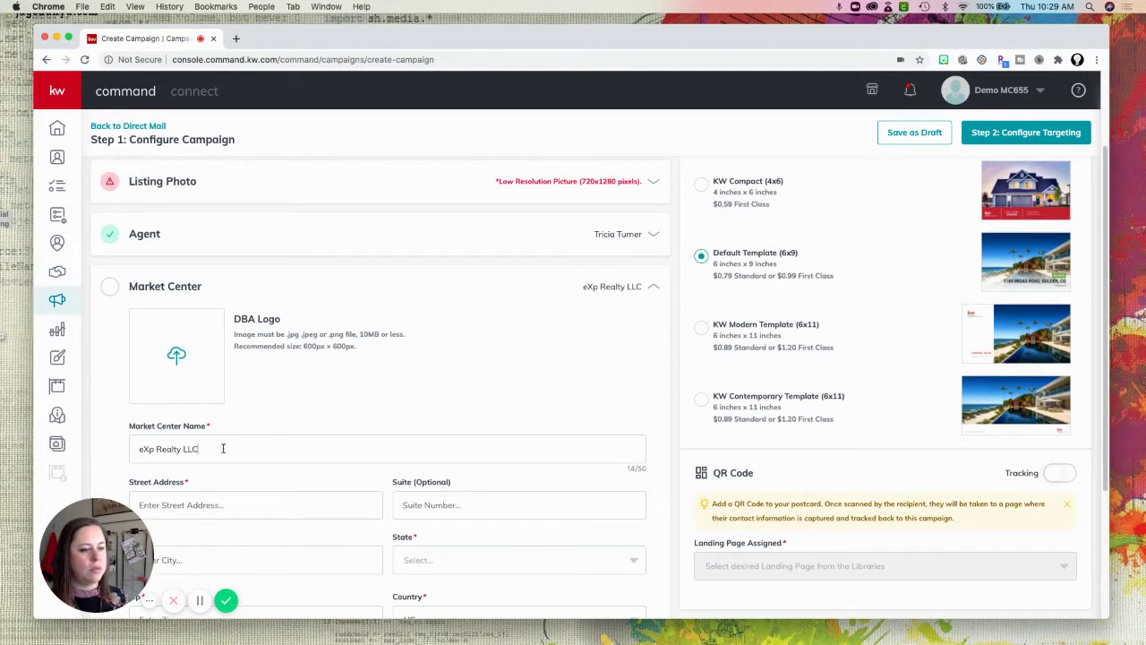
triple_click(223, 449)
type("P")
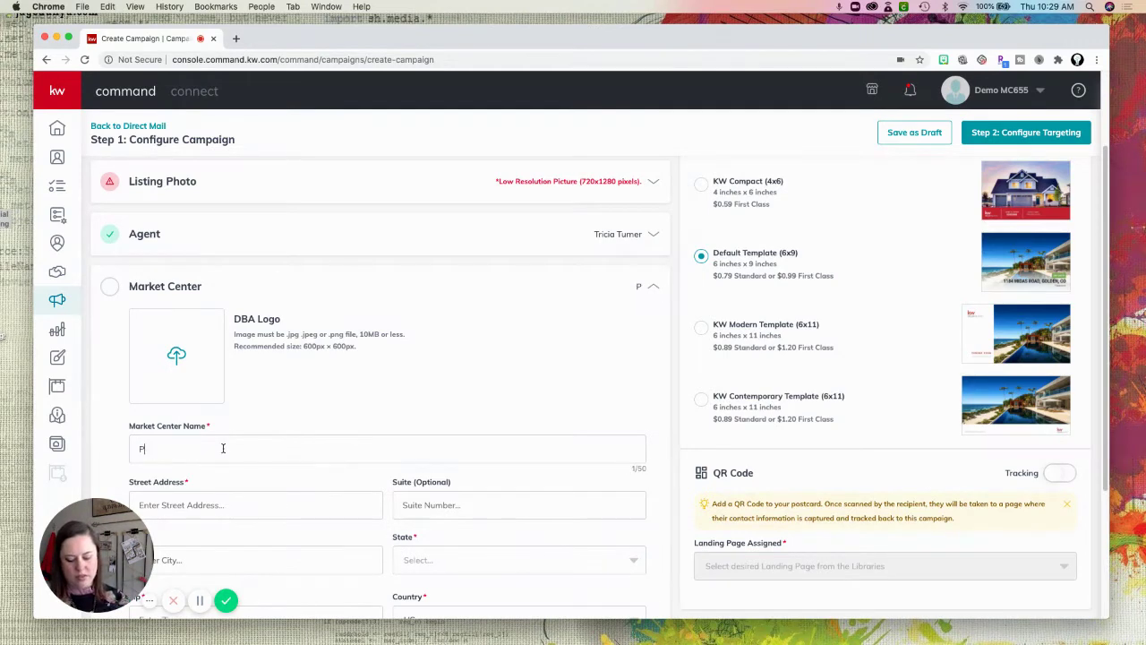
type("remiere ")
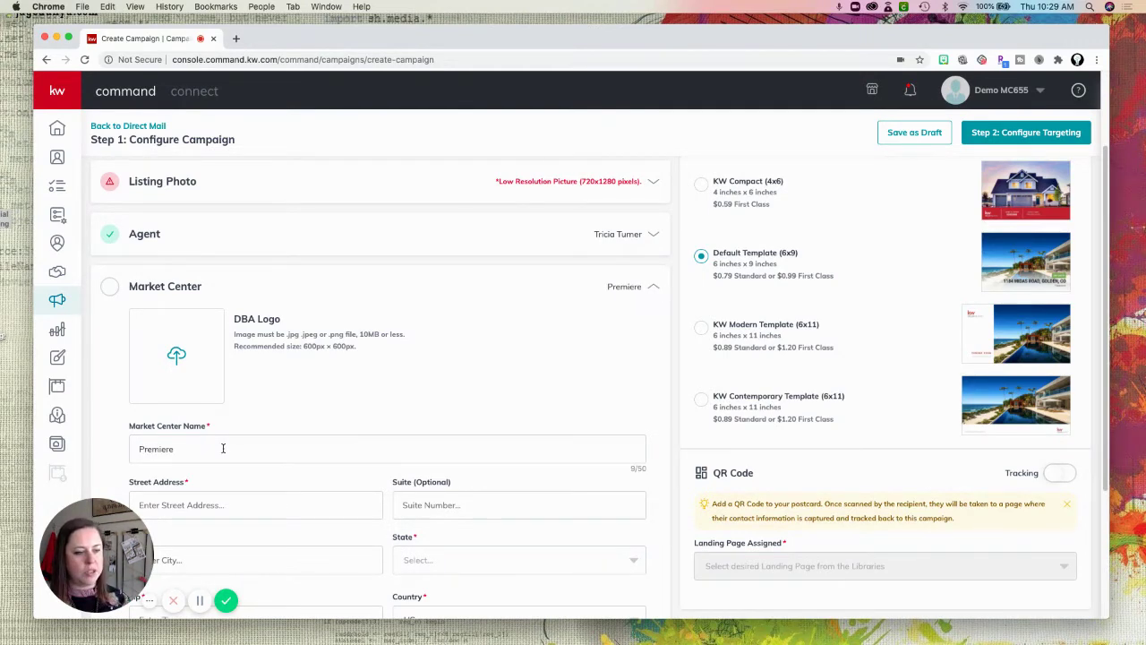
type("Prp")
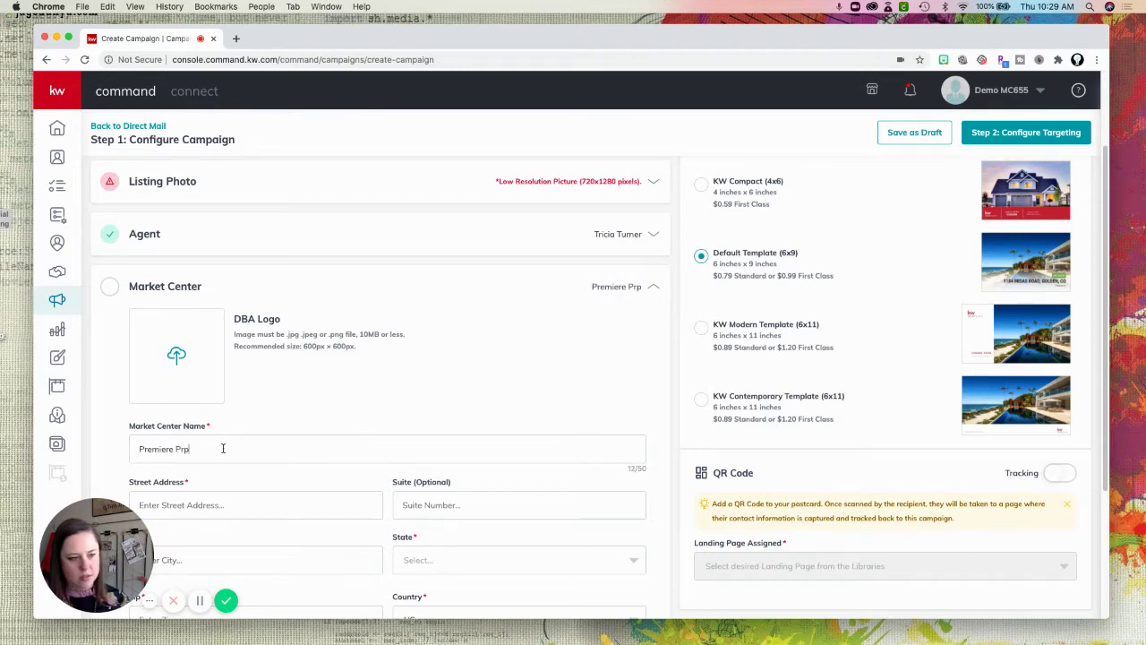
key("BackSpace")
type("operties")
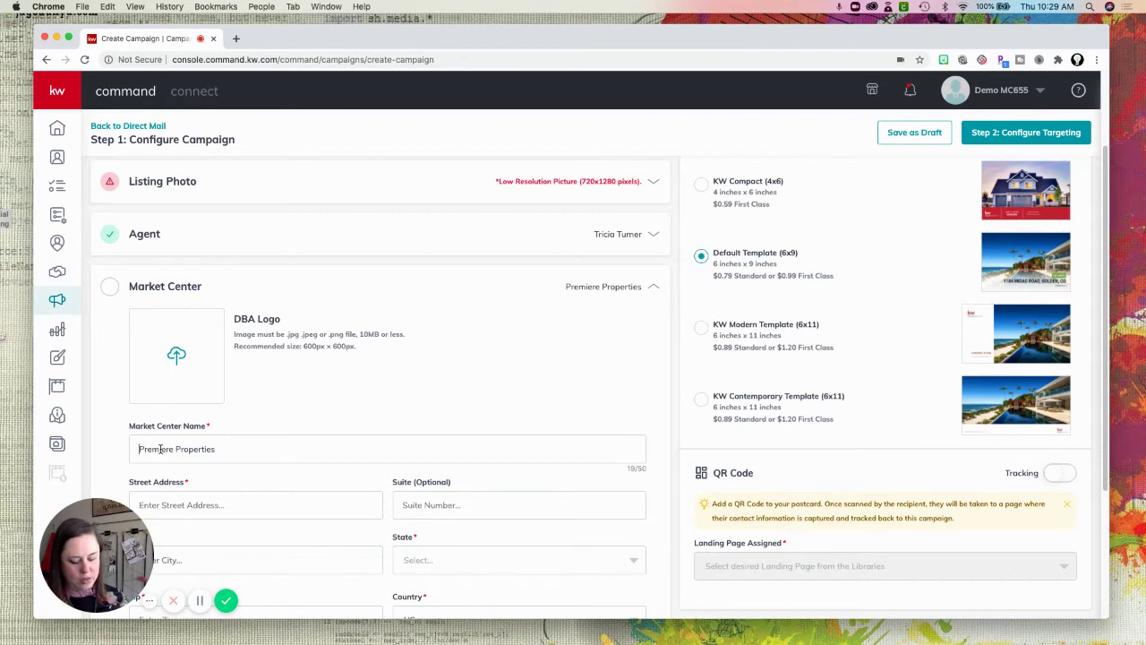
type("KW")
scroll(335, 336, "up", 1)
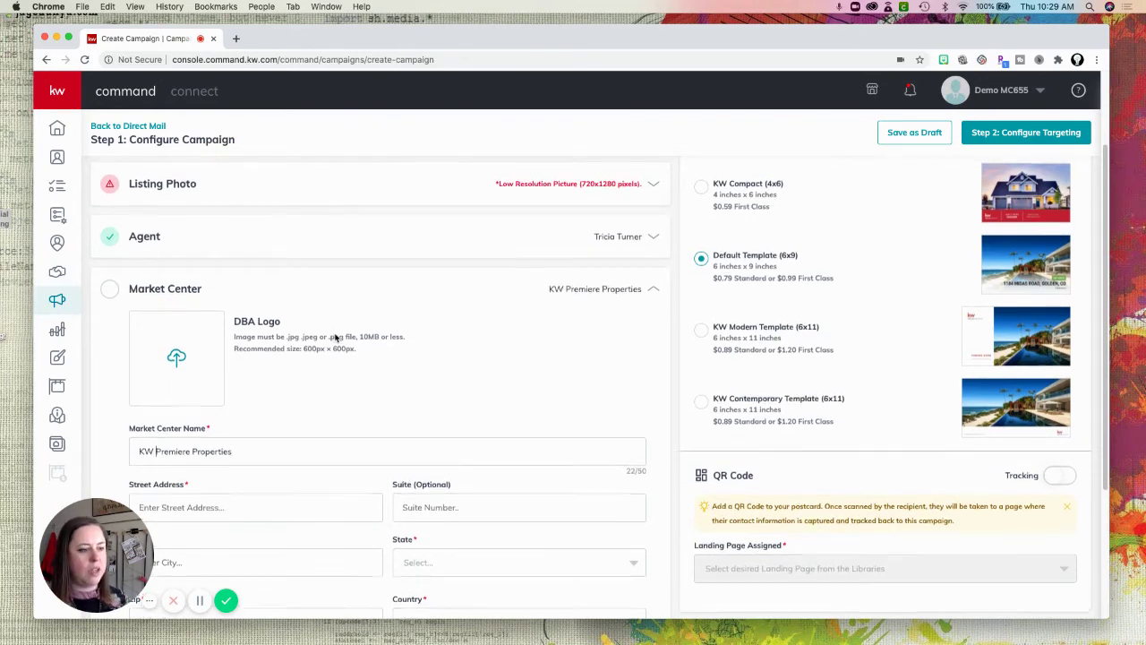
scroll(339, 335, "down", 1)
scroll(339, 335, "down", 5)
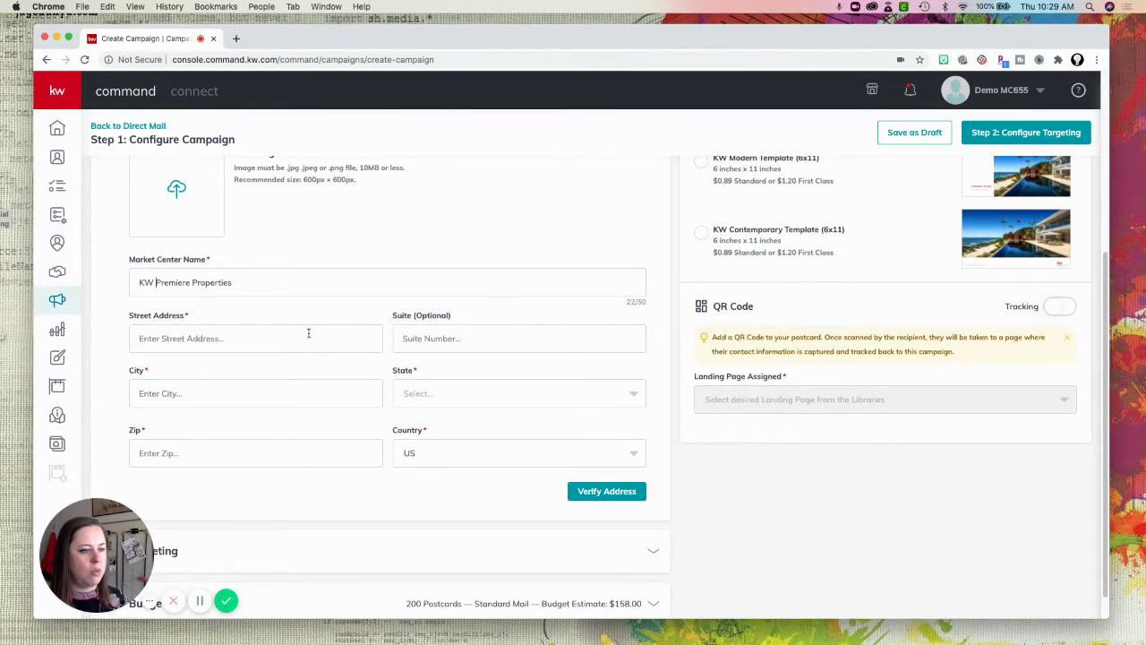
Fill the office street address, suite, city and zip from the saved address suggestion.
left_click(307, 336)
type("455")
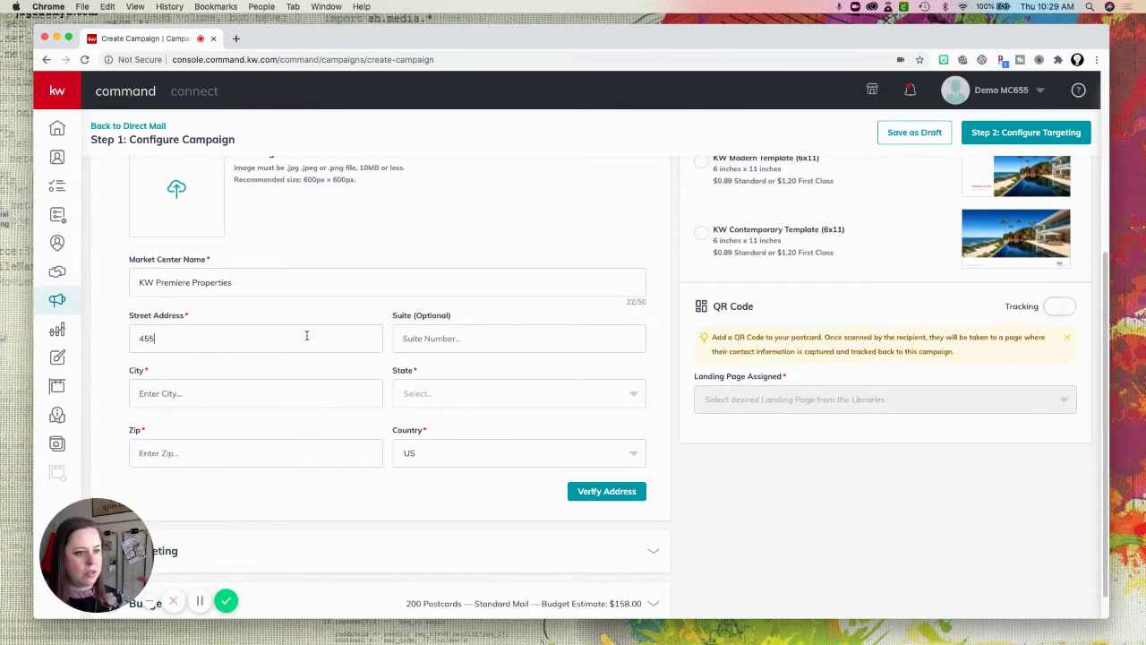
key("BackSpace")
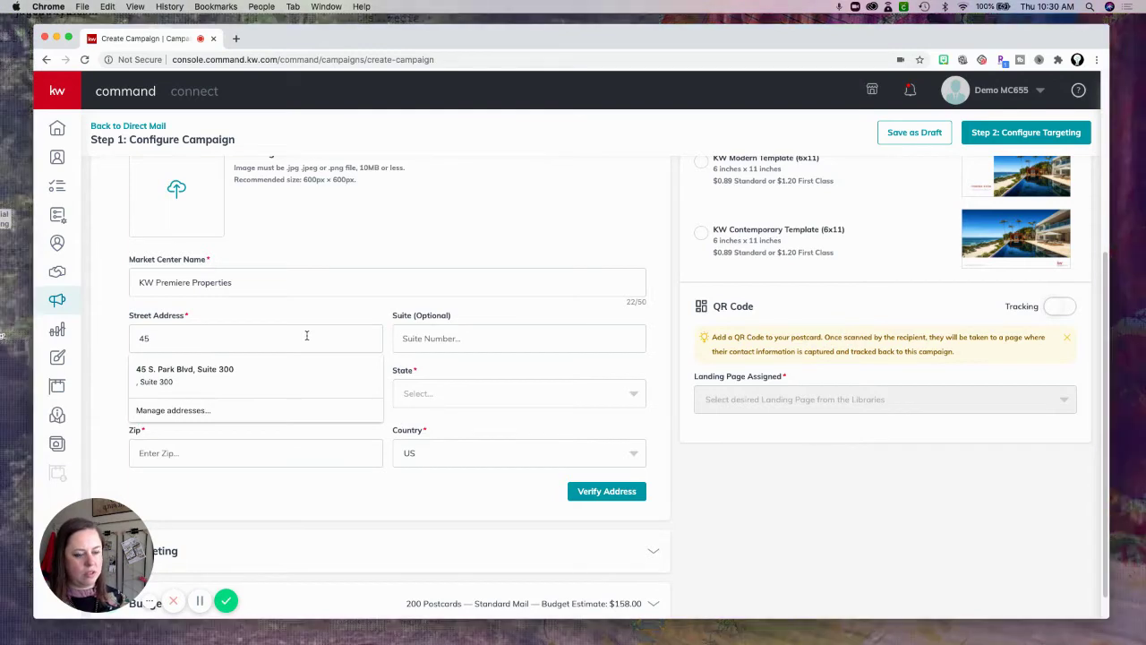
key("Down")
key("Return")
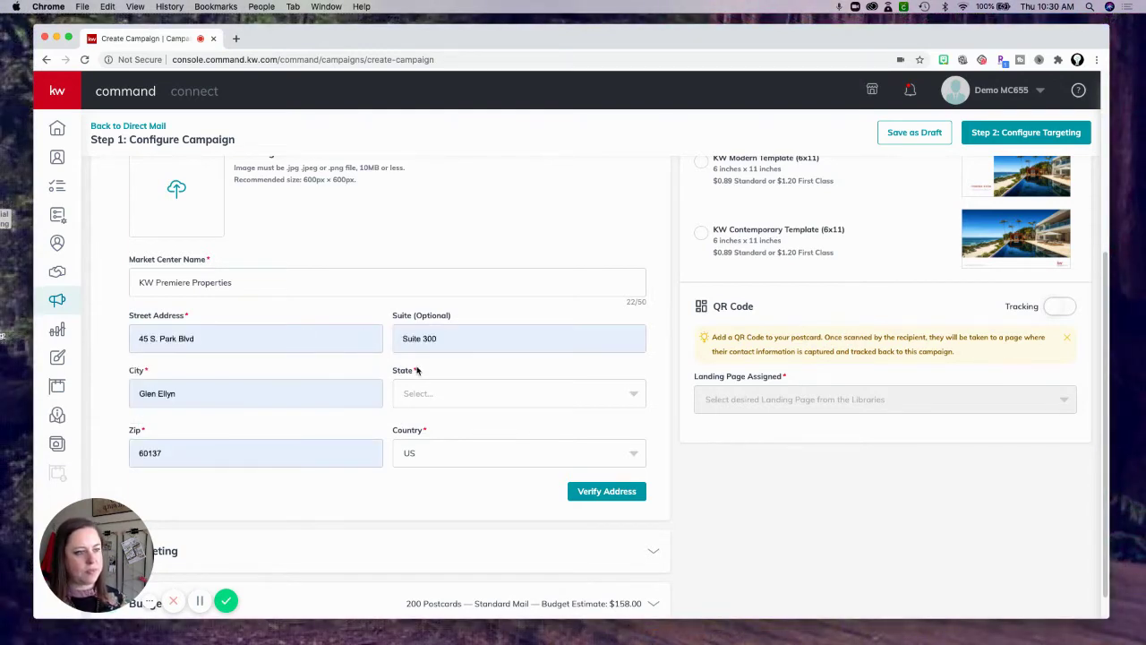
Set the market center address state to IL.
left_click(452, 404)
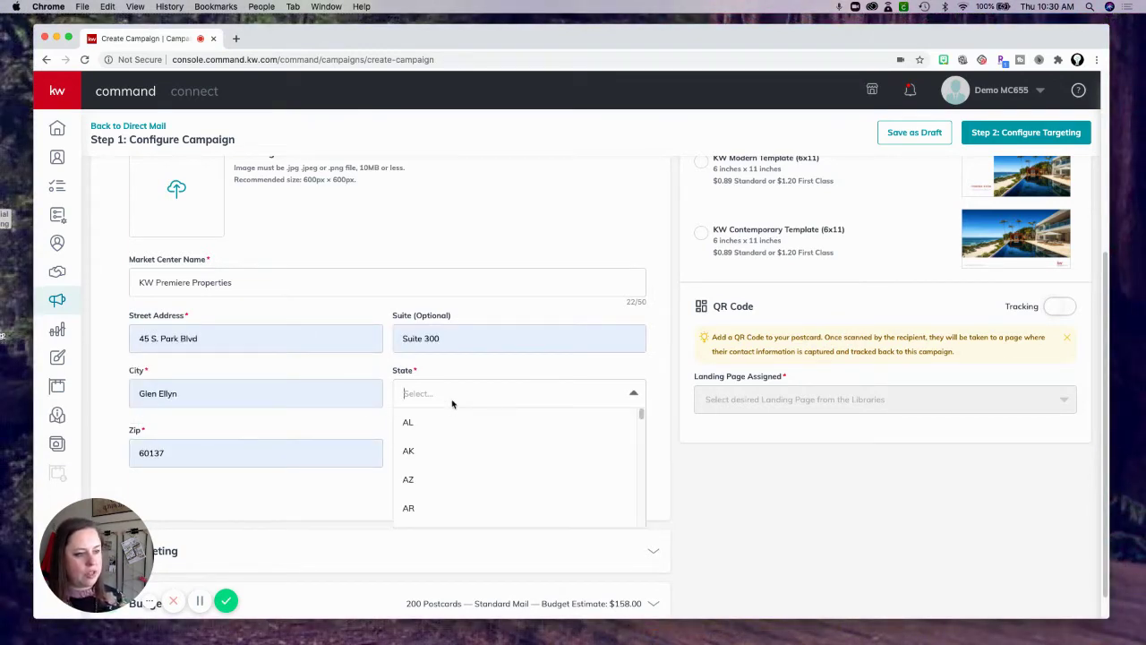
type("il")
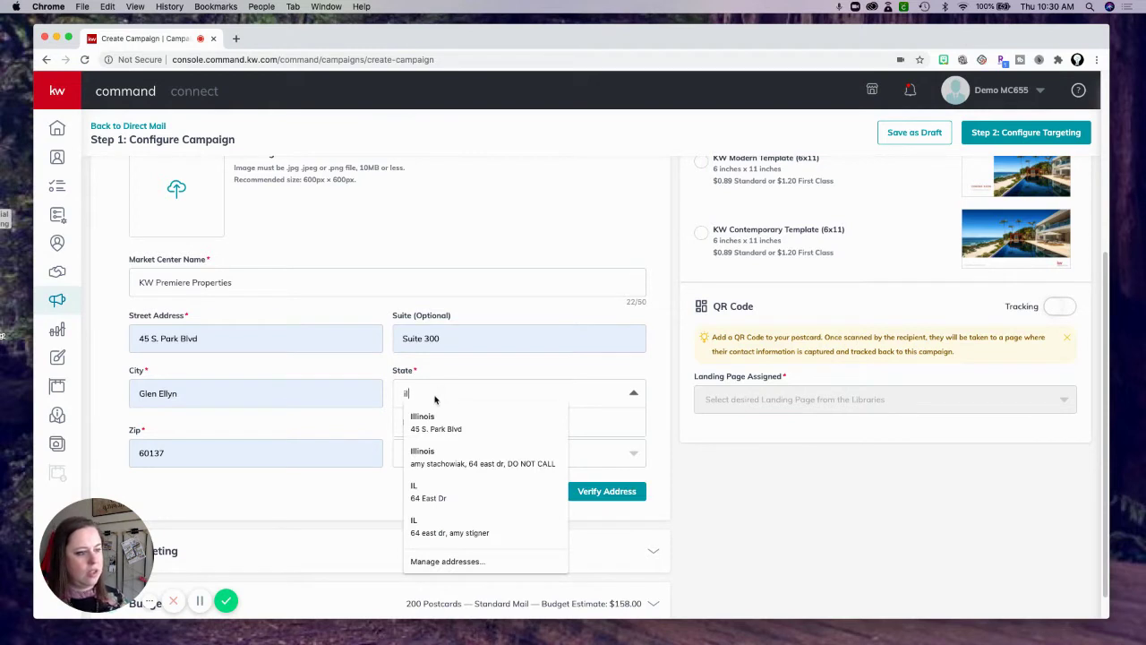
left_click(417, 493)
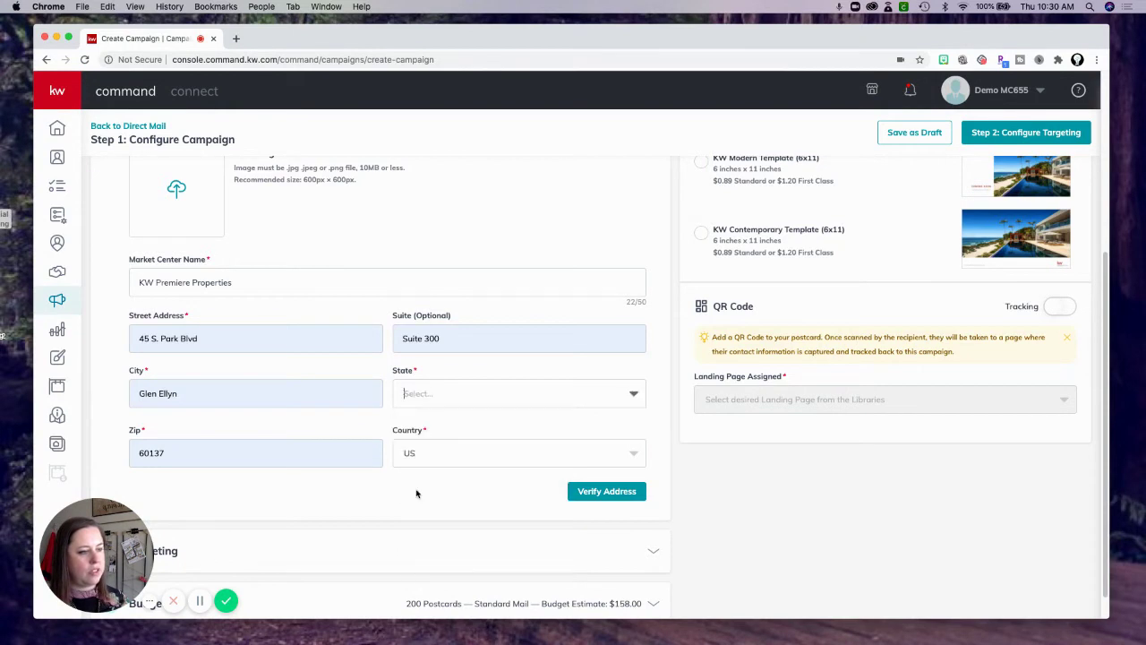
left_click(414, 398)
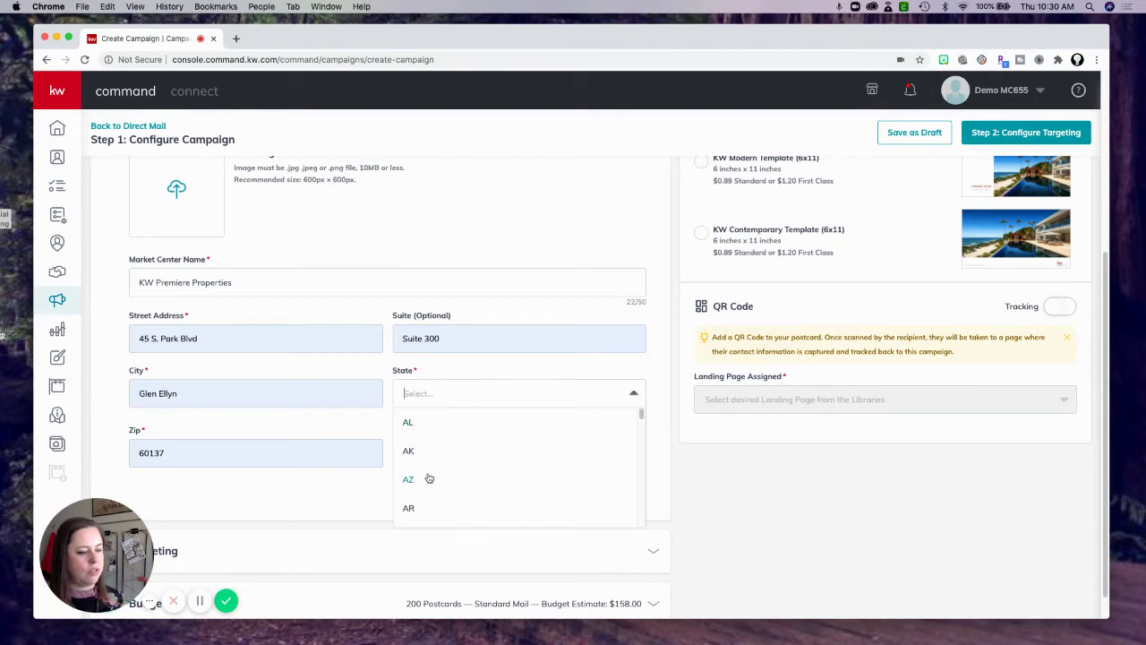
left_click_drag(640, 411, 640, 440)
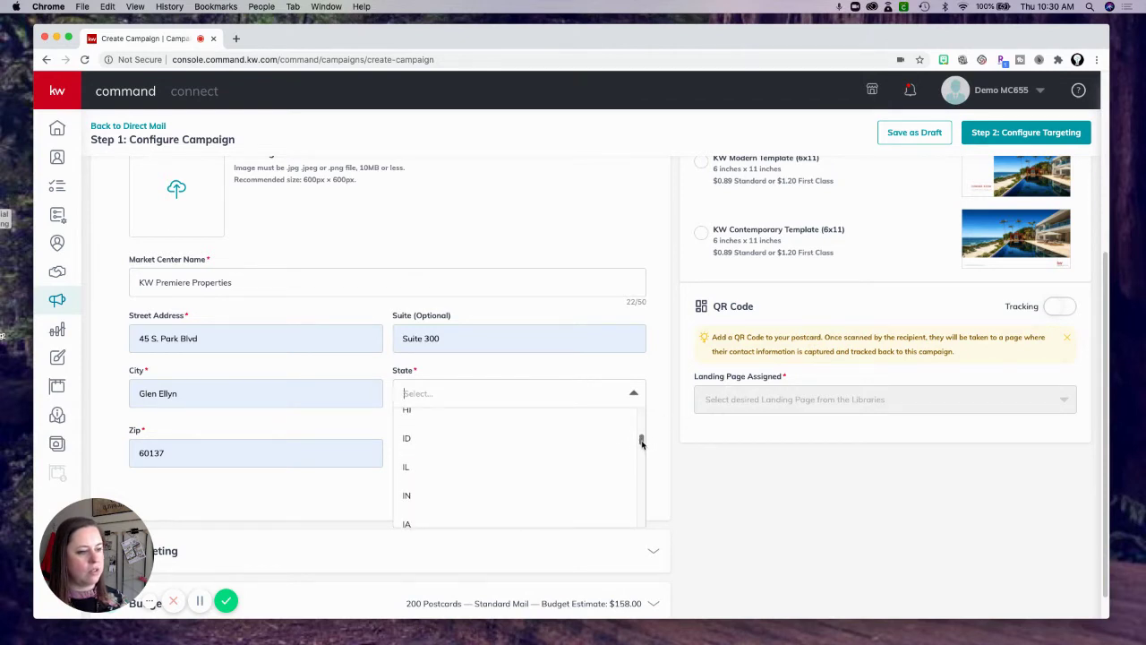
left_click(410, 464)
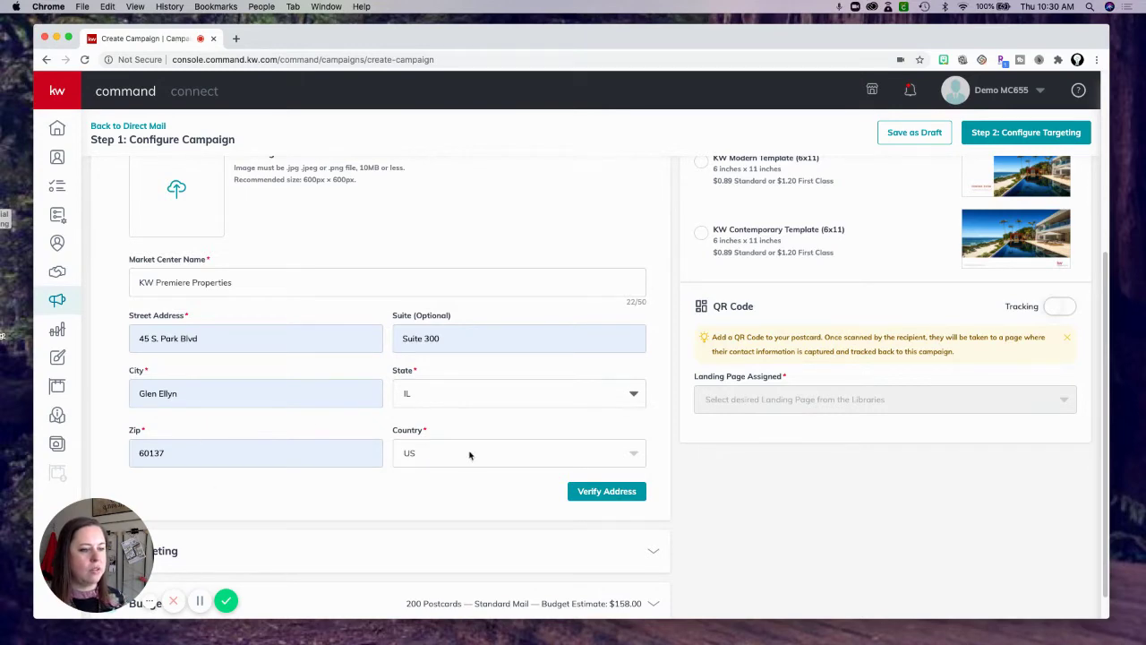
scroll(333, 369, "up", 2)
scroll(333, 369, "up", 3)
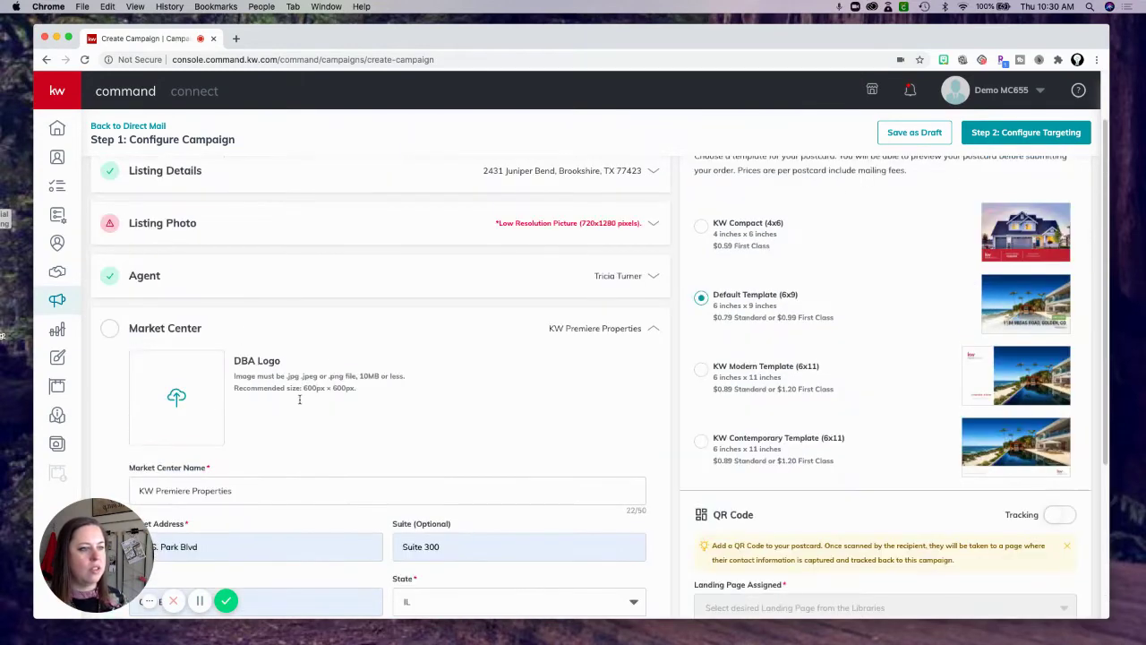
Upload 'Keller Williams Premiere Properties Logo copy.png' as the DBA logo and reopen Market Center.
left_click(176, 398)
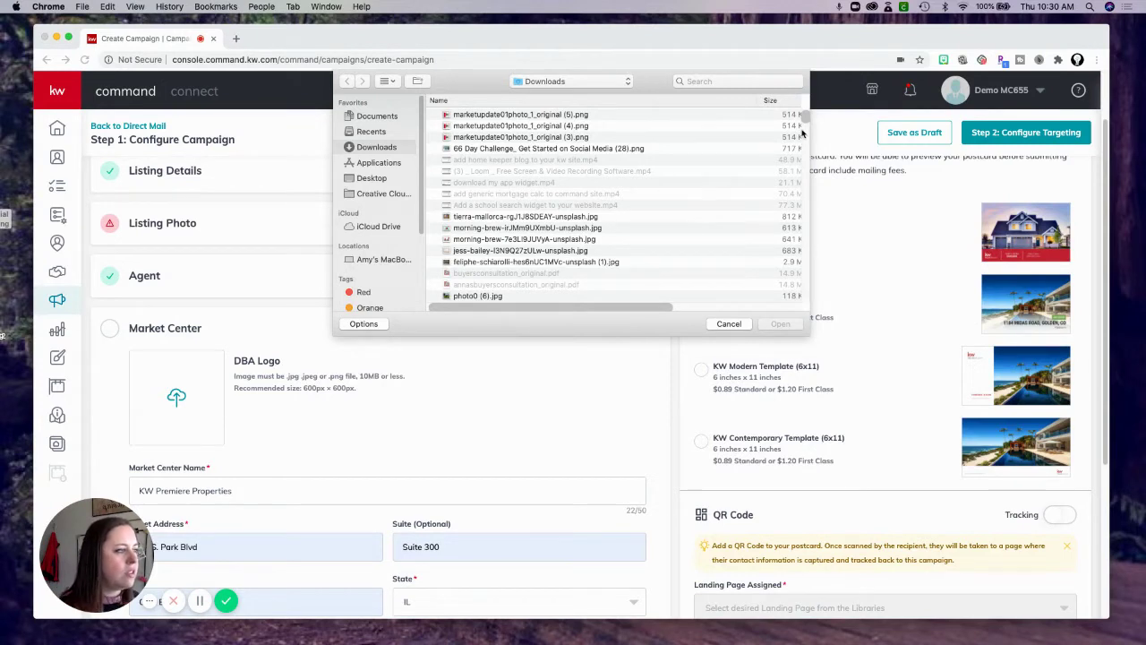
left_click_drag(804, 118, 807, 191)
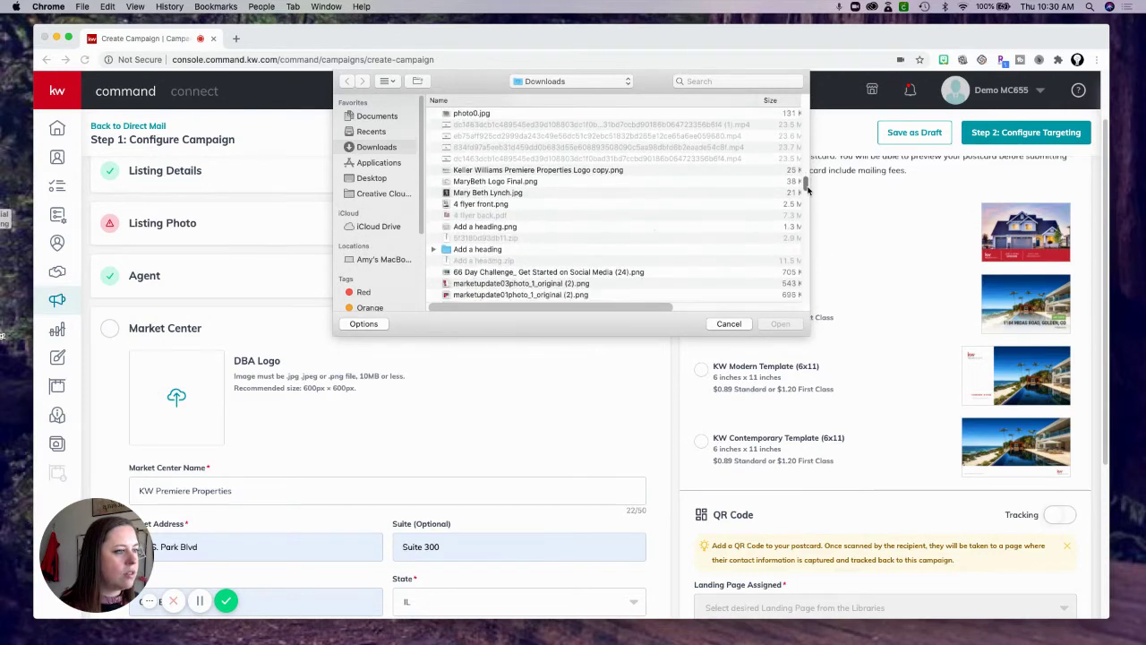
left_click(448, 171)
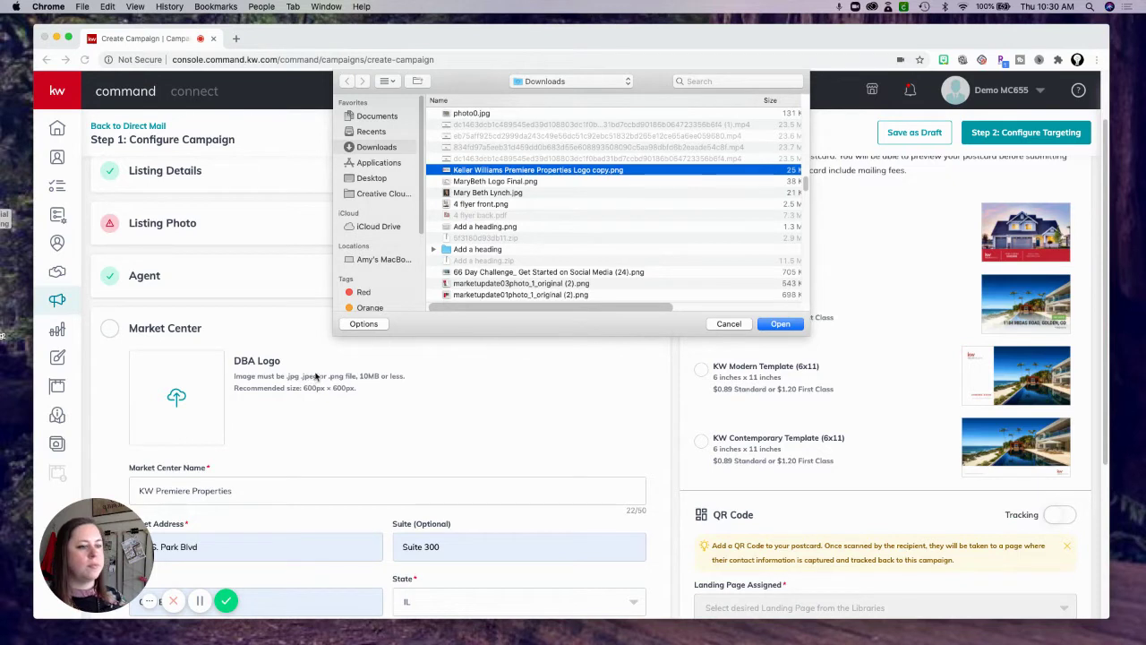
key("Return")
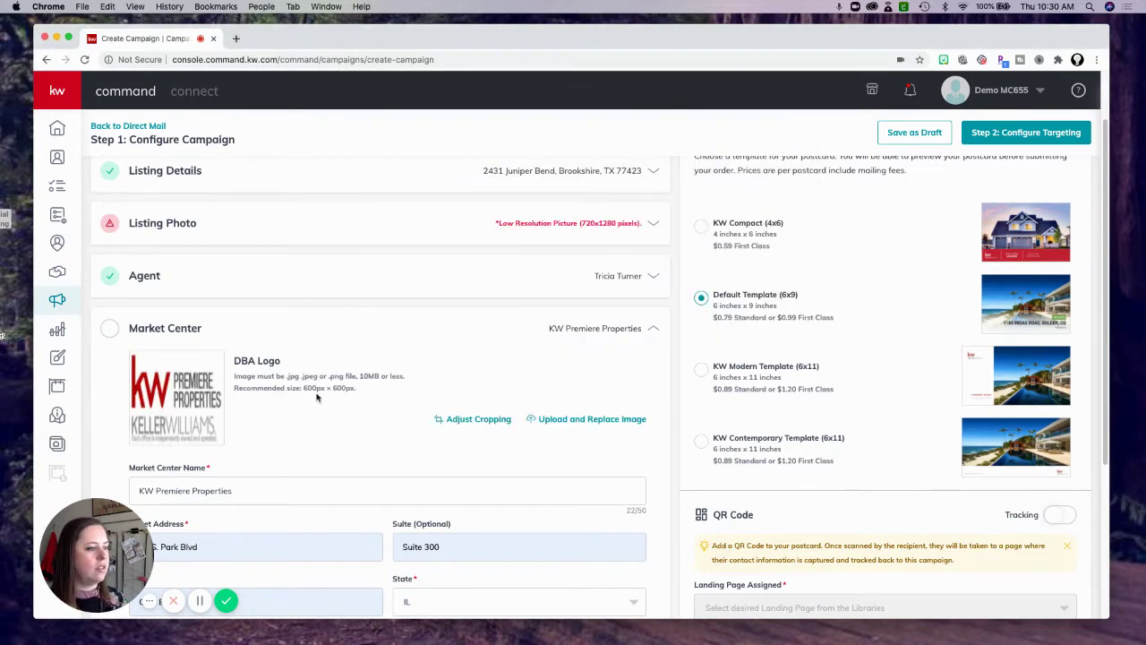
left_click(656, 330)
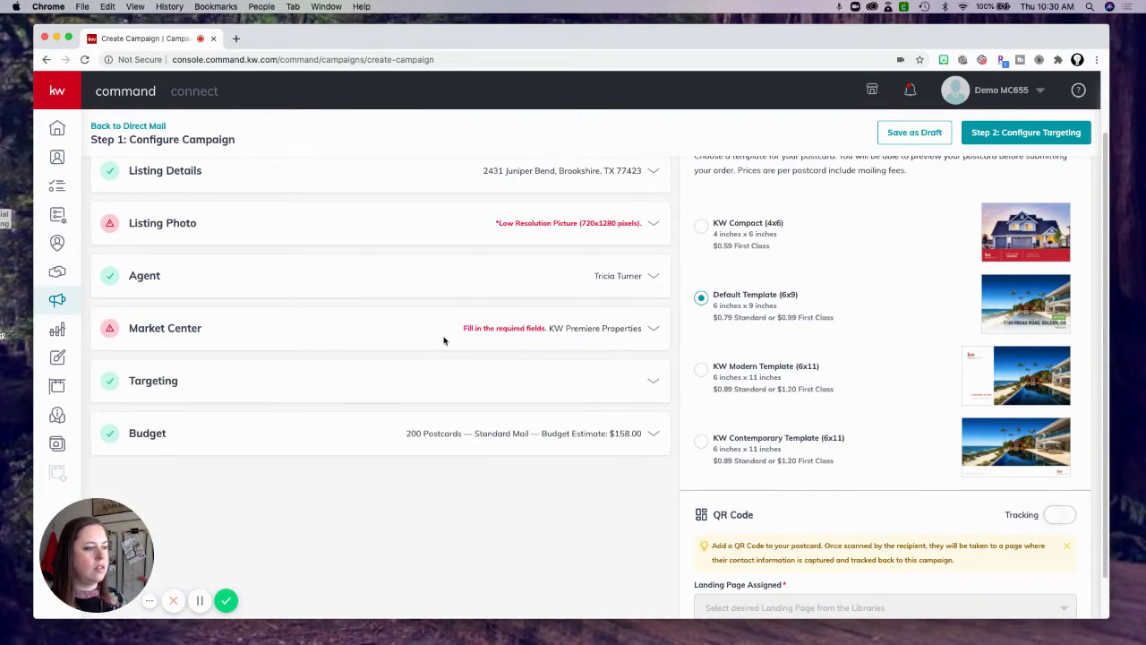
left_click(650, 329)
scroll(469, 363, "up", 1)
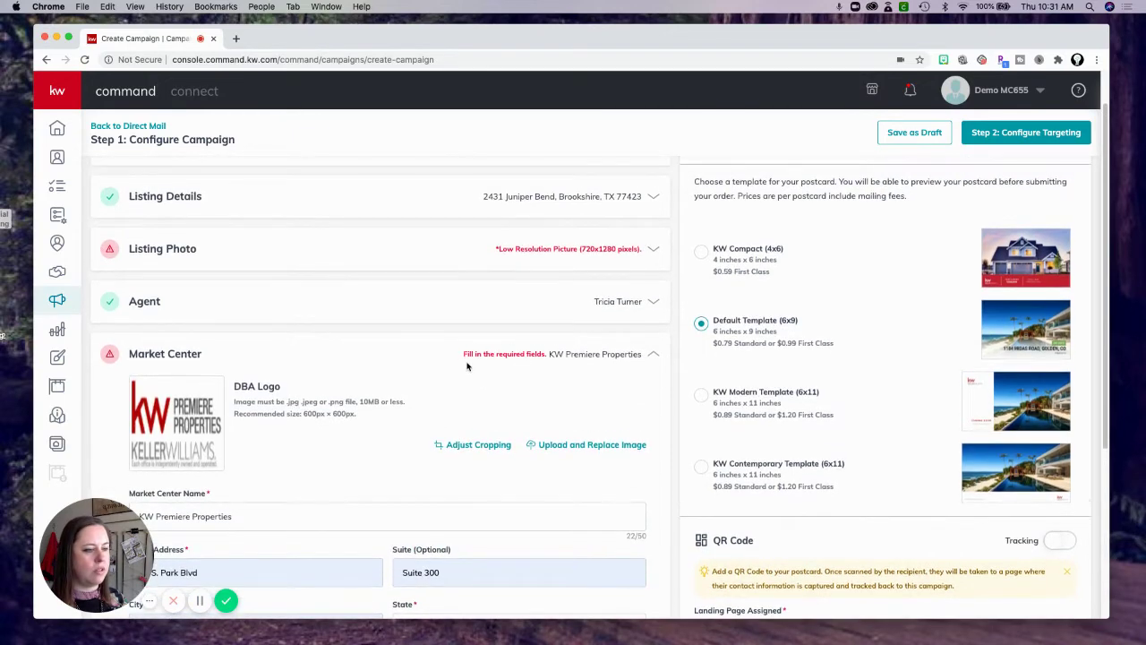
scroll(467, 366, "down", 2)
scroll(467, 366, "down", 5)
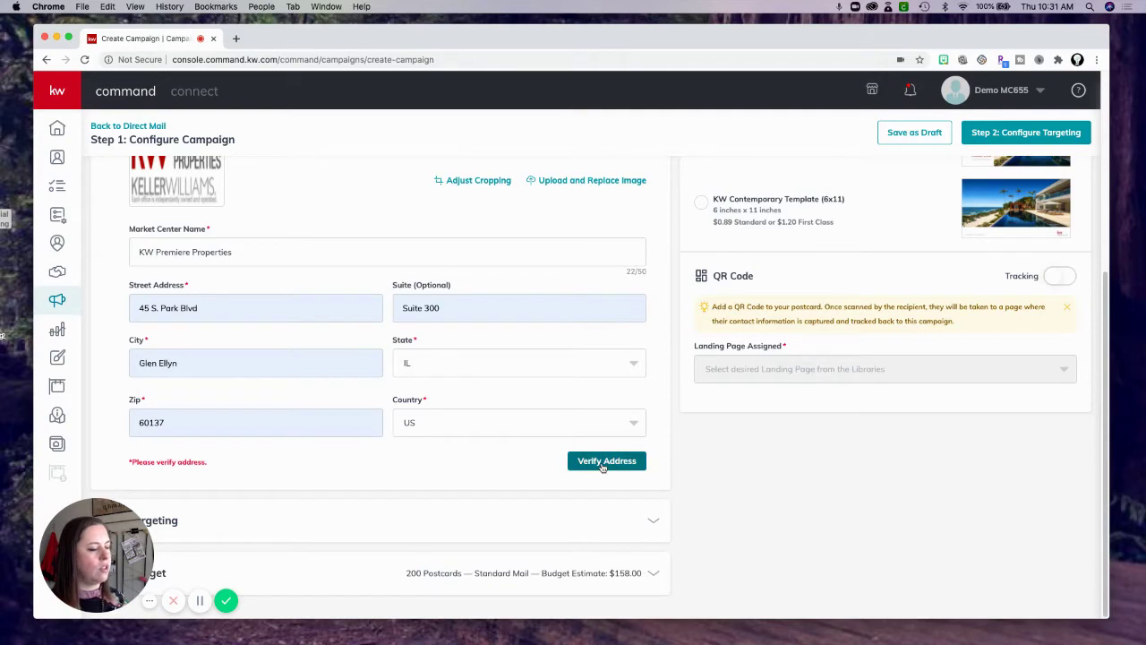
Verify the market center address and accept the corrected version with suite 300, ZIP 60137-6282.
left_click(603, 463)
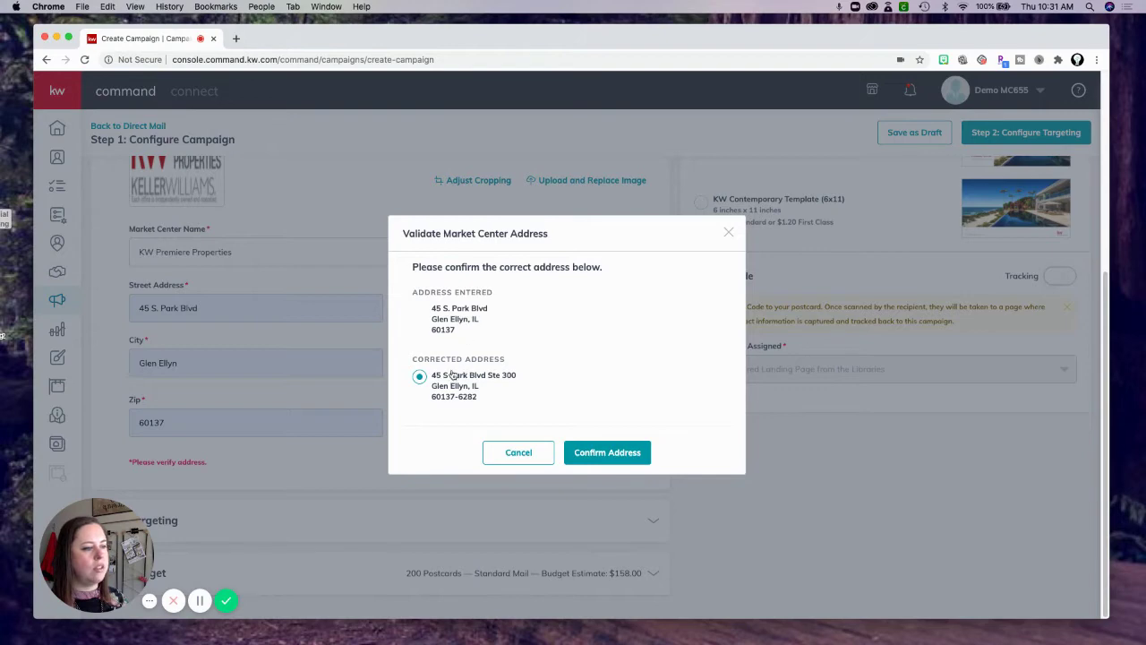
left_click(616, 459)
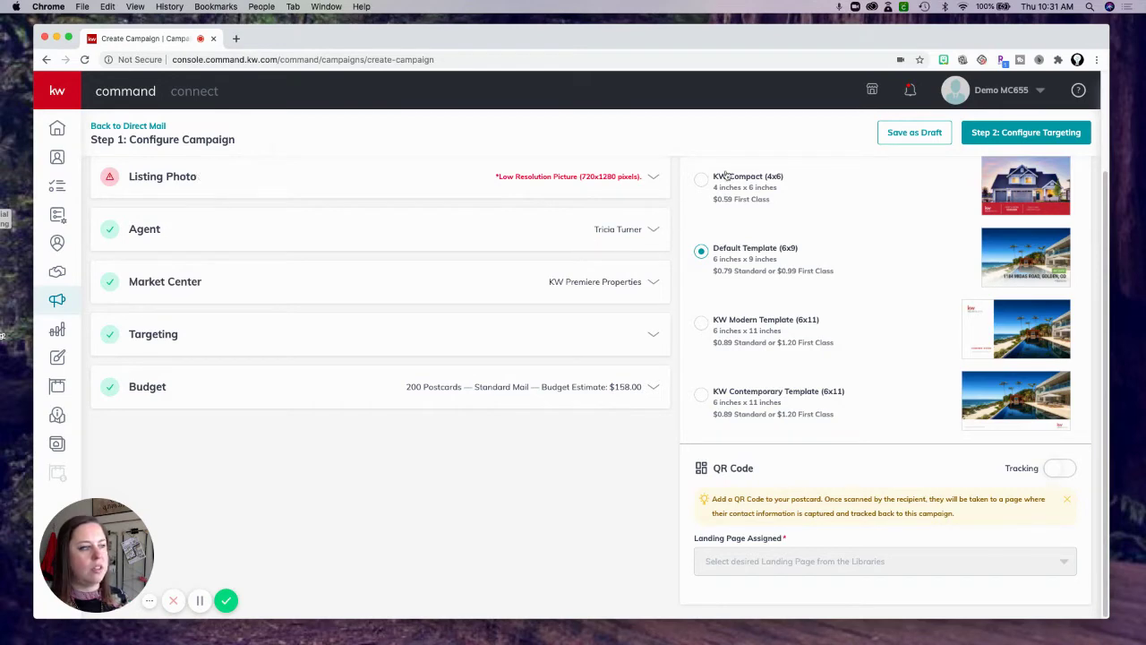
Replace the listing photo with photo26.jpg.
left_click(645, 183)
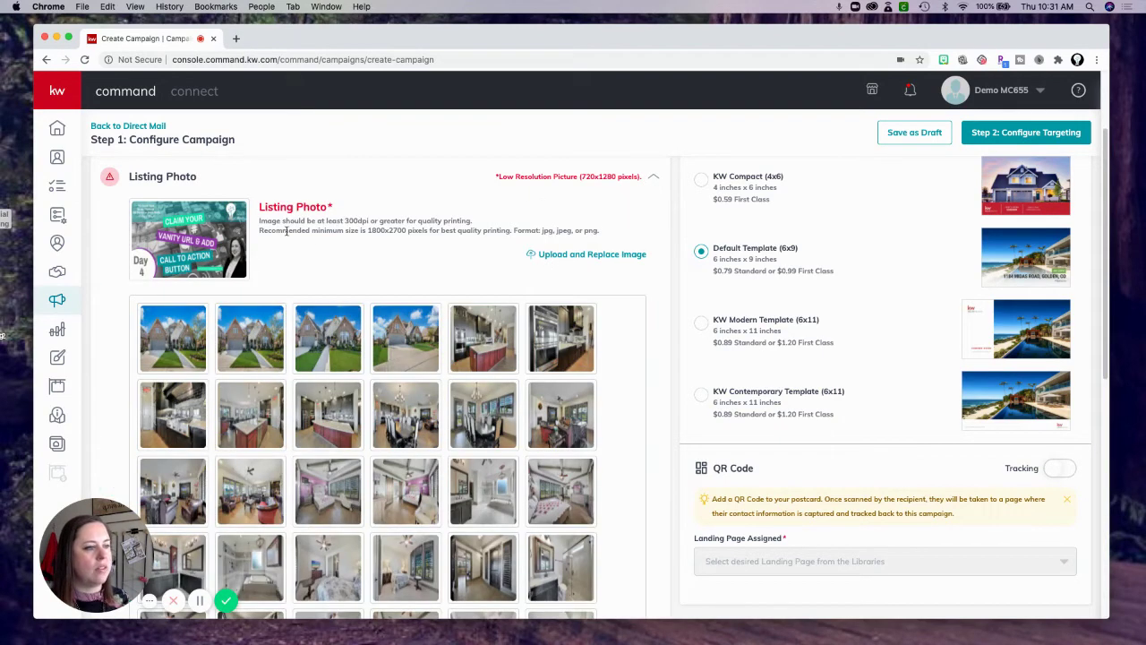
left_click(594, 254)
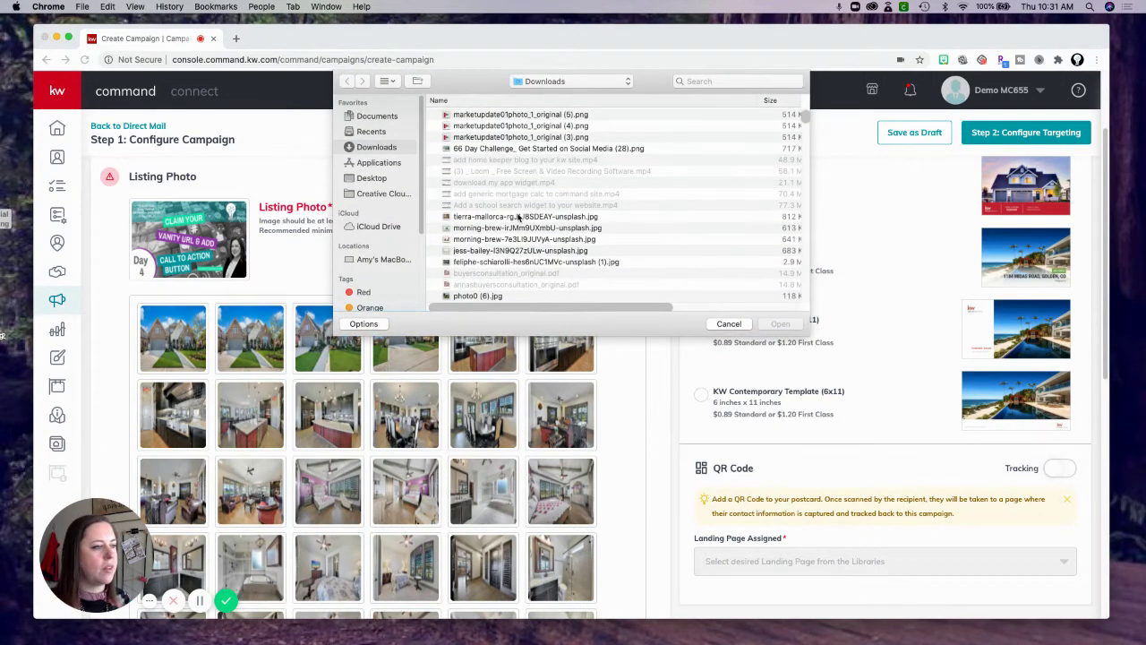
left_click_drag(808, 122, 807, 155)
left_click(477, 171)
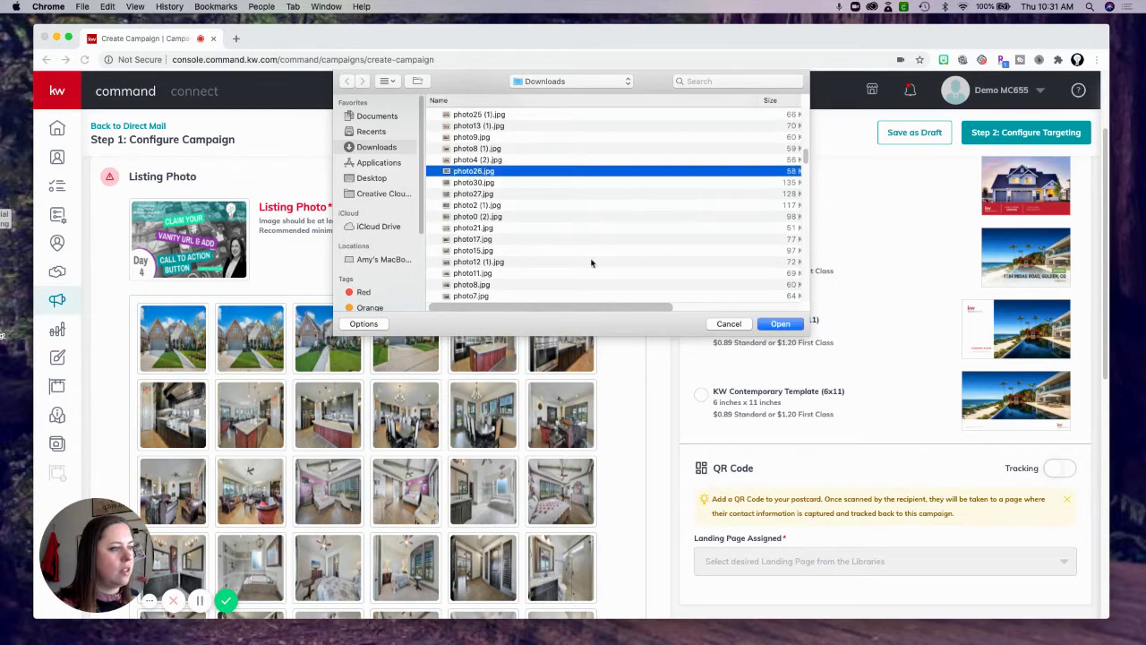
left_click(778, 325)
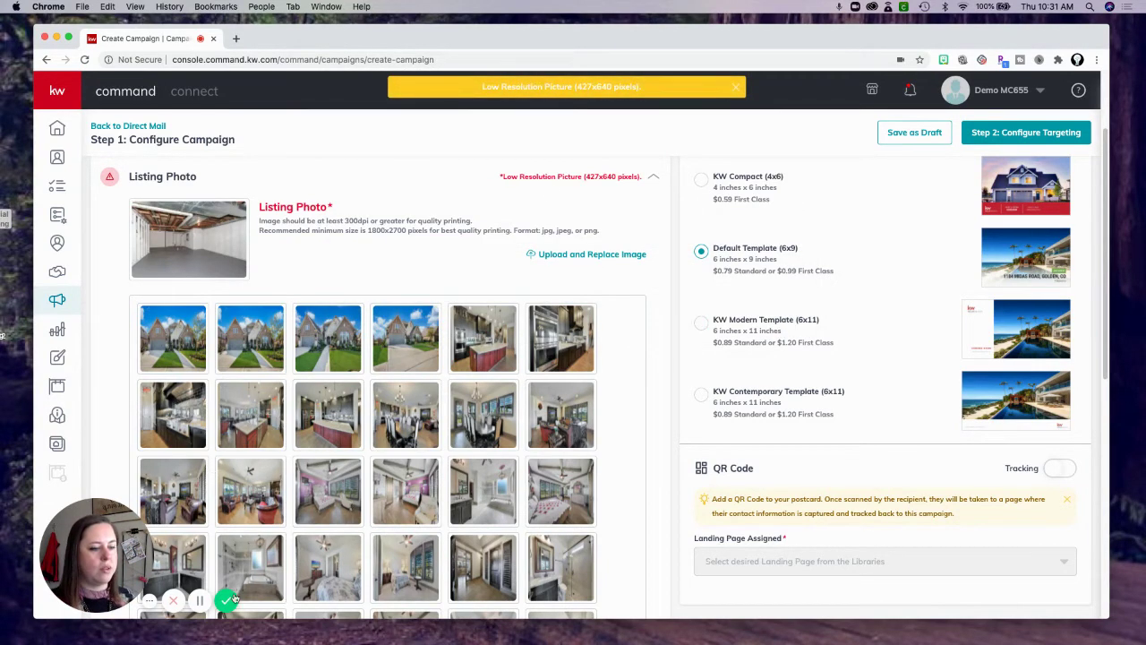
left_click(200, 601)
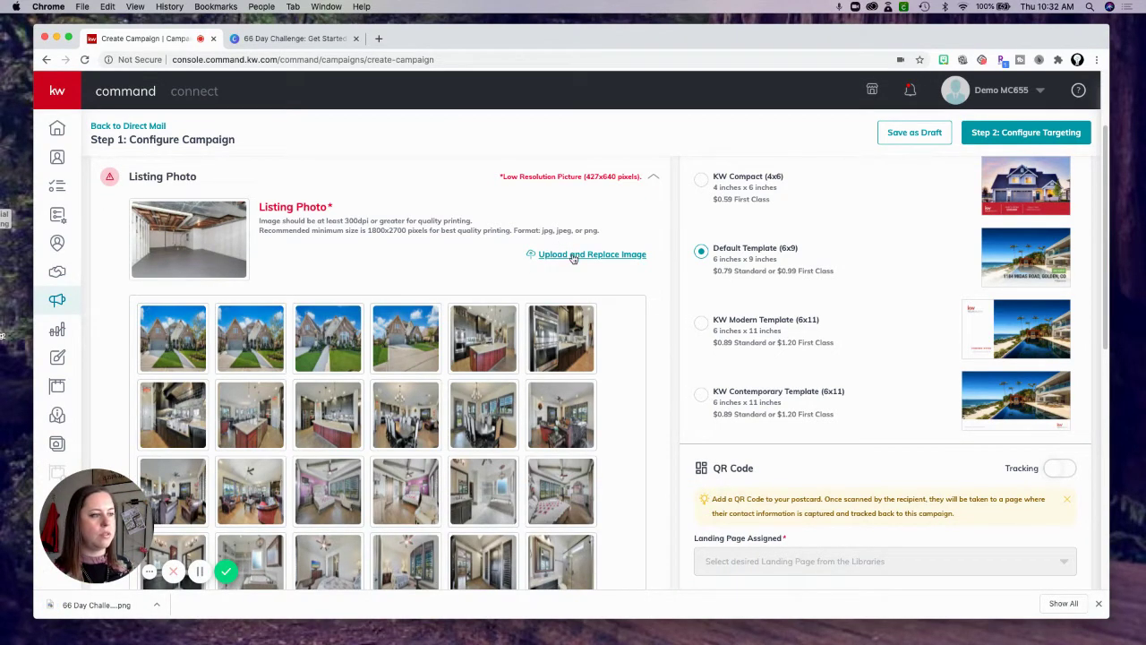
Re-upload the listing photo as '66 Day Challenge_ Get Started on Social Media (29).png'.
left_click(573, 255)
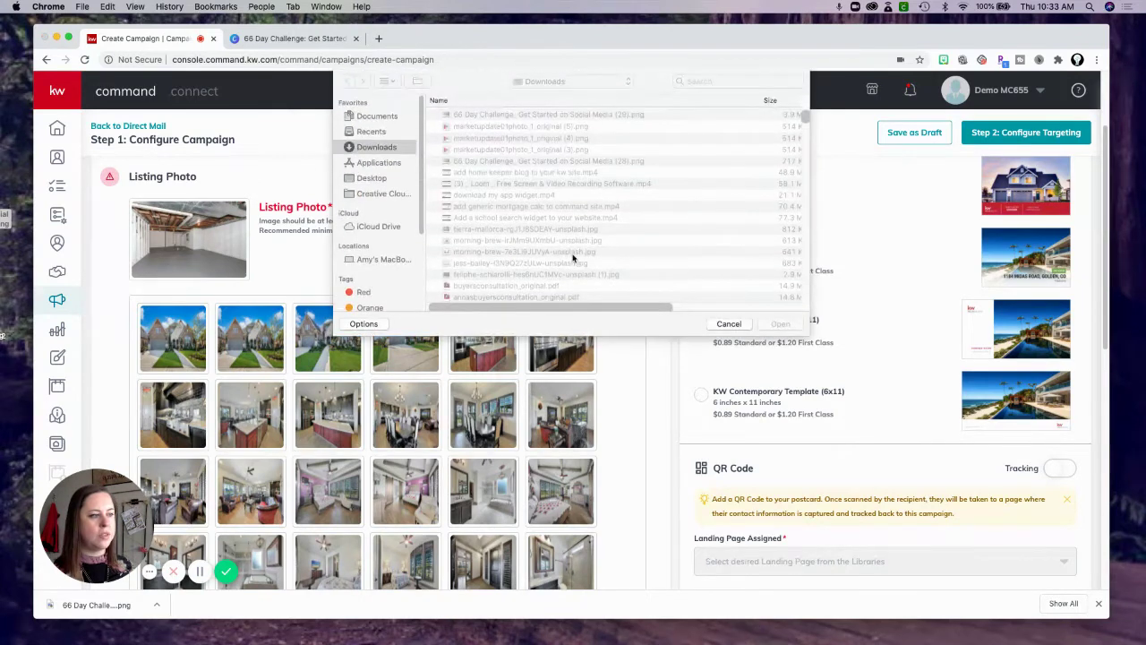
left_click(517, 115)
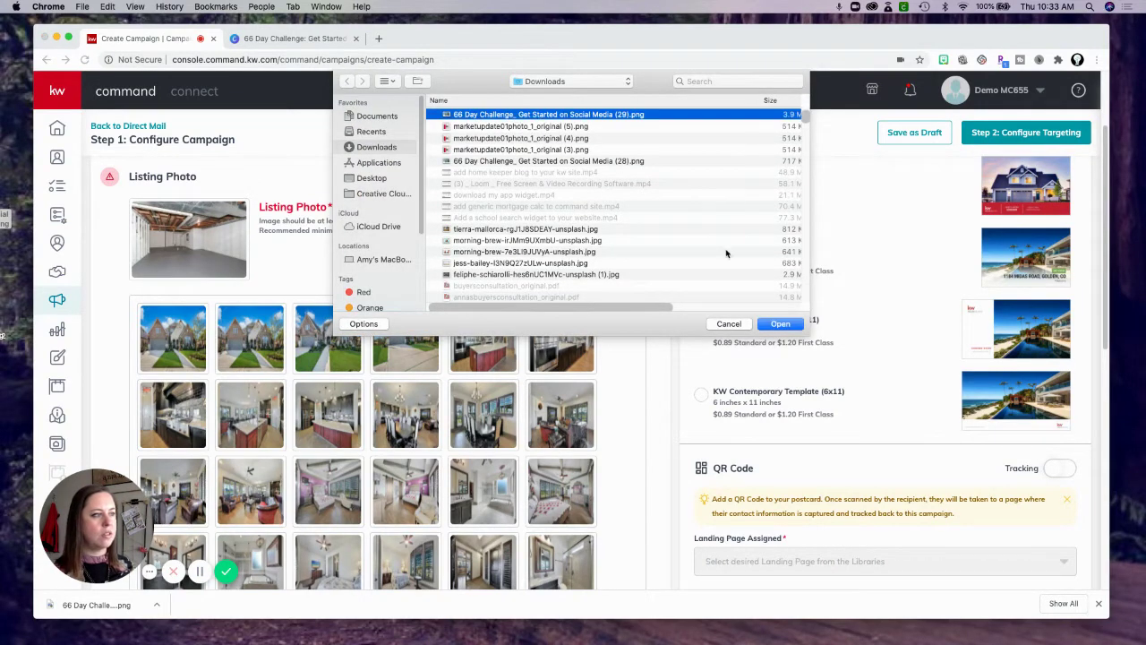
left_click(780, 325)
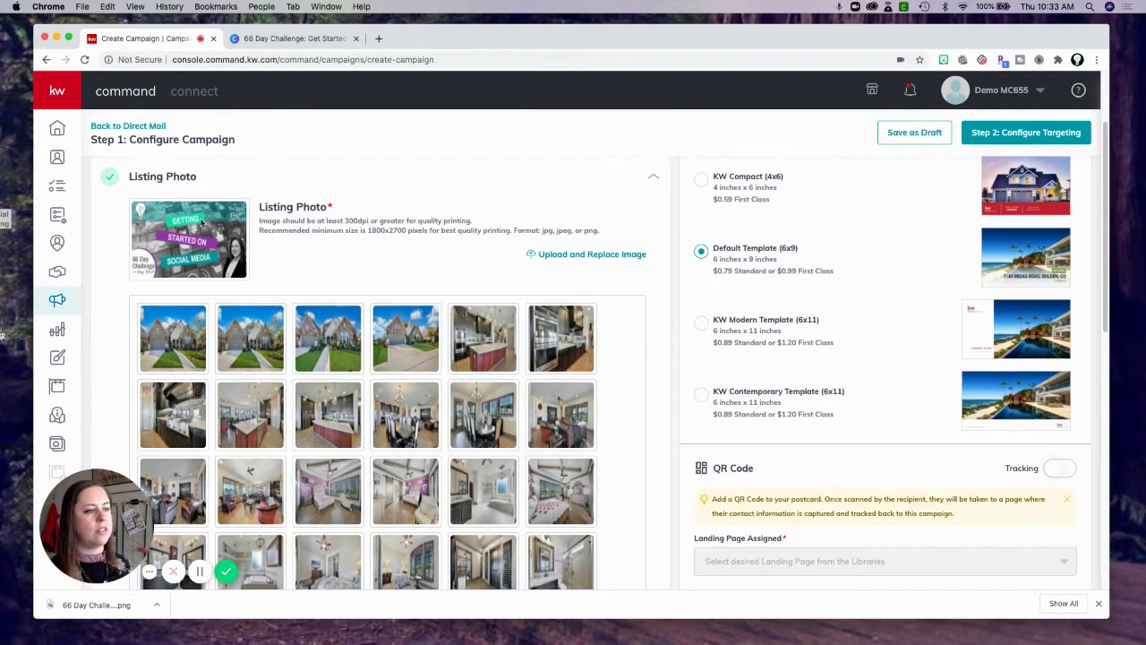
scroll(411, 264, "up", 1)
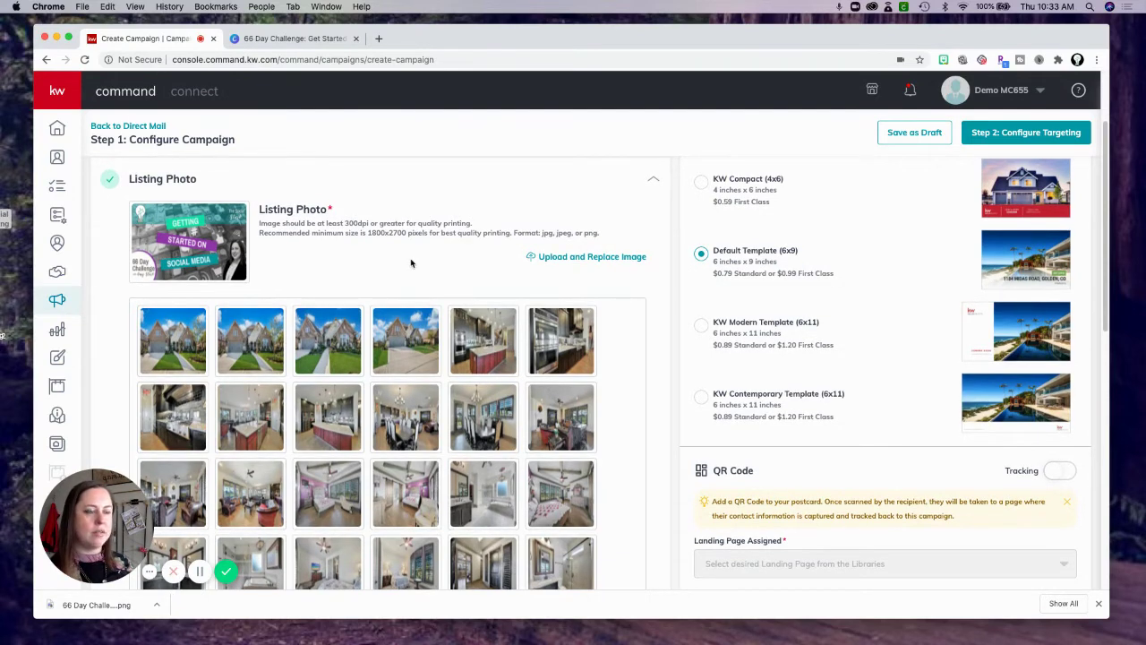
scroll(414, 269, "up", 1)
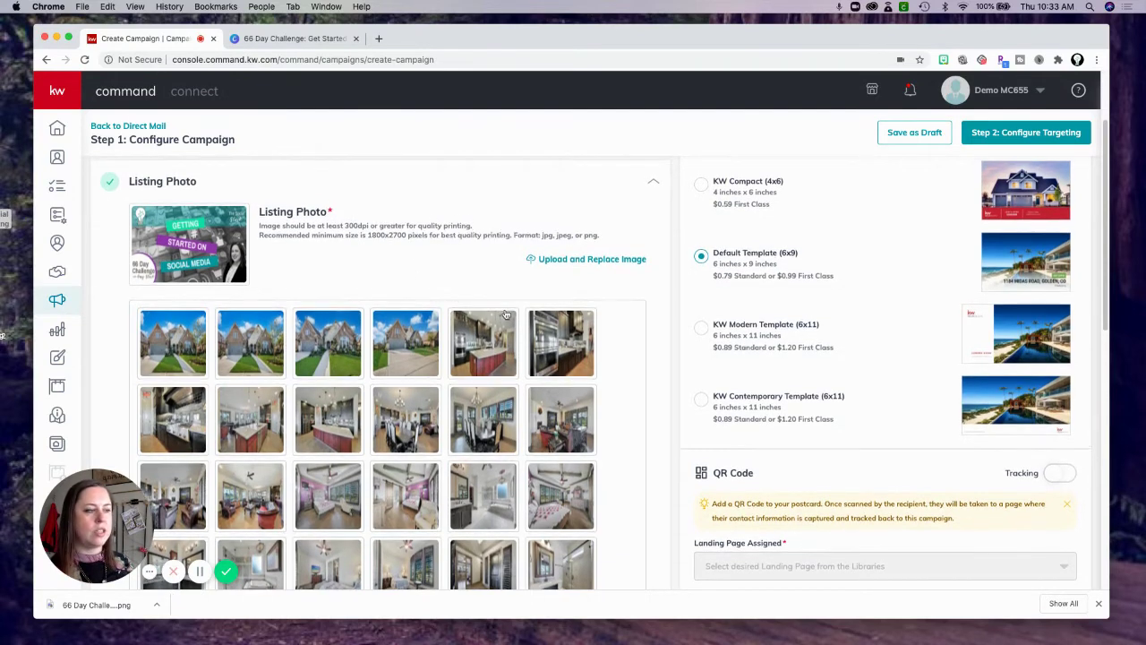
Collapse the Listing Photo section and review the remaining Step 1 sections.
left_click(655, 185)
scroll(447, 280, "down", 1)
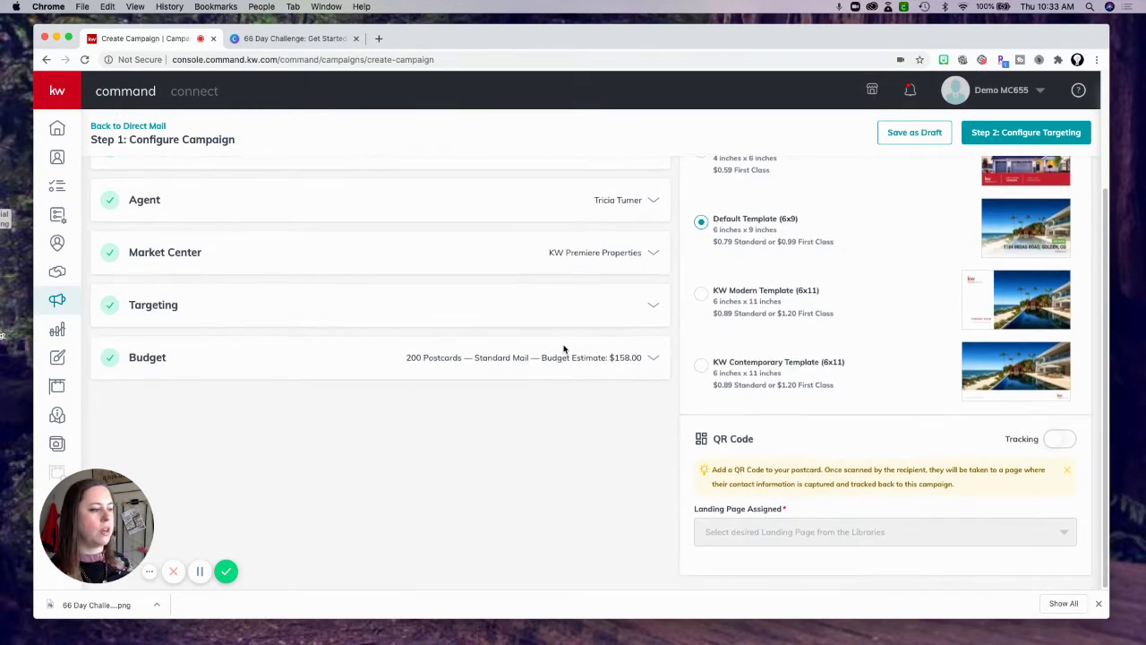
scroll(518, 326, "up", 2)
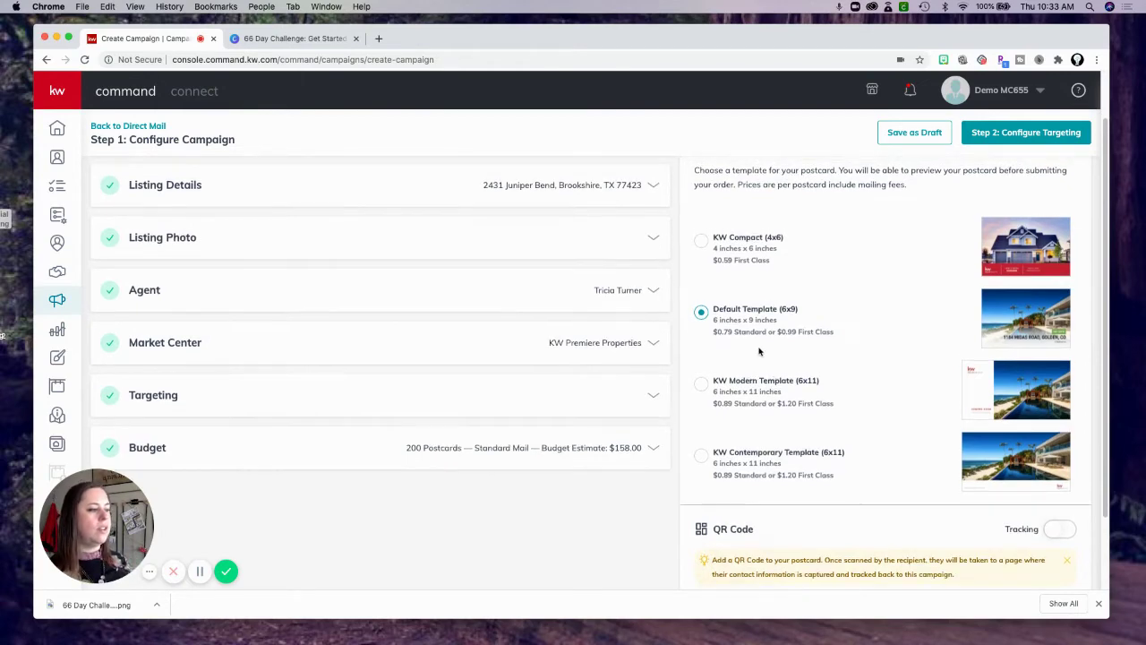
scroll(770, 381, "down", 1)
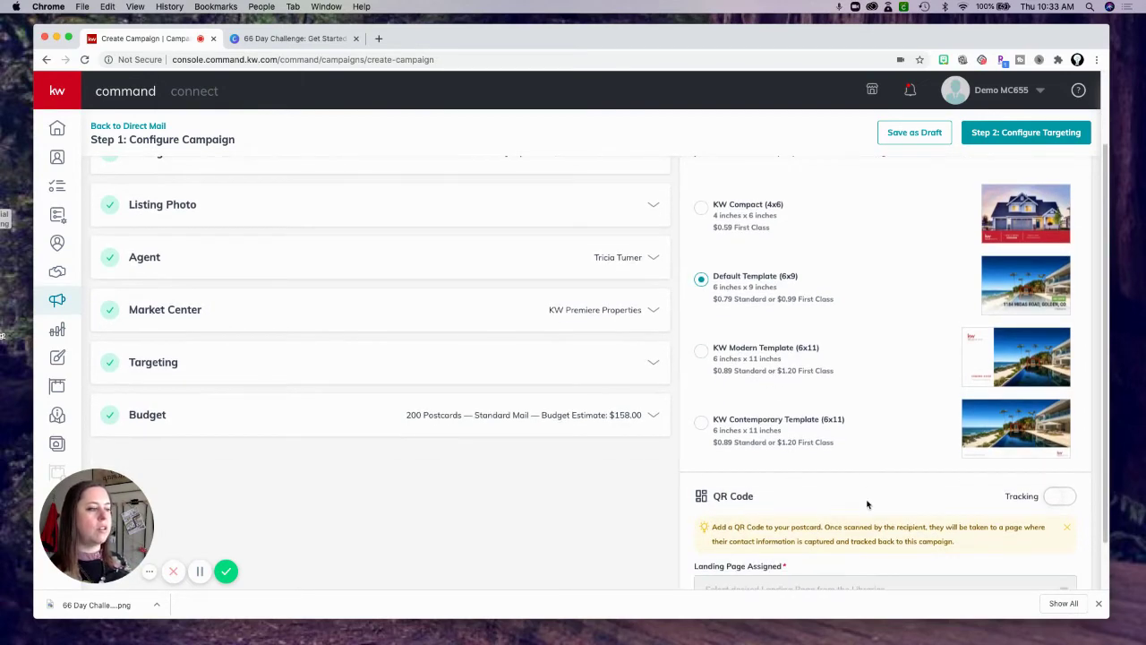
scroll(879, 464, "up", 1)
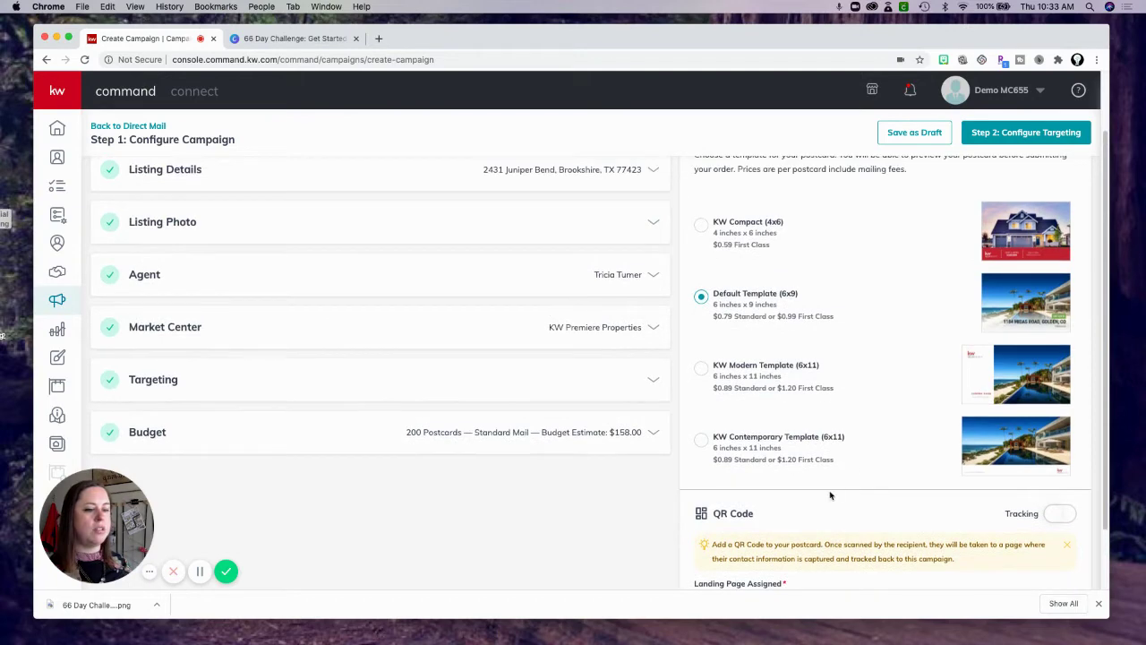
scroll(826, 493, "down", 2)
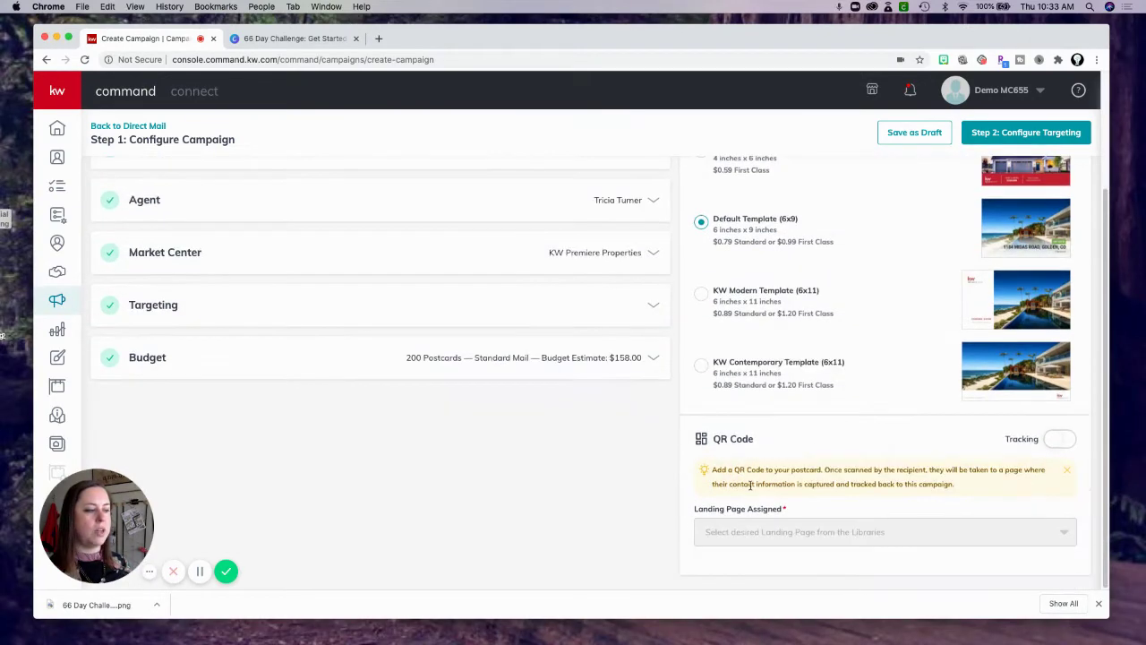
Turn on QR code tracking with Download My App as the landing page.
left_click(1059, 441)
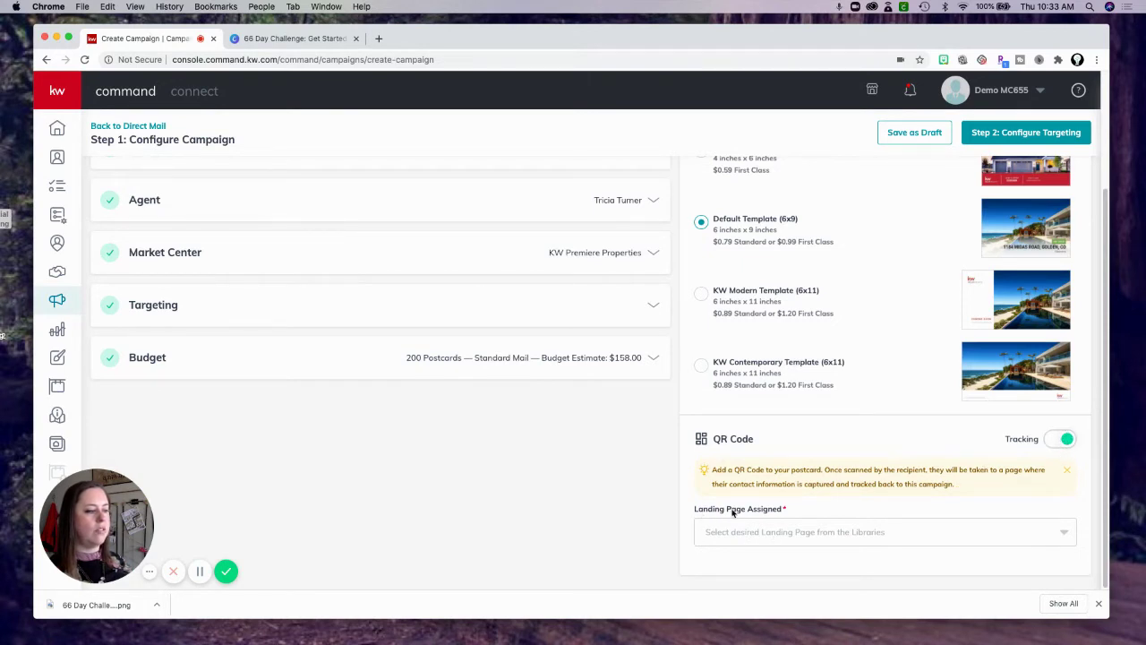
left_click(770, 533)
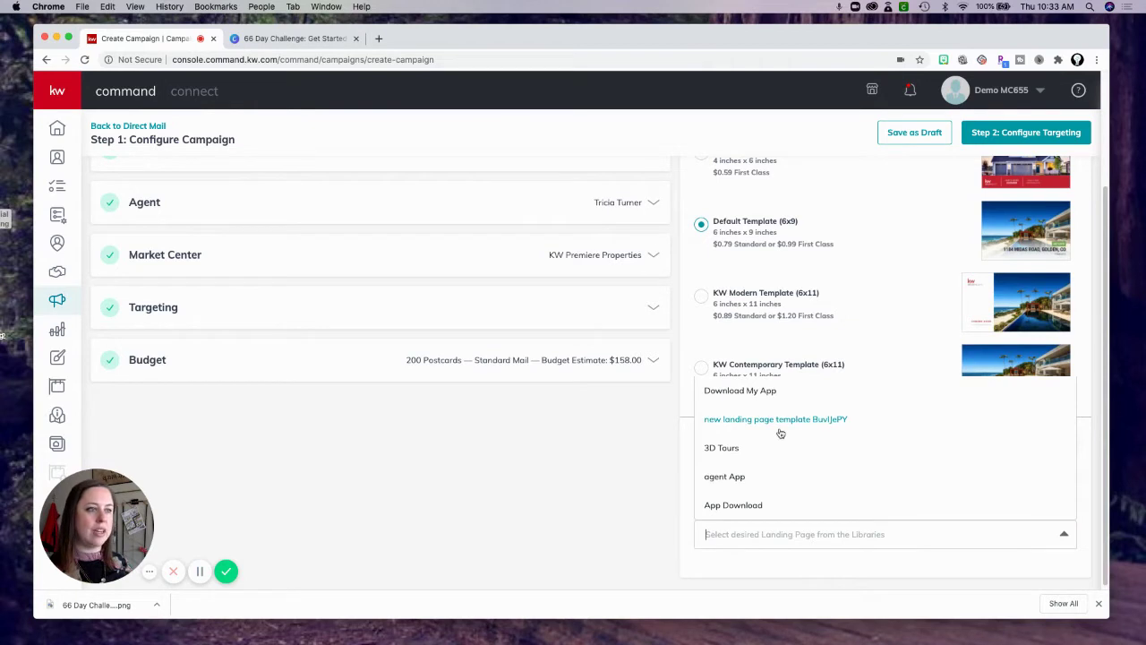
left_click(750, 392)
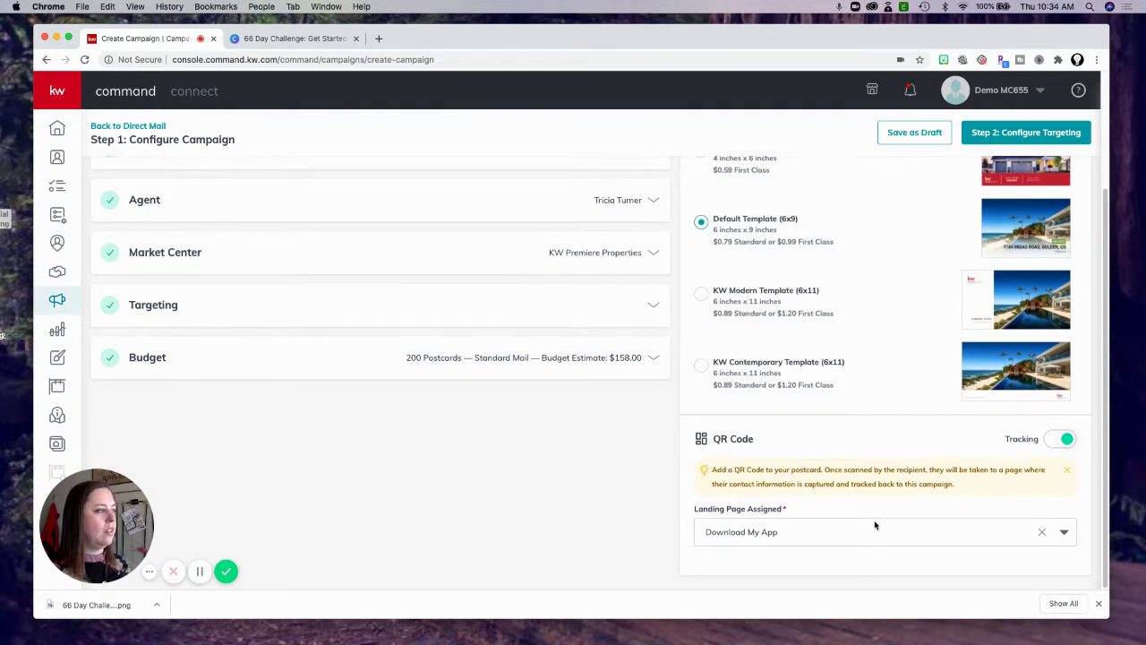
scroll(875, 526, "up", 1)
scroll(875, 526, "up", 5)
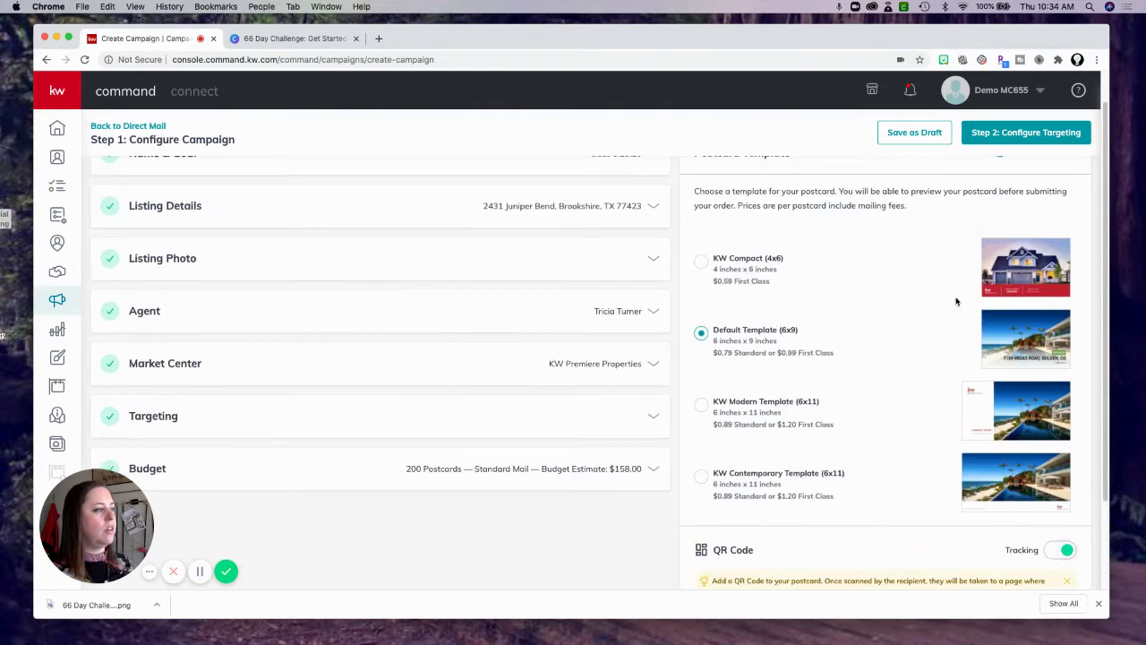
scroll(957, 326, "up", 1)
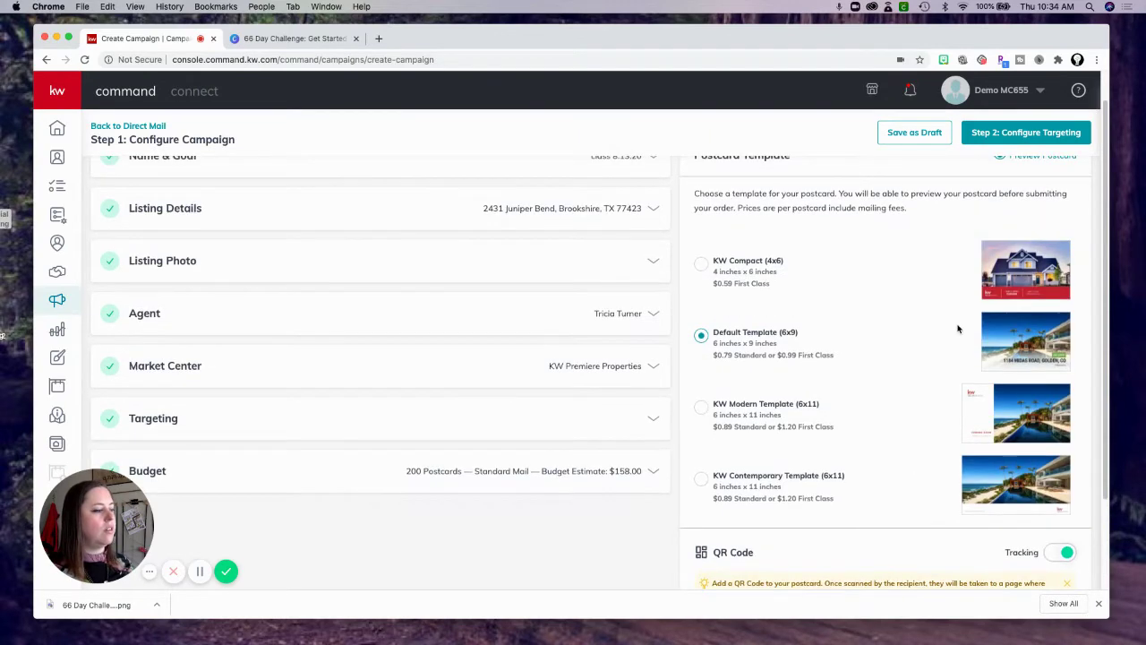
left_click(1019, 134)
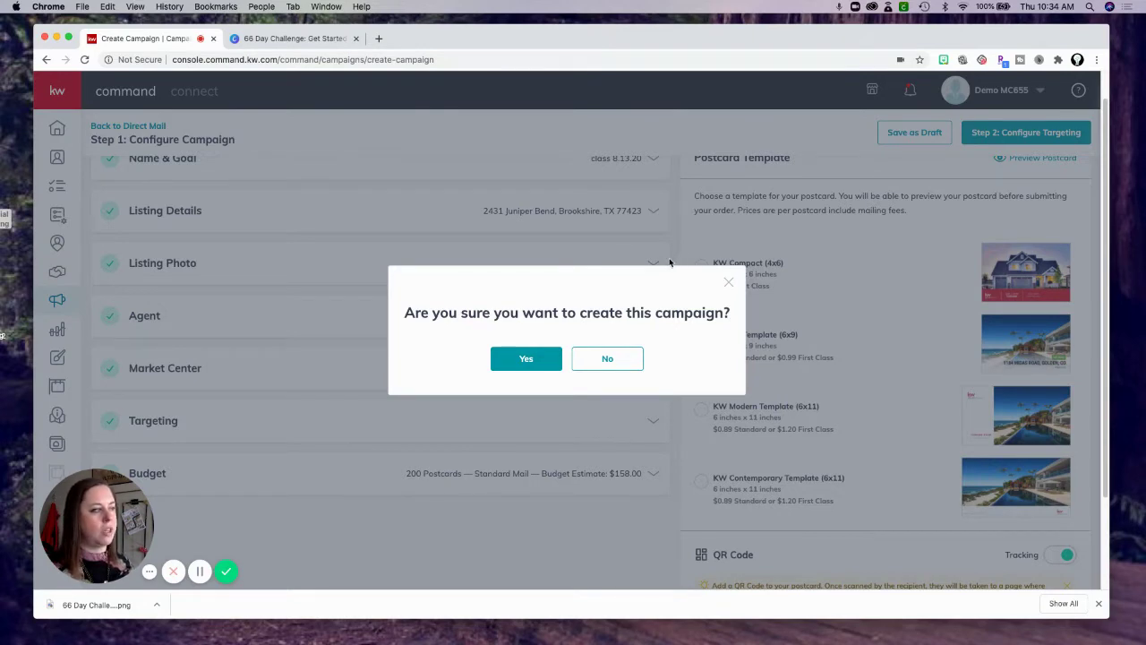
left_click(728, 283)
scroll(837, 304, "down", 2)
scroll(837, 304, "up", 3)
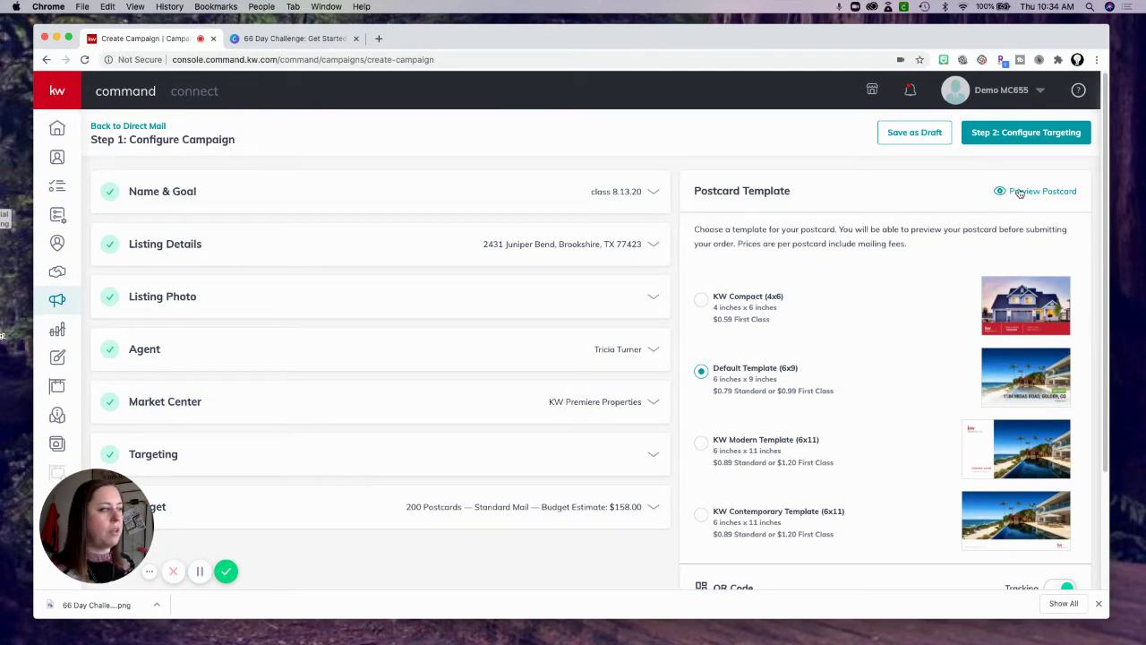
left_click(1021, 191)
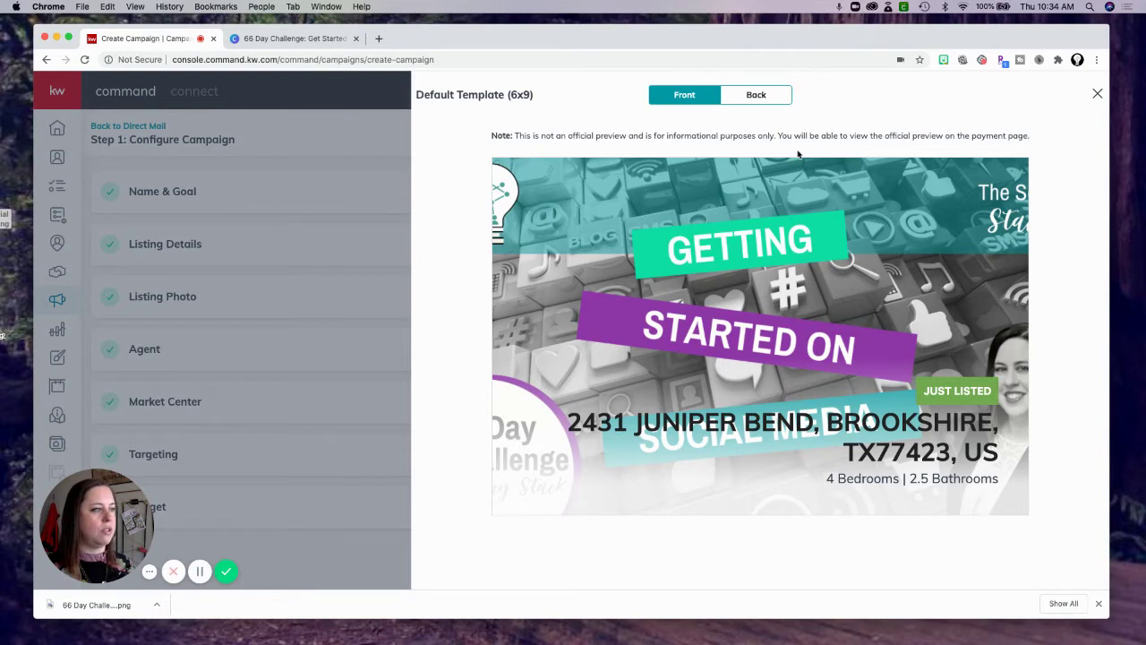
left_click(766, 95)
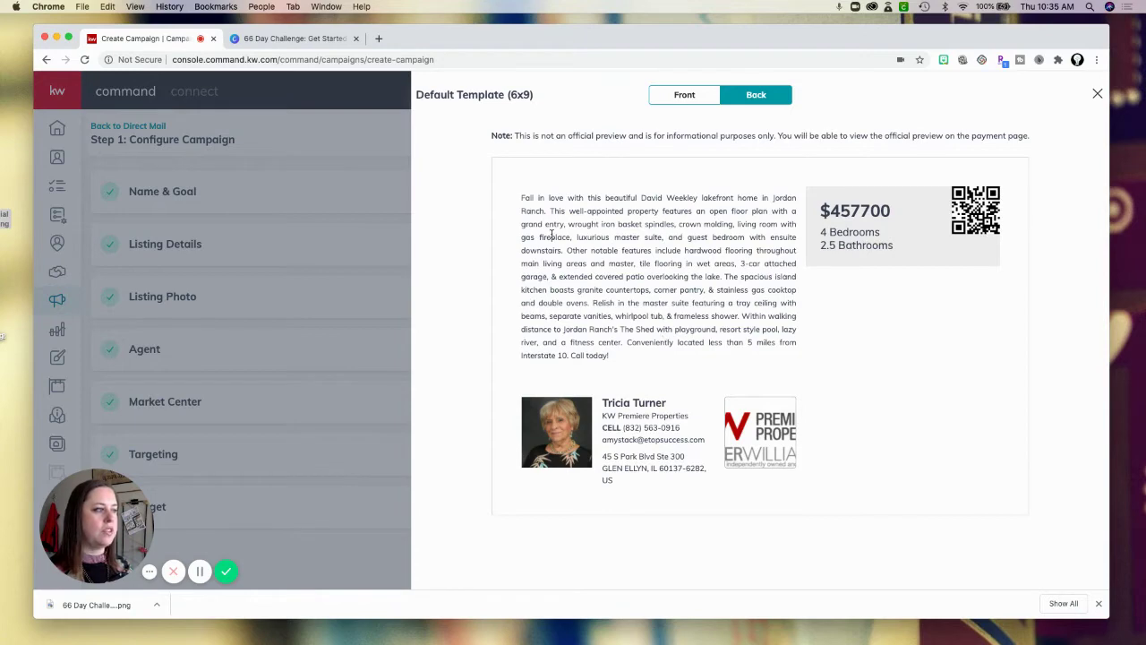
left_click(1097, 94)
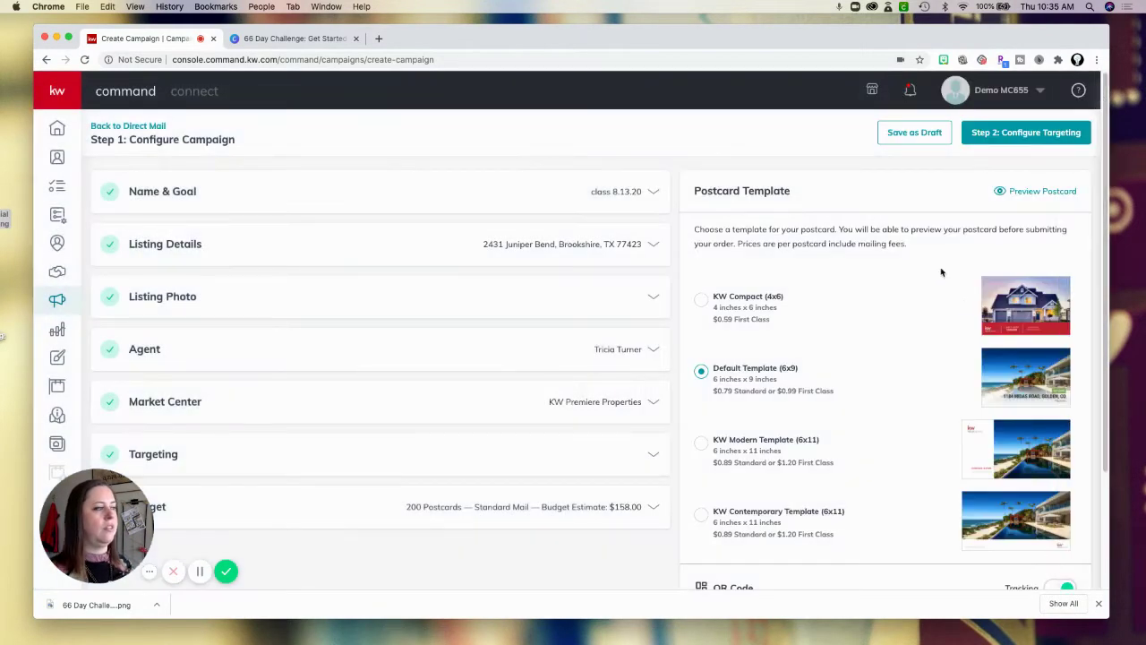
Try twice to continue to Step 2: Configure Targeting, confirming campaign creation each time.
left_click(1026, 132)
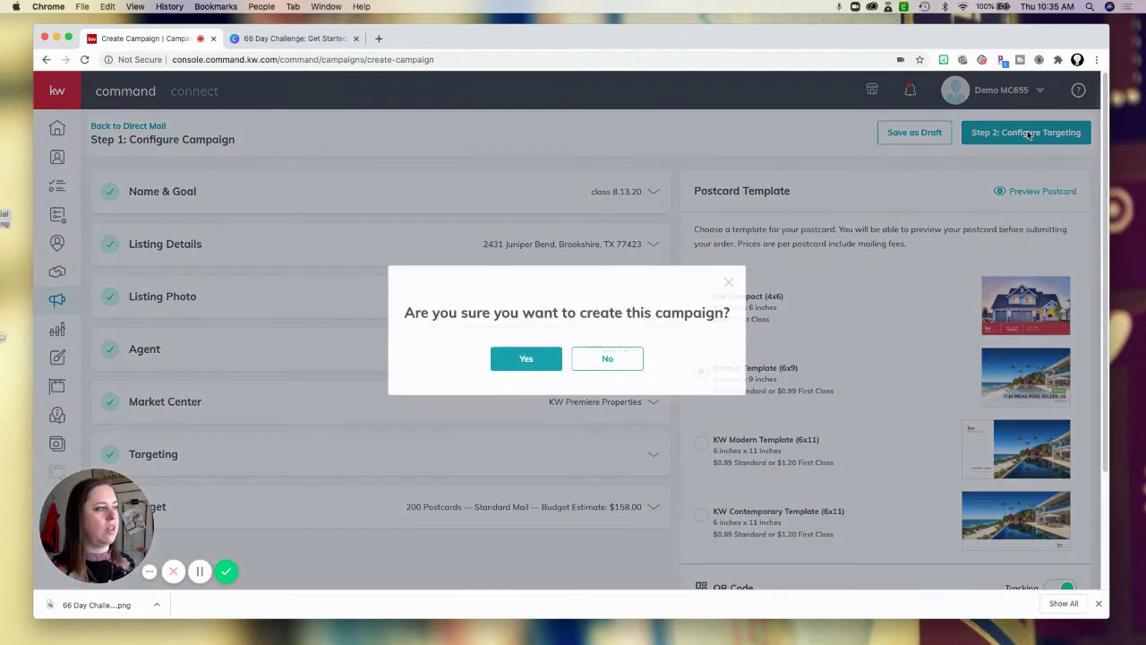
left_click(531, 358)
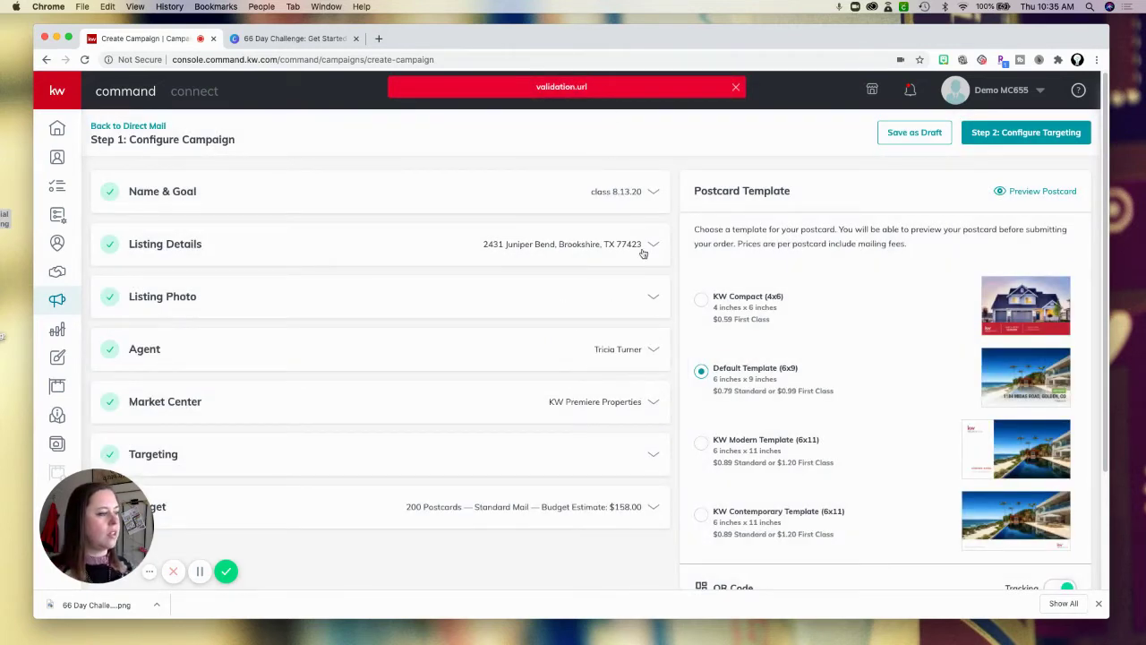
left_click(1035, 135)
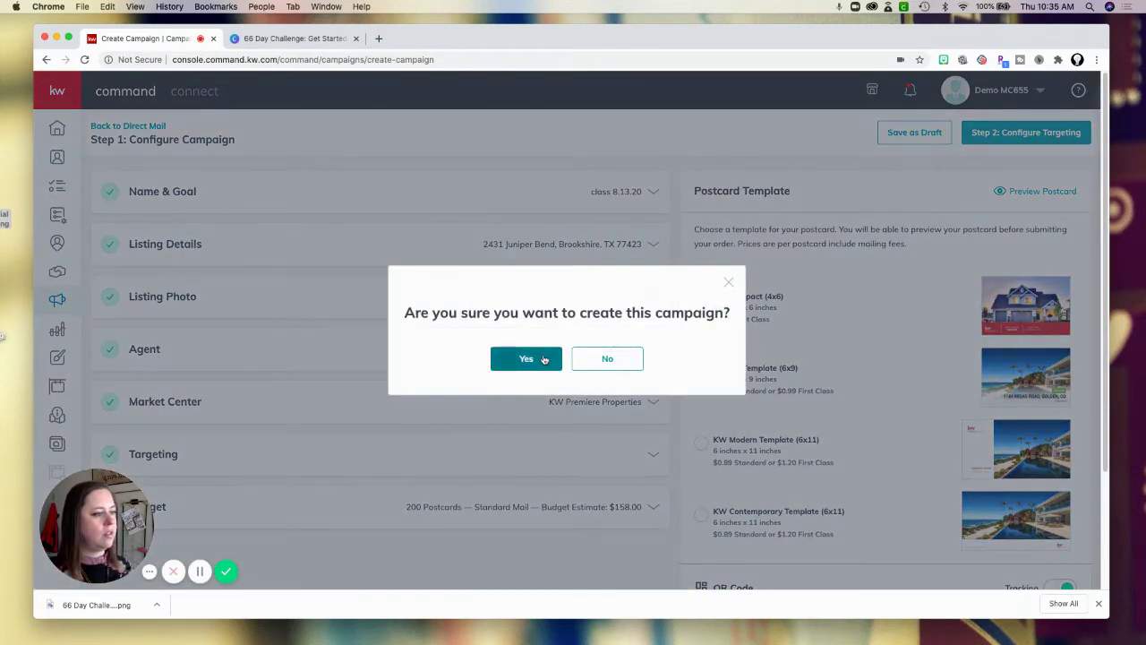
left_click(543, 356)
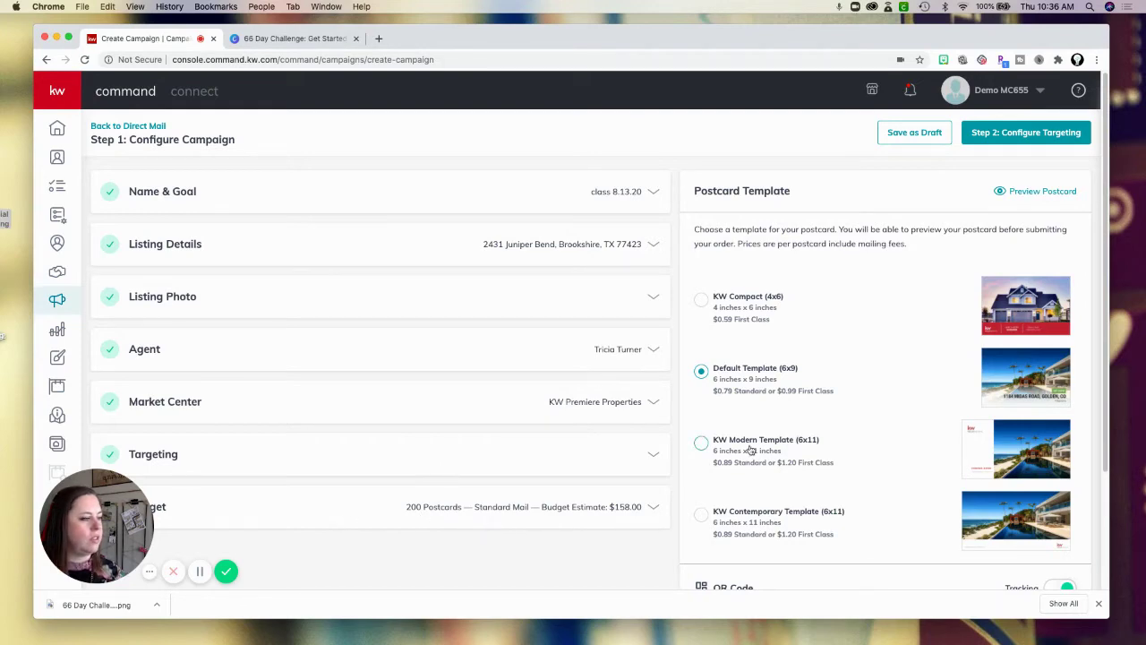
Set the QR code landing page to 3D Tours and continue to targeting, confirming creation.
scroll(816, 468, "down", 3)
scroll(817, 467, "up", 1)
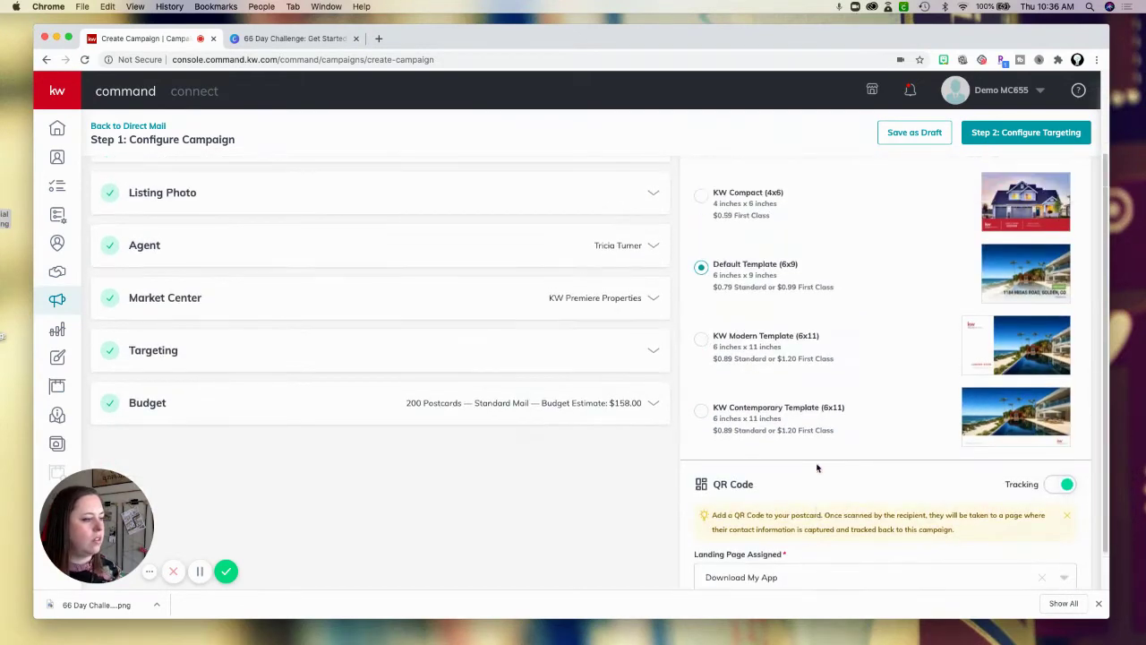
scroll(816, 467, "up", 3)
scroll(832, 474, "down", 5)
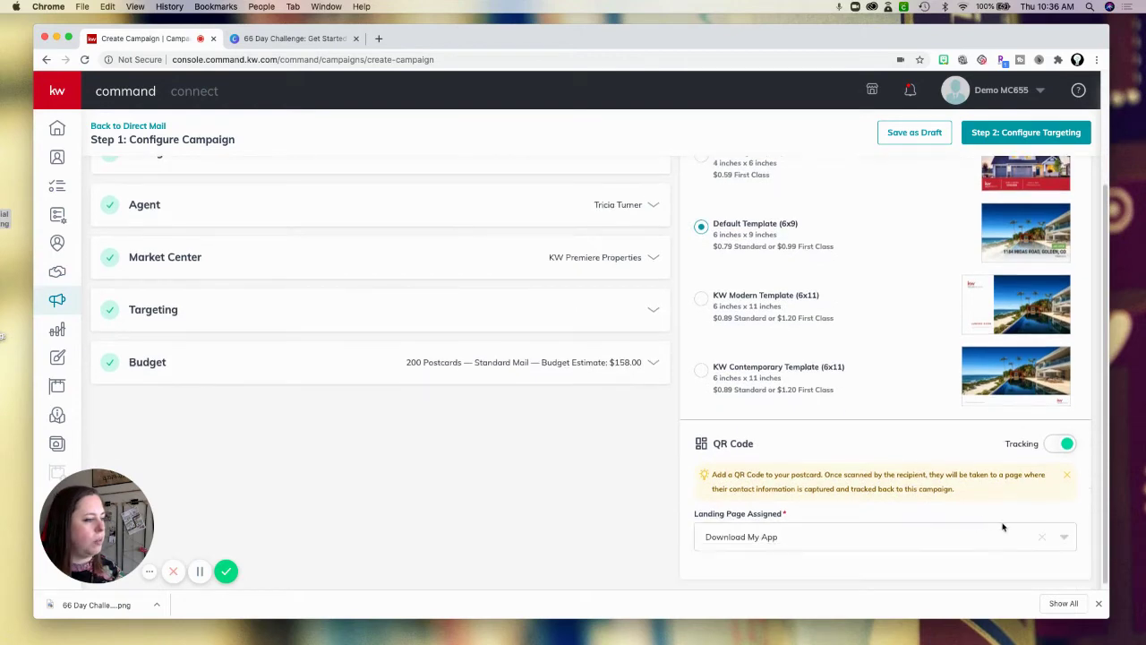
left_click(1050, 536)
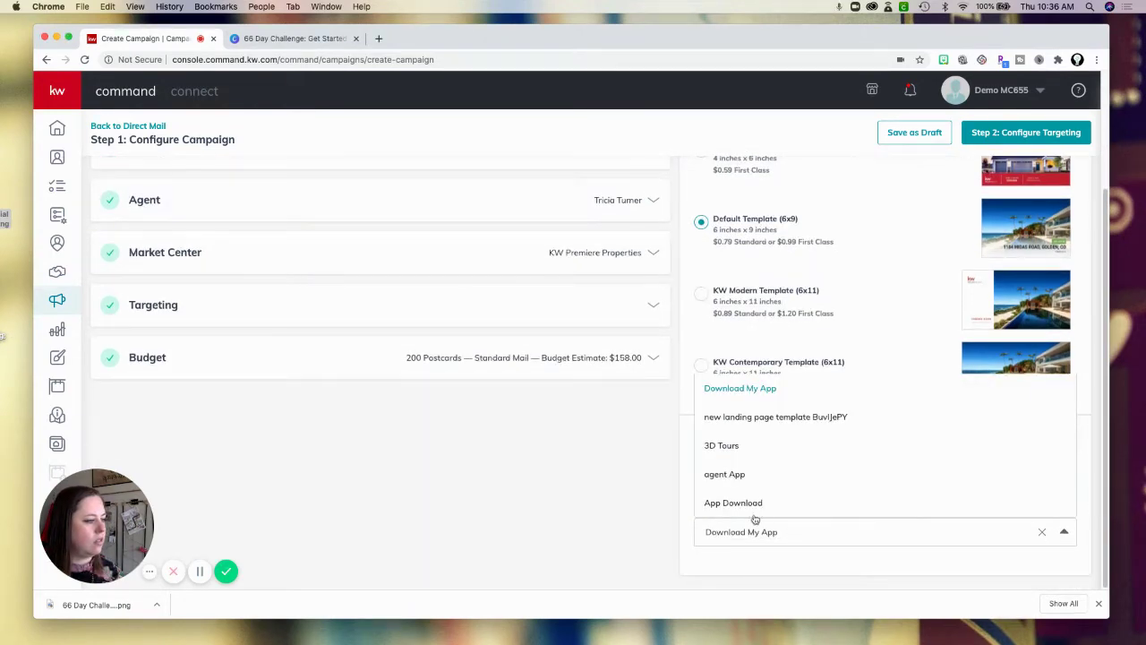
left_click(747, 446)
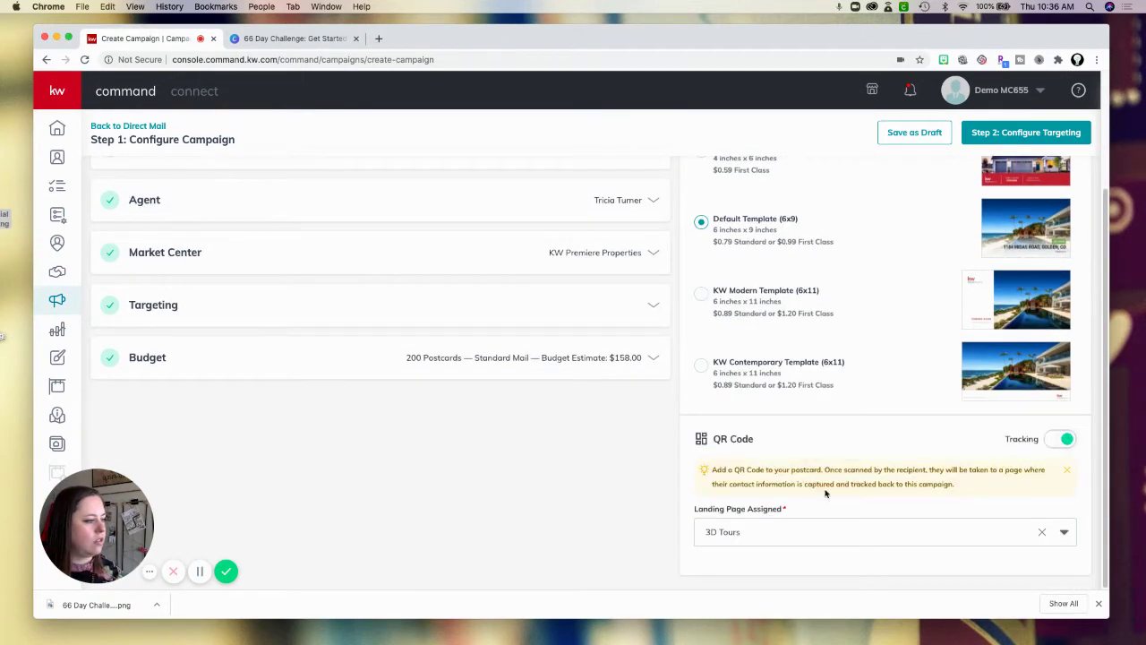
left_click(1025, 128)
left_click(528, 356)
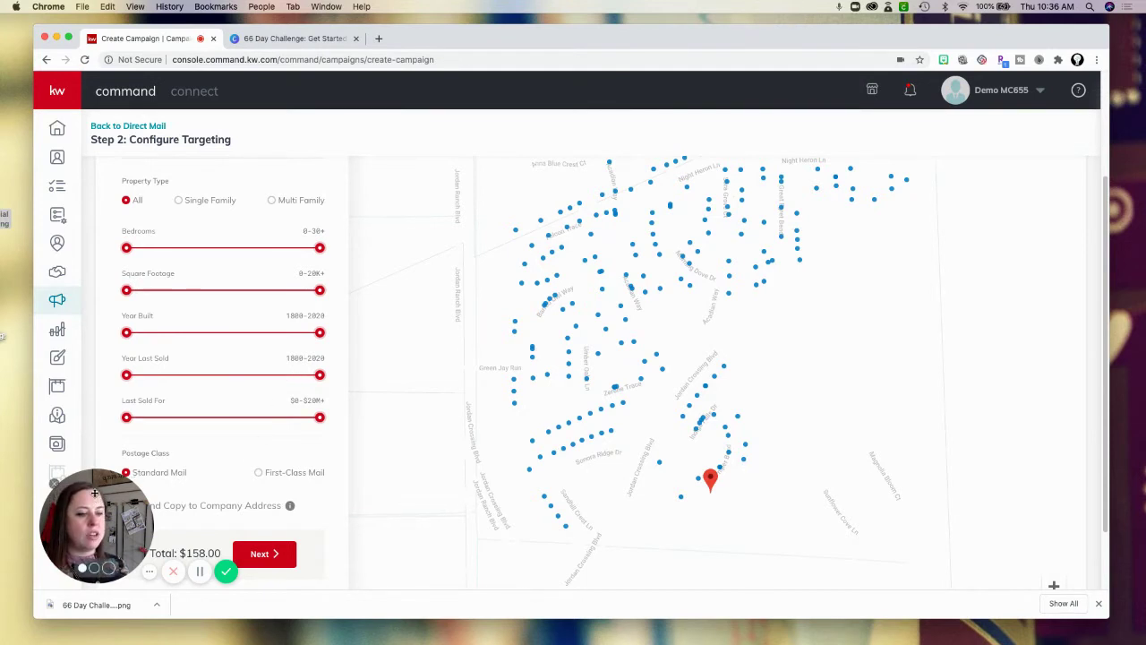
Try the Number Of Homes To Target slider across its 1 to 5000 range.
left_click_drag(94, 492, 921, 502)
scroll(243, 376, "down", 1)
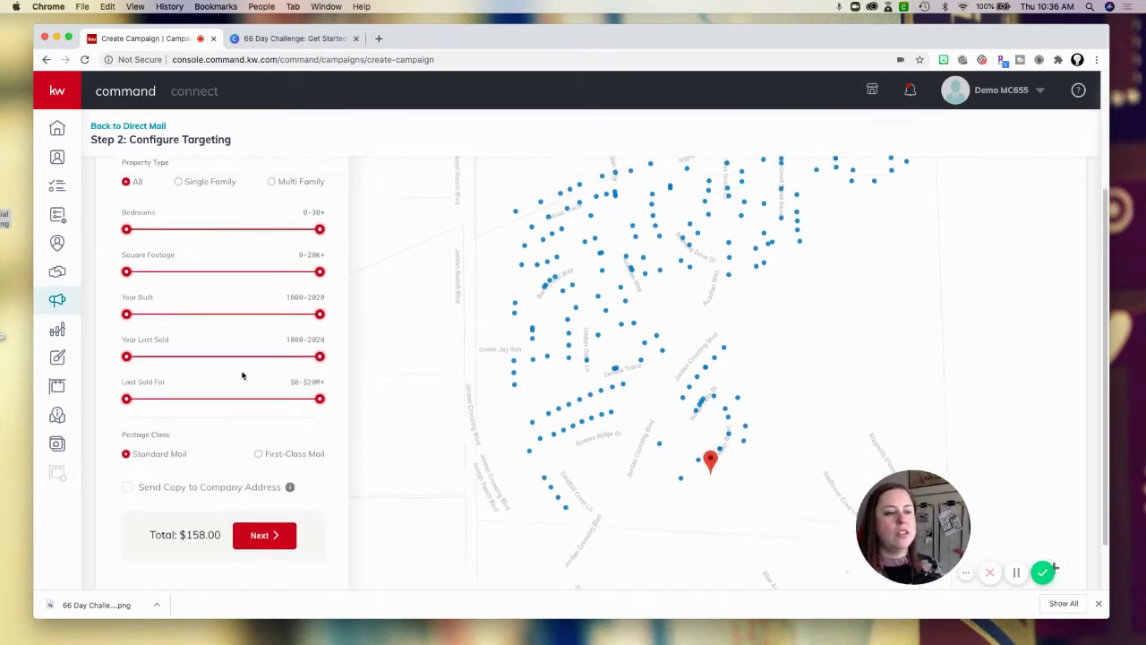
scroll(242, 376, "up", 1)
scroll(194, 255, "up", 1)
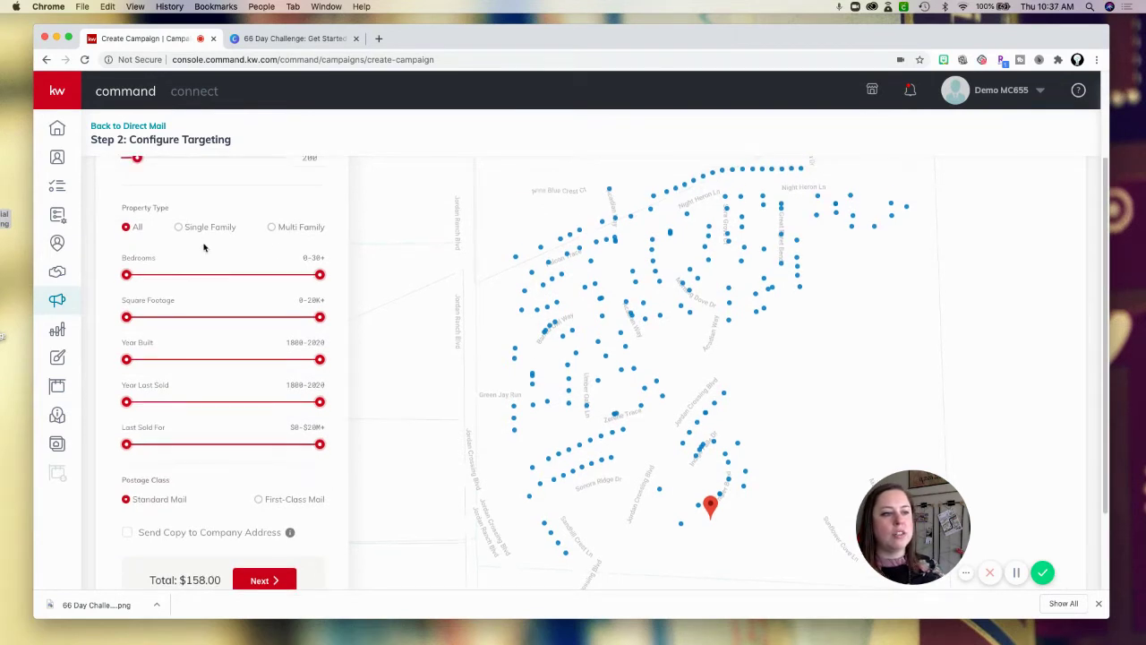
scroll(252, 308, "up", 2)
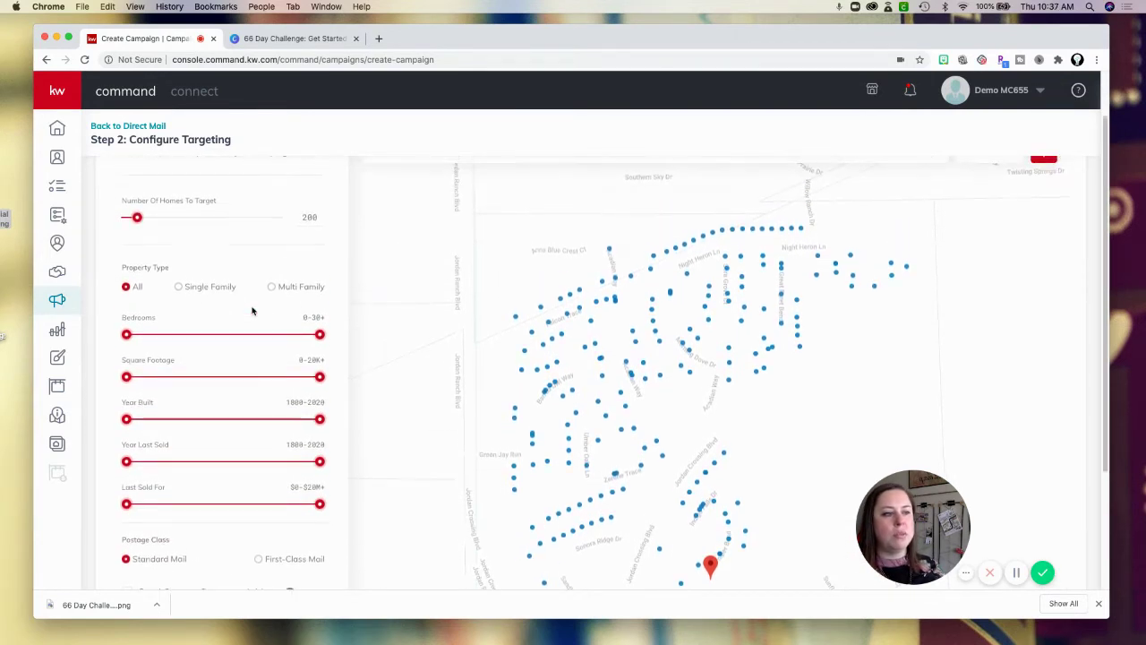
scroll(252, 311, "up", 2)
left_click_drag(135, 281, 159, 281)
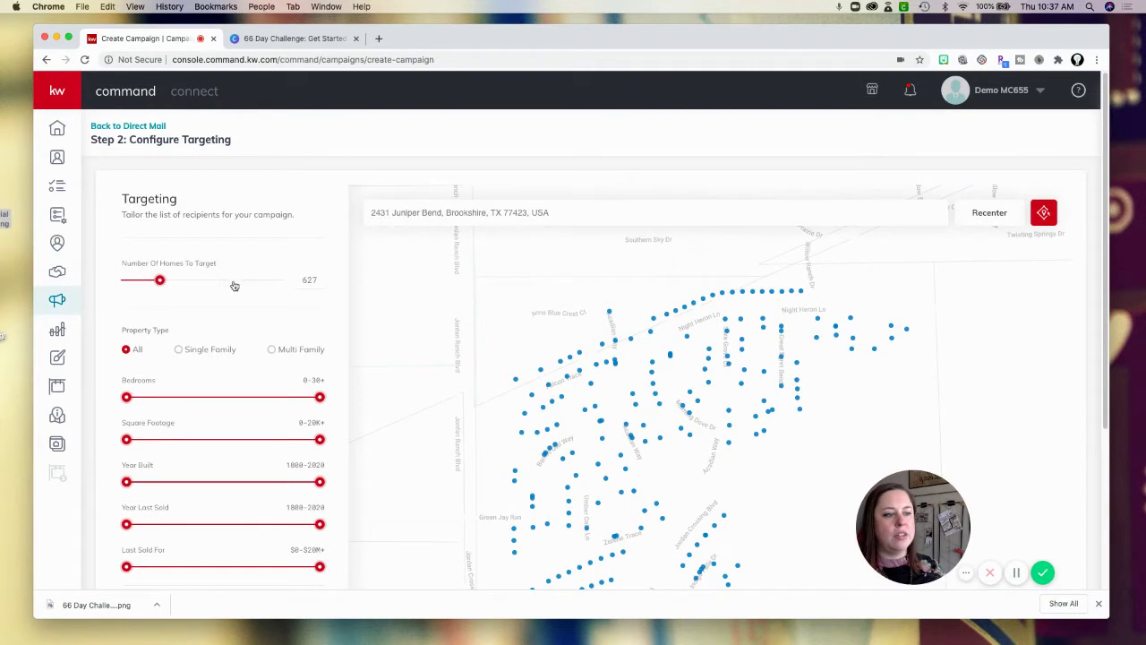
left_click_drag(233, 285, 283, 283)
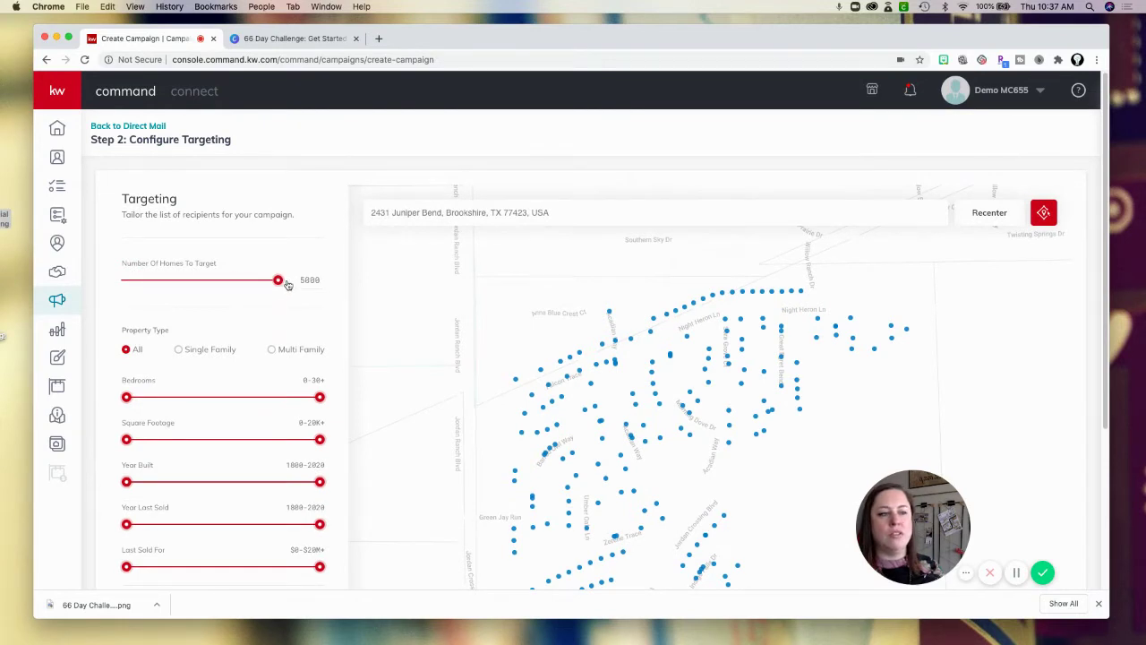
left_click_drag(284, 284, 104, 283)
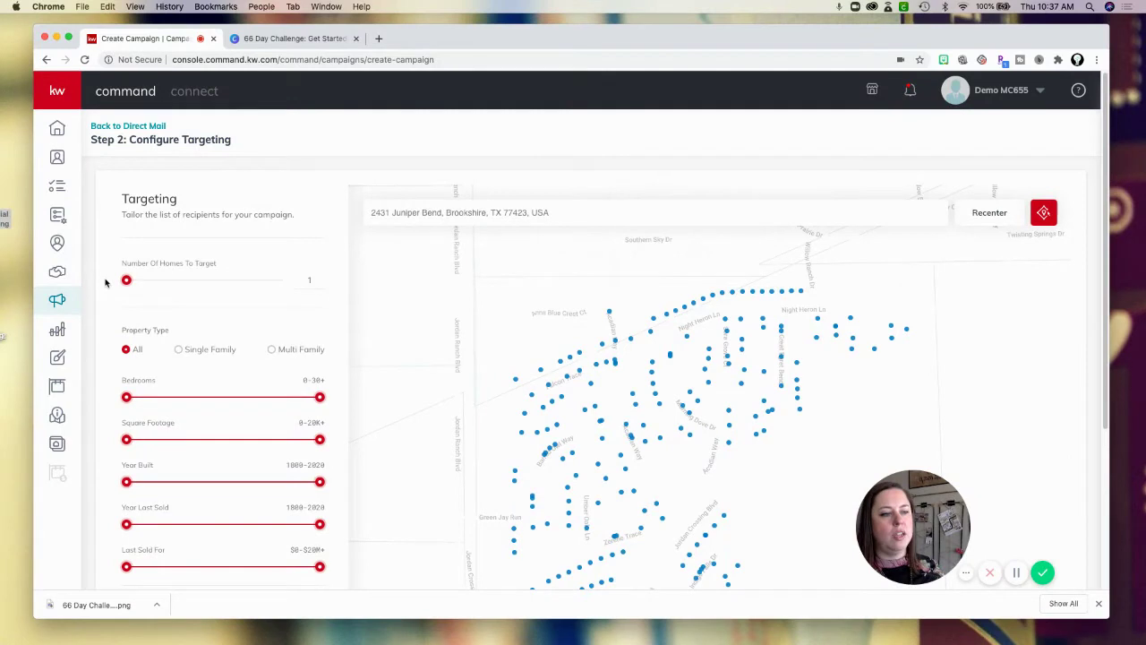
left_click(166, 280)
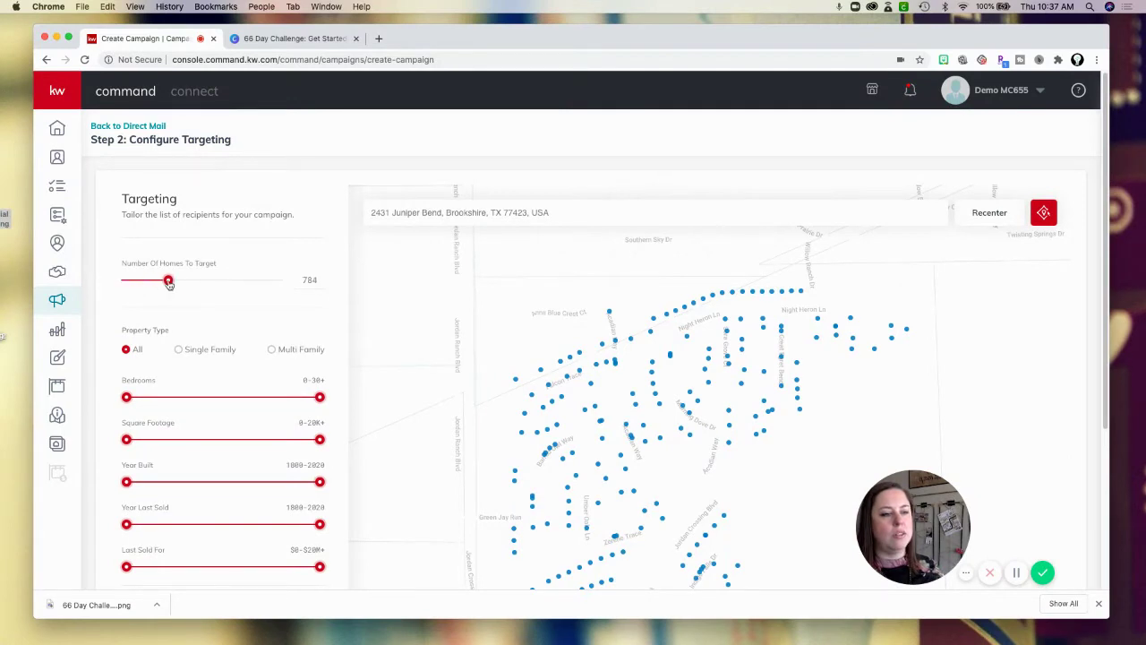
Enter 170 as the number of homes to target.
left_click(309, 282)
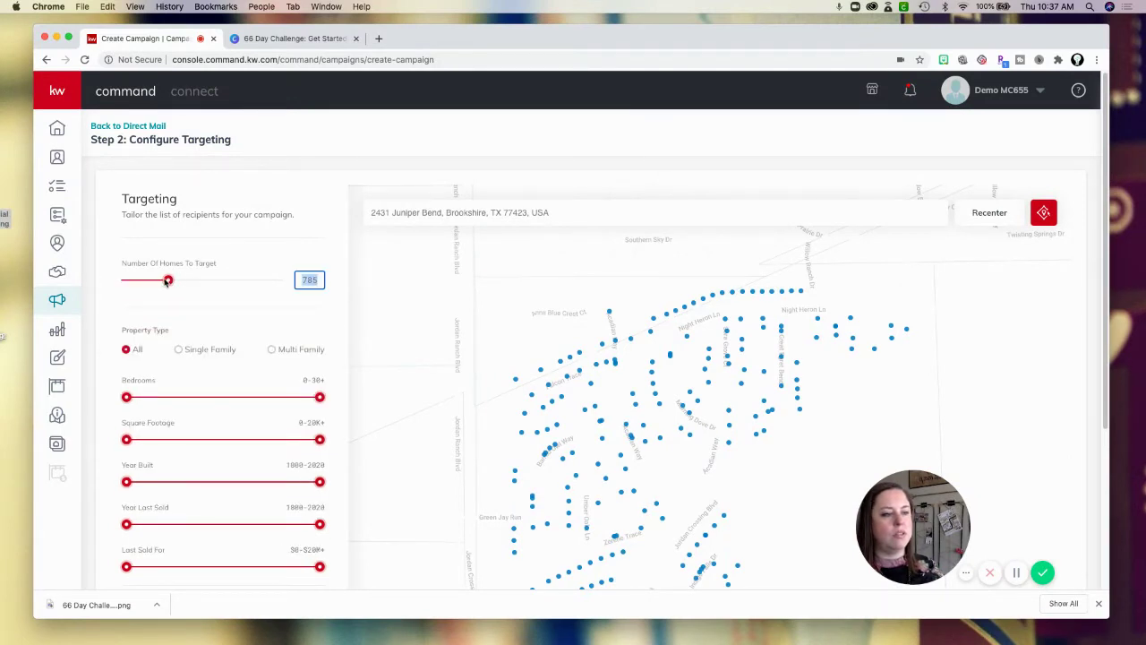
type("5000")
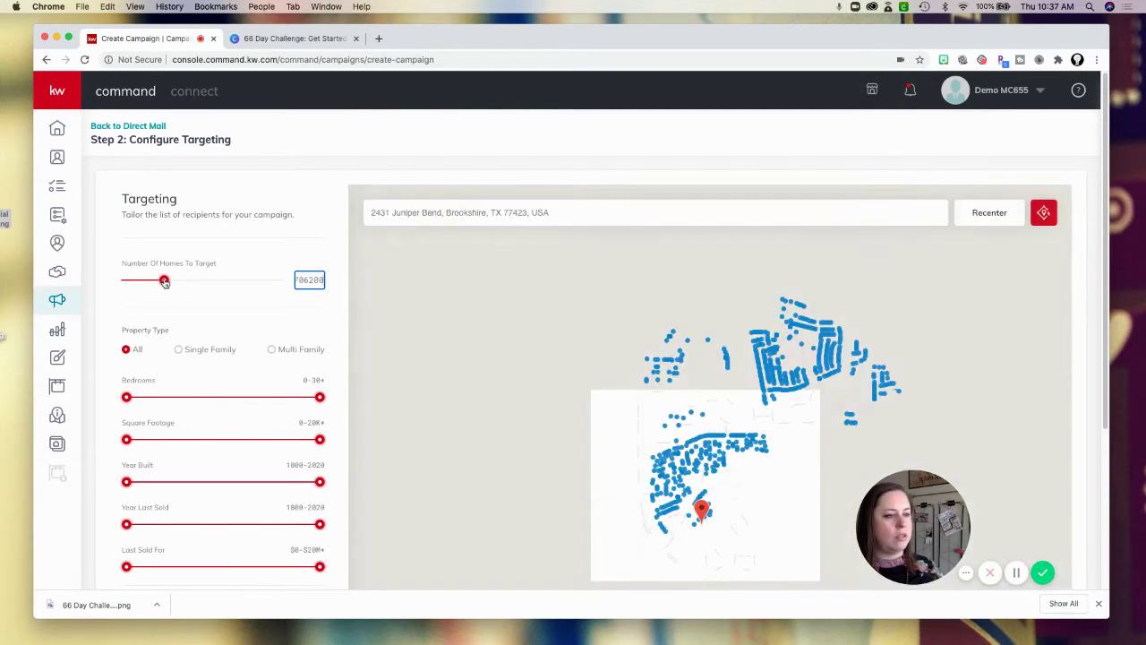
key("BackSpace")
key("BackSpace")
key("BackSpace")
key("BackSpace")
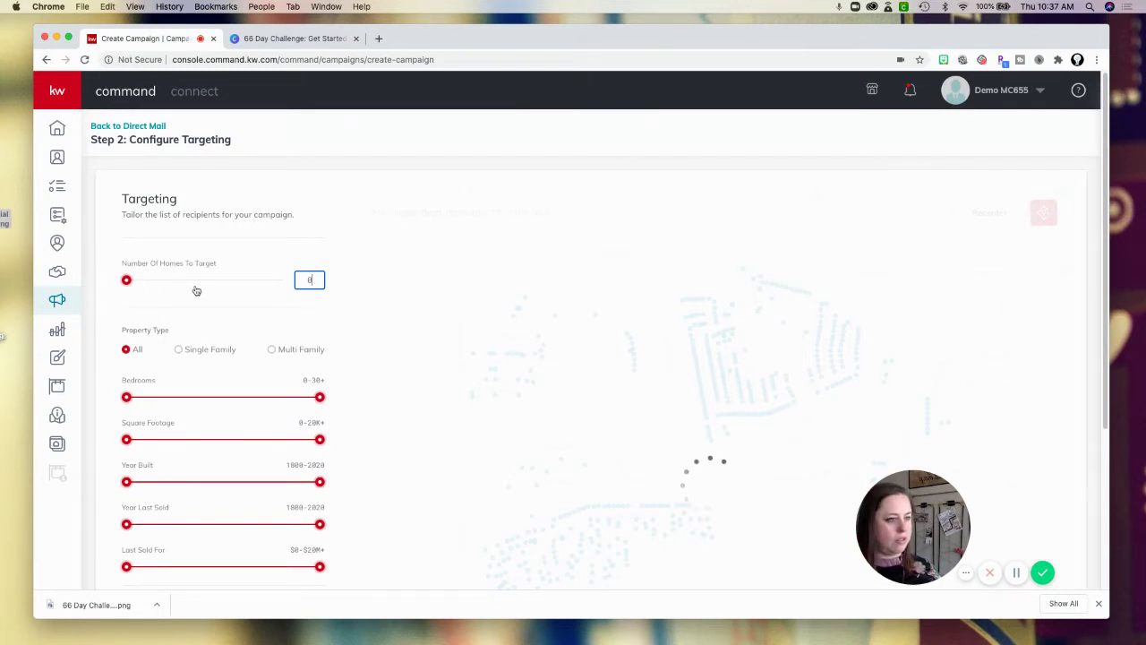
left_click(139, 285)
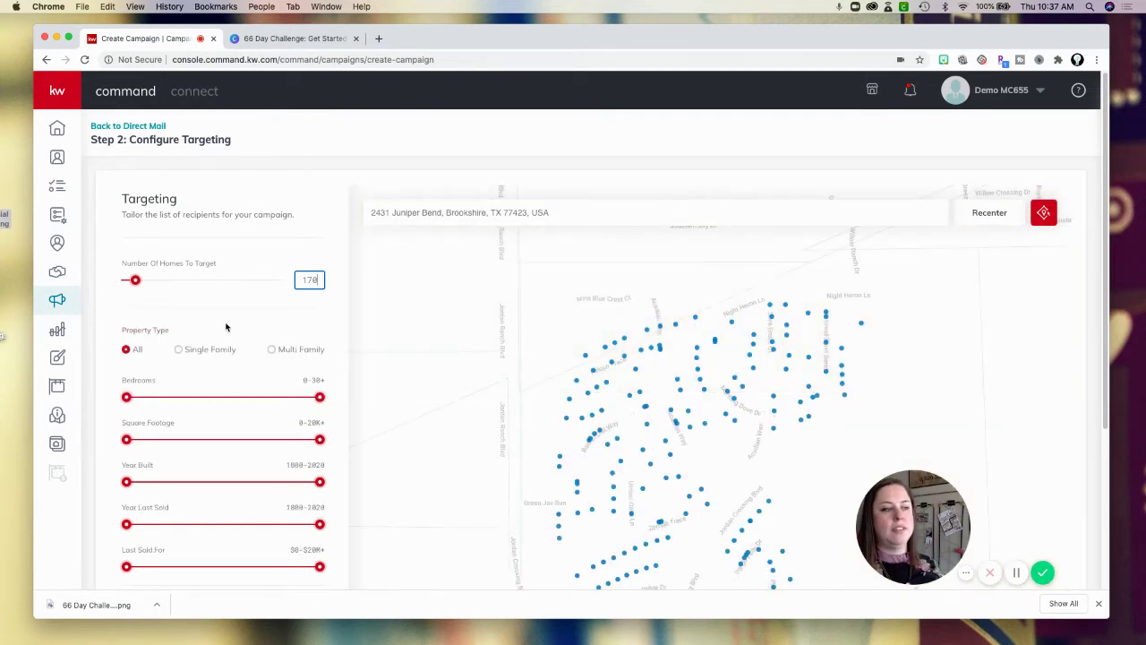
left_click(199, 333)
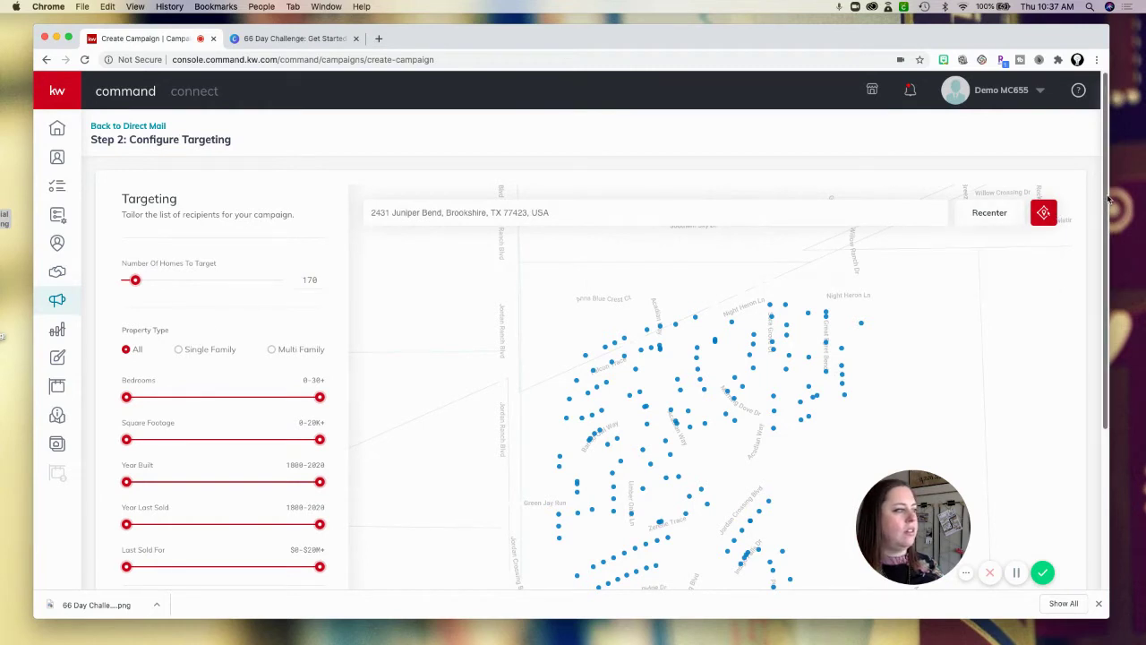
Limit targeting to single-family homes with 0–2 bedrooms and 0–1,325 square feet.
left_click_drag(1108, 199, 1108, 284)
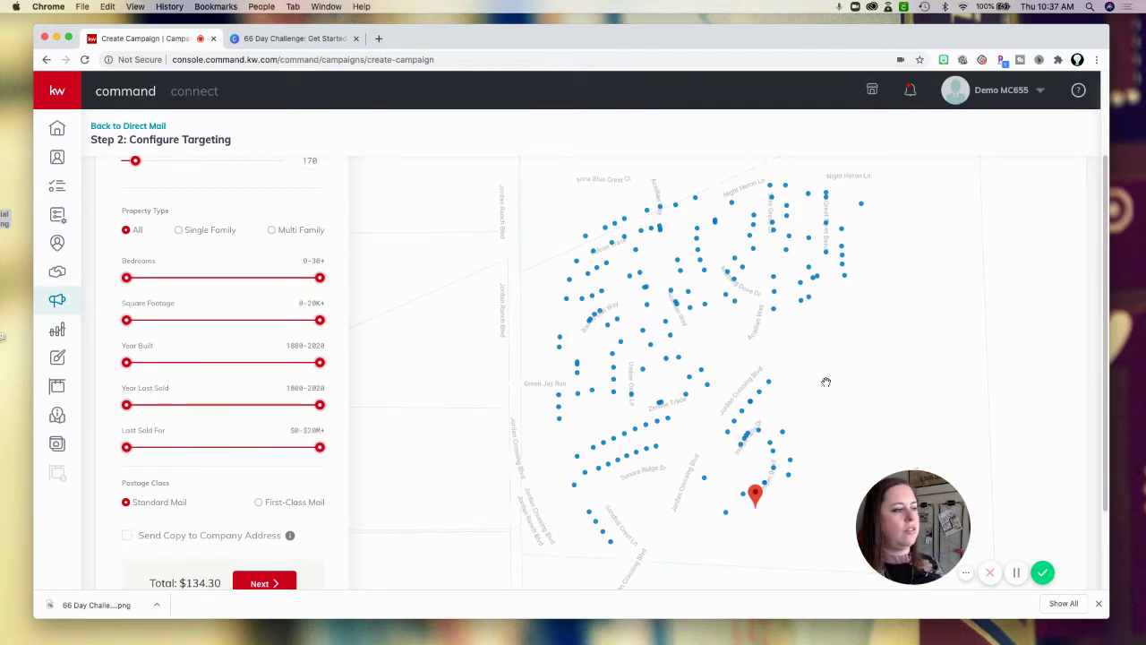
left_click(180, 230)
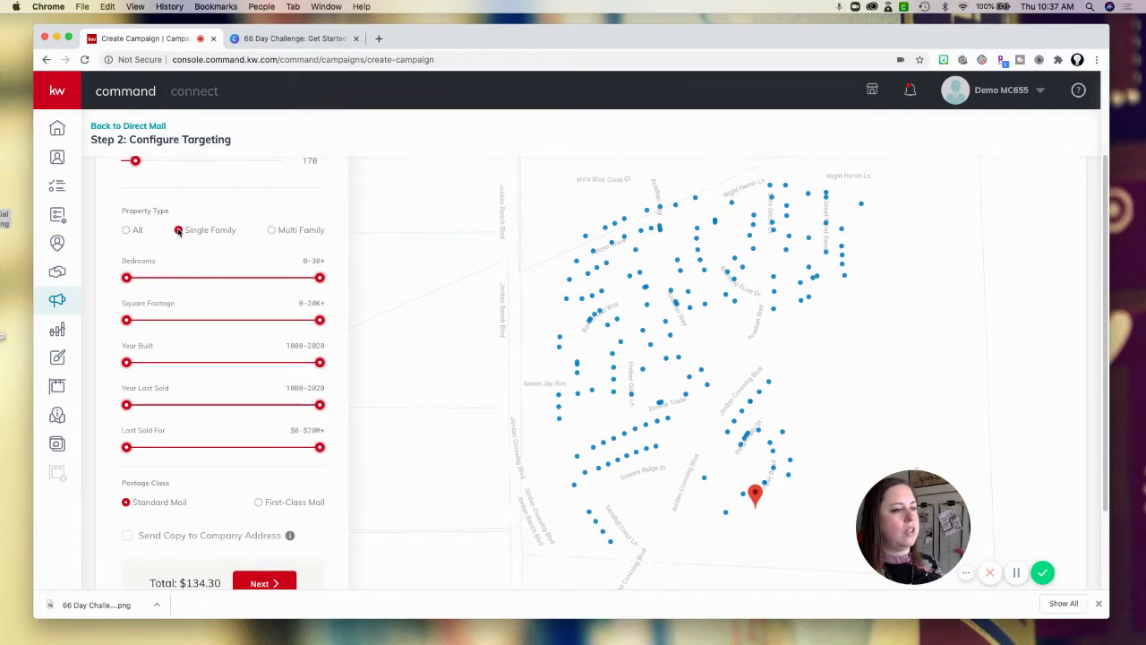
left_click(271, 230)
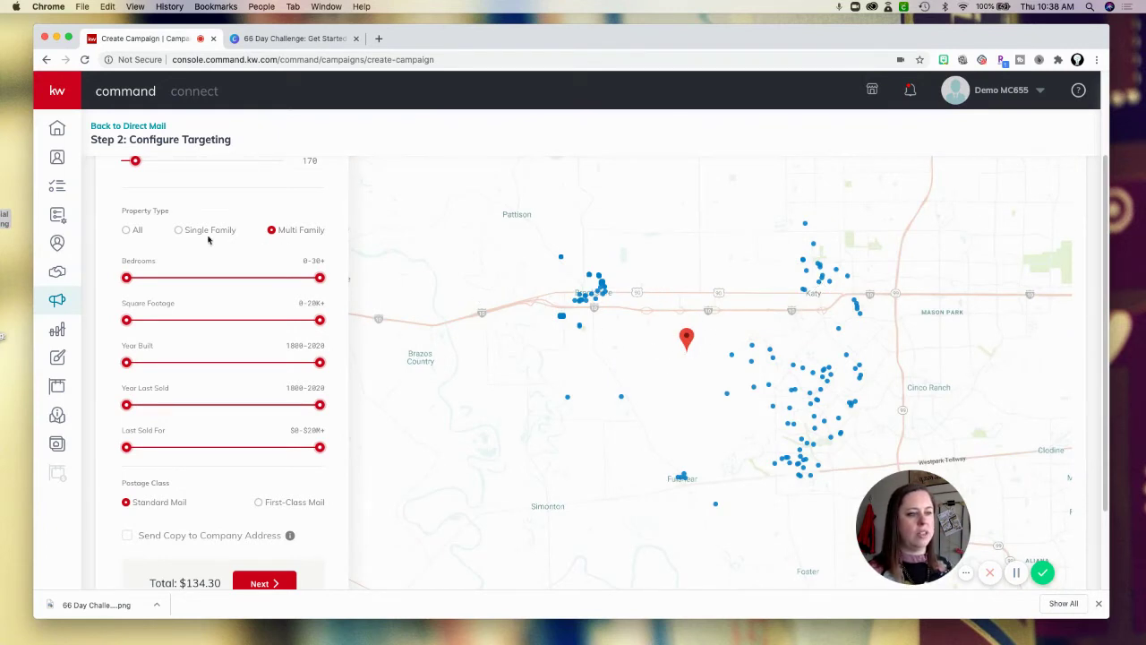
left_click(178, 230)
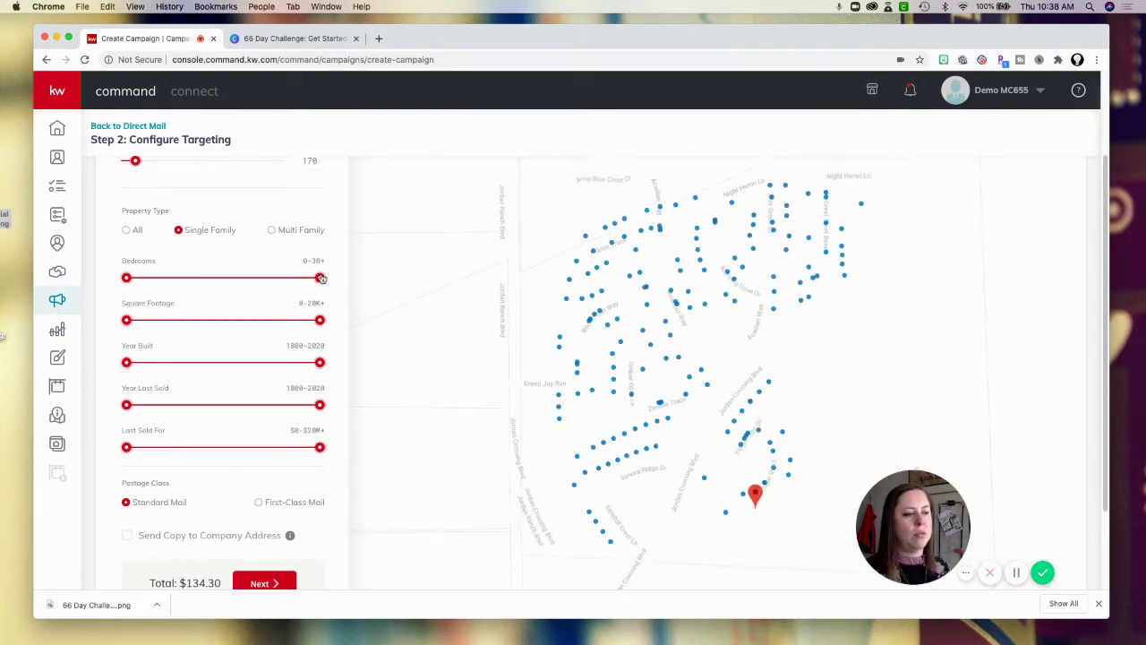
left_click_drag(320, 280, 148, 280)
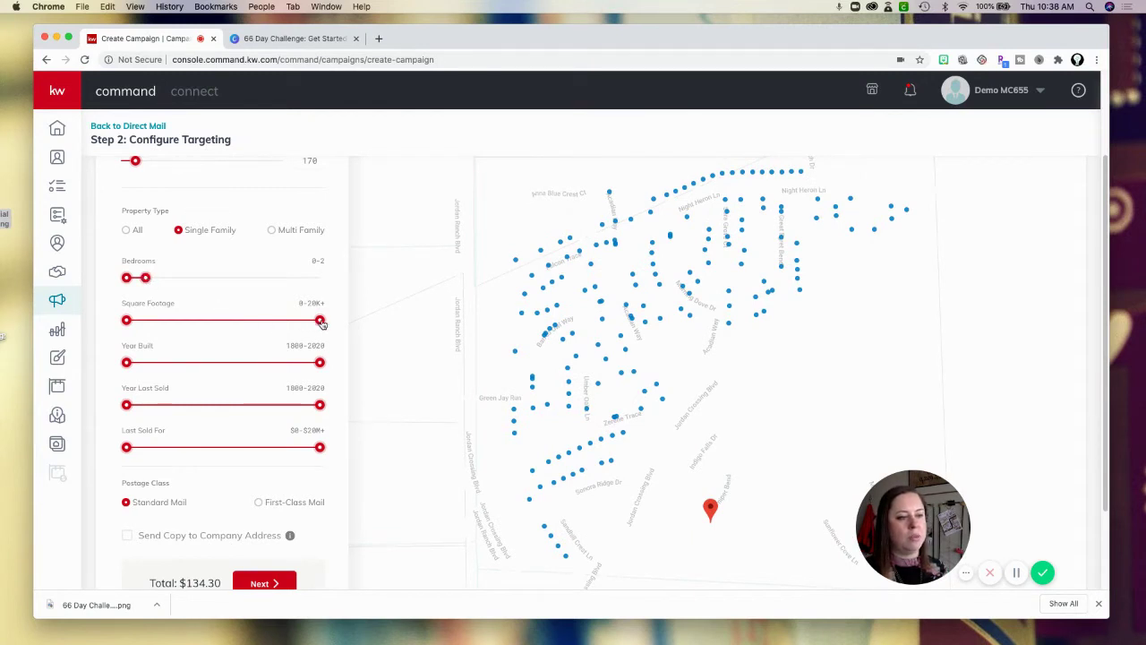
left_click_drag(320, 323, 134, 321)
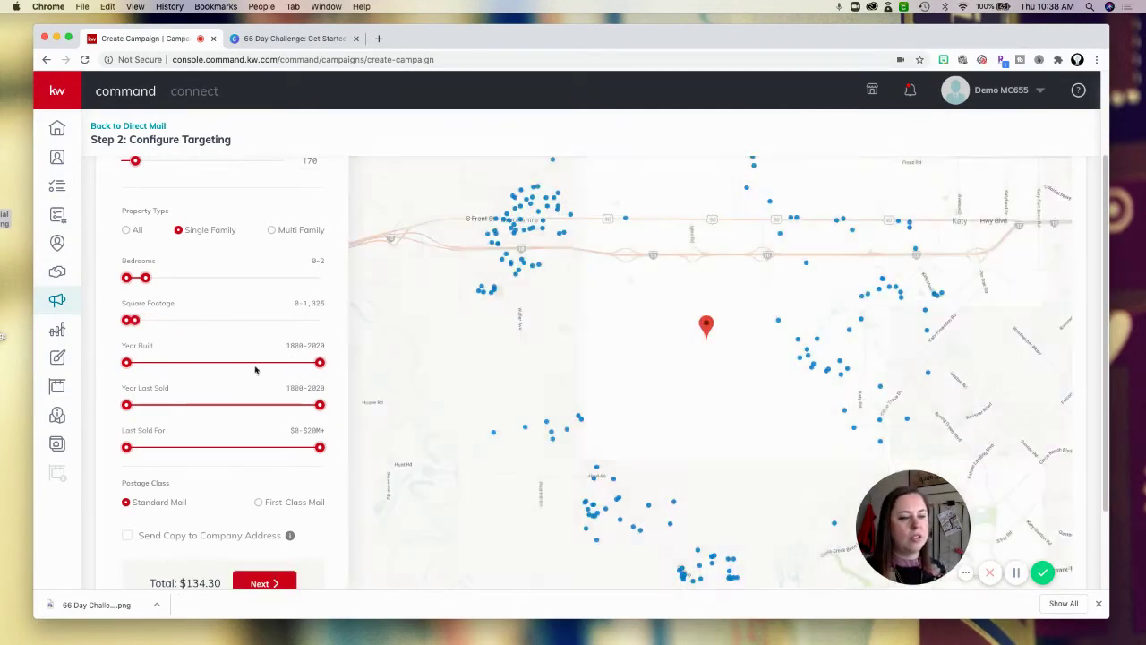
Experiment with narrowing the Year Last Sold range, ending at 2004–2015.
scroll(182, 437, "up", 1)
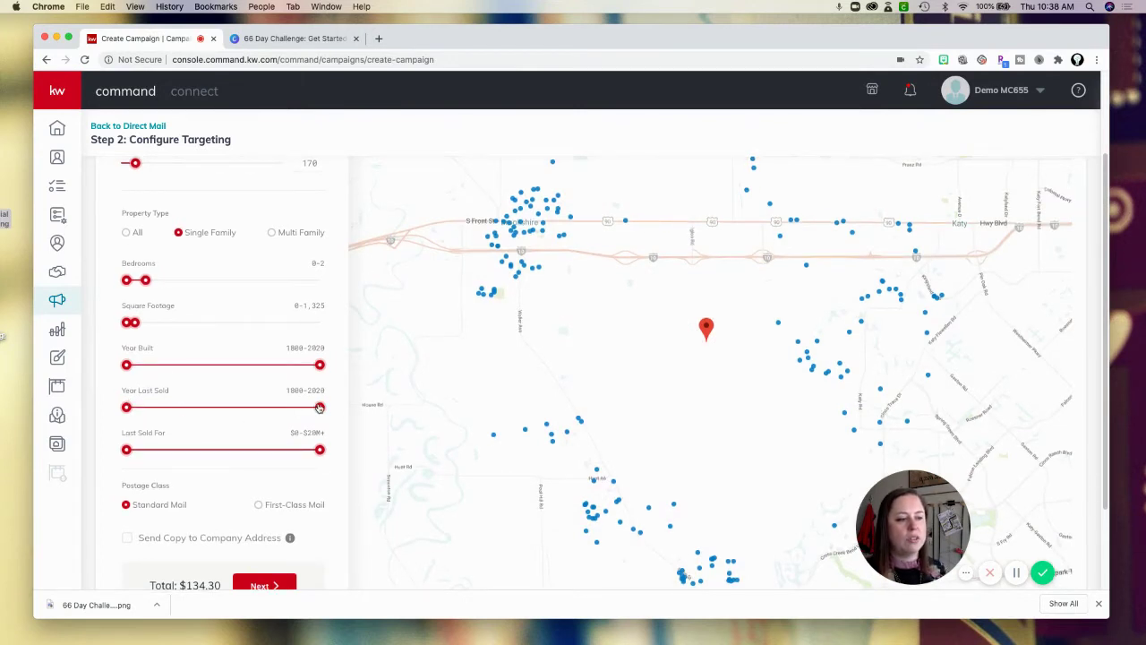
left_click_drag(320, 408, 195, 407)
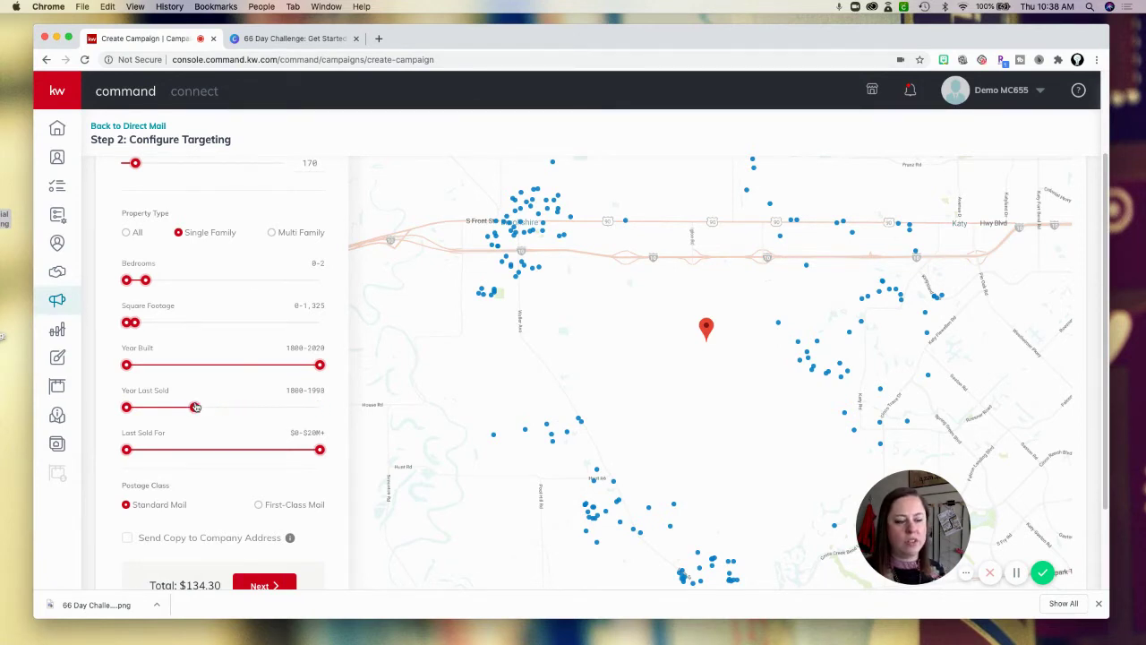
left_click_drag(196, 408, 154, 407)
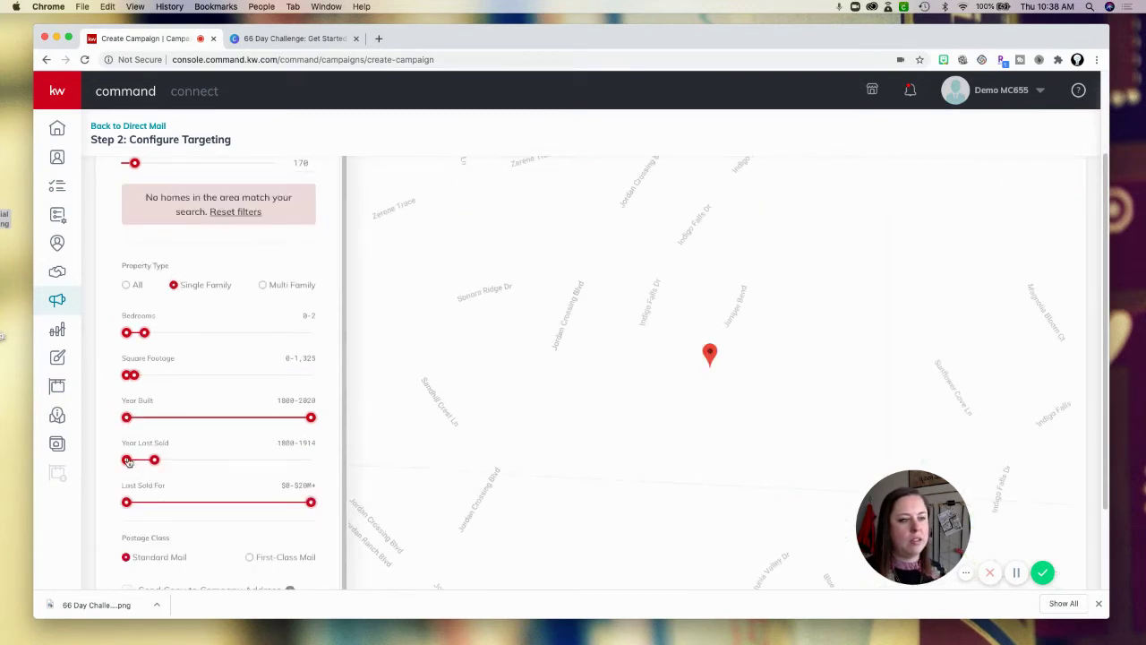
left_click_drag(128, 461, 325, 469)
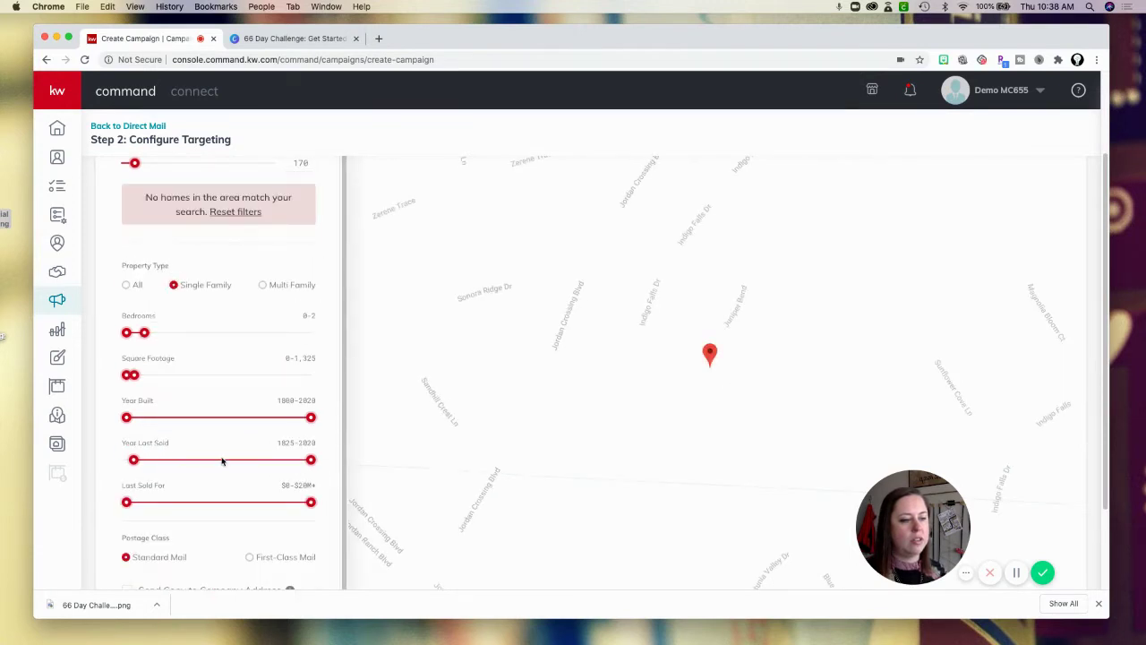
left_click_drag(135, 408, 232, 408)
left_click_drag(318, 409, 296, 409)
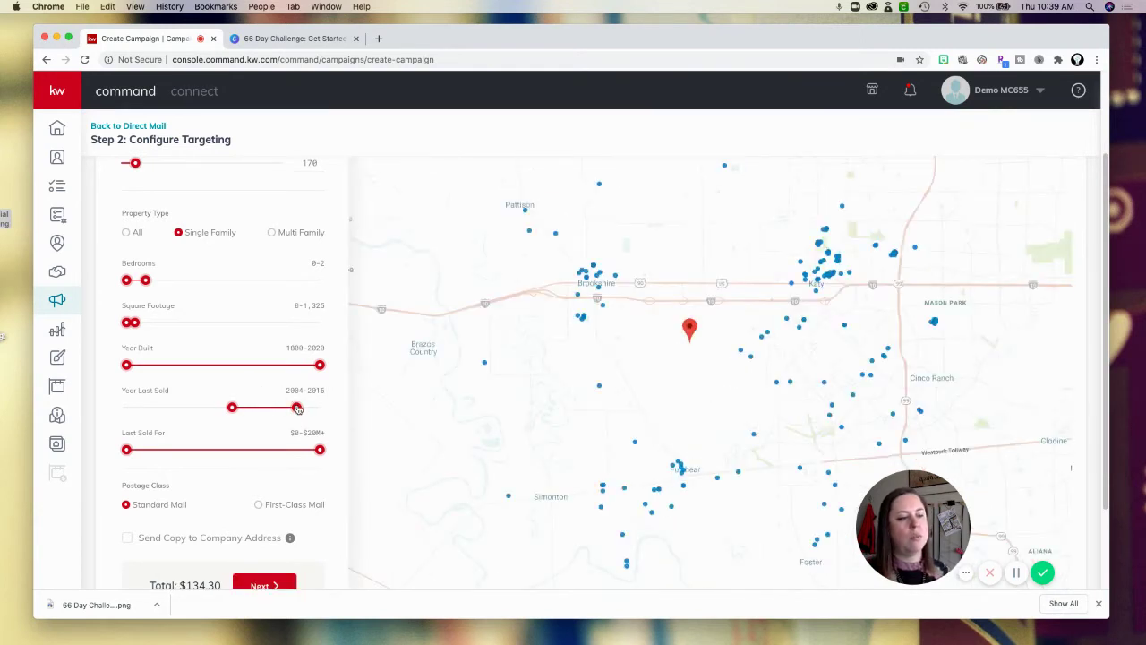
left_click_drag(297, 408, 293, 407)
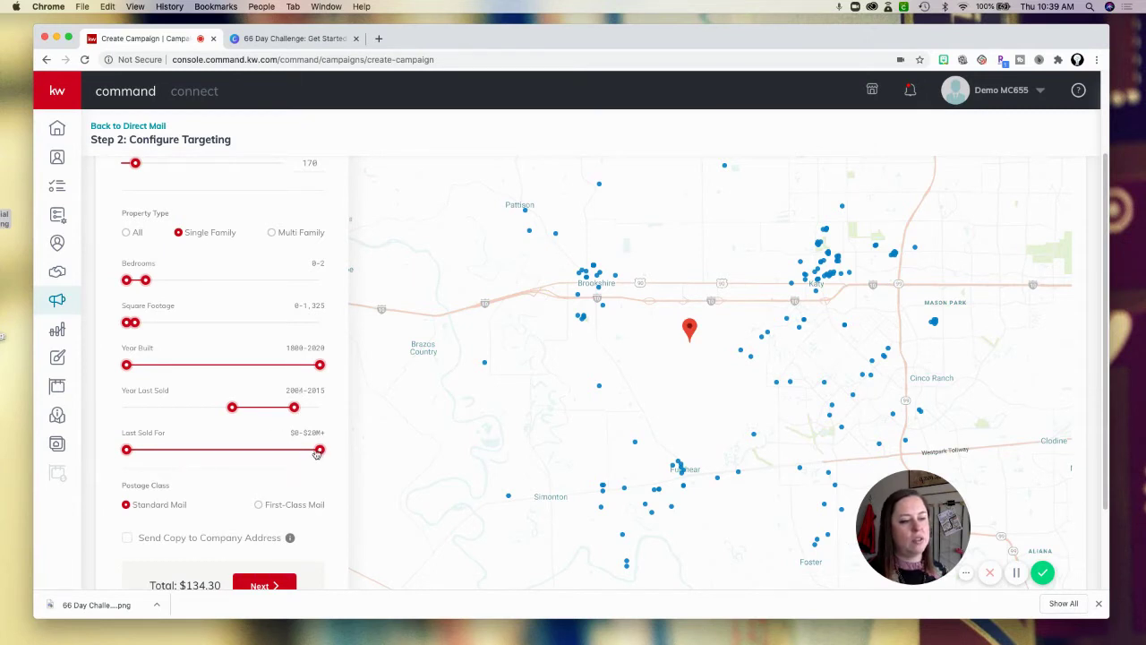
Cap Last Sold For at $17.6M and restore Year Last Sold to 1800–2020.
left_click_drag(317, 450, 300, 451)
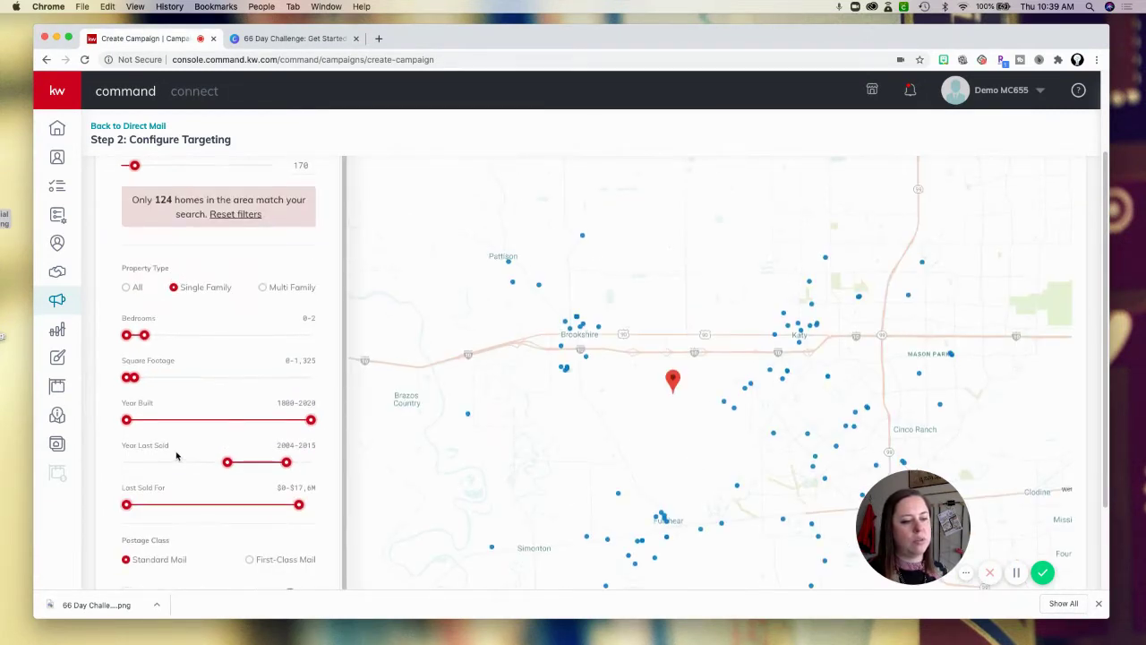
scroll(177, 456, "up", 1)
scroll(179, 455, "down", 2)
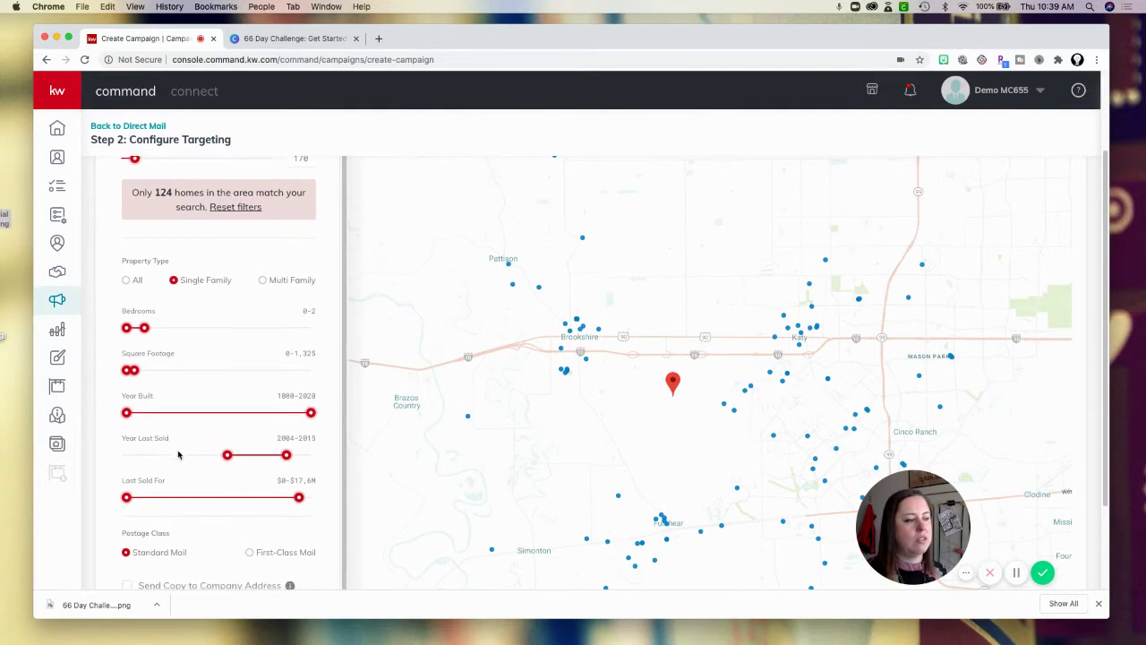
scroll(178, 455, "up", 2)
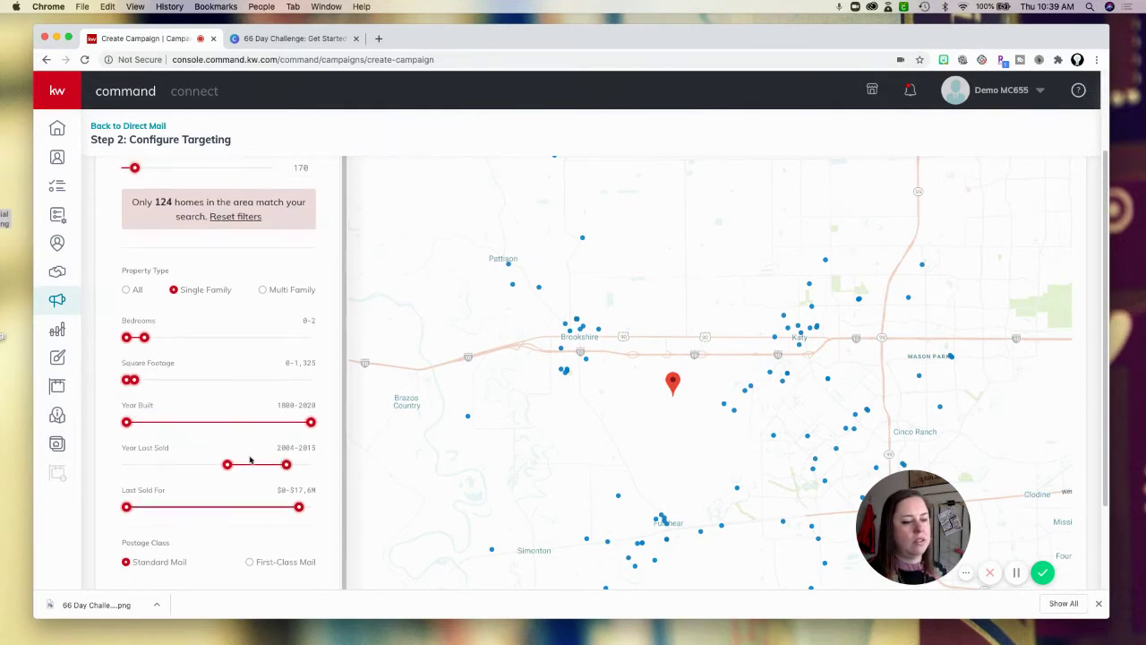
left_click_drag(287, 463, 311, 464)
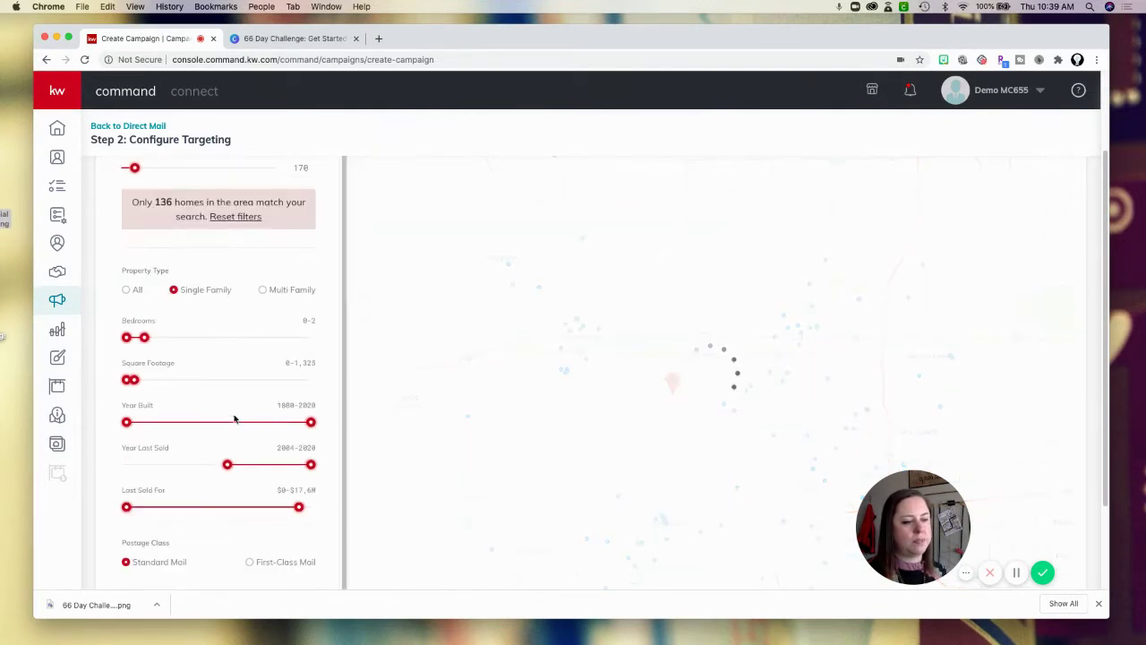
left_click_drag(229, 465, 126, 465)
scroll(225, 494, "up", 1)
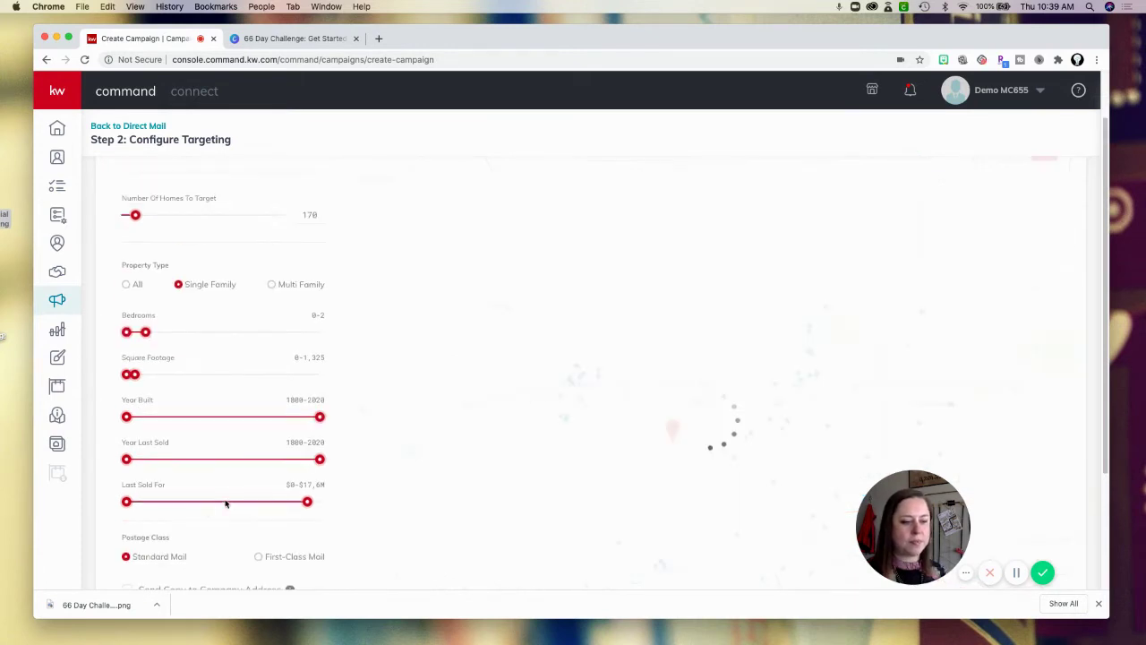
scroll(229, 477, "up", 1)
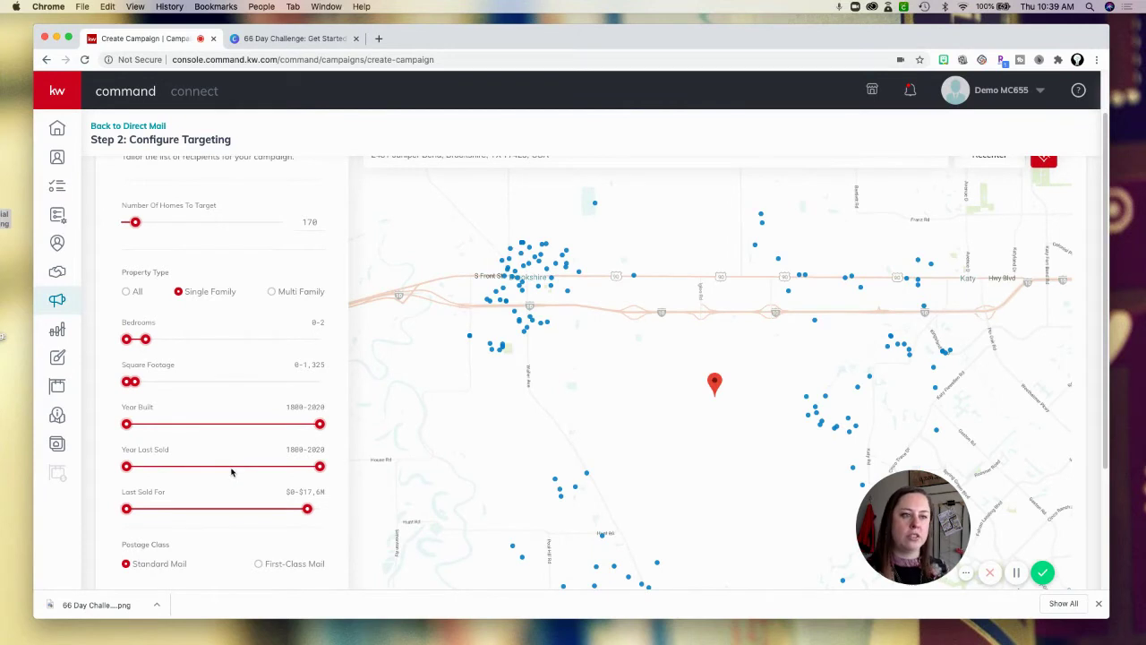
scroll(237, 470, "up", 1)
scroll(246, 472, "down", 4)
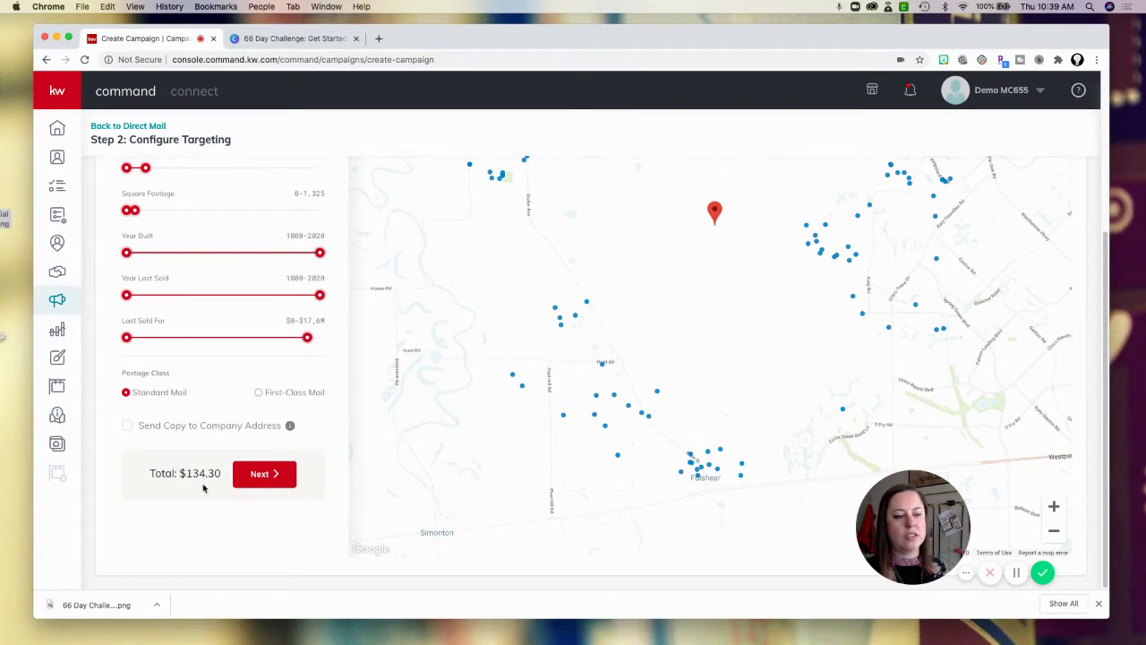
Choose First-Class Mail with a copy to the company address, then go to the $169.29 order summary.
left_click(259, 393)
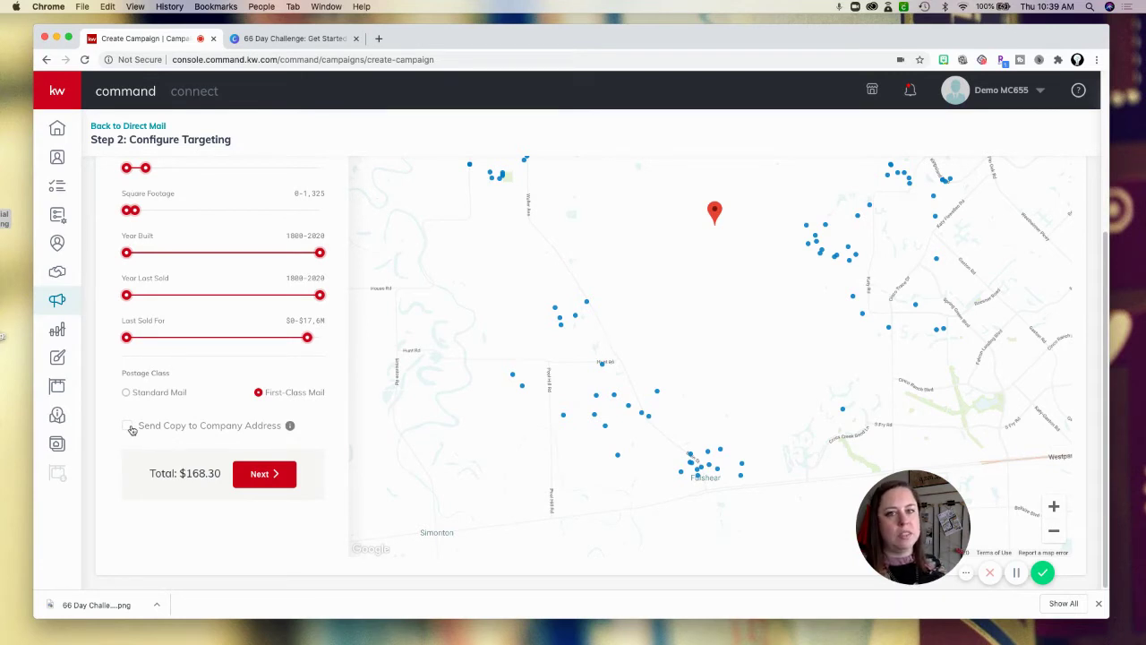
left_click(128, 426)
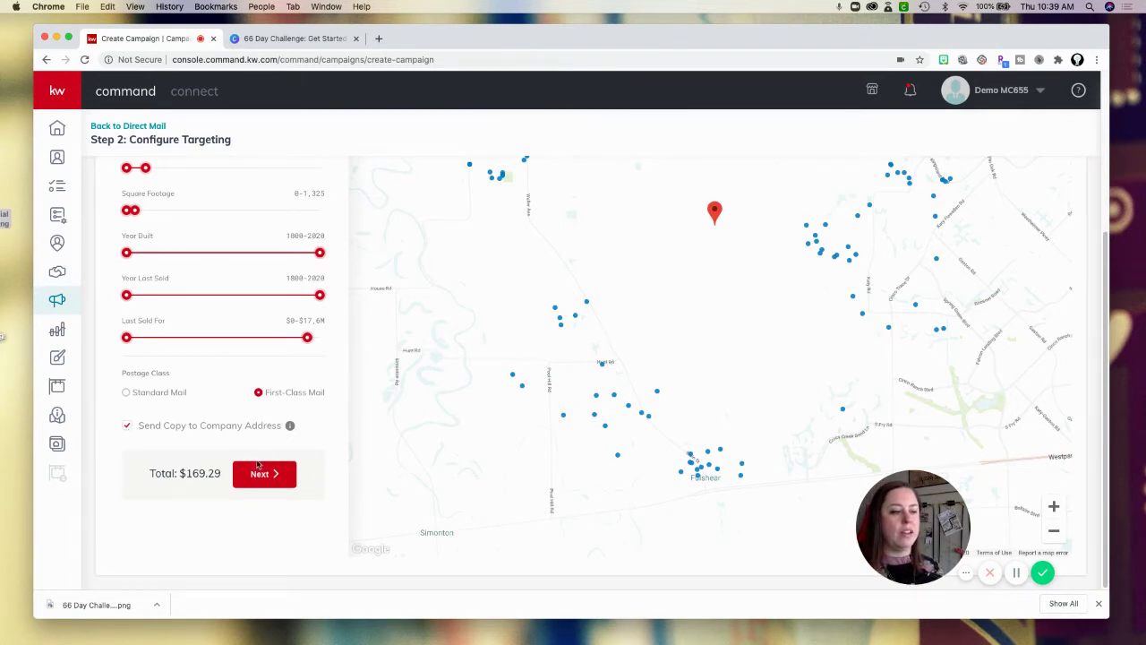
left_click(129, 395)
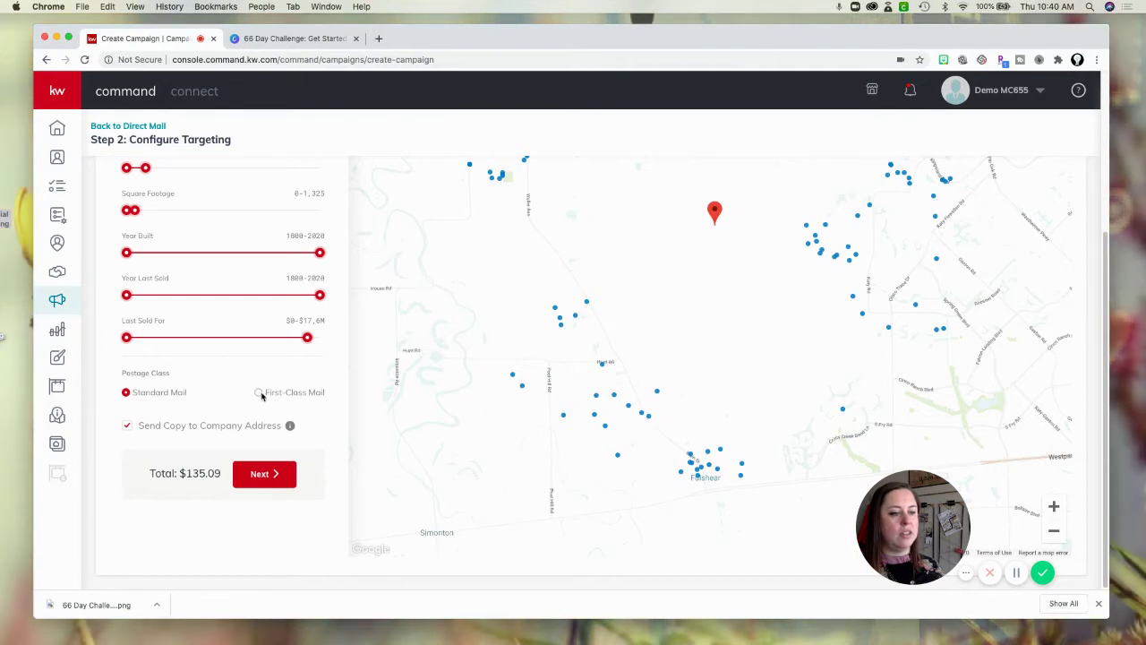
left_click(261, 392)
left_click(272, 476)
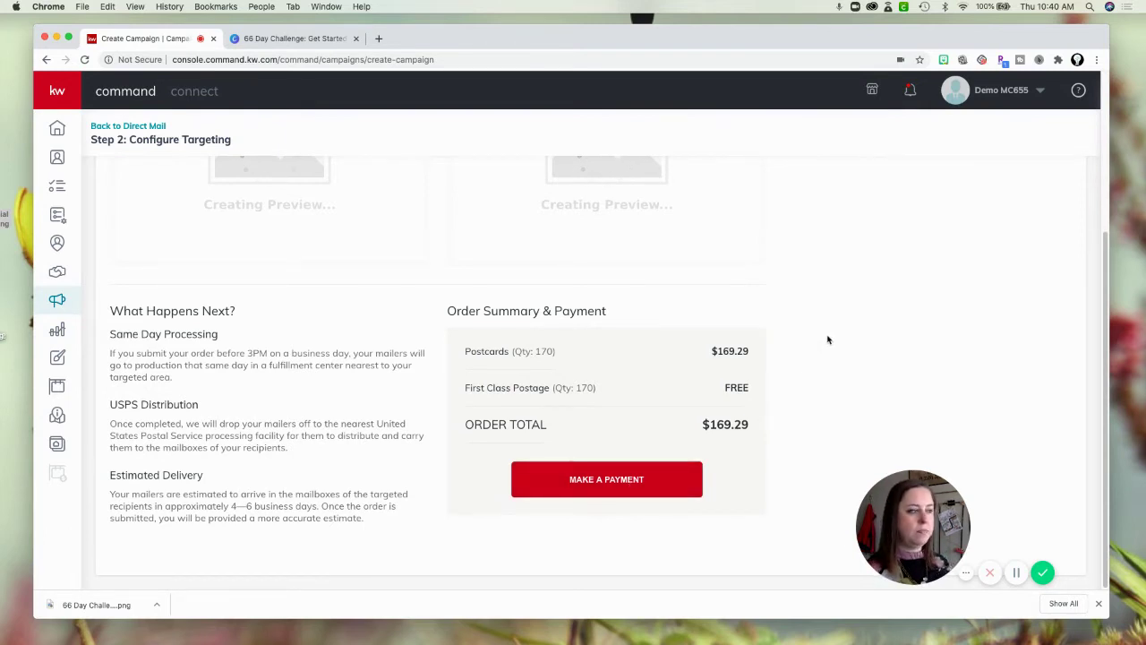
Scroll the Preview & Payment page to check on the front and back postcard previews.
scroll(828, 340, "up", 2)
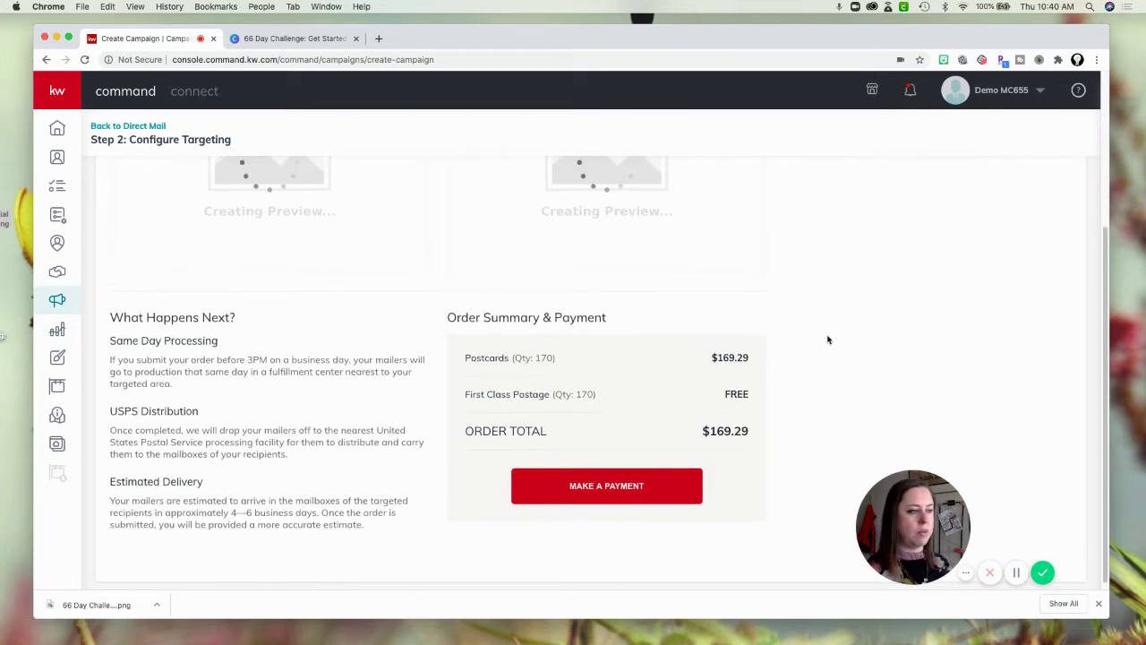
scroll(828, 339, "up", 3)
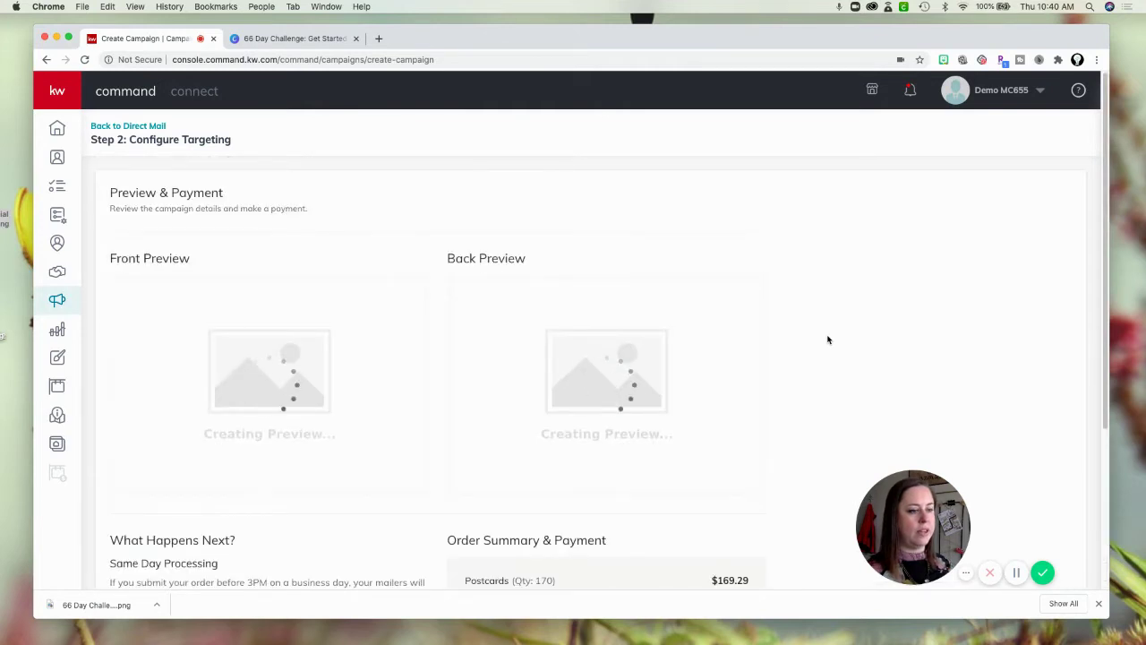
scroll(828, 339, "down", 1)
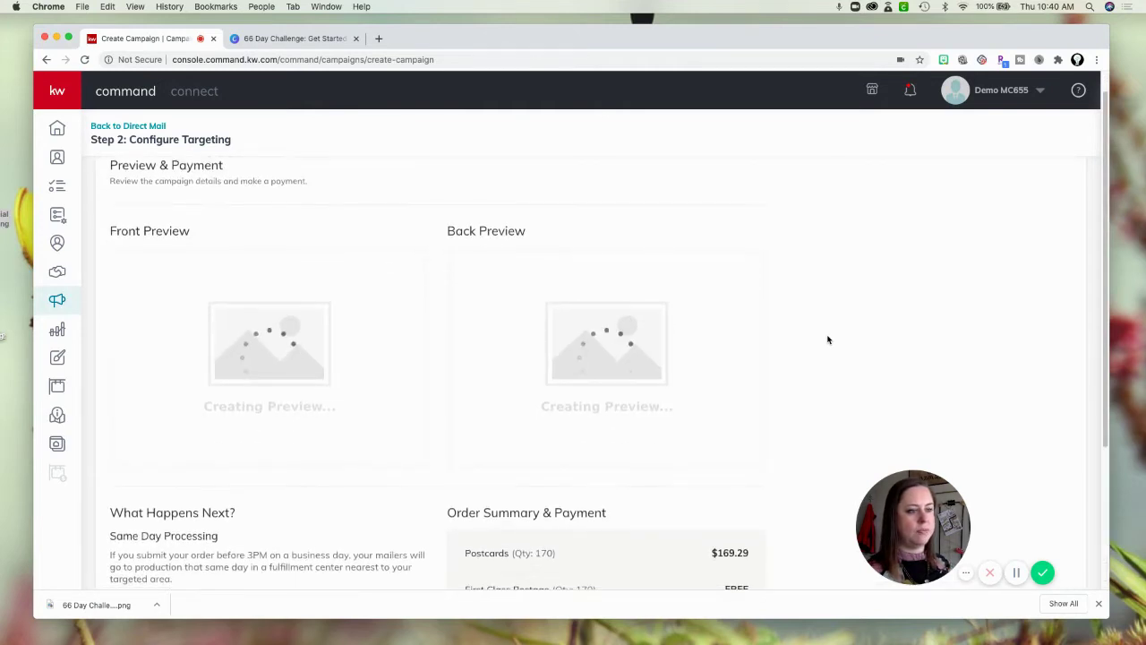
scroll(828, 339, "down", 1)
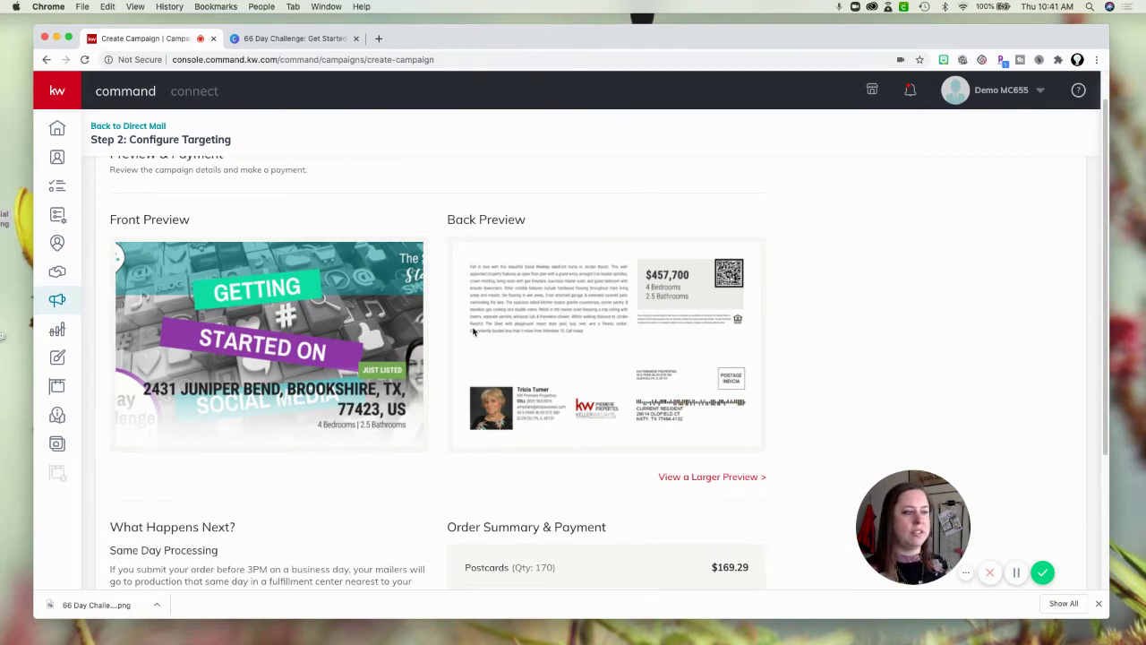
Leave the order page for the Designs templates, bringing up the 'Leave site?' warning.
scroll(473, 331, "up", 1)
scroll(453, 320, "down", 4)
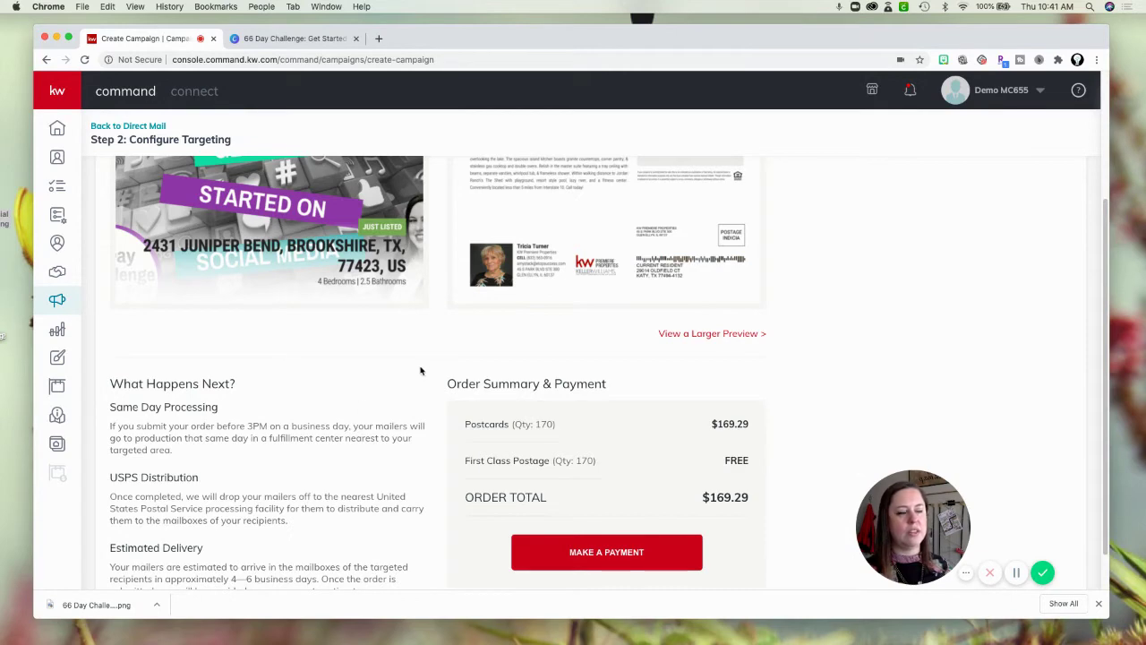
scroll(421, 370, "up", 2)
scroll(421, 370, "down", 3)
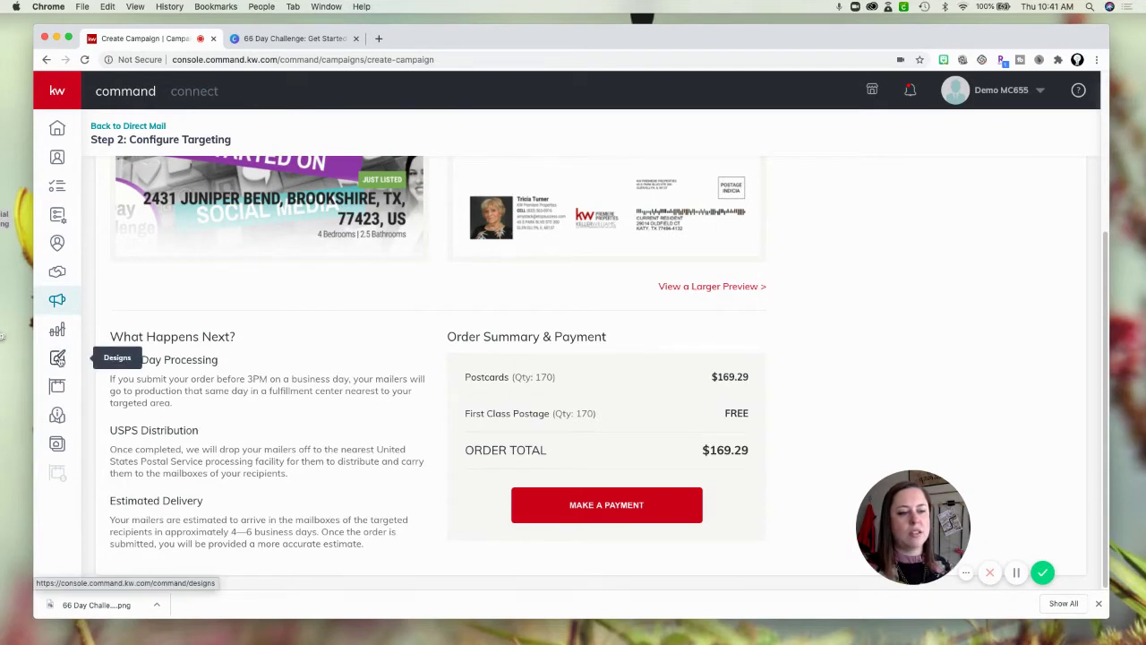
left_click(59, 359)
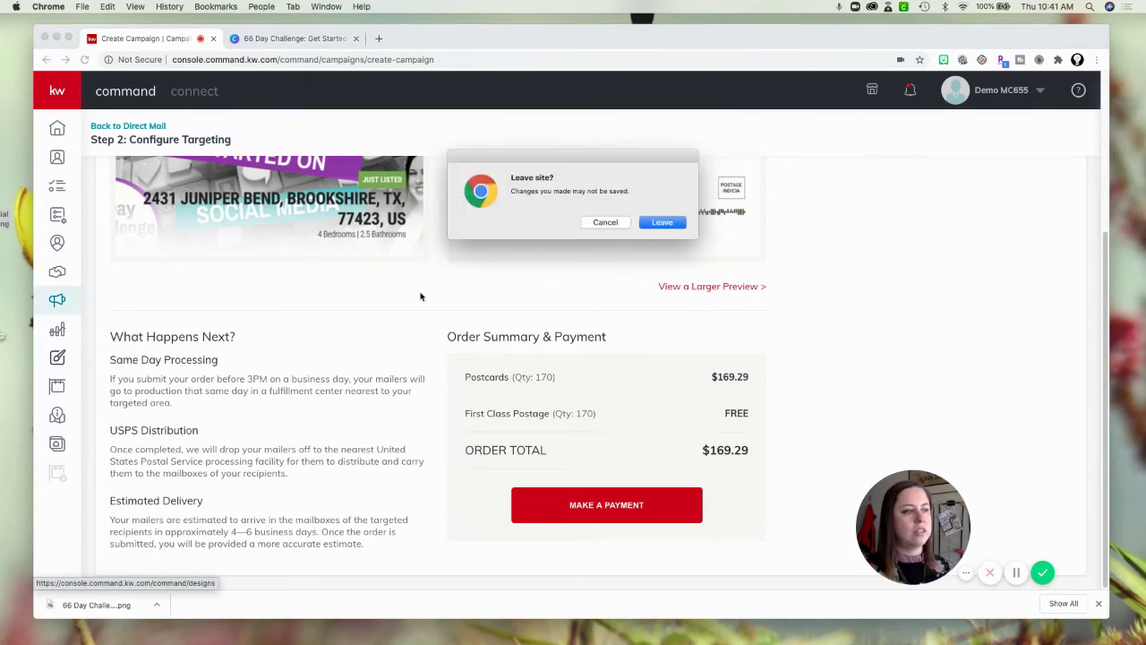
Leave the campaign order page to return to My Design Templates.
left_click(660, 223)
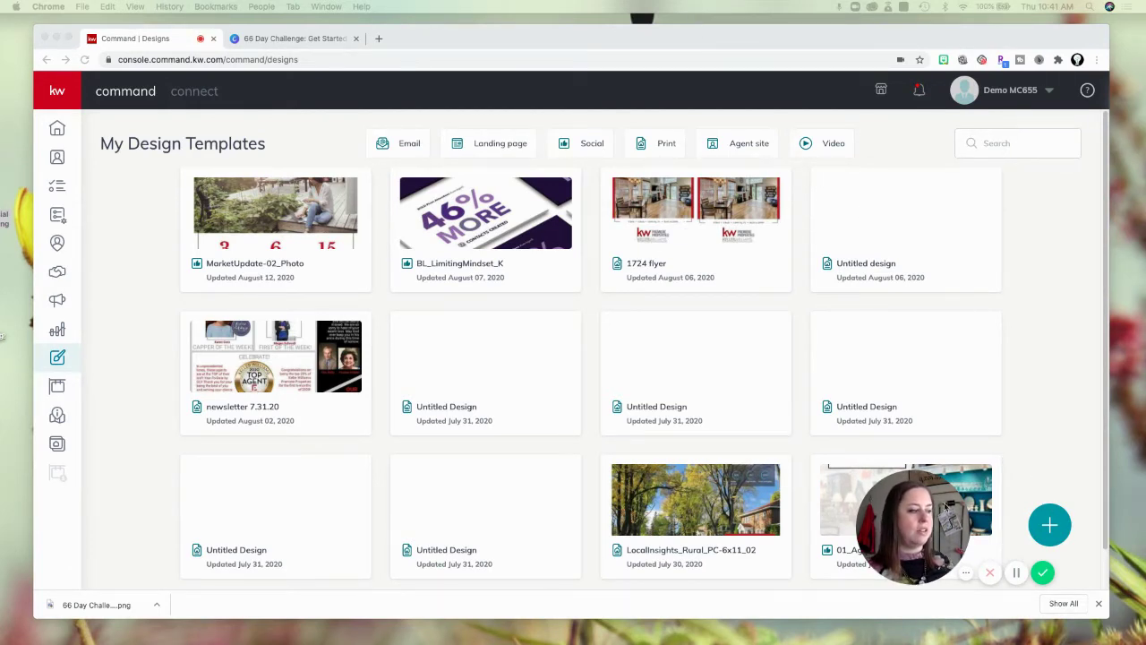
Create a new Print design and continue to the Jumbo Postcards template gallery.
left_click(499, 501)
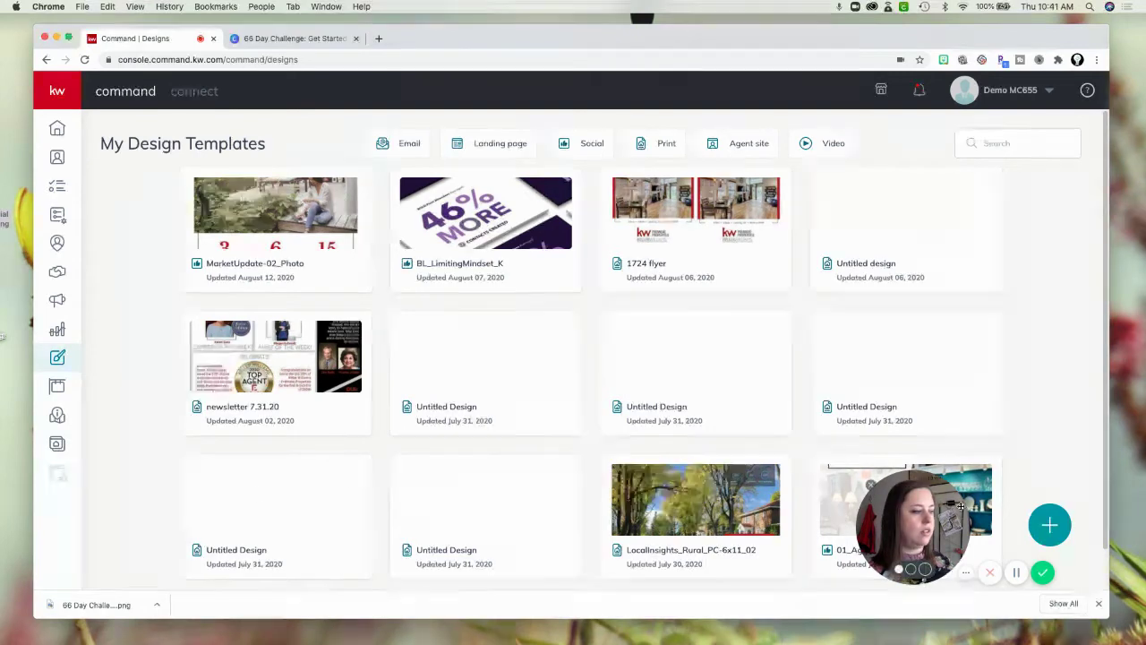
left_click_drag(879, 526, 111, 506)
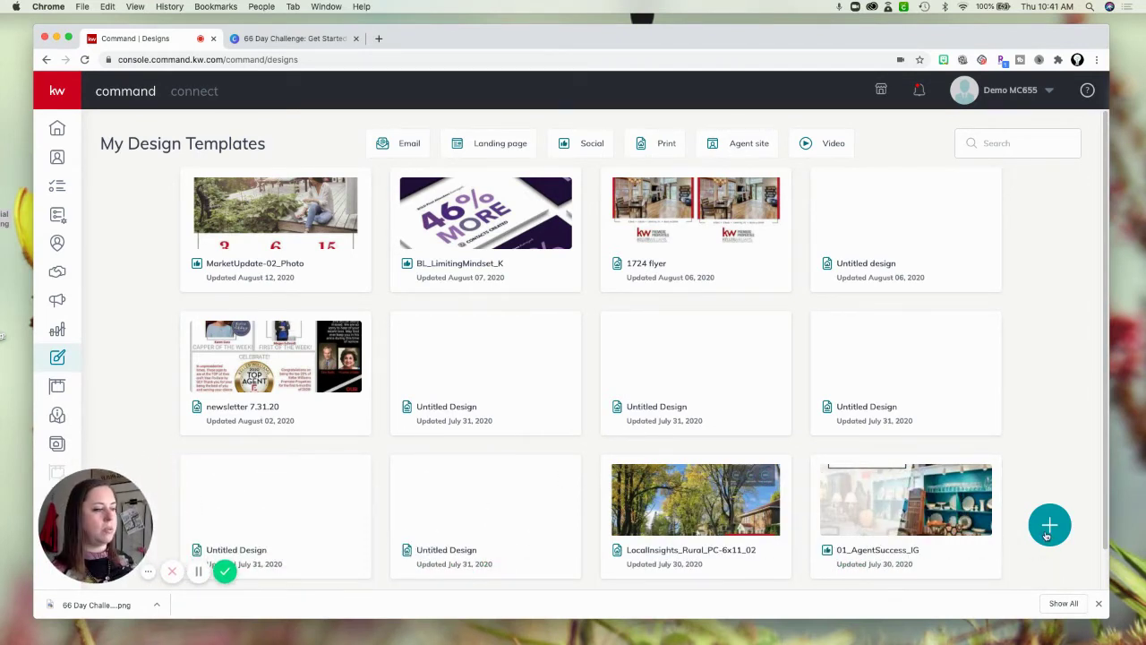
left_click(1048, 532)
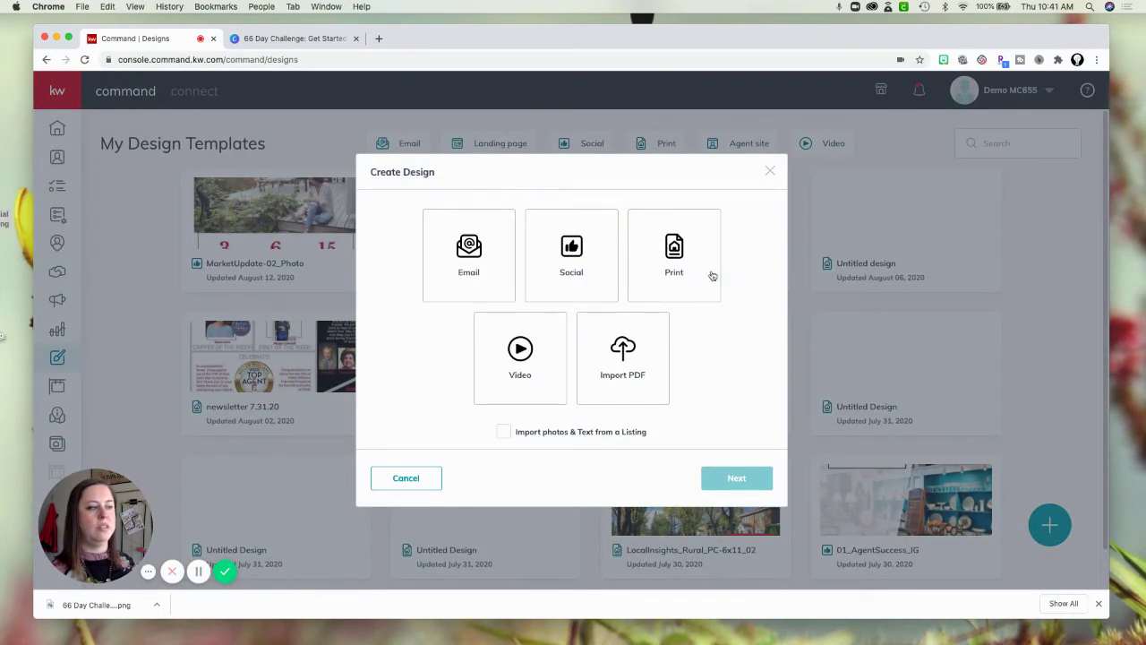
left_click(669, 255)
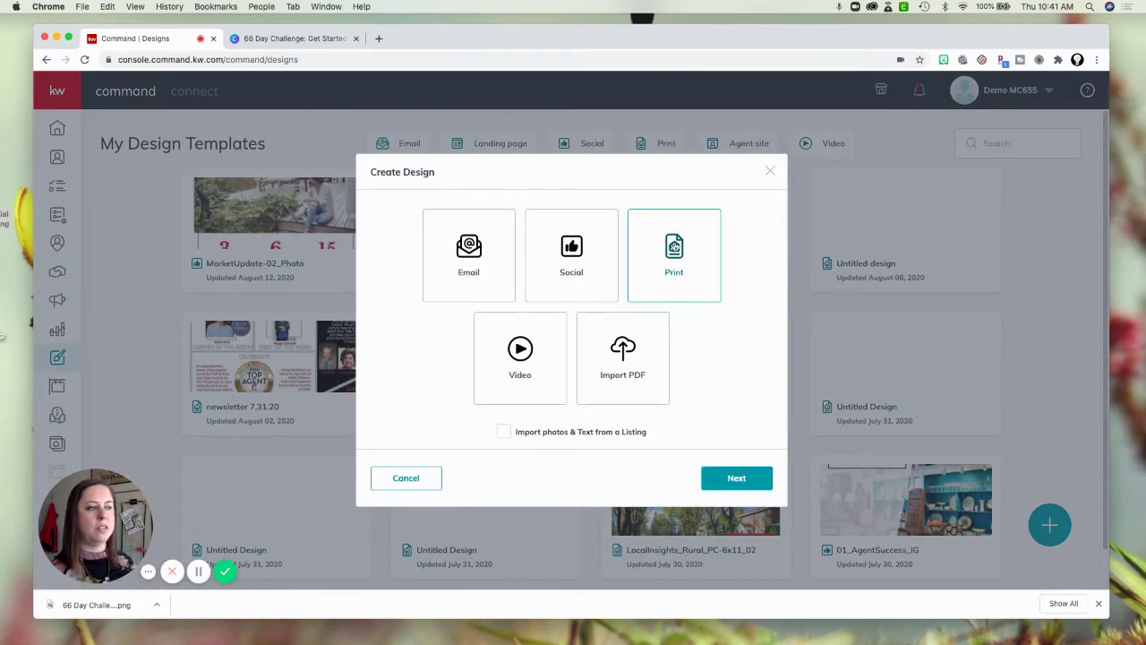
left_click(733, 478)
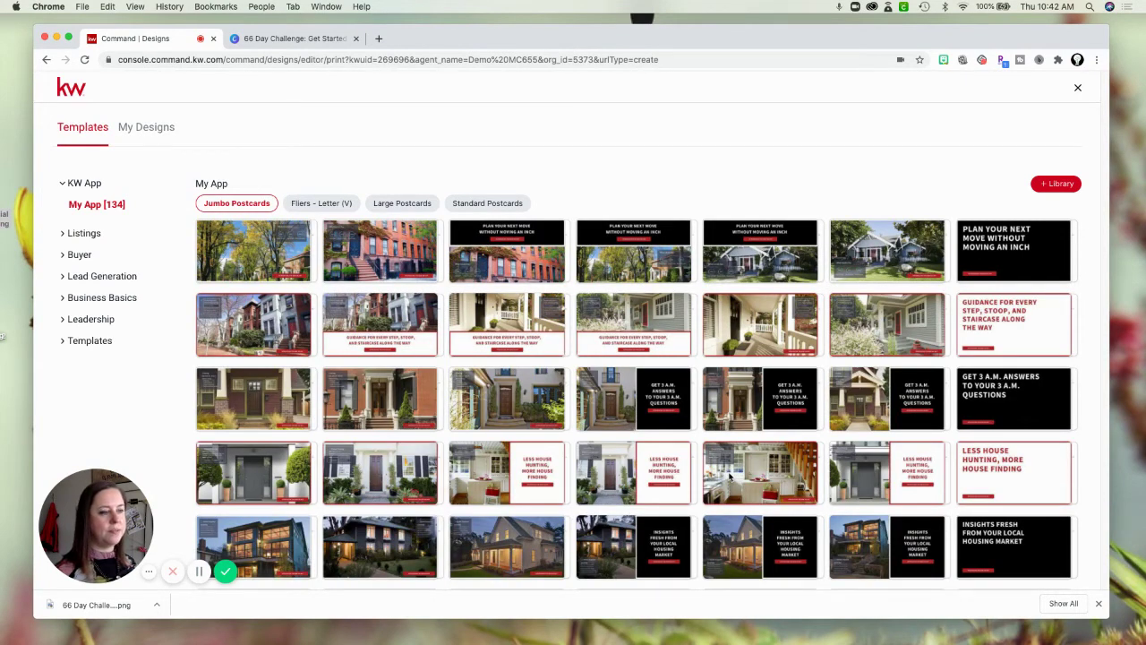
Load the front-door GET 3 A.M. ANSWERS jumbo postcard template into the editor.
mouse_move(719, 446)
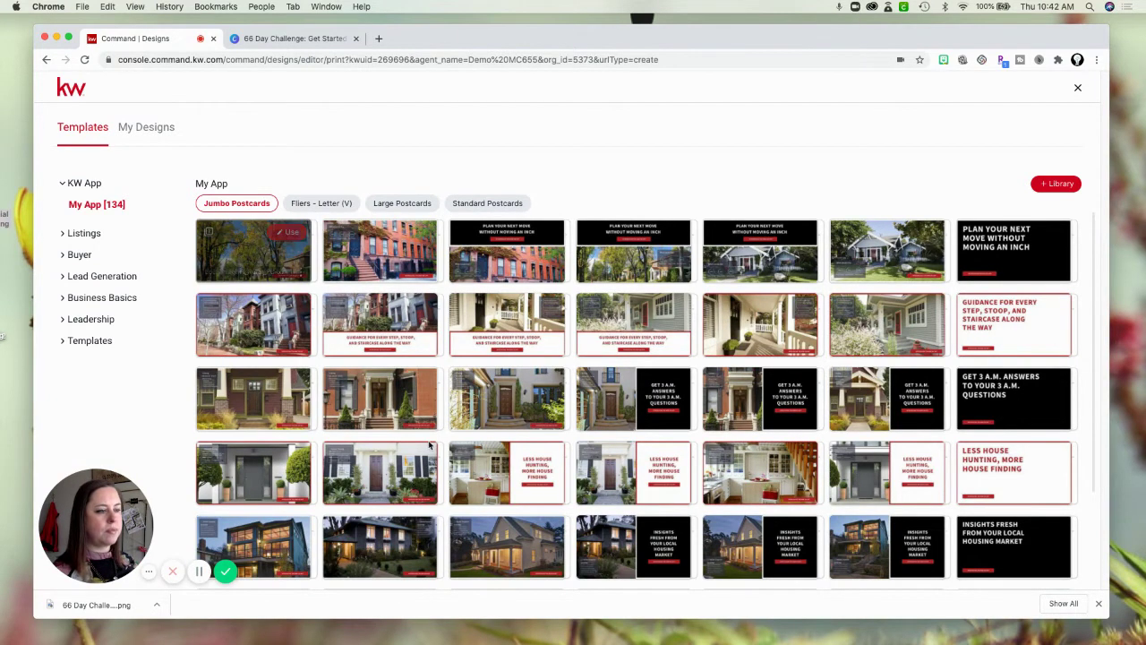
mouse_move(430, 445)
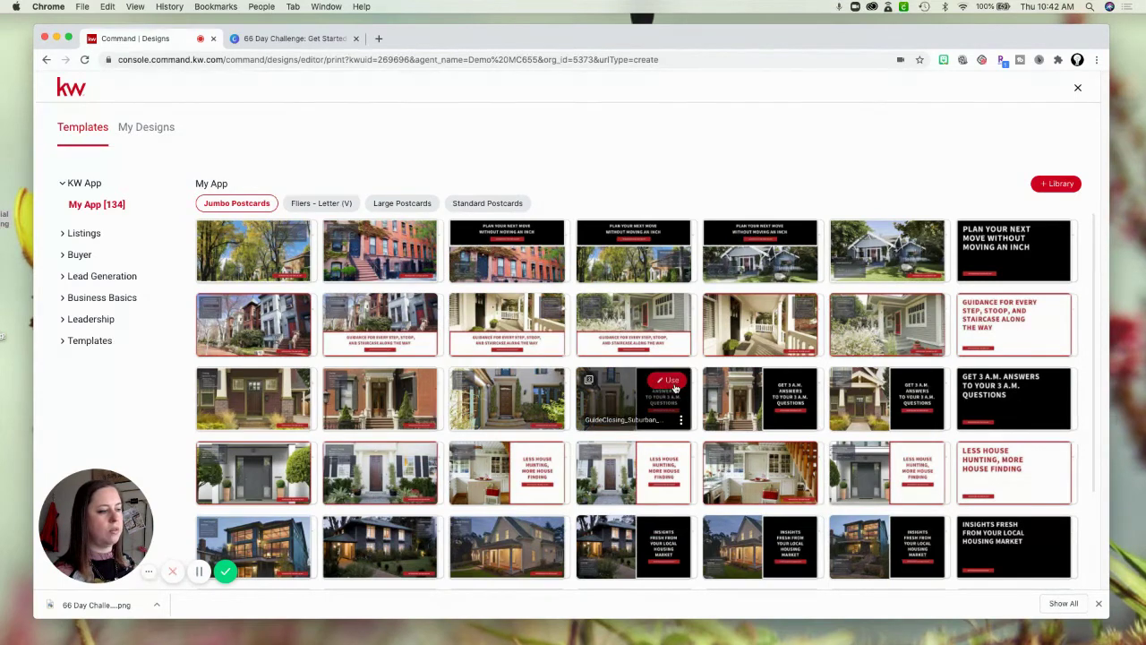
left_click(670, 384)
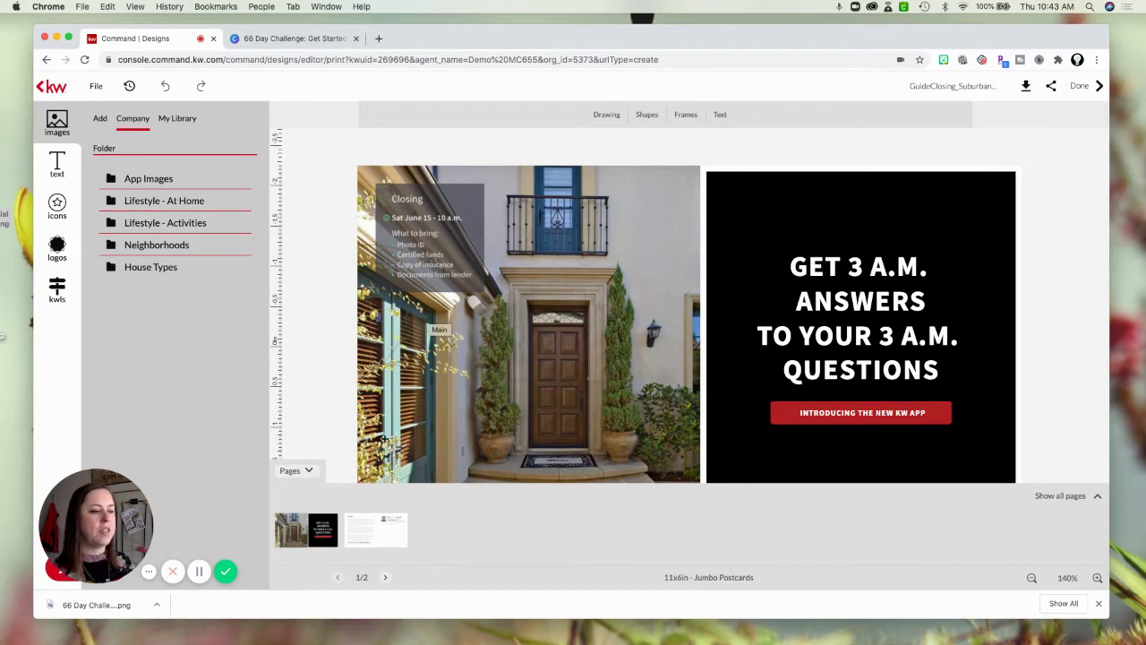
Collapse Pages, select the house photo, and set the KW listing search to Search by Listing agent.
left_click(311, 471)
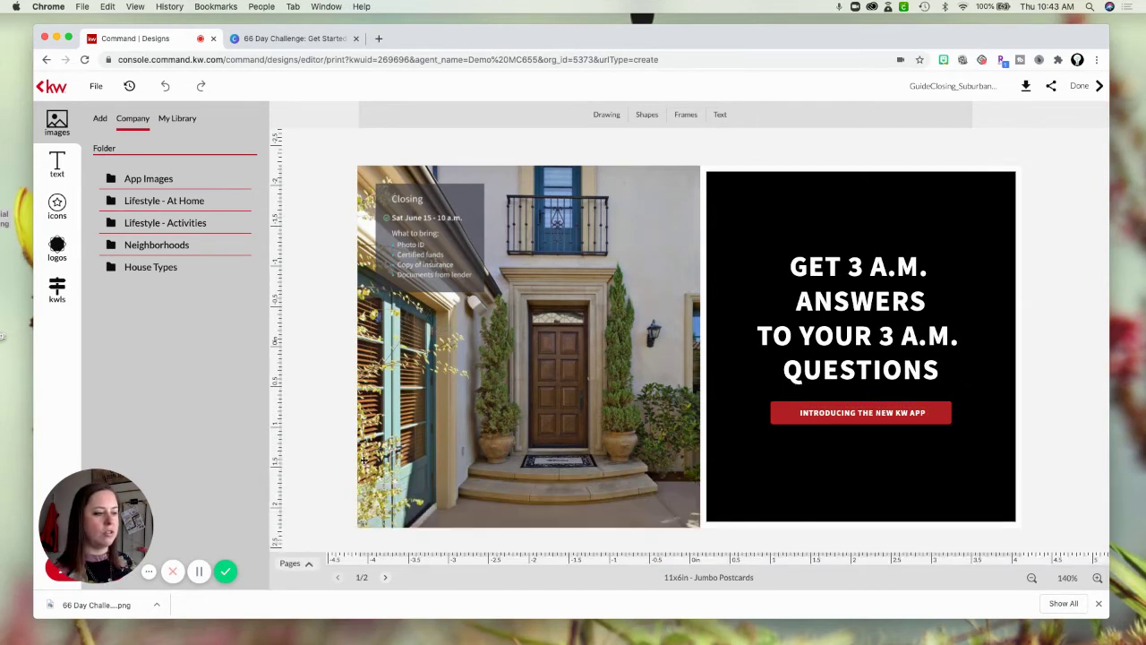
left_click(578, 384)
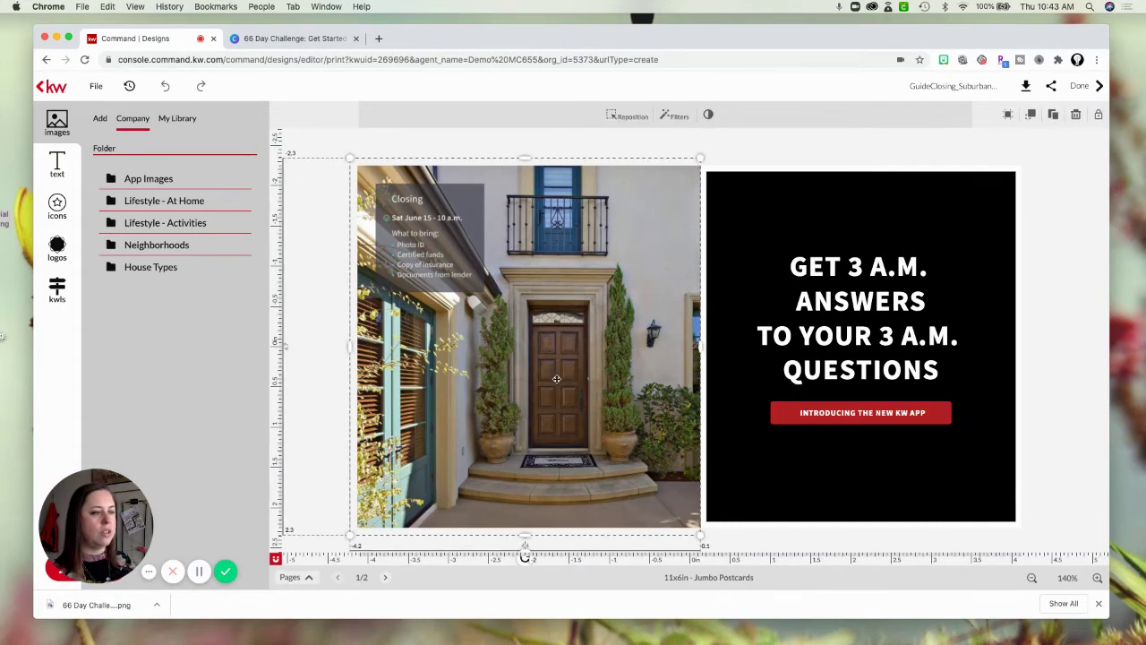
left_click(56, 286)
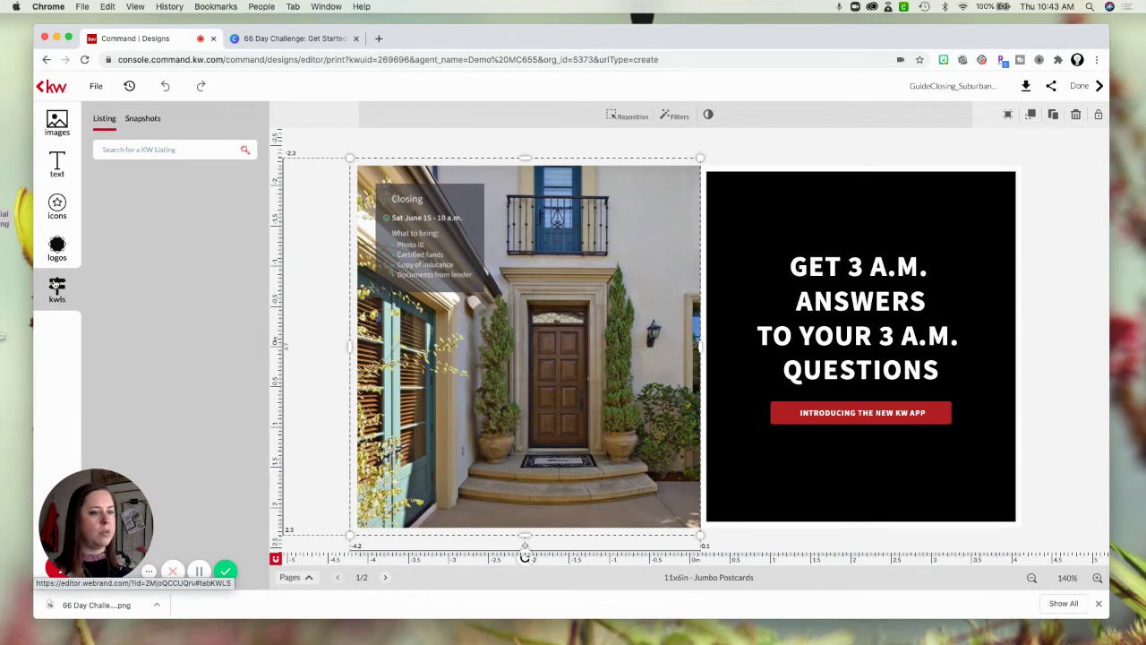
left_click(133, 150)
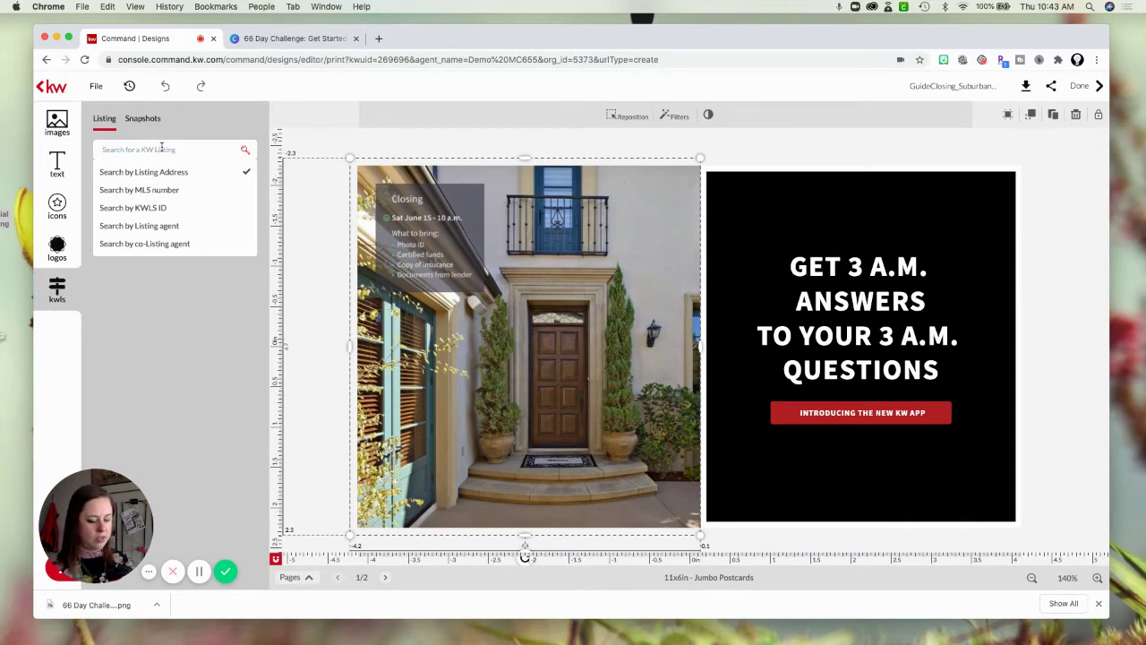
left_click(170, 225)
left_click(167, 149)
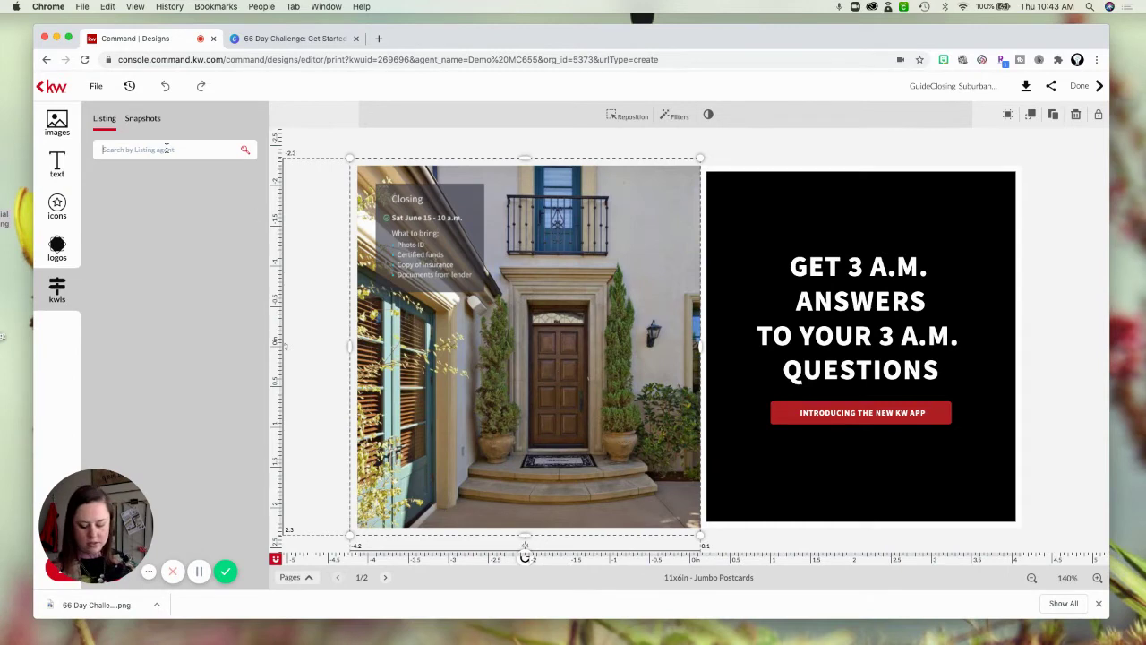
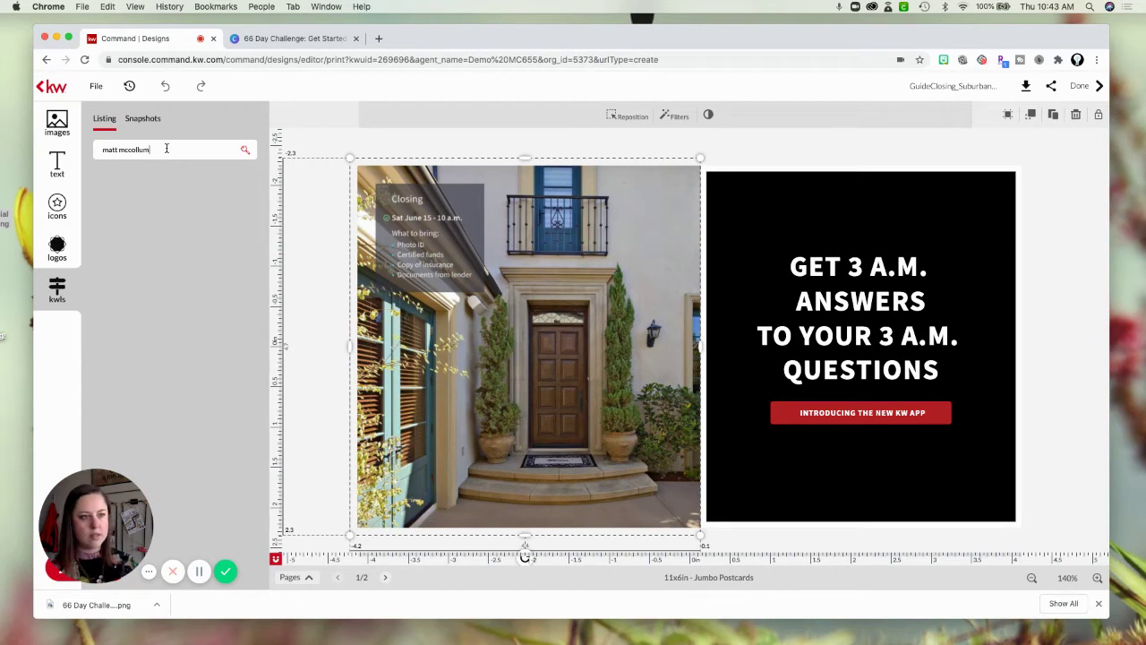
Search listings by agent names, then clear the search box and deselect the photo.
key("Return")
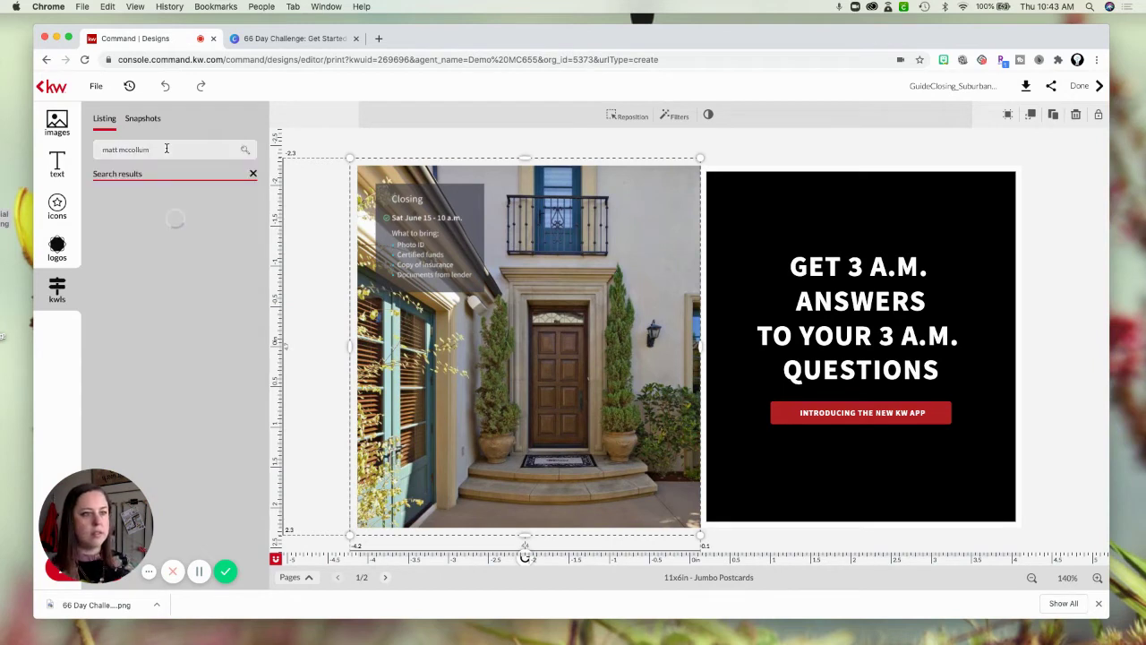
left_click(132, 143)
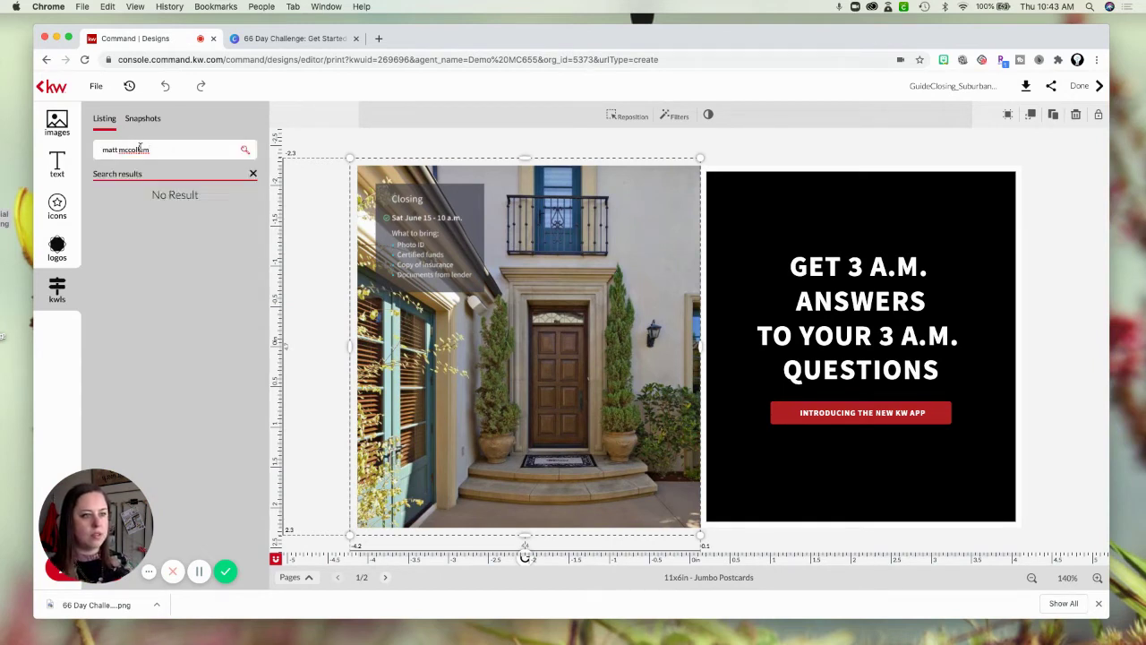
triple_click(141, 148)
key("BackSpace")
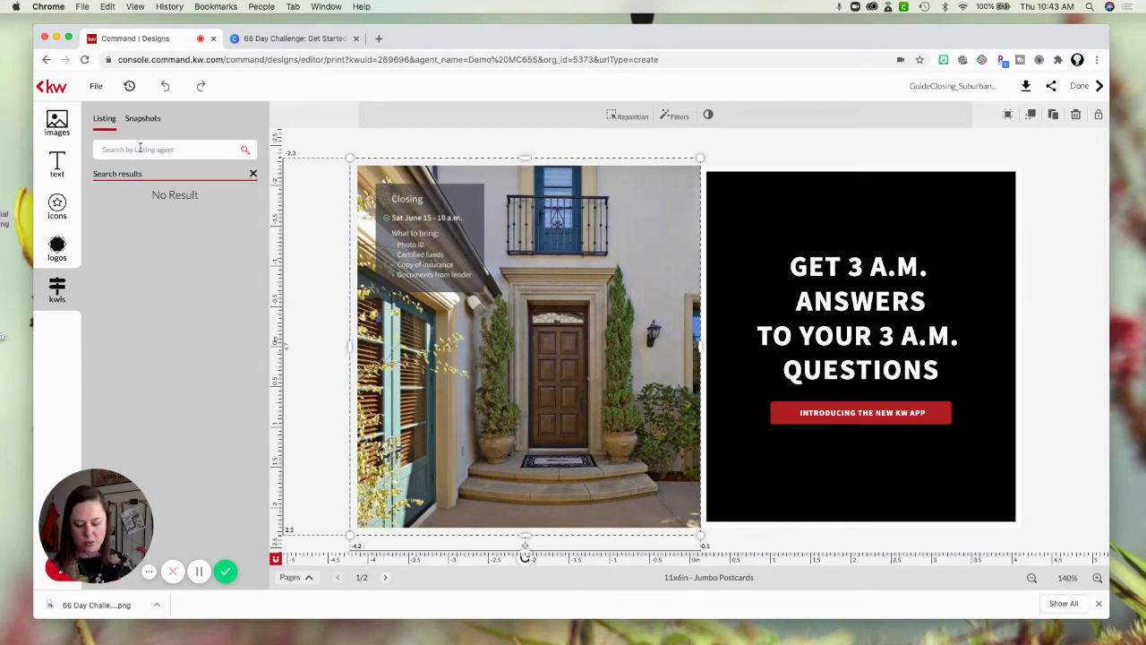
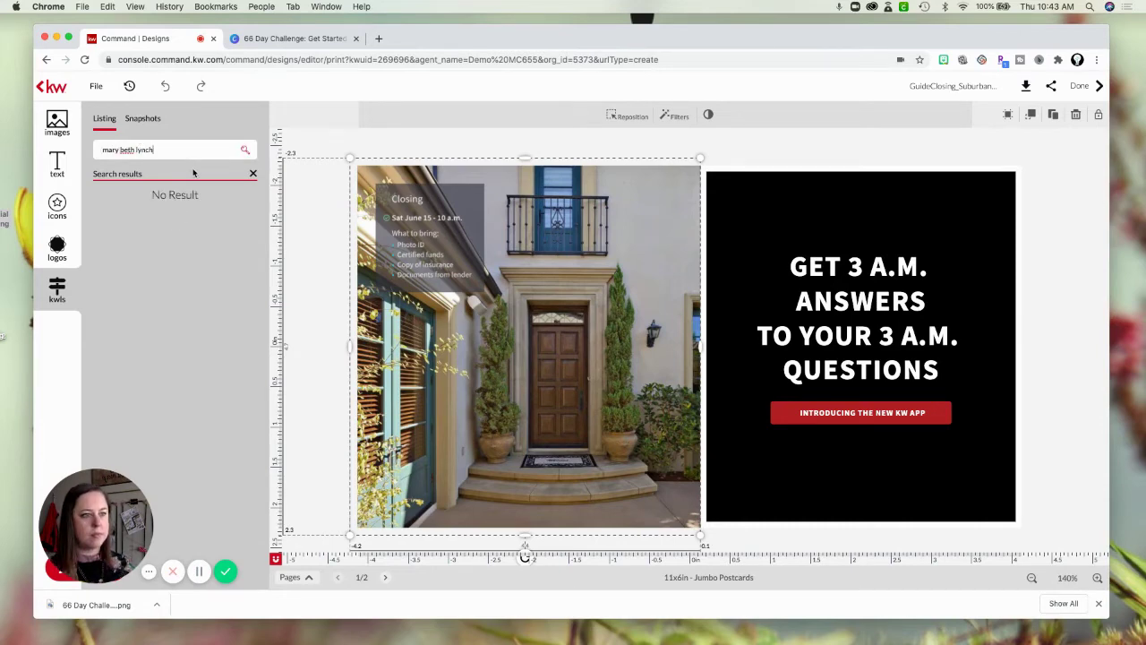
left_click(221, 154)
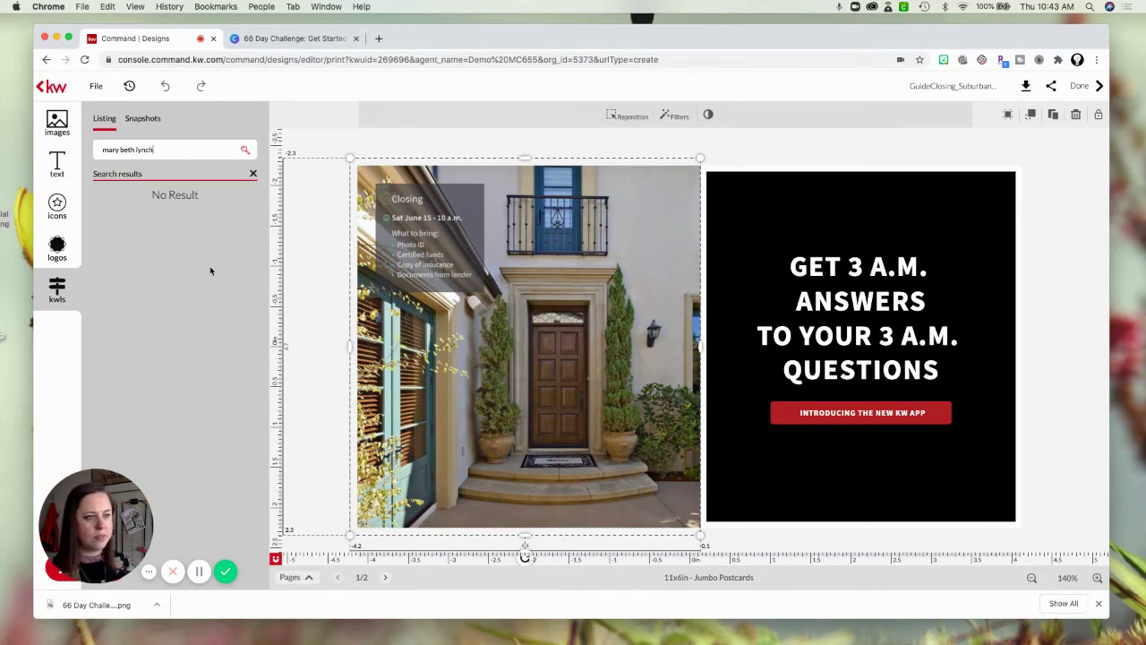
left_click_drag(178, 150, 83, 150)
key("BackSpace")
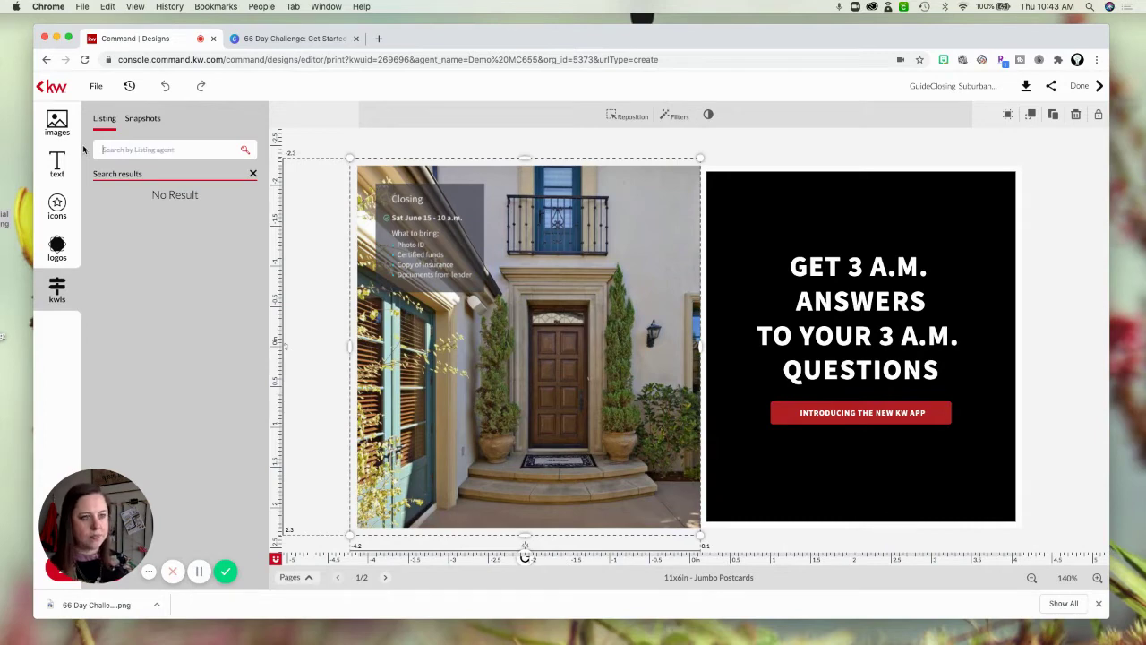
left_click(191, 150)
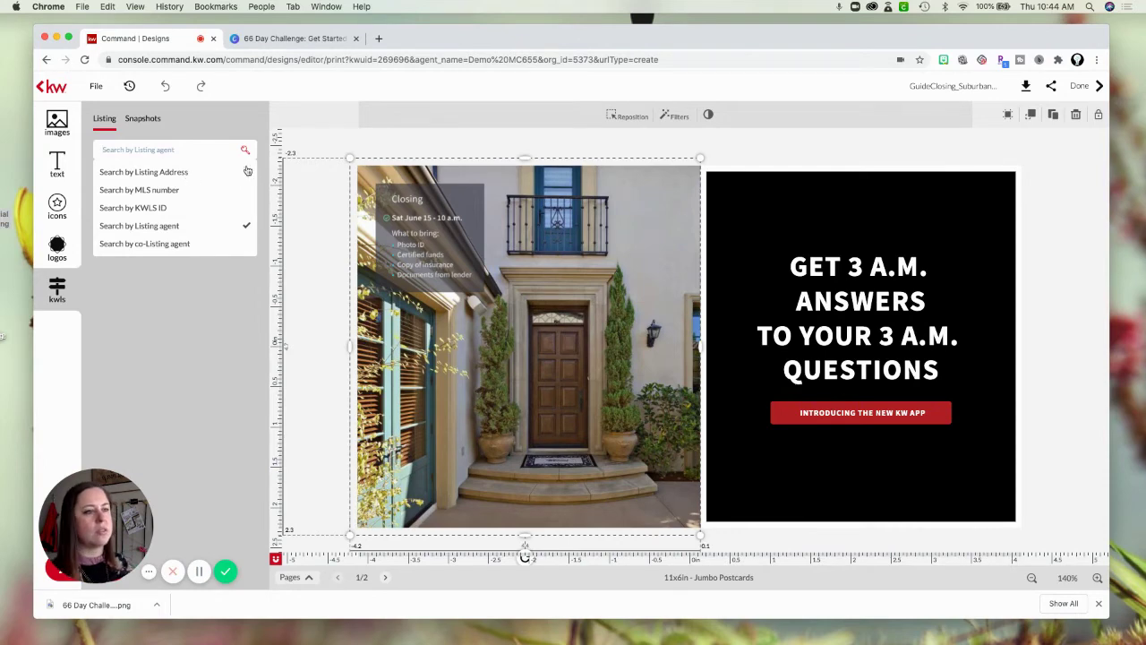
left_click(385, 134)
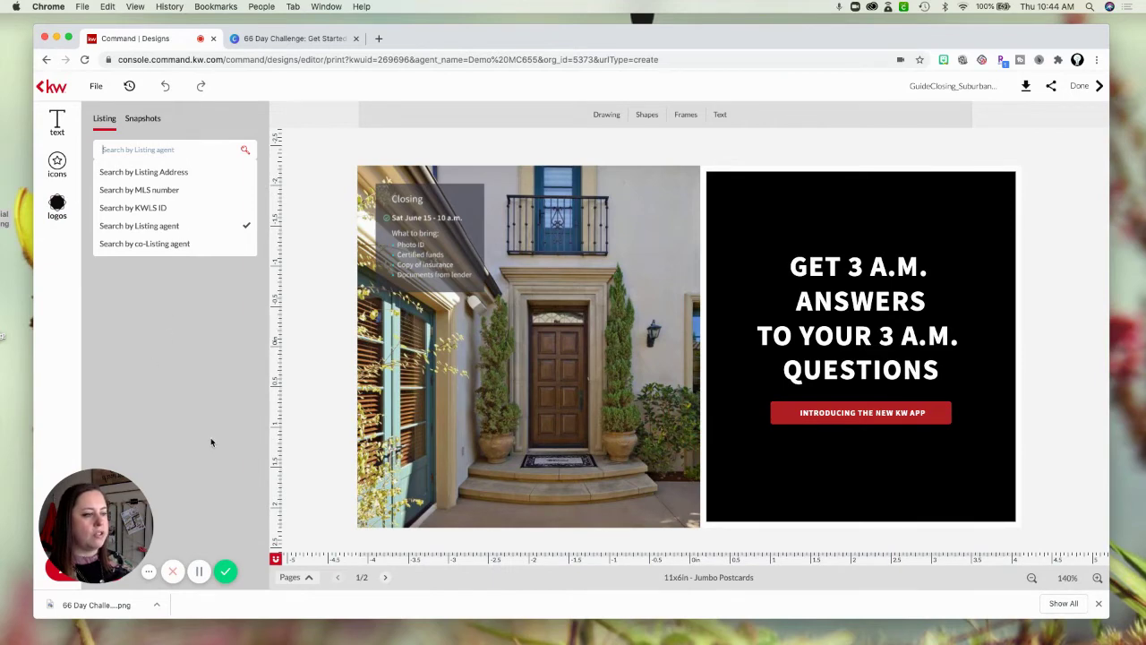
Duplicate the INTRODUCING THE NEW KW APP text and place the copy below the red button.
left_click(624, 363)
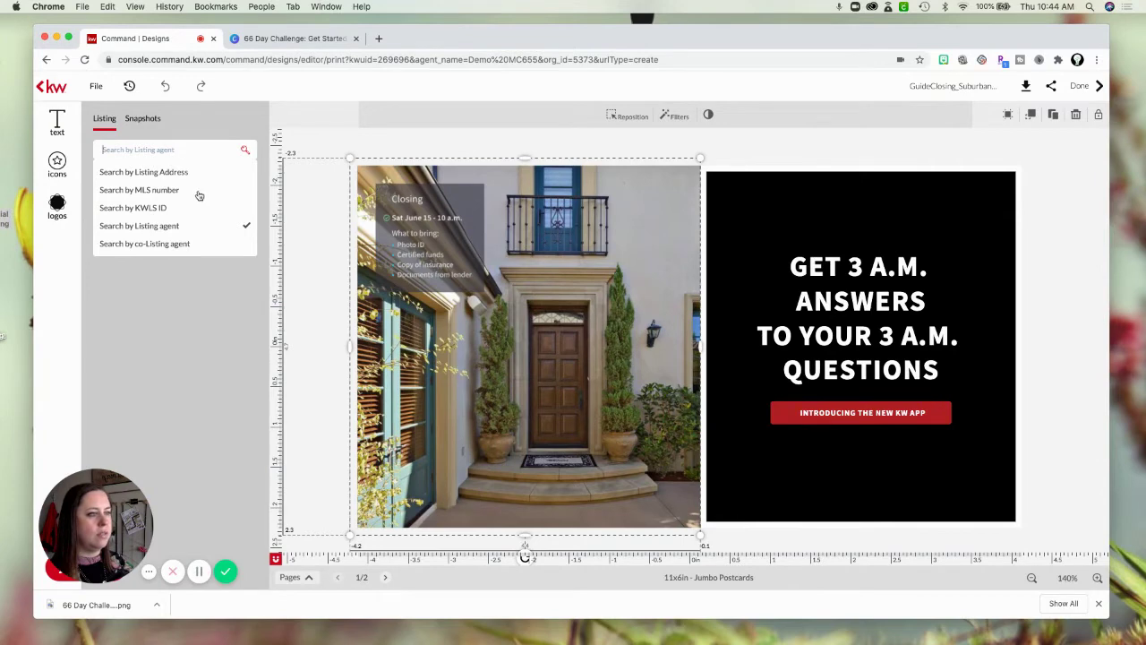
left_click(607, 141)
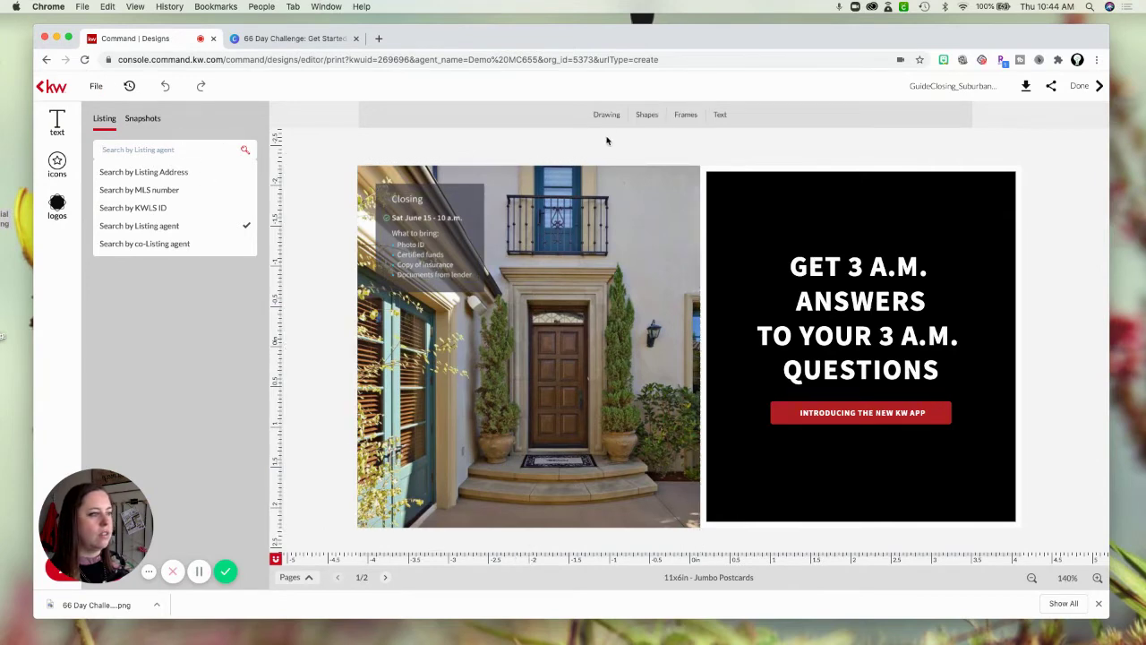
left_click(436, 215)
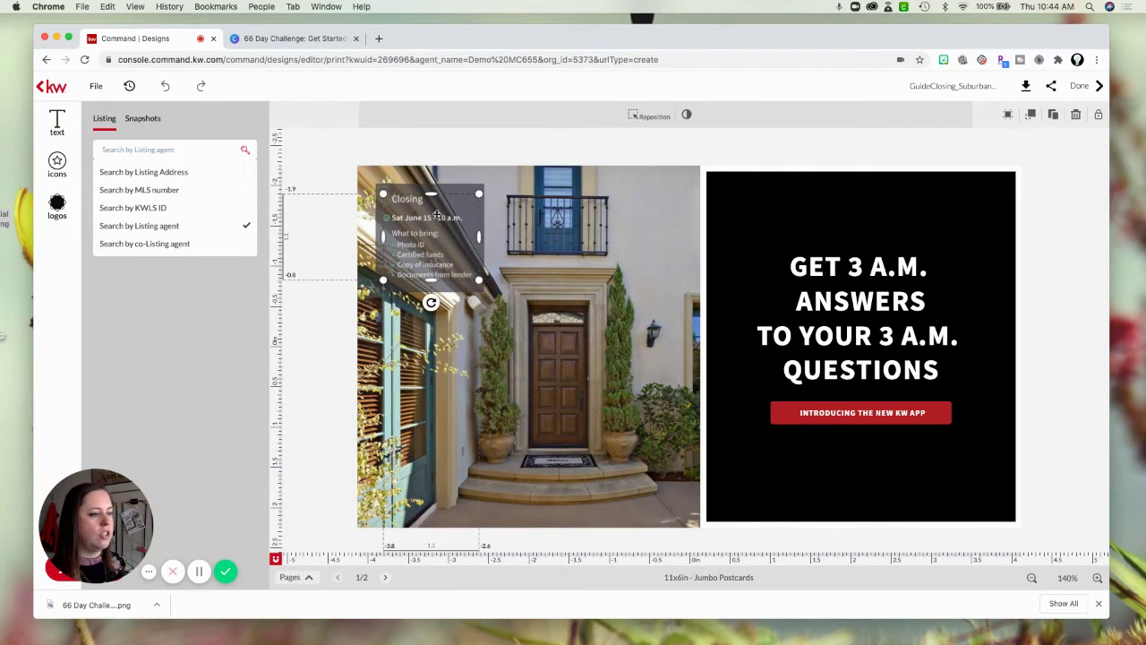
left_click(906, 272)
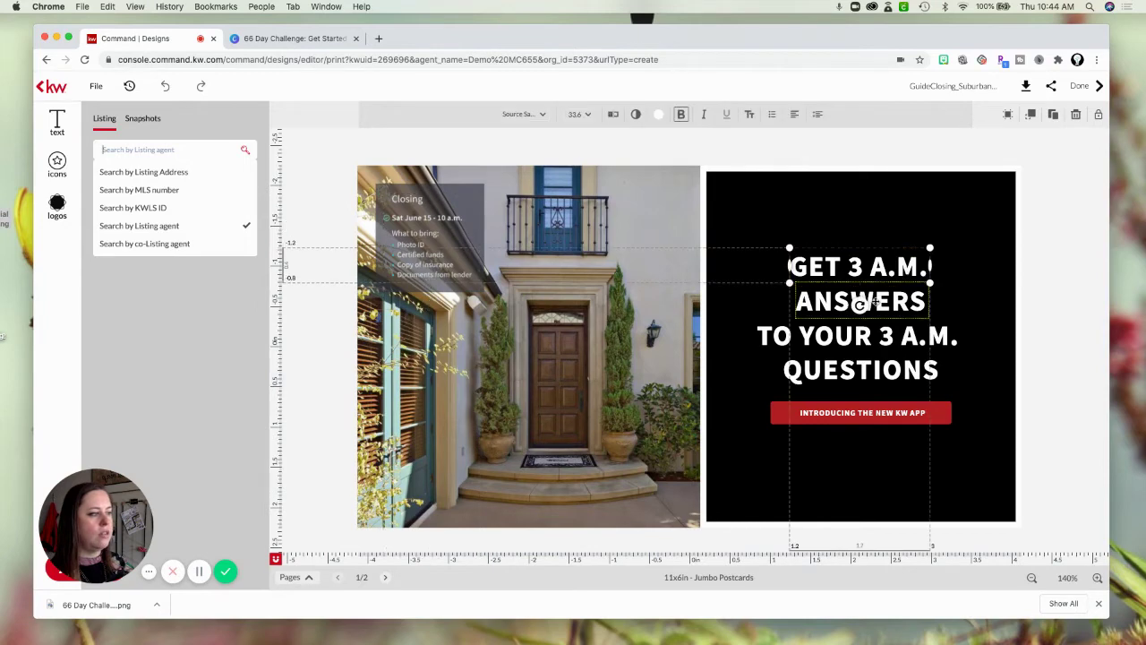
left_click(866, 307)
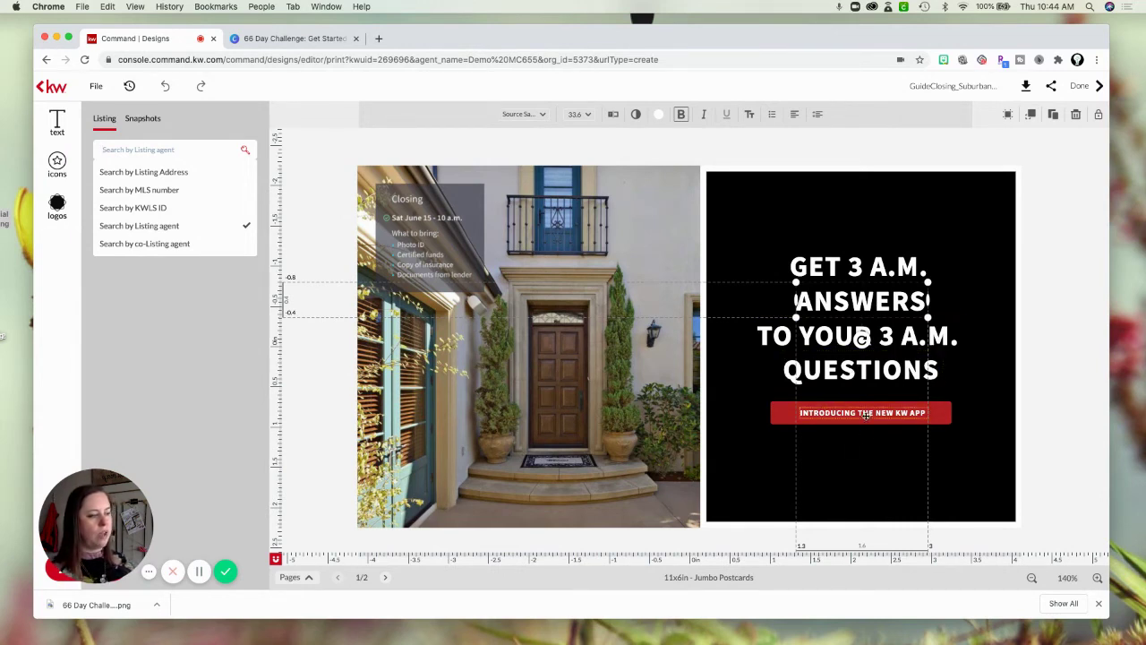
left_click(864, 413)
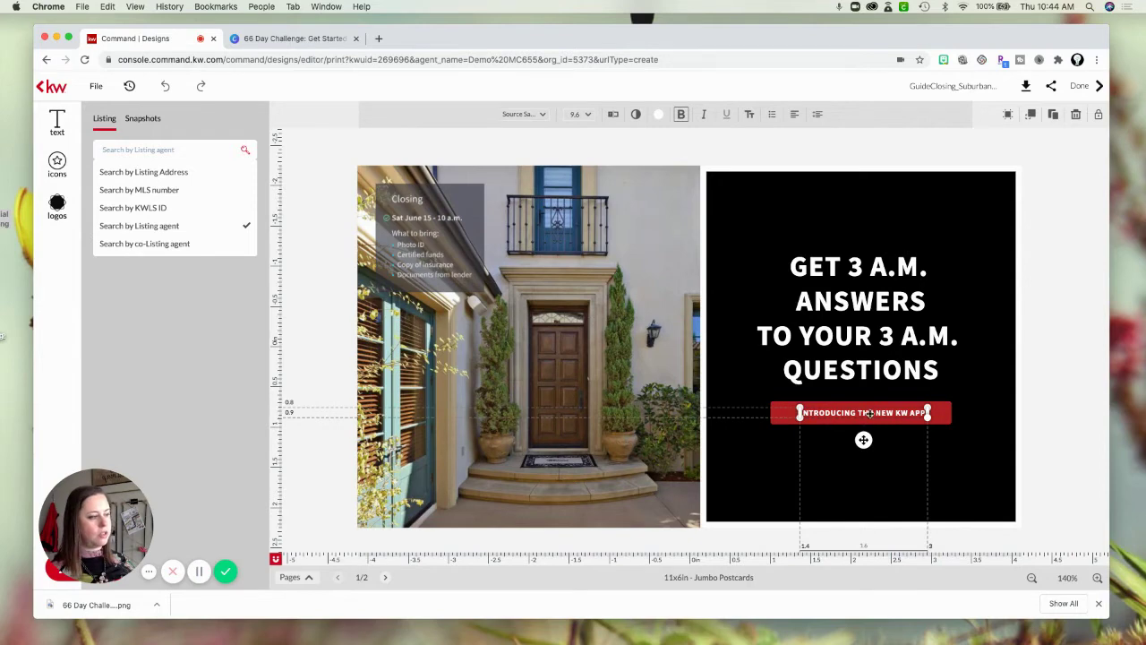
left_click(1031, 115)
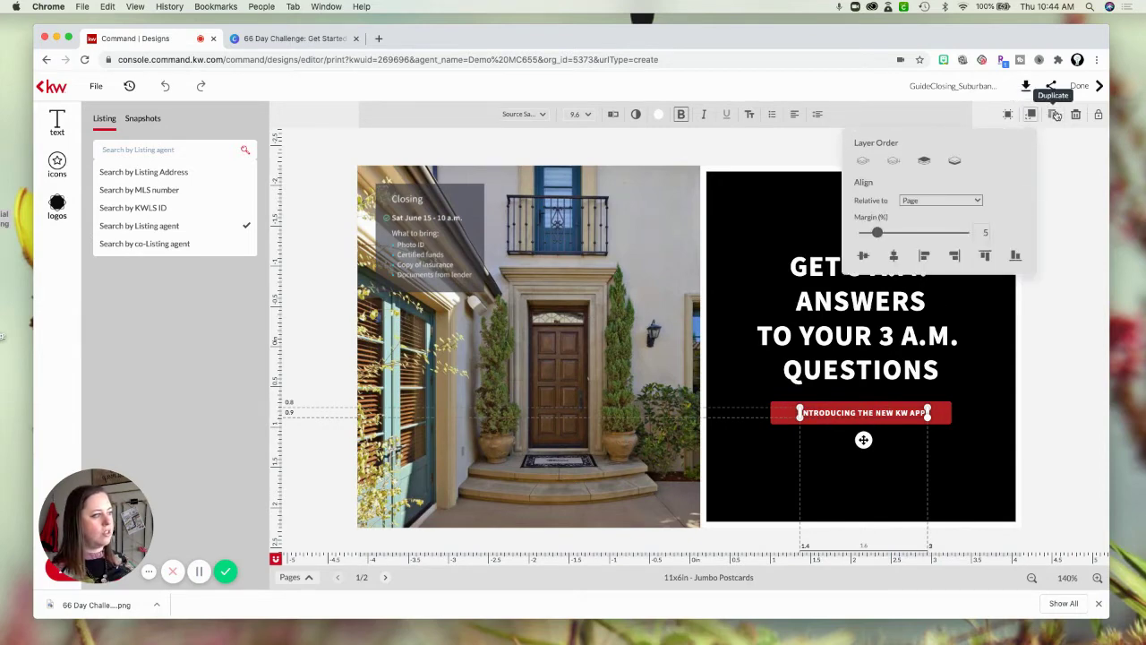
left_click(1057, 116)
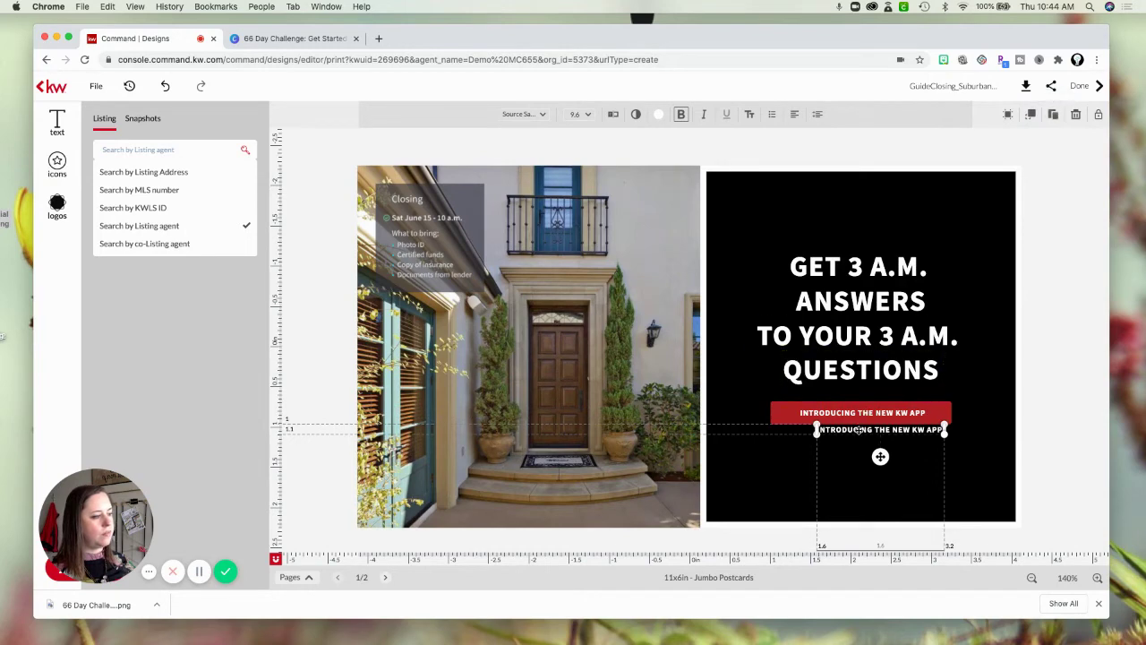
left_click_drag(858, 429, 844, 452)
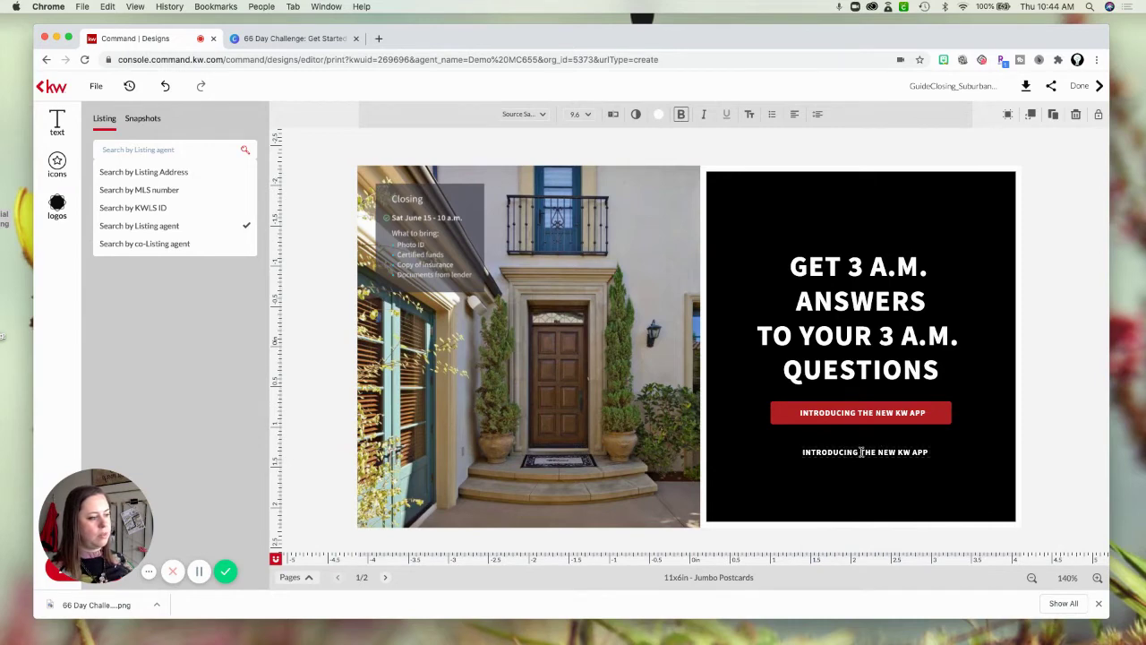
Open the lower INTRODUCING THE NEW KW APP copy in the Typewriter text editor.
double_click(861, 452)
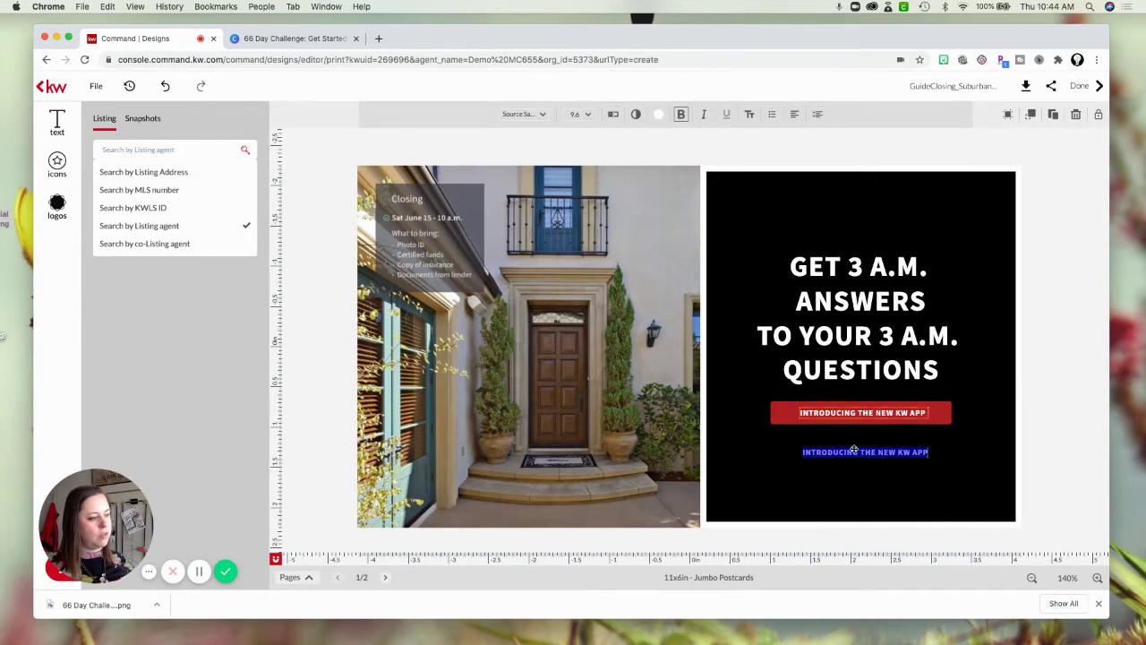
left_click(860, 453)
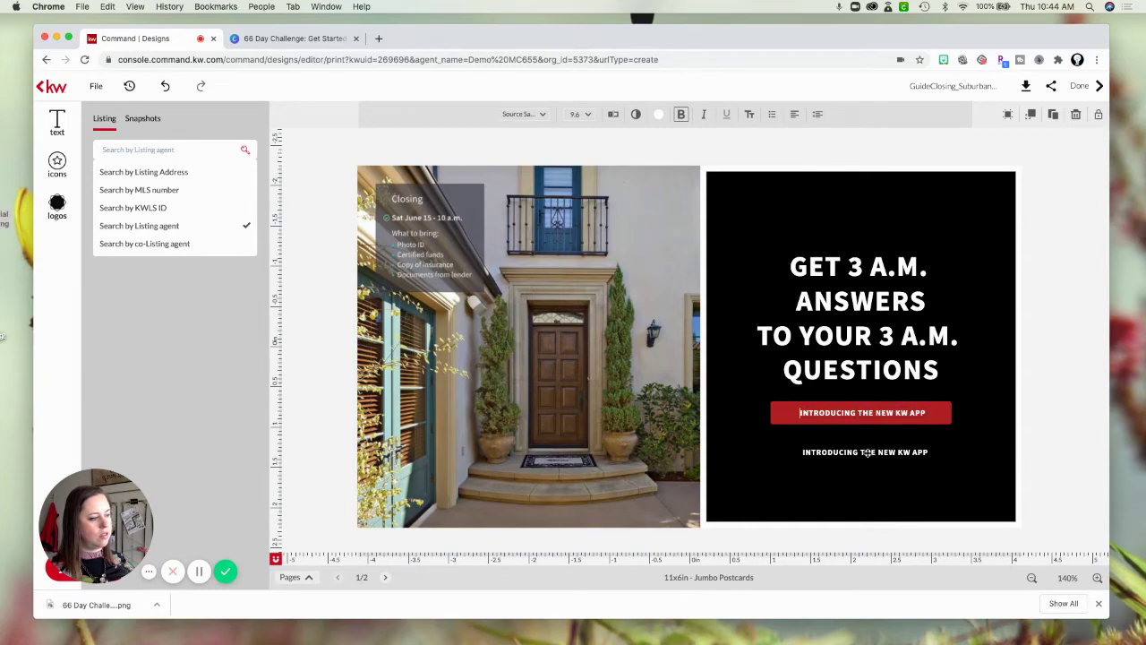
double_click(866, 452)
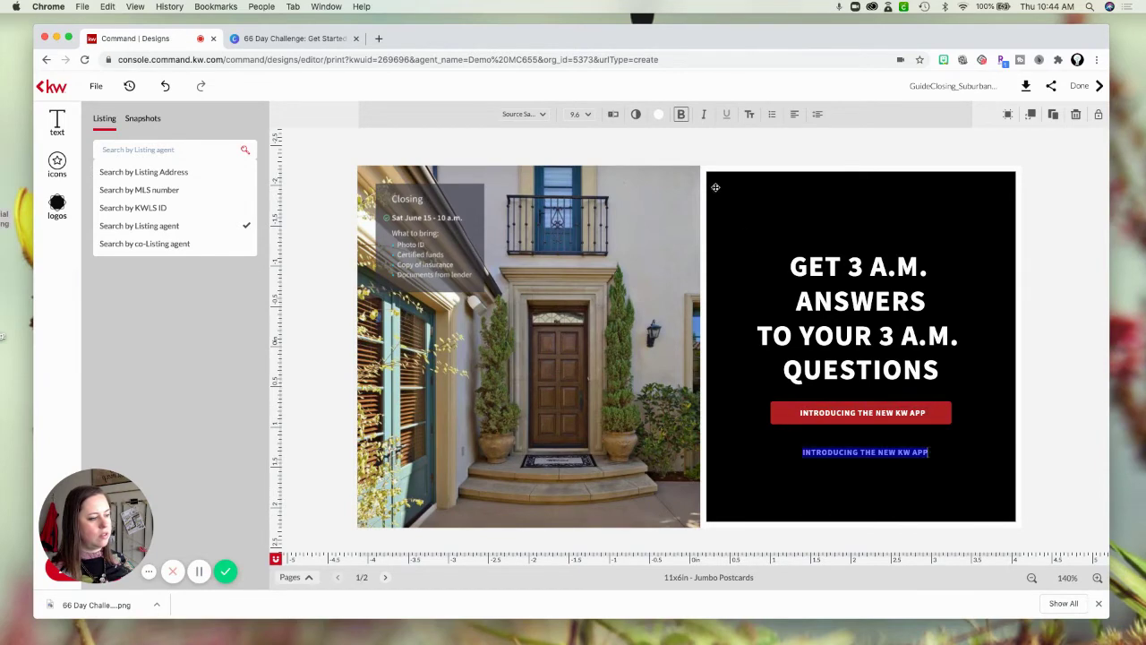
left_click(615, 117)
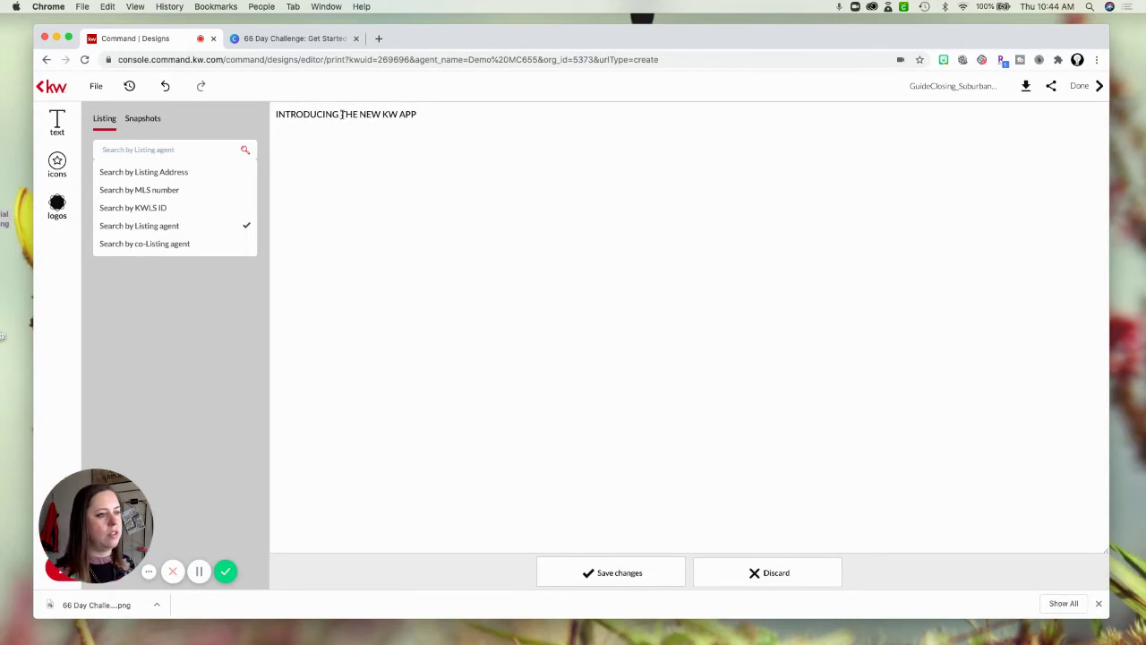
Change the lower line to read INTRODUCING 123 MAIN STREET and save.
left_click_drag(342, 115, 477, 116)
type("123")
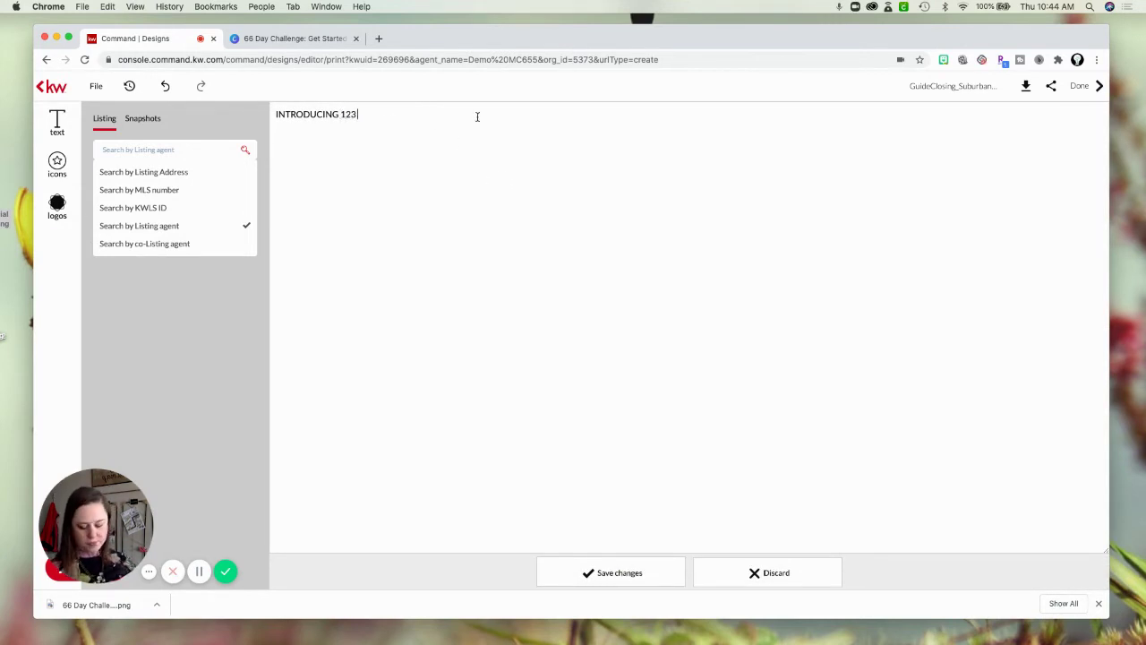
key("BackSpace")
key("BackSpace")
key("BackSpace")
key("BackSpace")
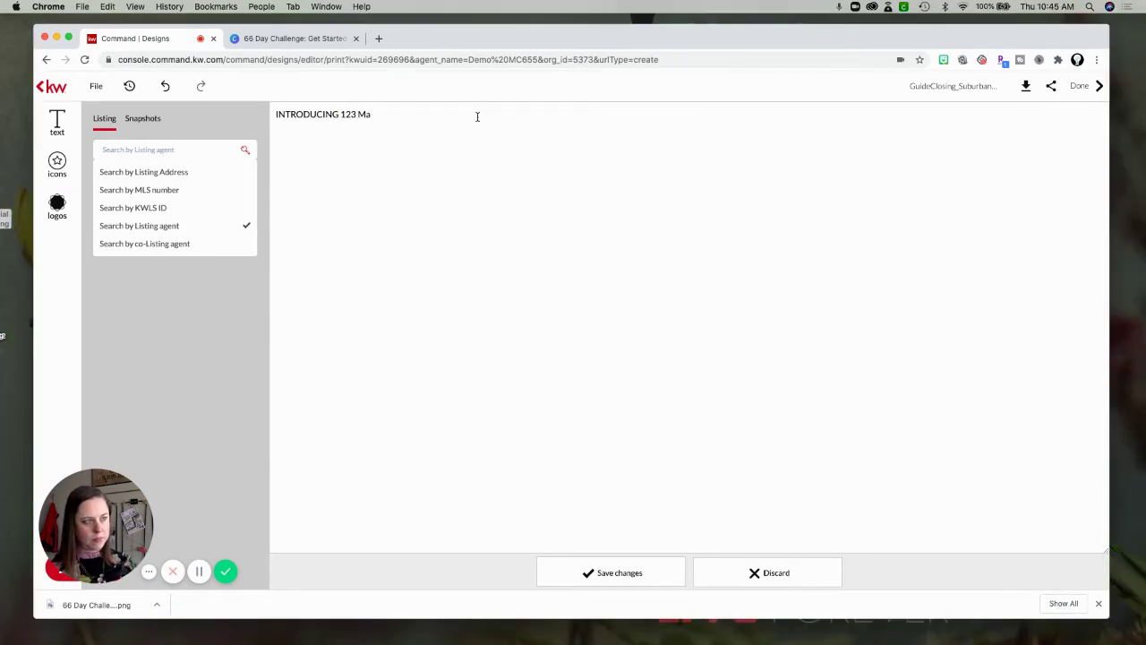
type("AIN STREET")
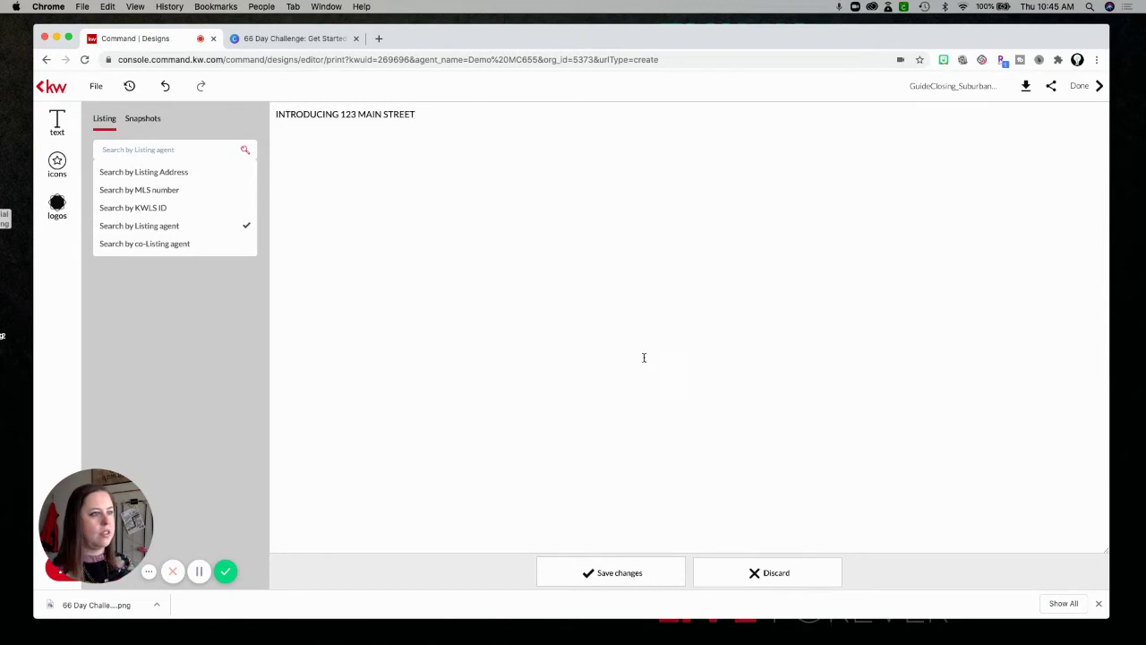
left_click(639, 569)
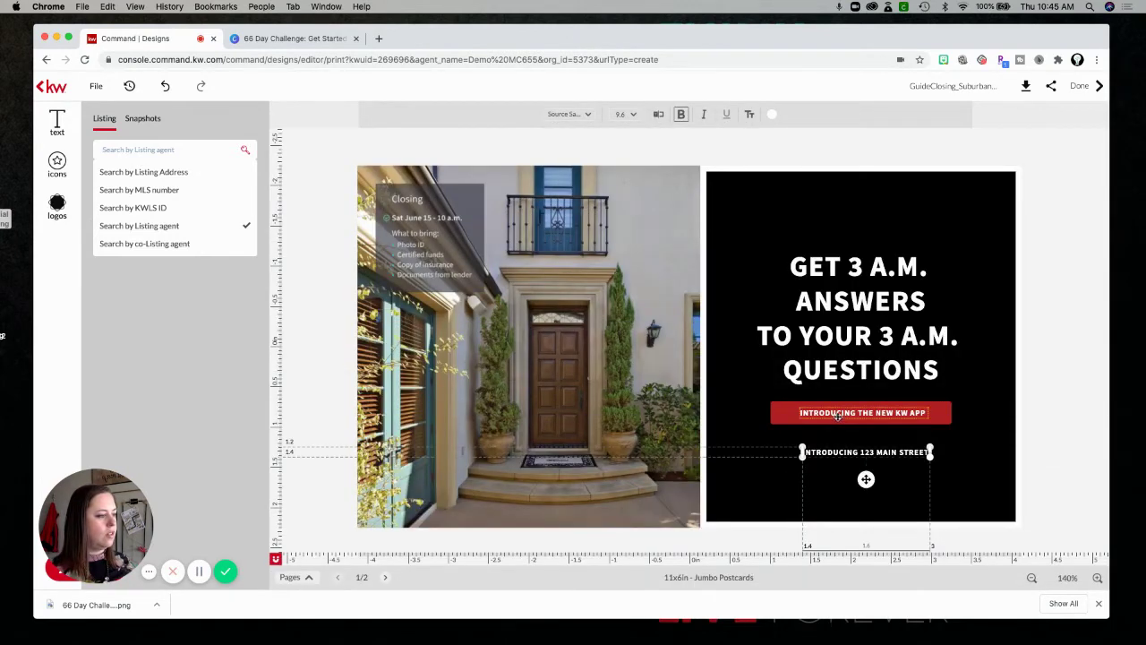
Change the red banner wording to USING THE NEW KW APP and save.
left_click(839, 414)
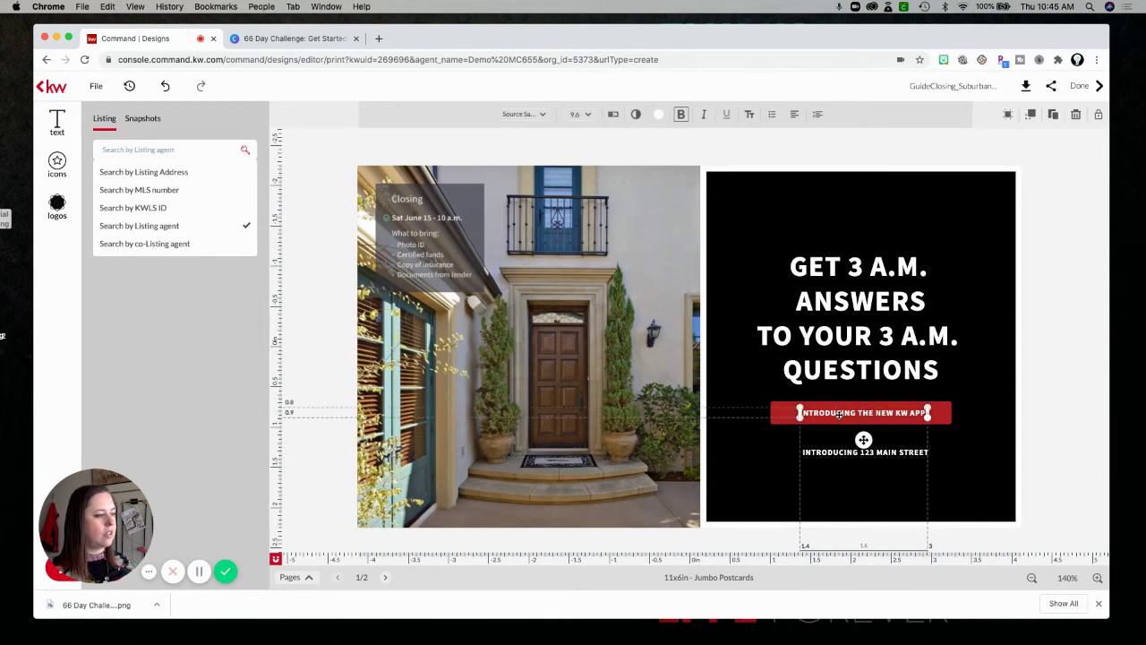
left_click(613, 114)
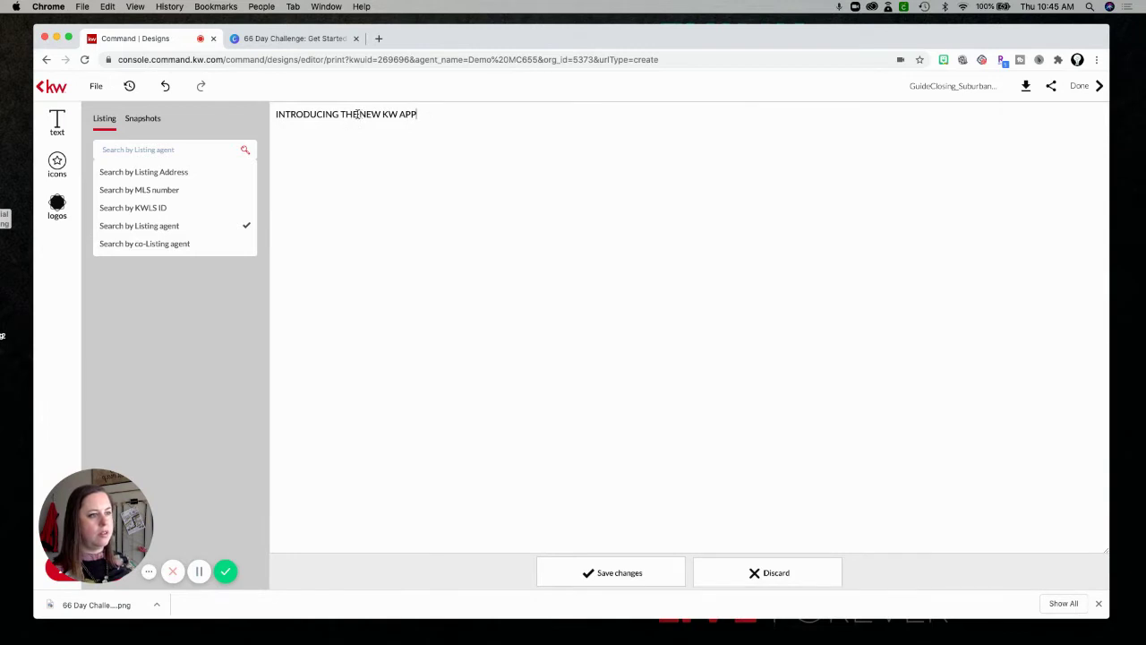
double_click(307, 116)
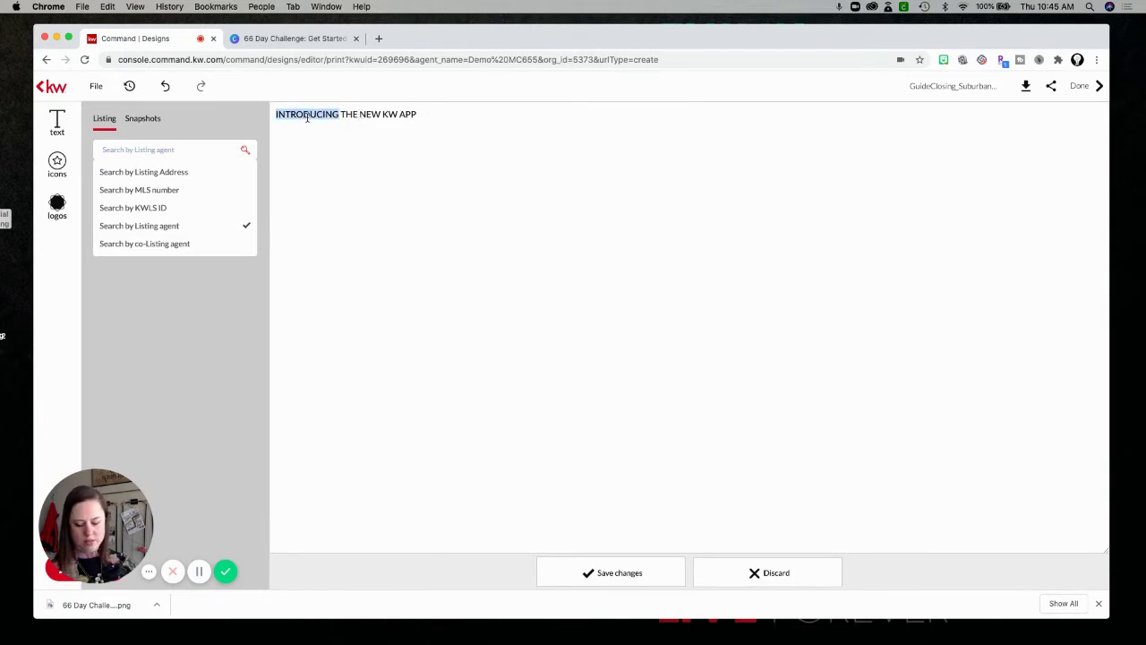
type("USING")
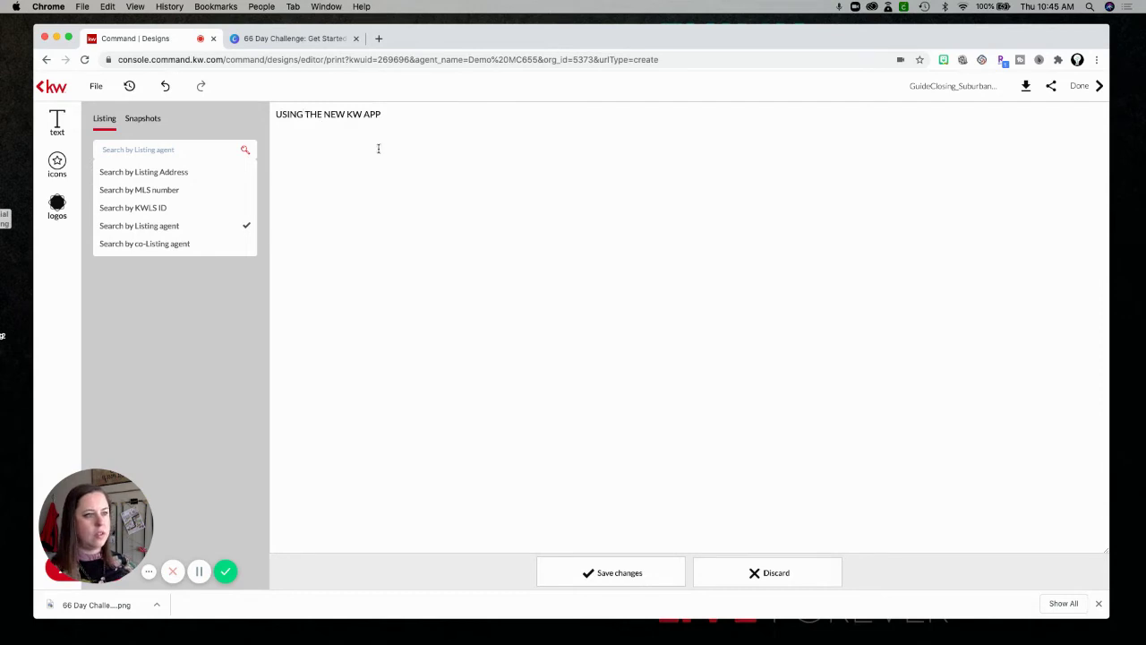
left_click(619, 570)
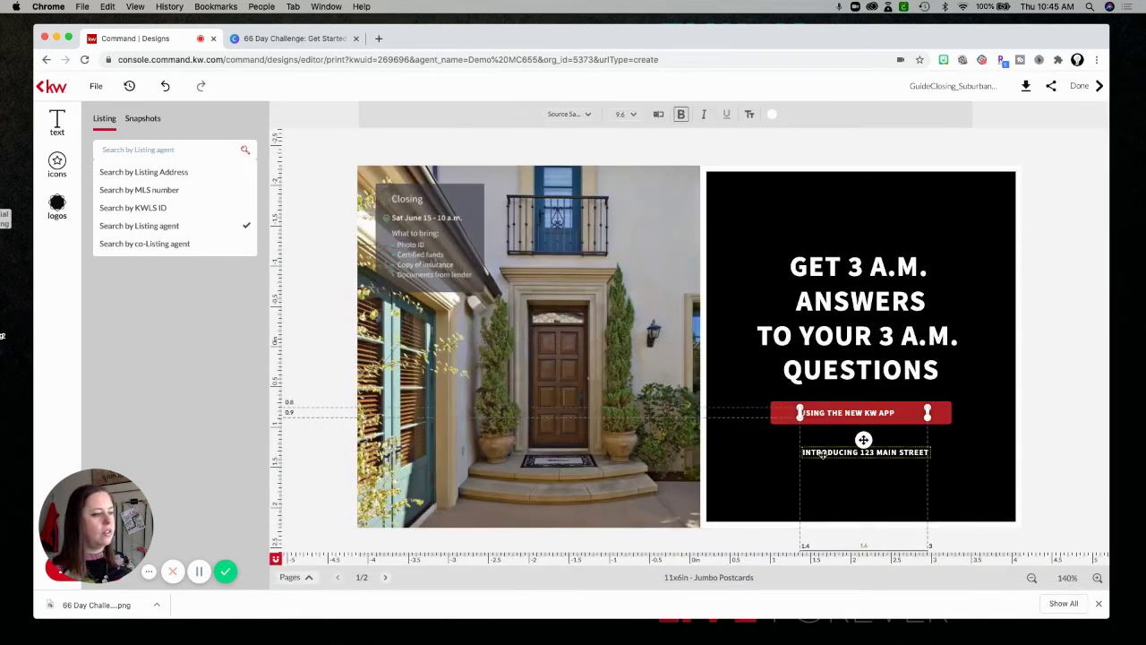
Enlarge the address text to size 23.5 and place it atop the black panel above GET 3 A.M.
left_click_drag(815, 258, 814, 220)
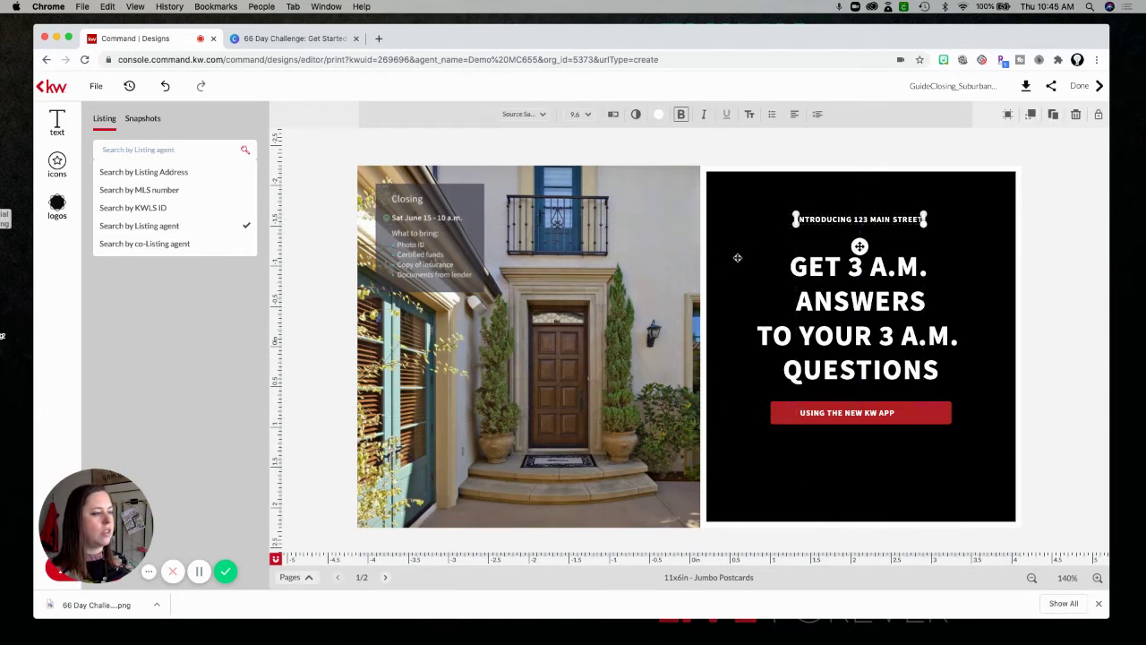
left_click_drag(796, 219, 662, 271)
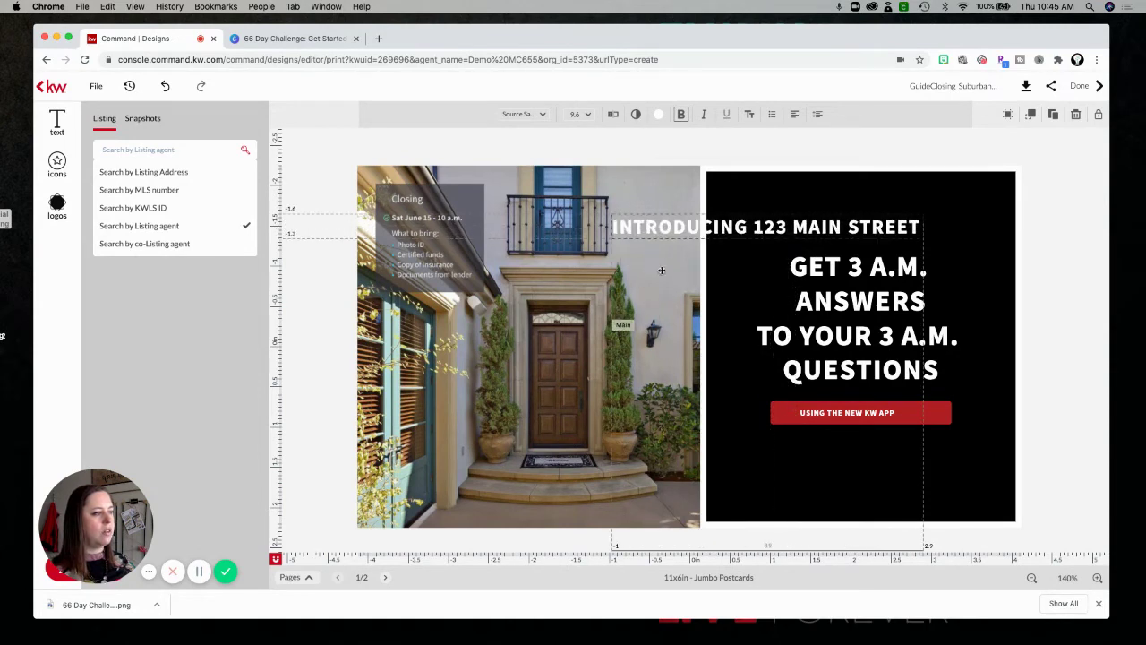
left_click_drag(711, 230, 819, 208)
left_click(845, 265)
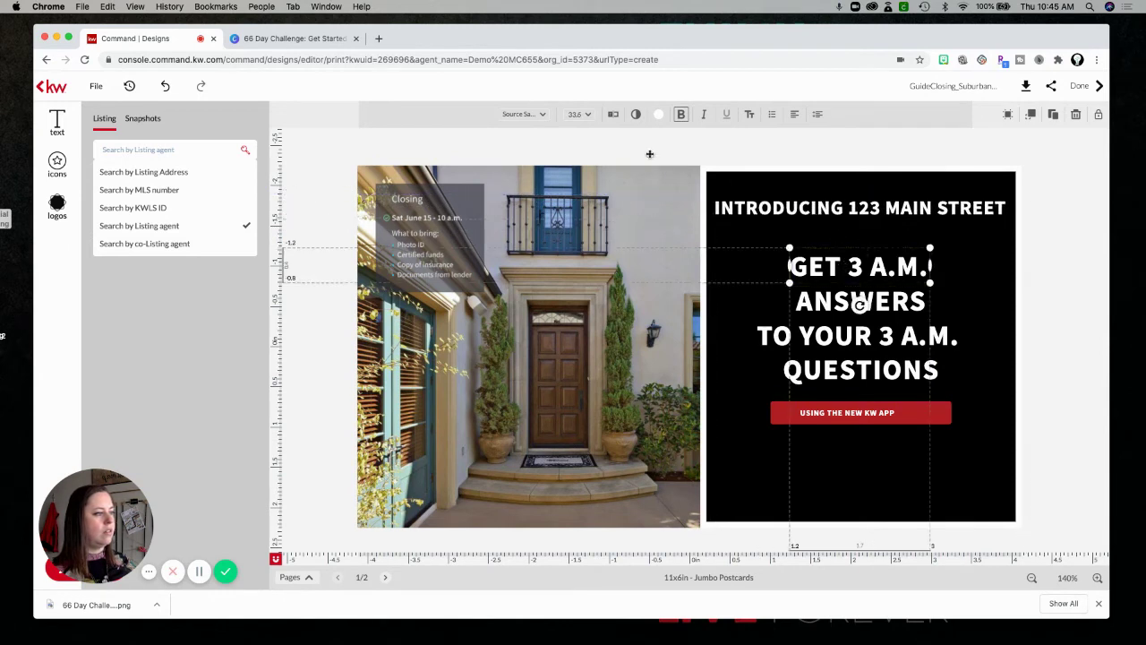
left_click(658, 113)
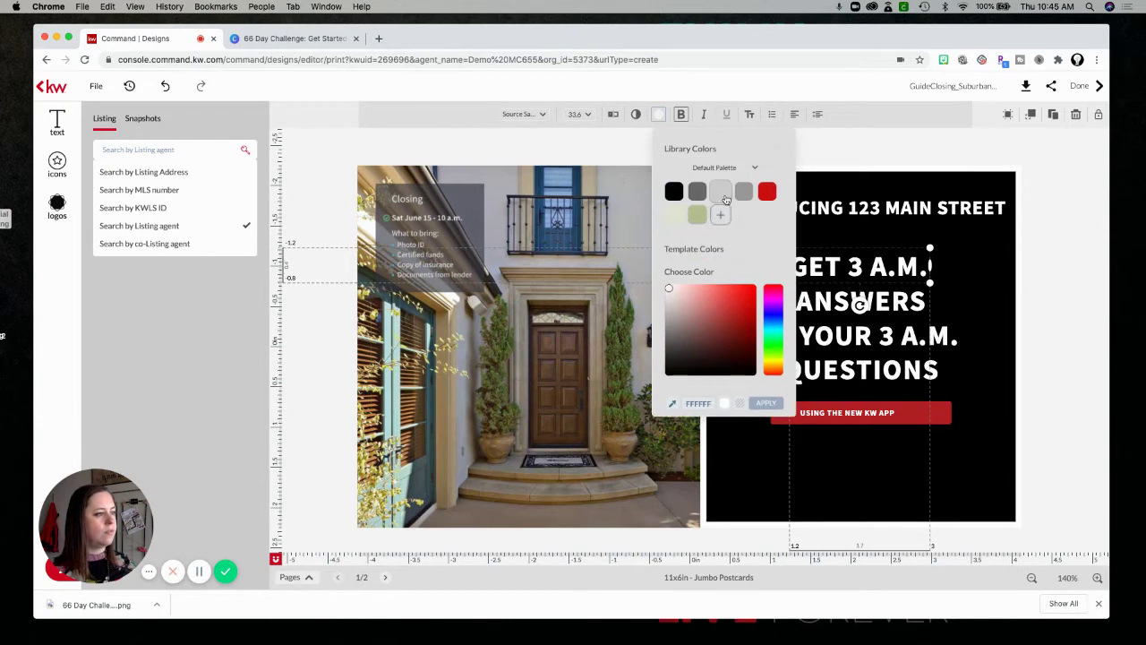
Apply the light grey library swatch to GET 3 A.M., ANSWERS, TO YOUR 3 A.M. and QUESTIONS.
left_click(721, 192)
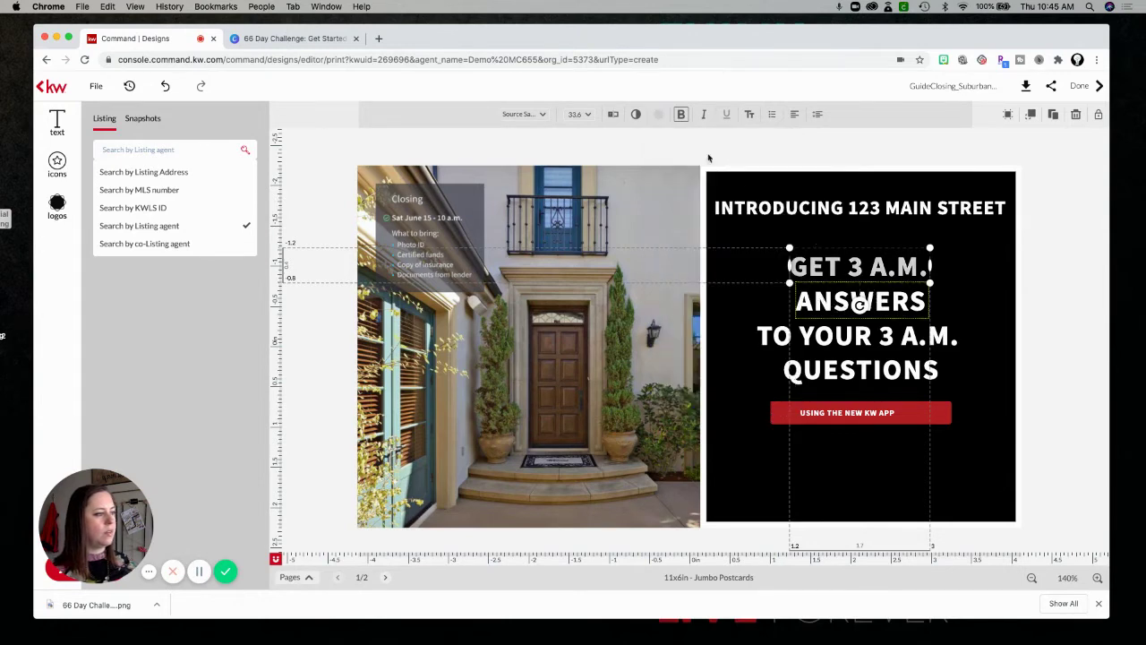
left_click(863, 303)
left_click(658, 114)
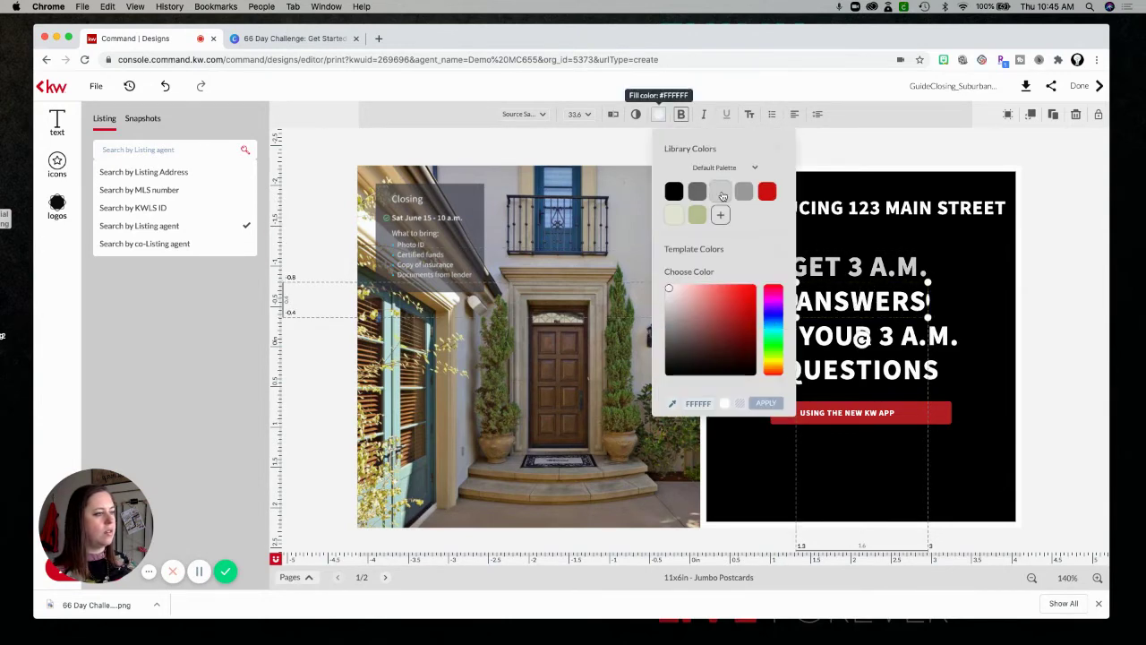
left_click(722, 193)
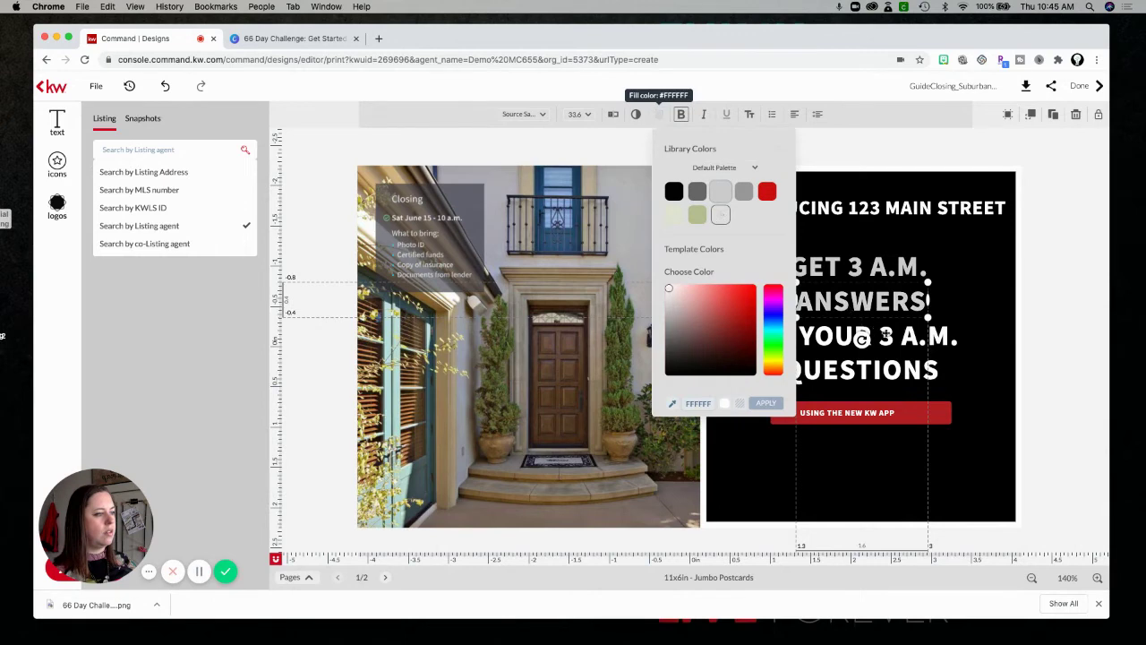
left_click(658, 114)
left_click(721, 192)
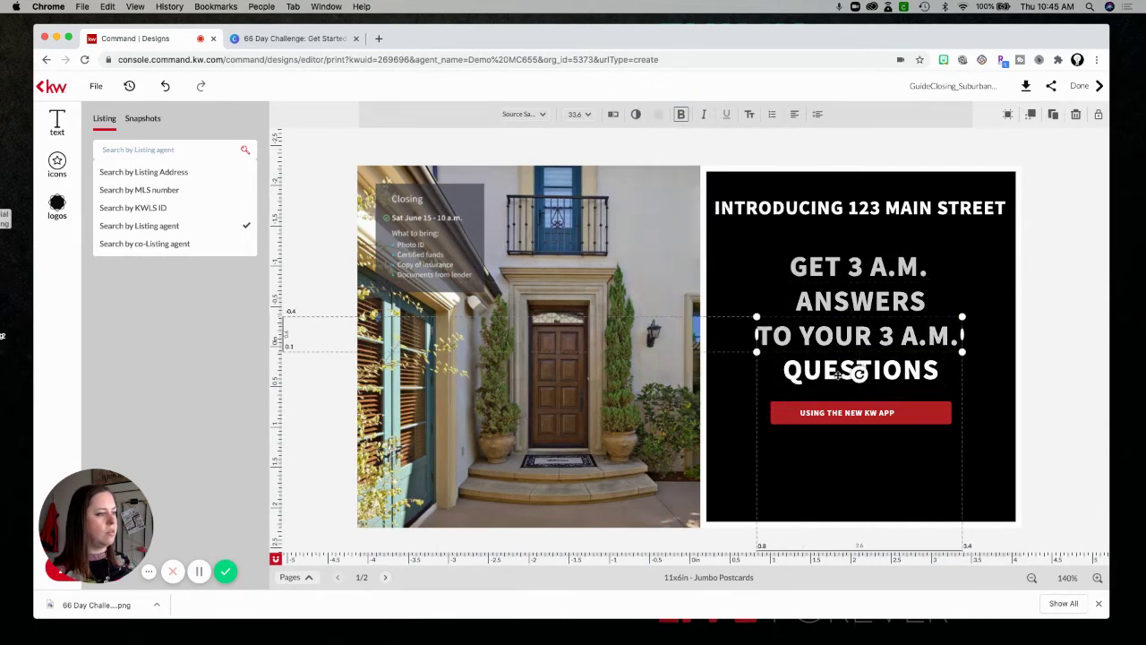
left_click(837, 371)
left_click(659, 116)
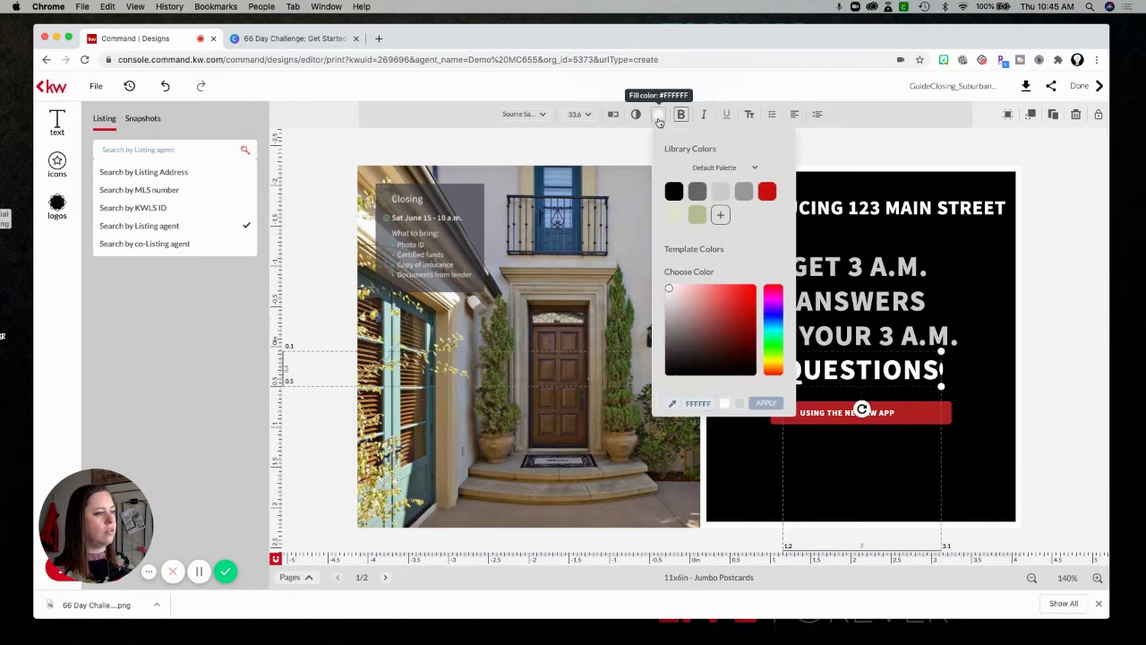
left_click(851, 206)
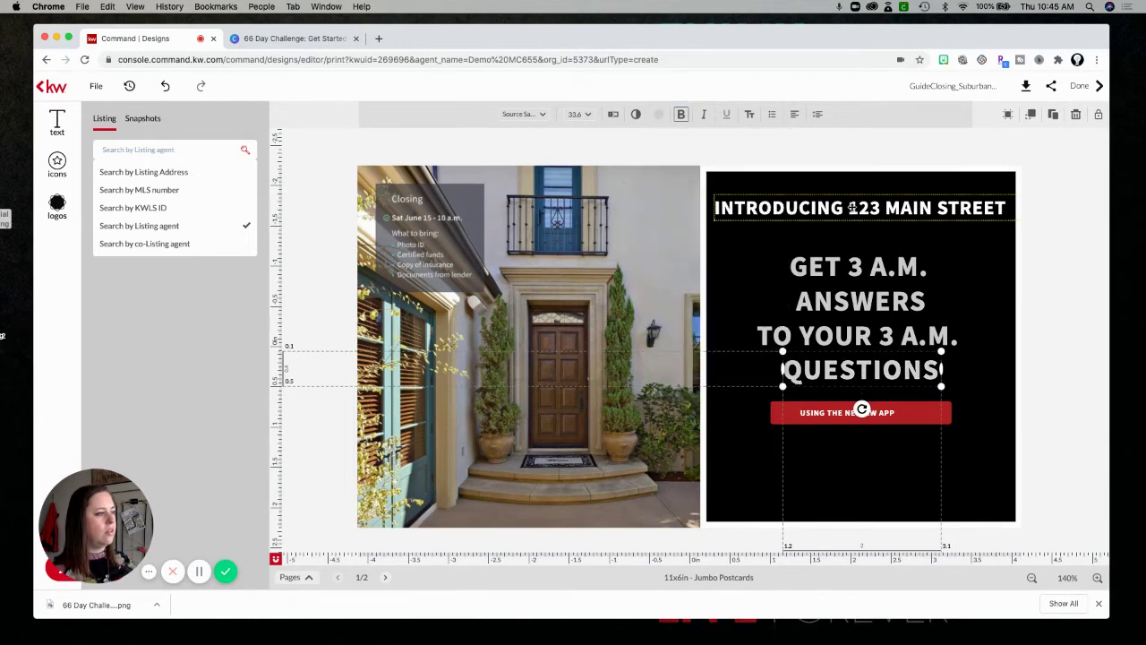
left_click(851, 206)
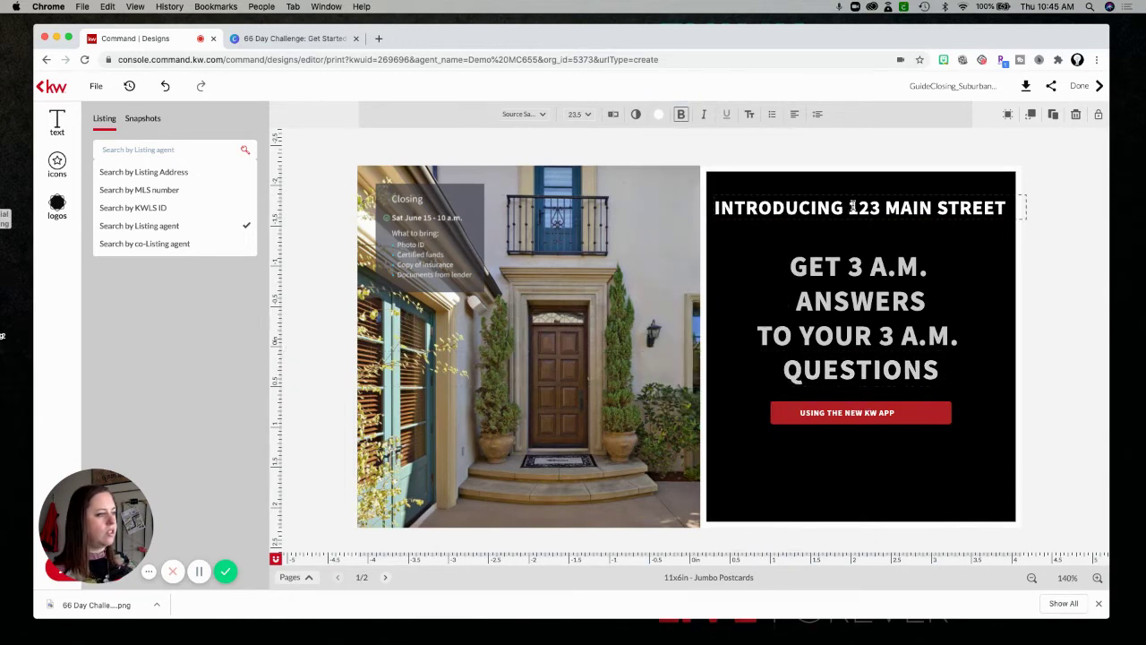
Put 123 MAIN STREET on its own line and centre-align the heading text.
key("Return")
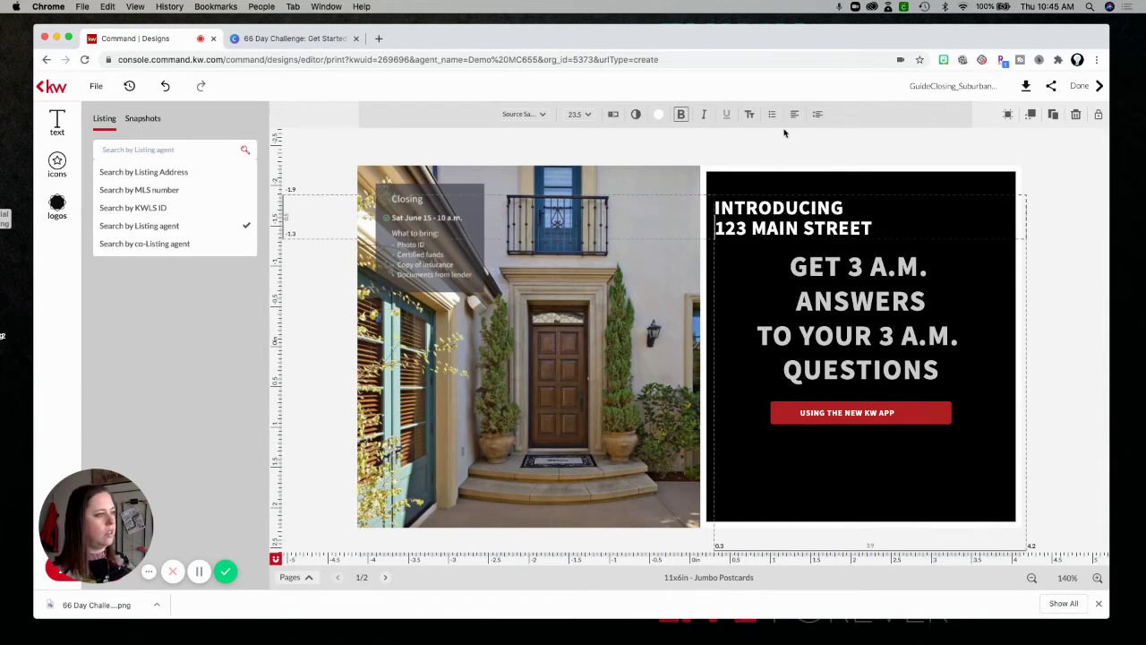
left_click(794, 114)
left_click(866, 145)
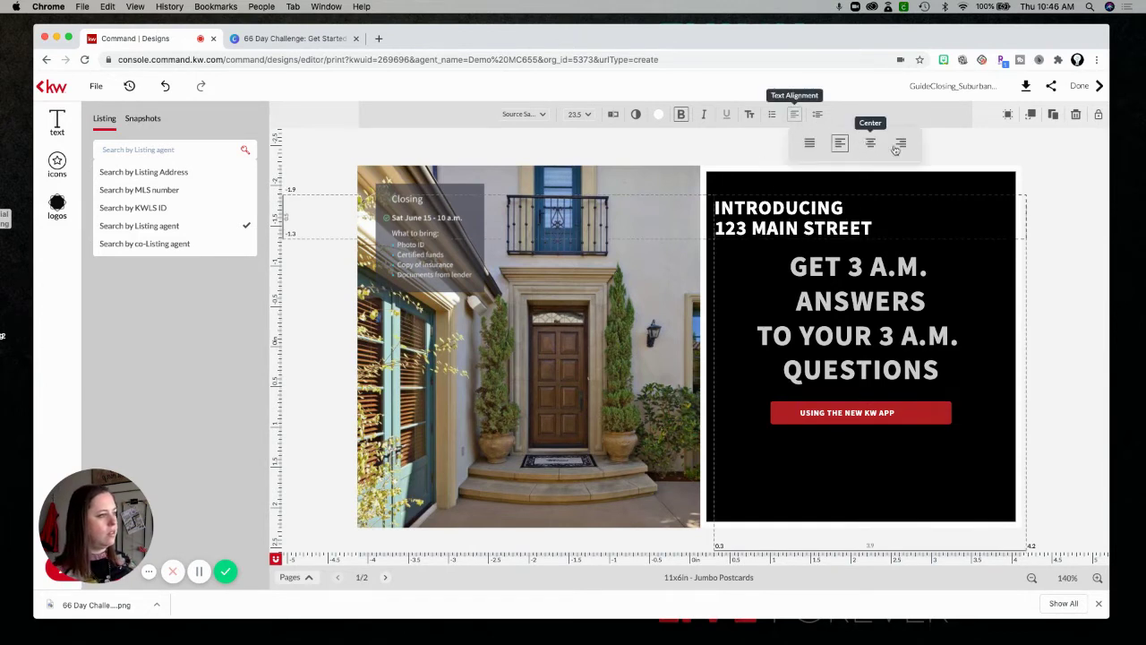
left_click(874, 208)
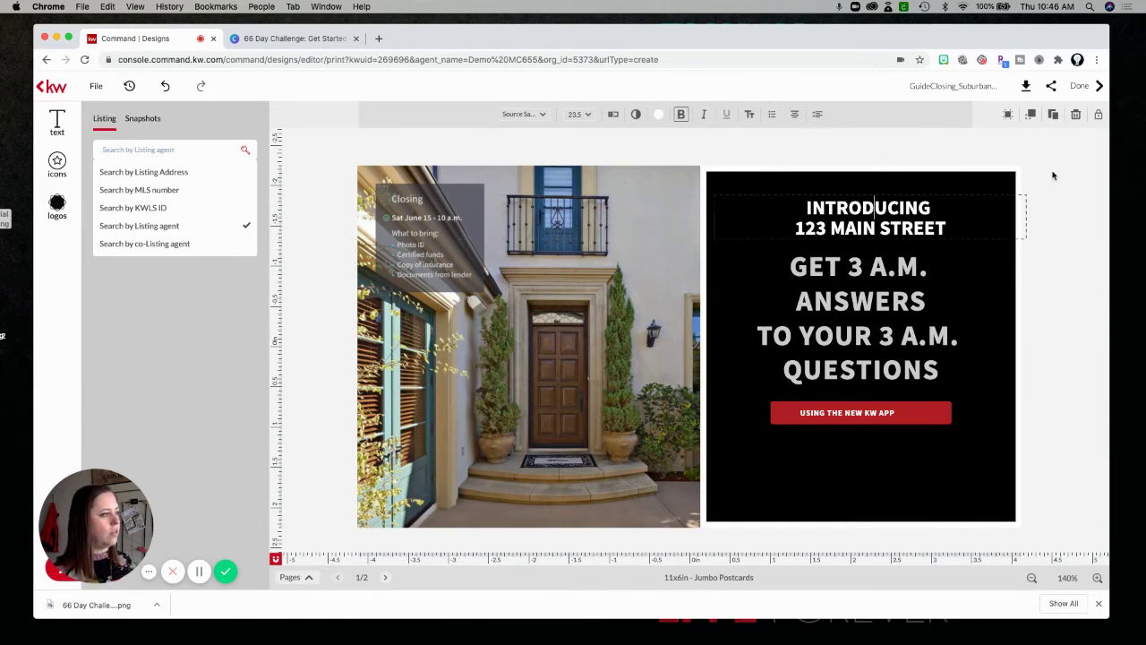
Widen the address heading box to span the black panel, size 30.5, and centre it.
left_click(950, 213)
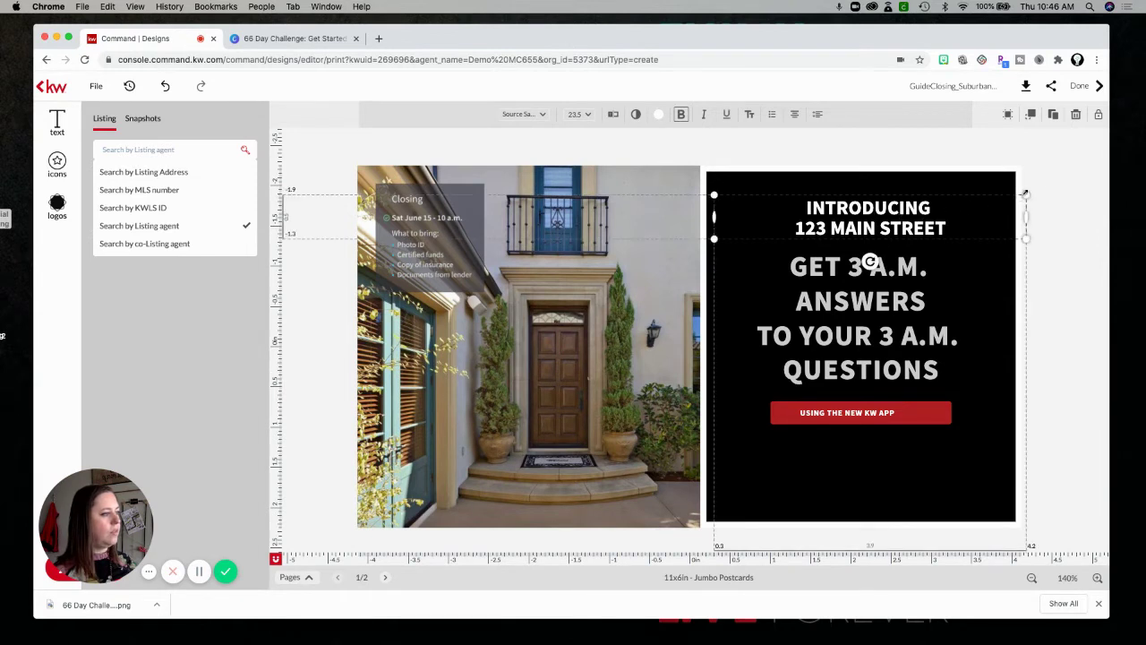
left_click_drag(1025, 193, 1089, 157)
left_click(926, 215)
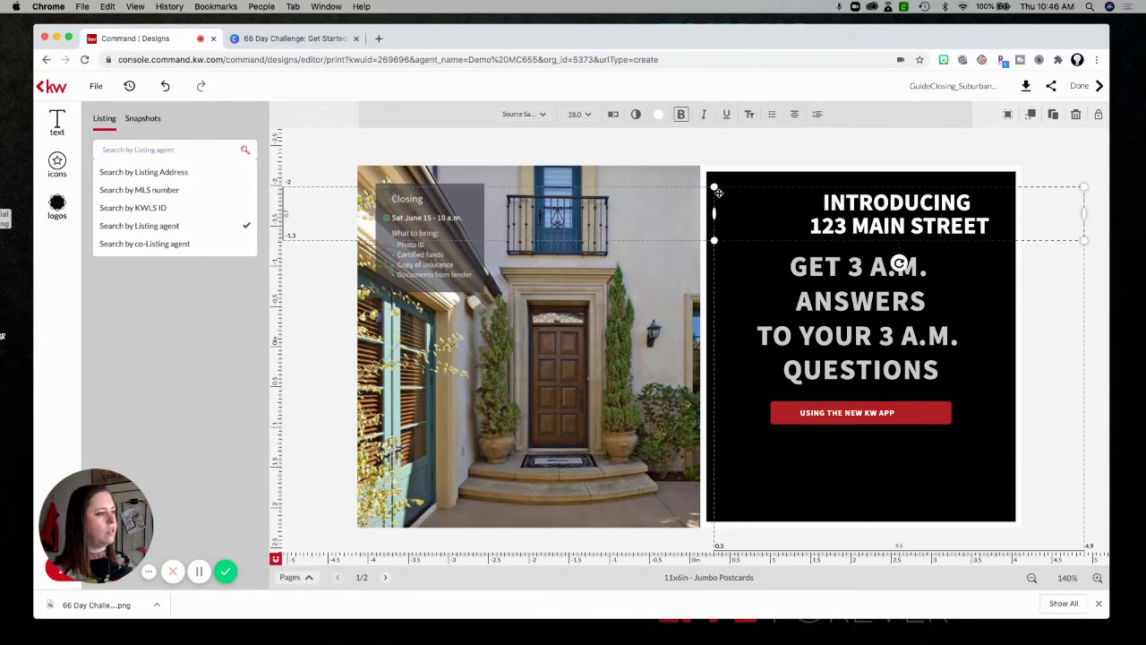
left_click_drag(713, 187, 680, 182)
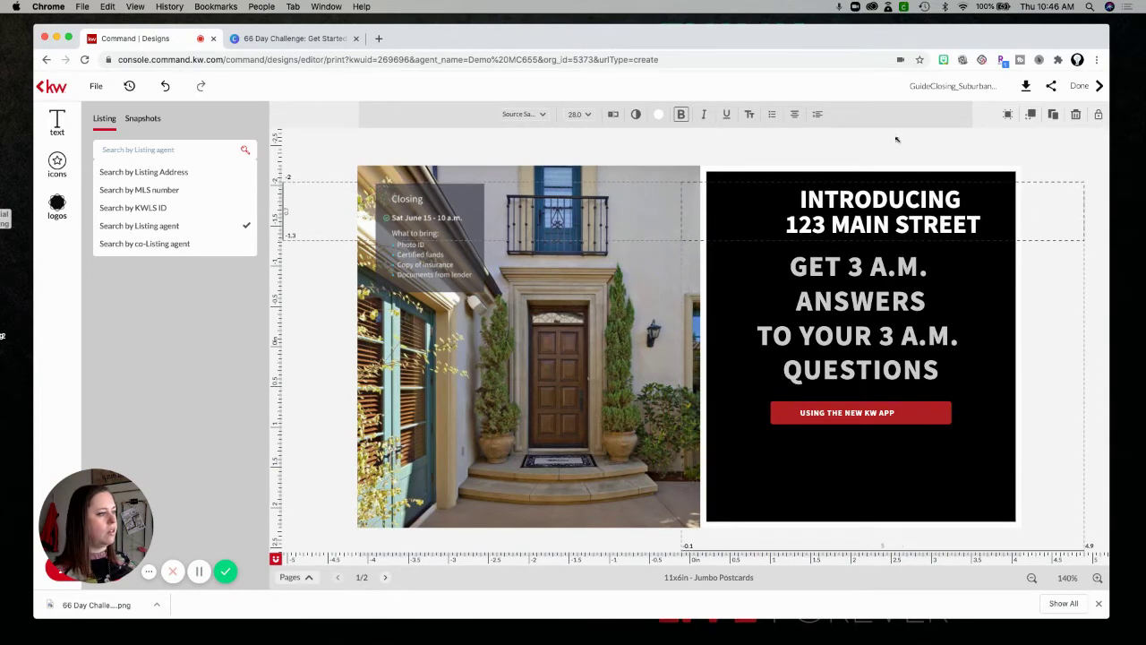
mouse_move(863, 212)
left_mouse_down()
mouse_move(853, 212)
mouse_move(872, 205)
left_mouse_up()
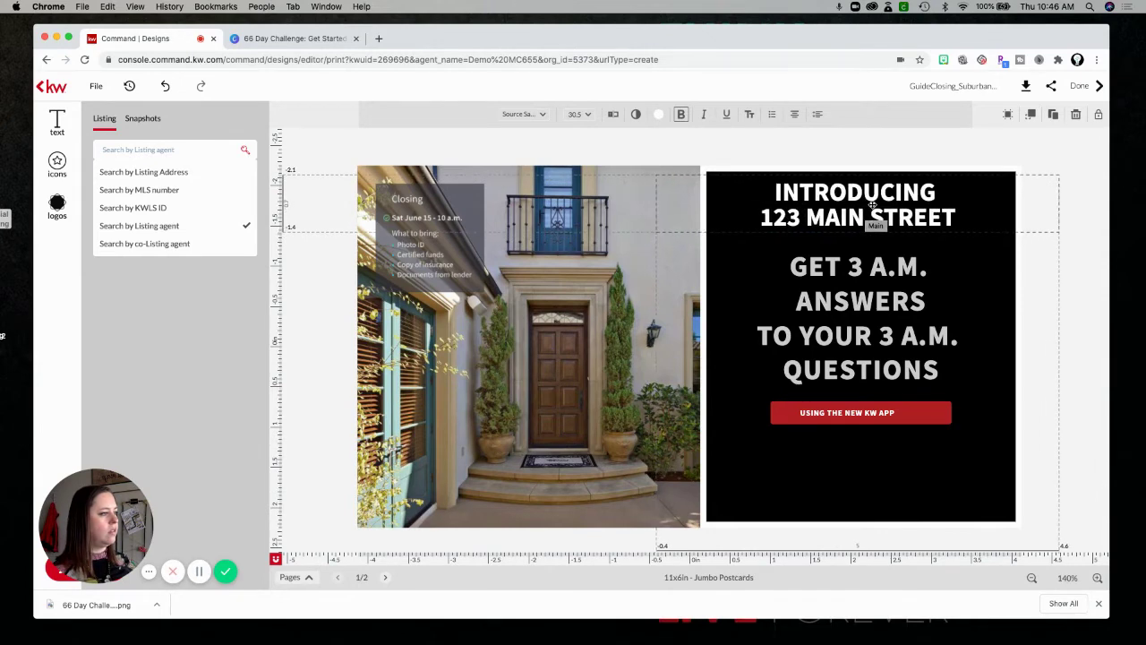
left_click(1082, 302)
left_click(840, 267)
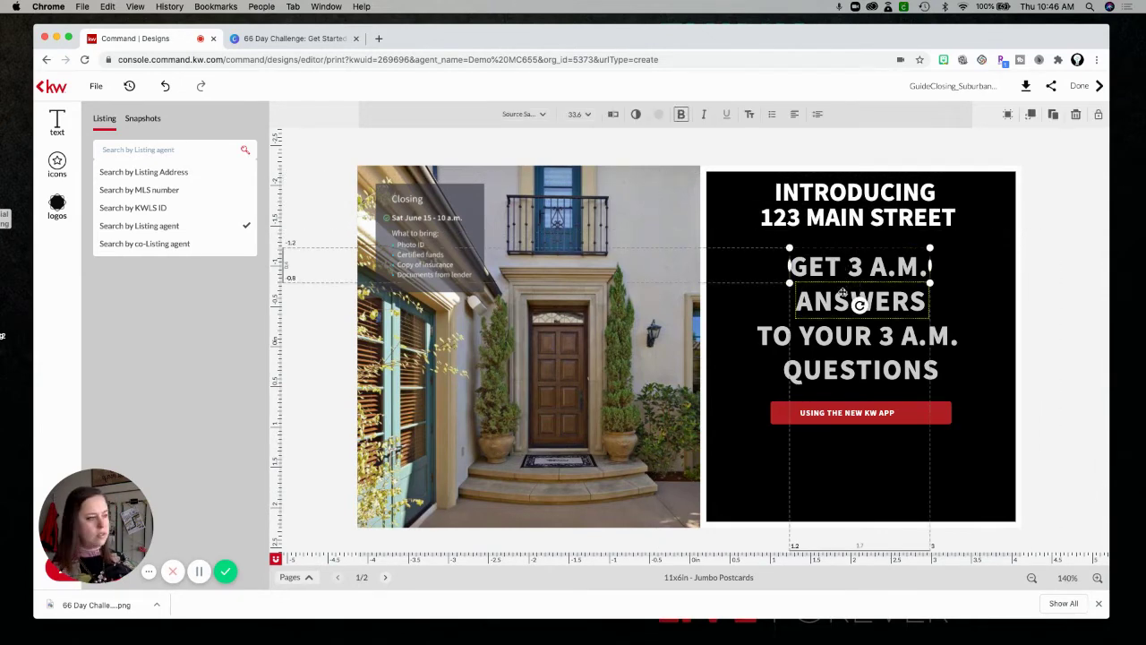
Move the grey headline and red button lower and nudge the address heading down.
left_click(838, 305, "shift")
left_click(833, 337, "shift")
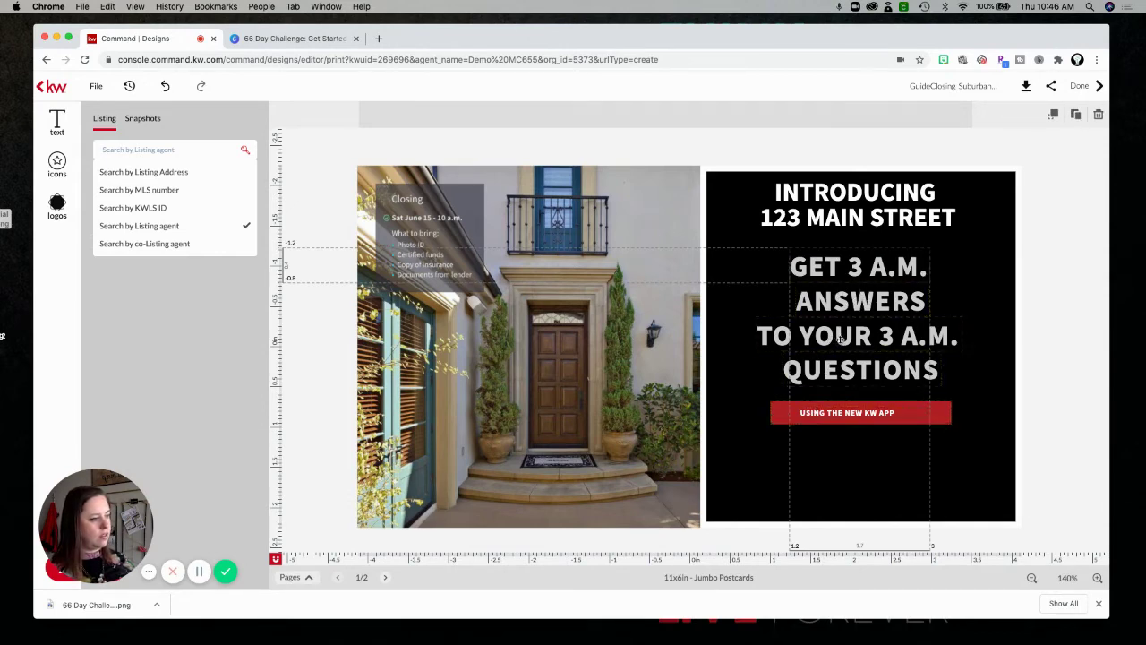
left_click_drag(840, 369, 843, 402)
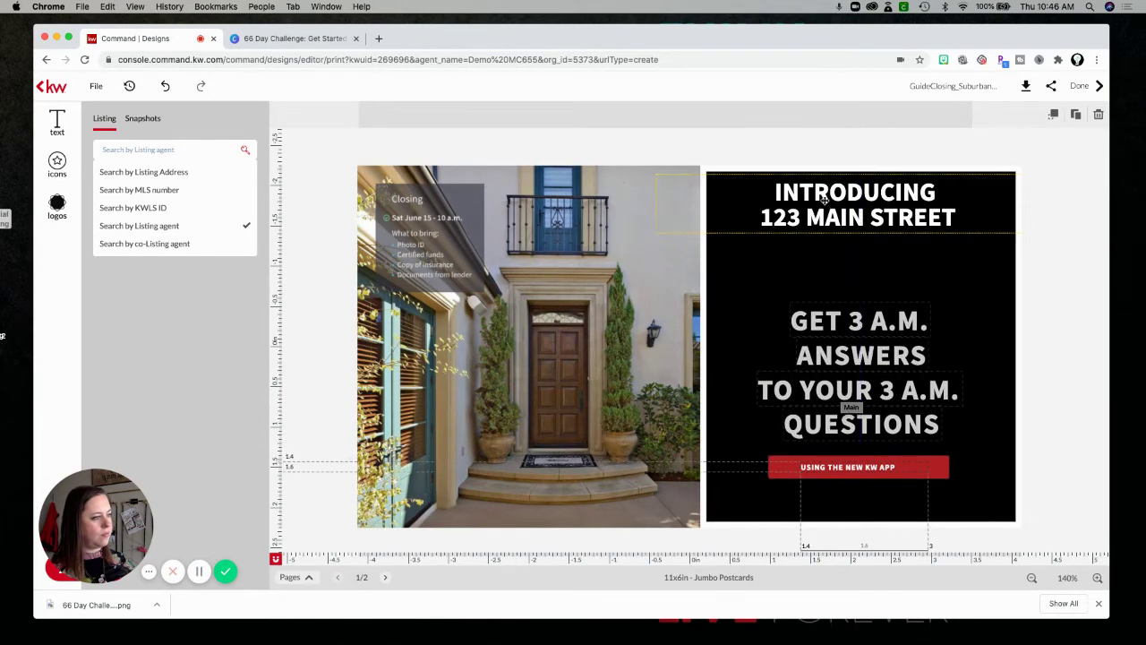
left_click_drag(826, 221, 836, 229)
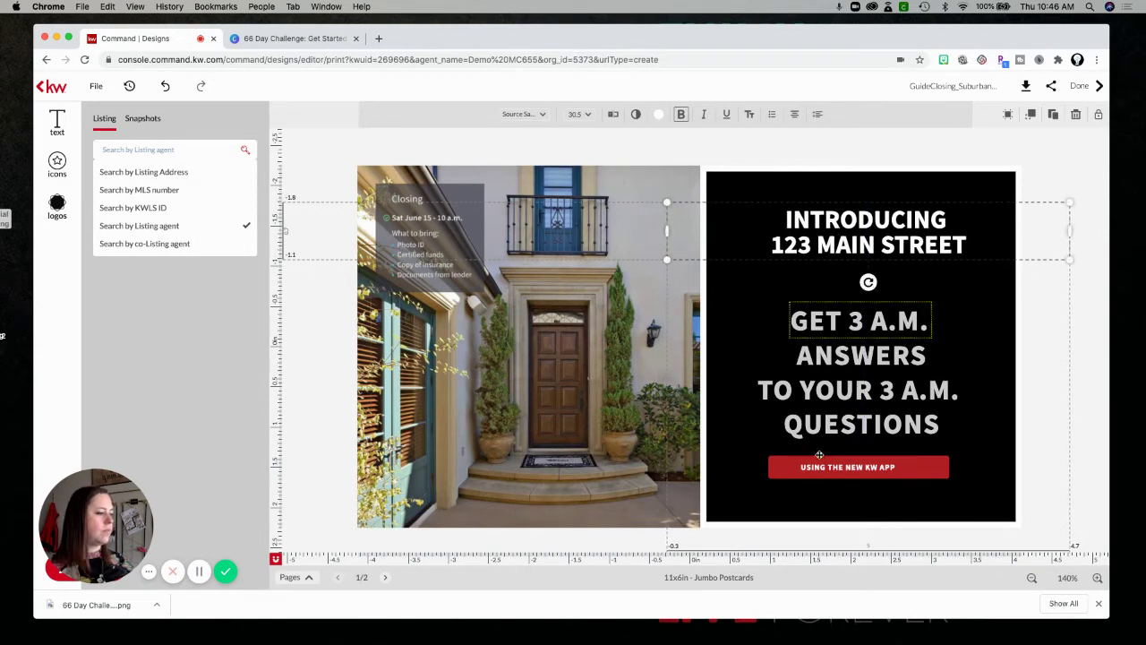
Centre-align the text of the red USING THE NEW KW APP button.
left_click(905, 468)
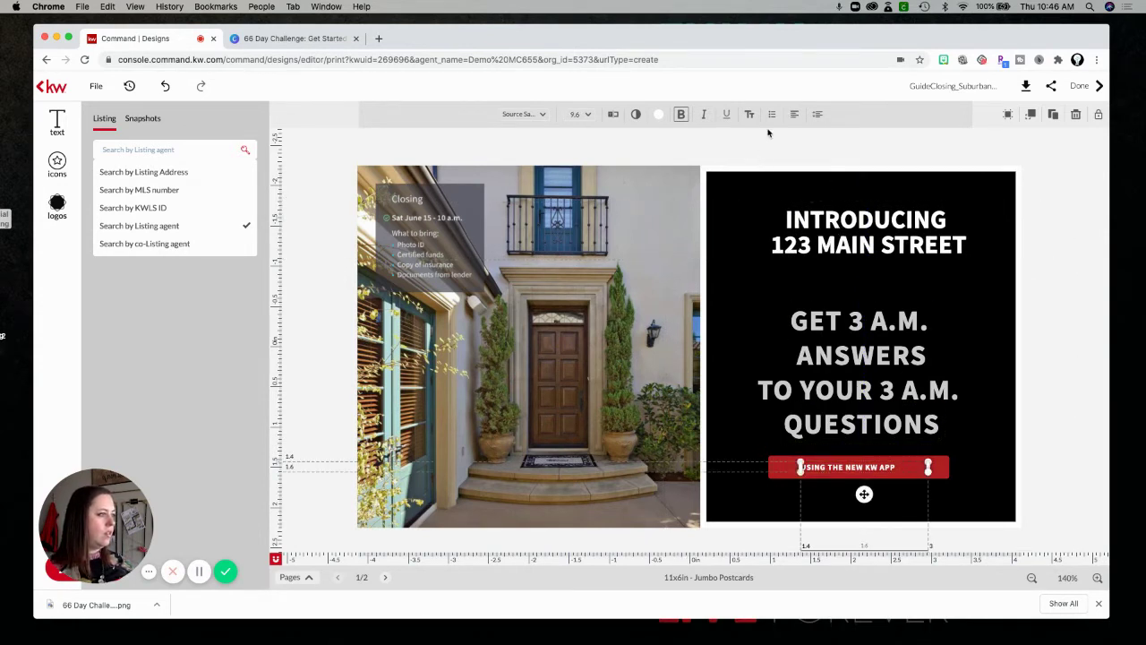
left_click(795, 116)
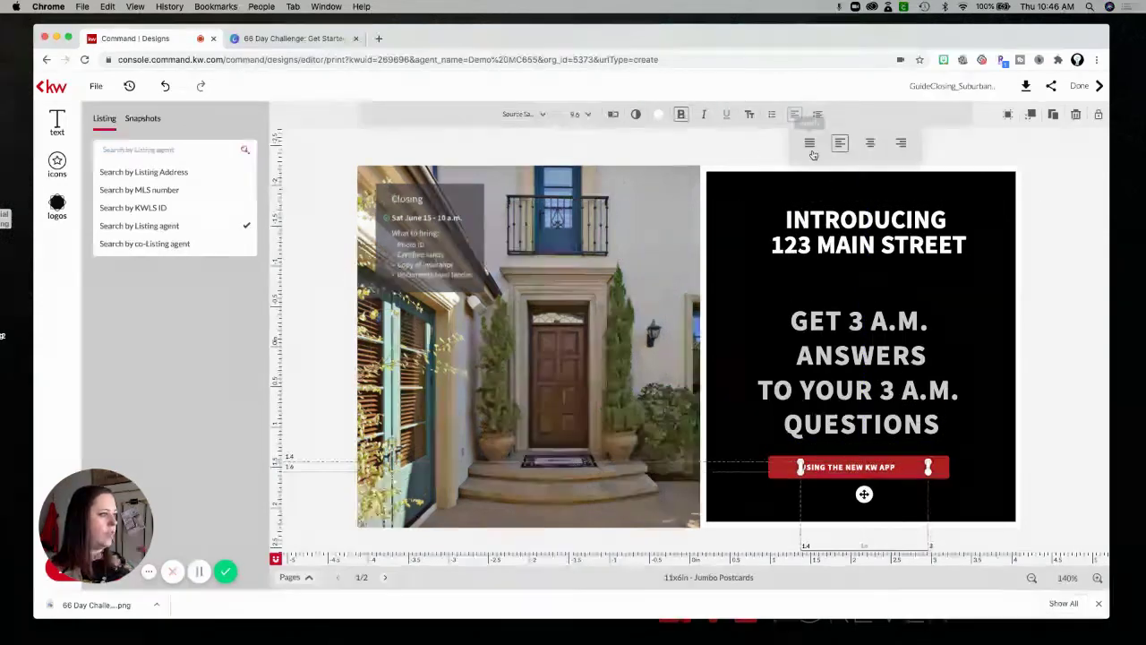
left_click(868, 147)
left_click(1025, 175)
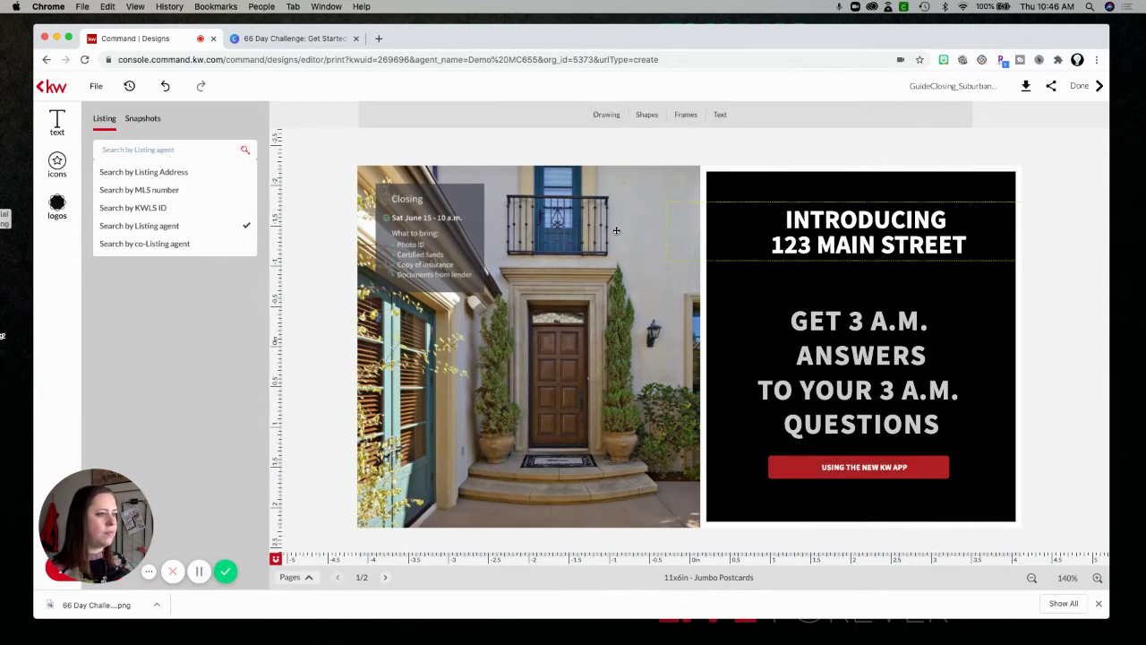
left_click(409, 202)
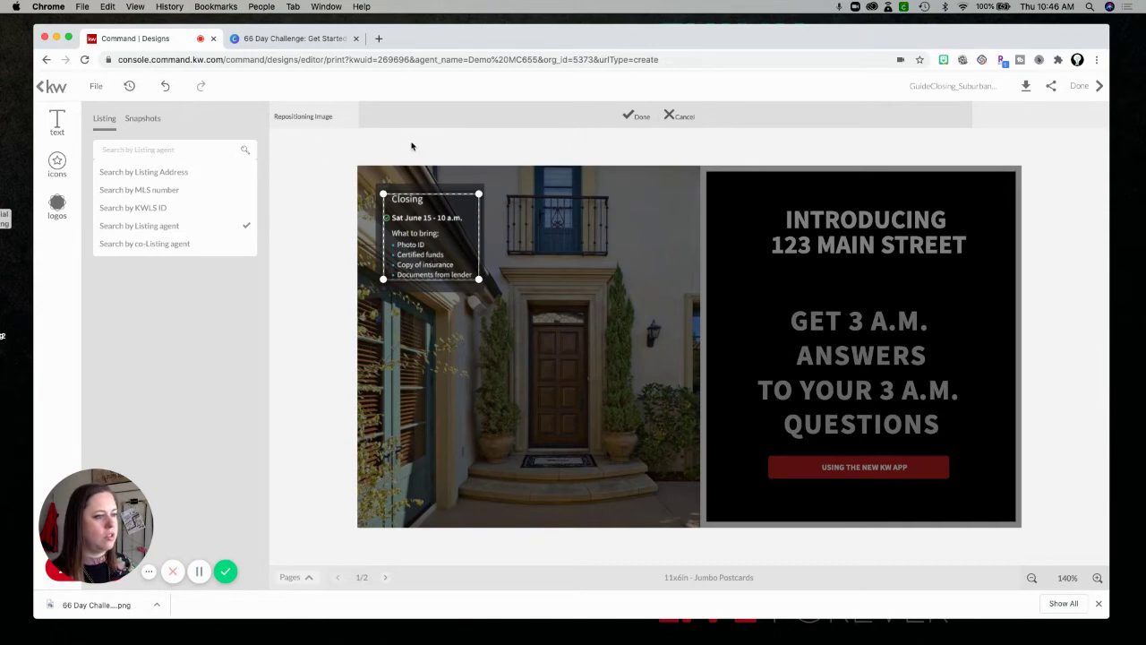
left_click(635, 117)
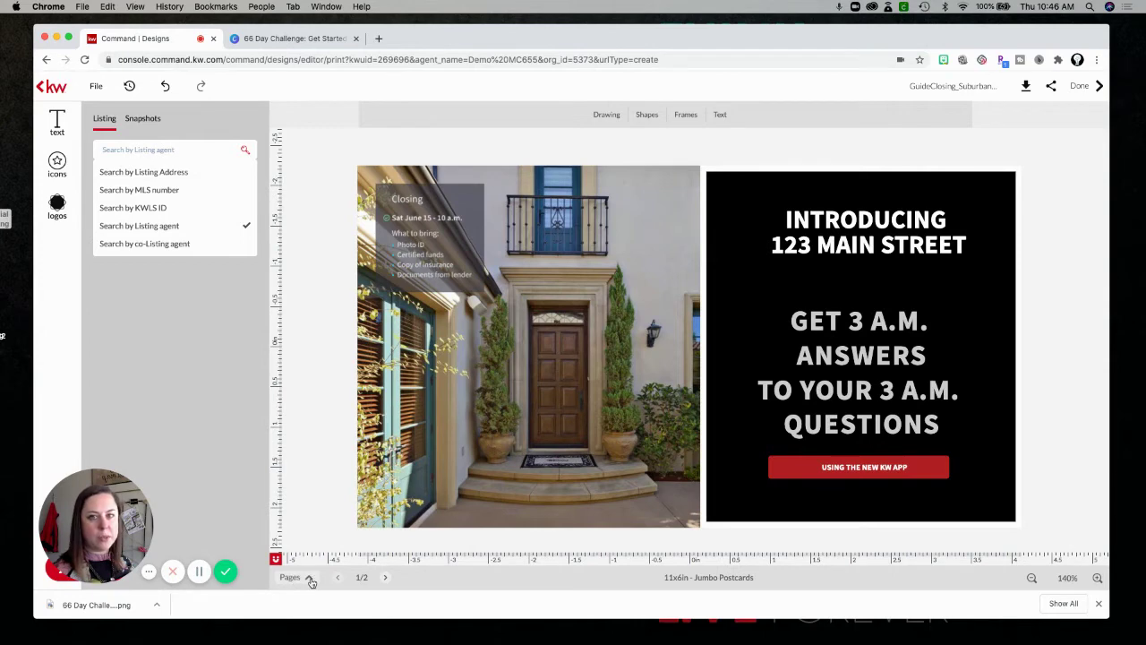
Move to the postcard's second page and delete the greeting line above the message.
left_click(387, 581)
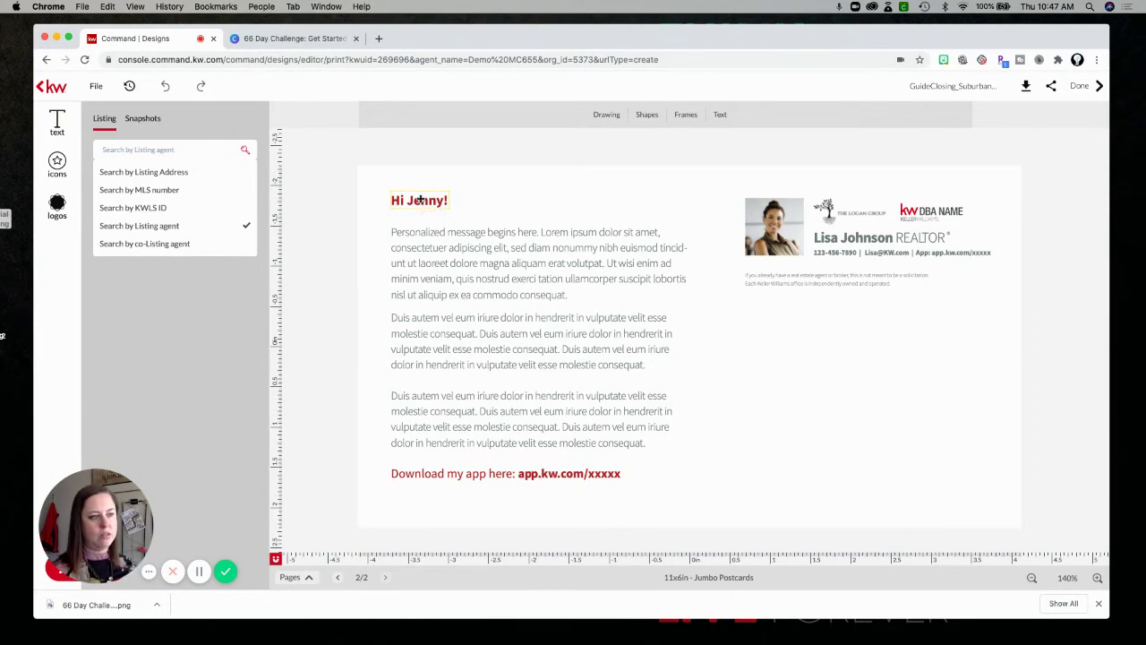
left_click(420, 201)
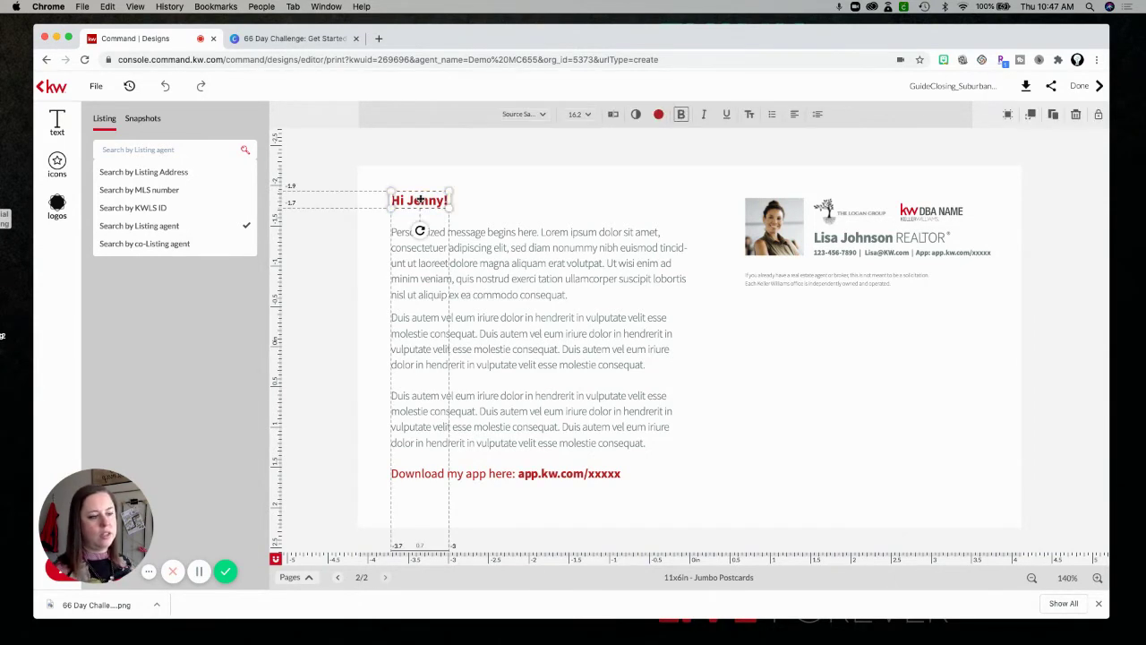
left_click(1077, 115)
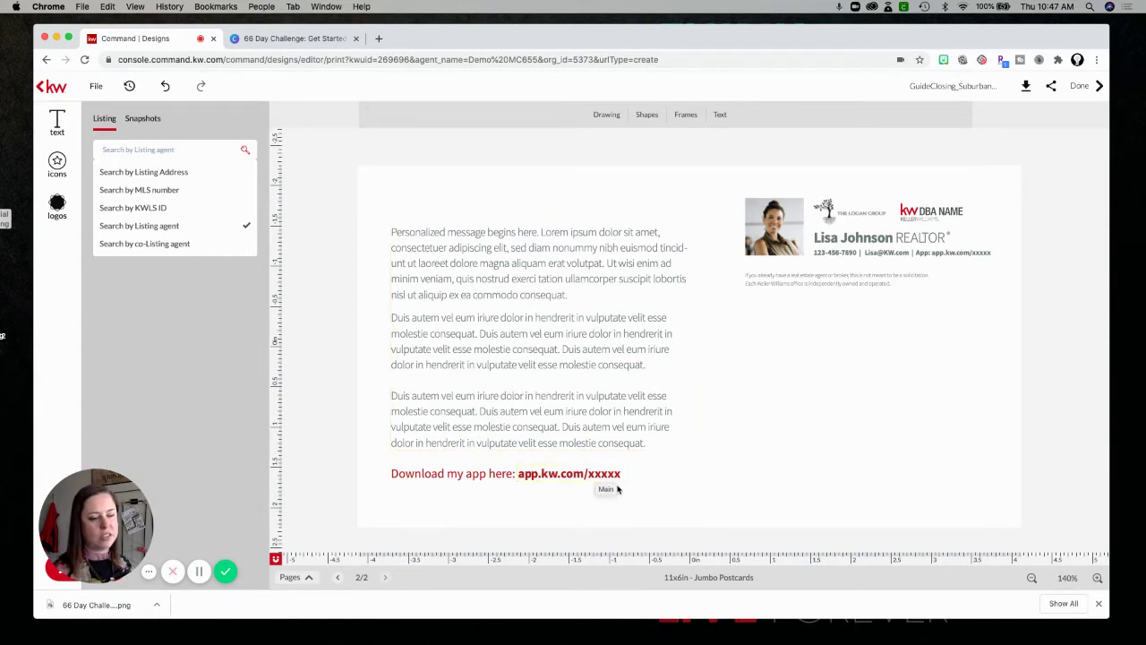
Inspect the app.kw.com/xxxxx link placeholder and the KW DBA NAME logo without changing them.
left_click(611, 475)
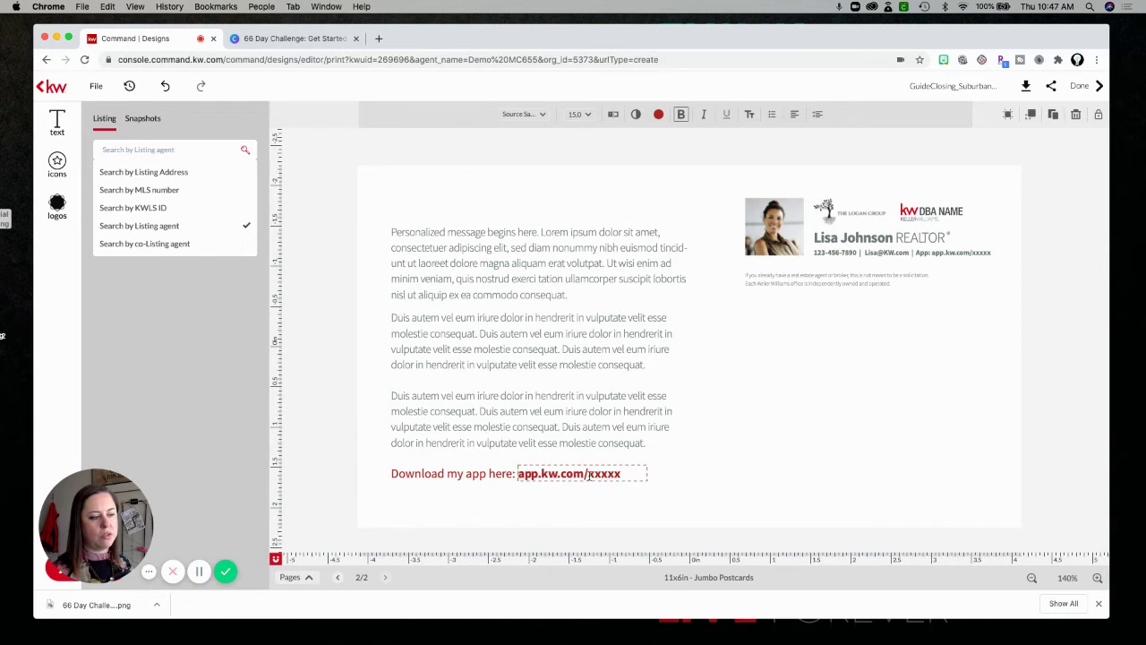
left_click_drag(587, 475, 627, 476)
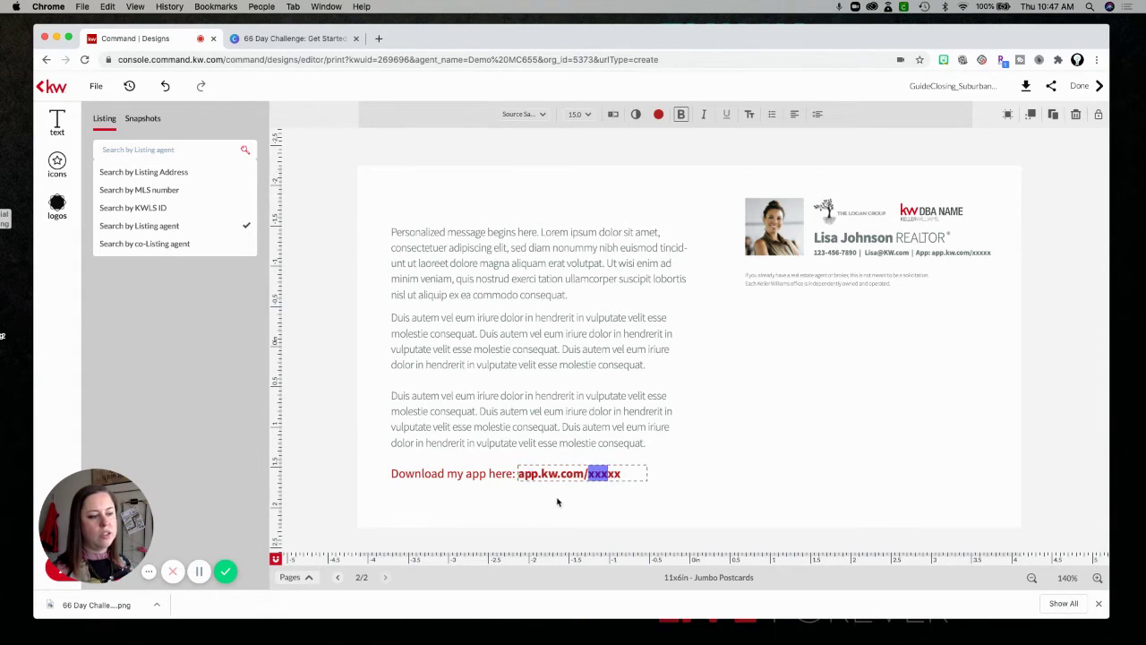
left_click(526, 479)
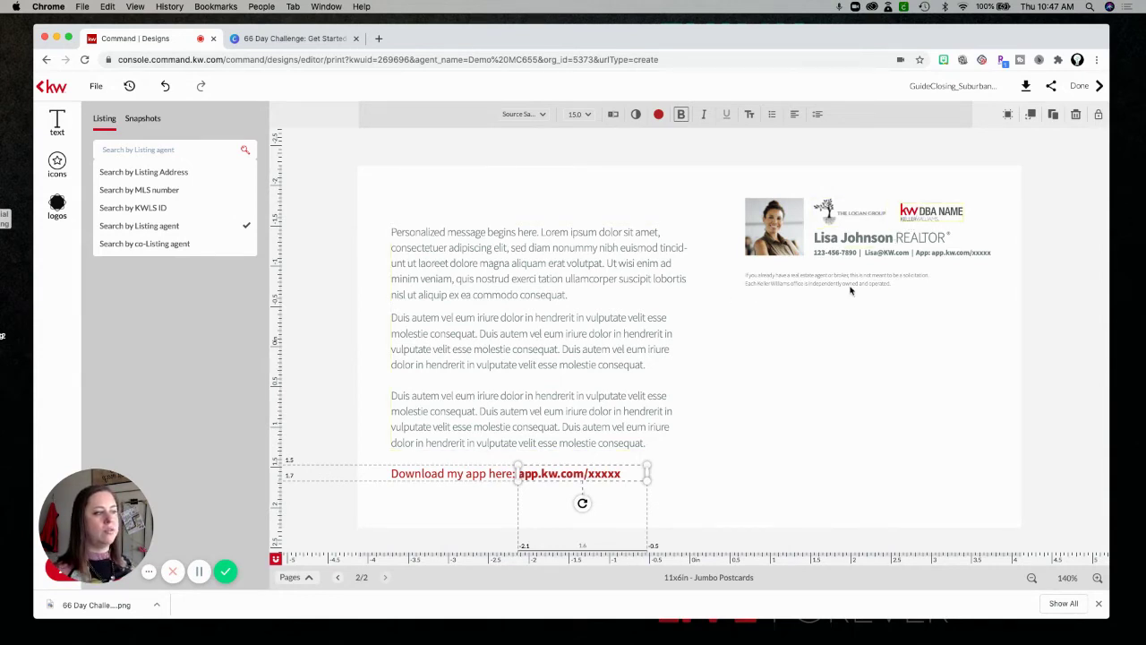
left_click(927, 213)
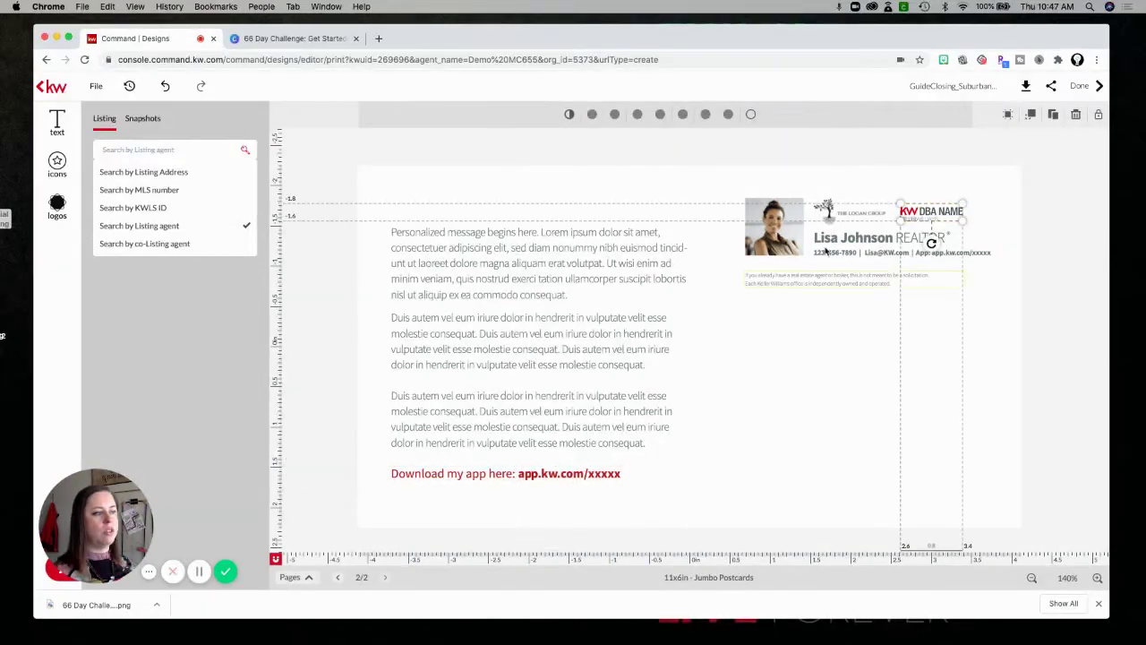
left_click(802, 336)
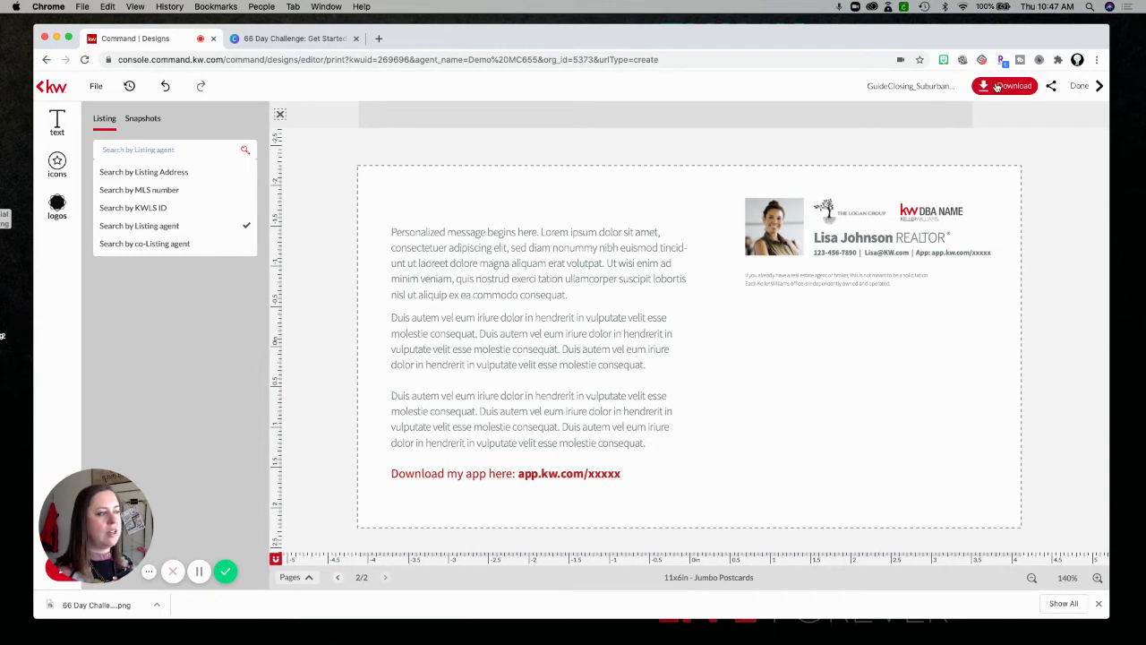
Set the PDF download to High resolution print quality with Use Manual Bleed enabled.
left_click(997, 86)
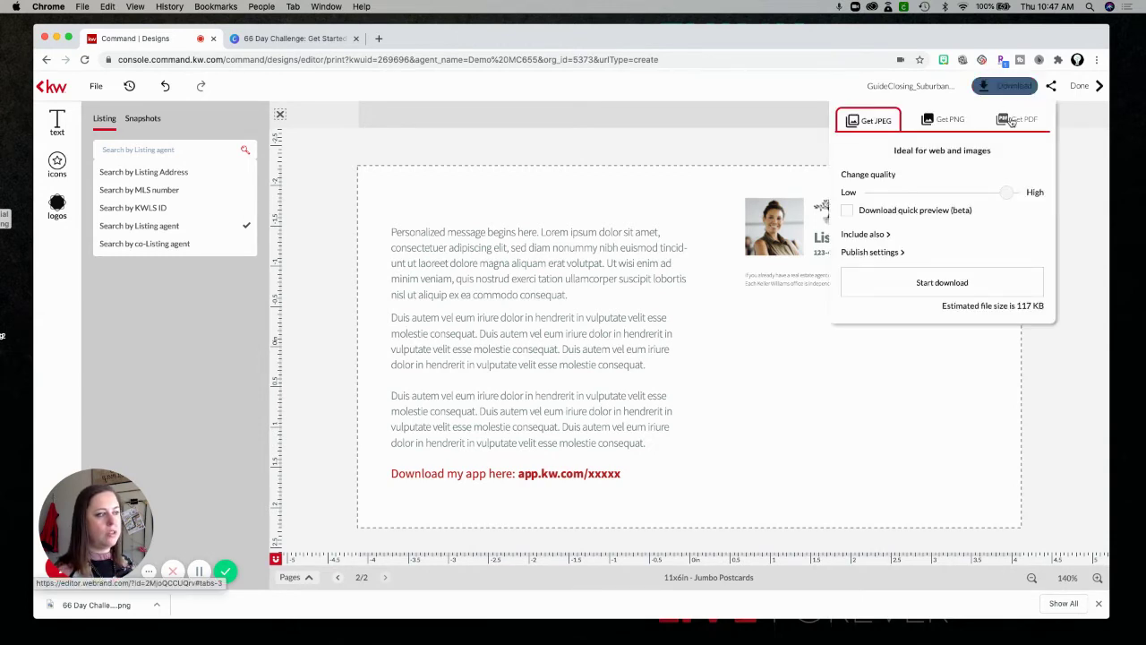
left_click(1012, 121)
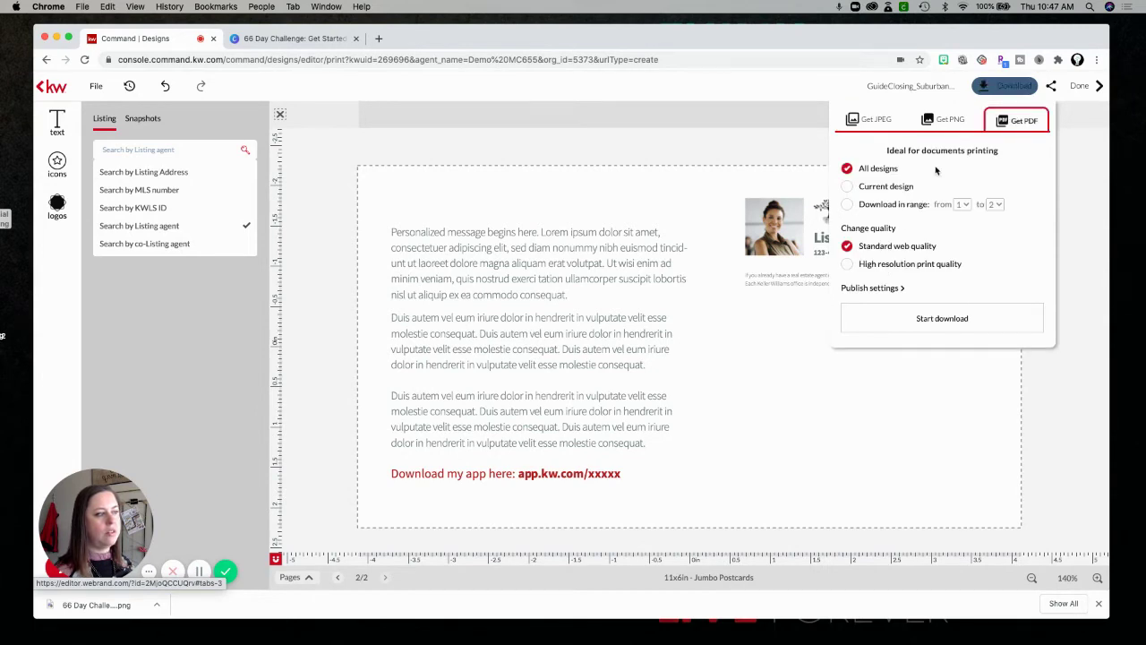
left_click(878, 289)
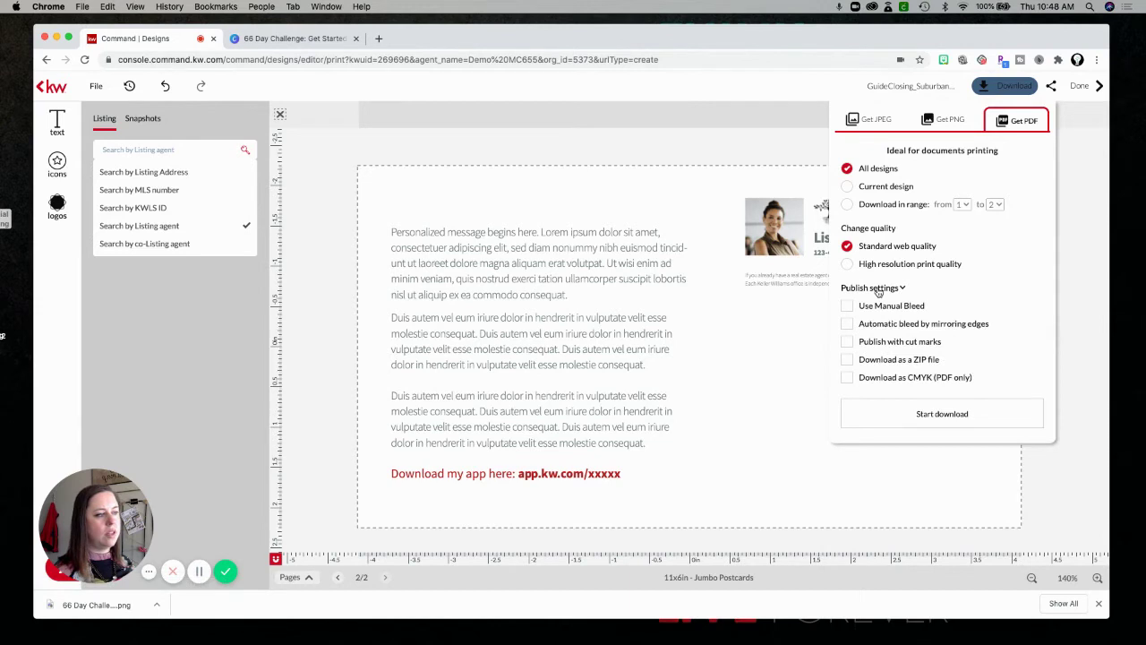
left_click(878, 290)
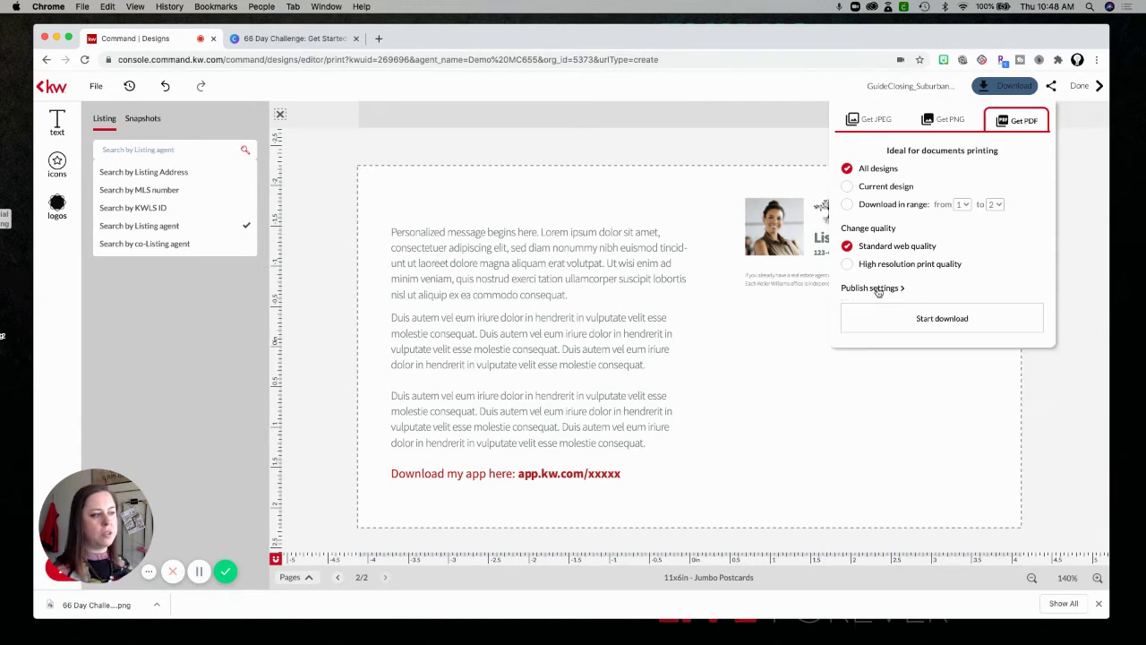
left_click(878, 289)
left_click(847, 265)
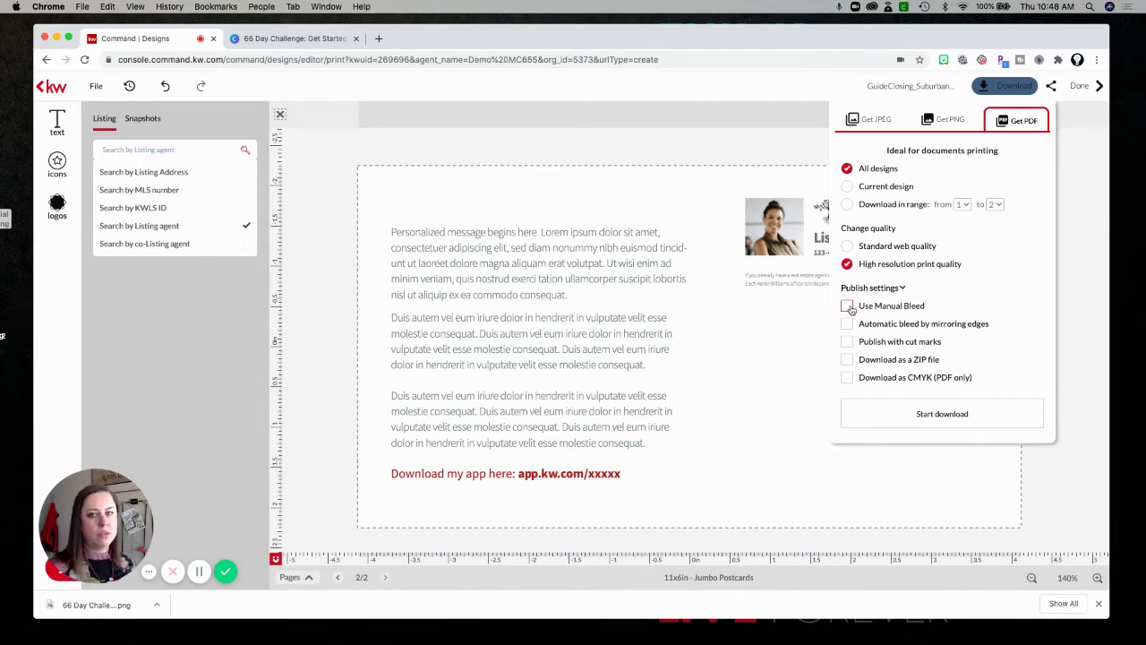
left_click(847, 306)
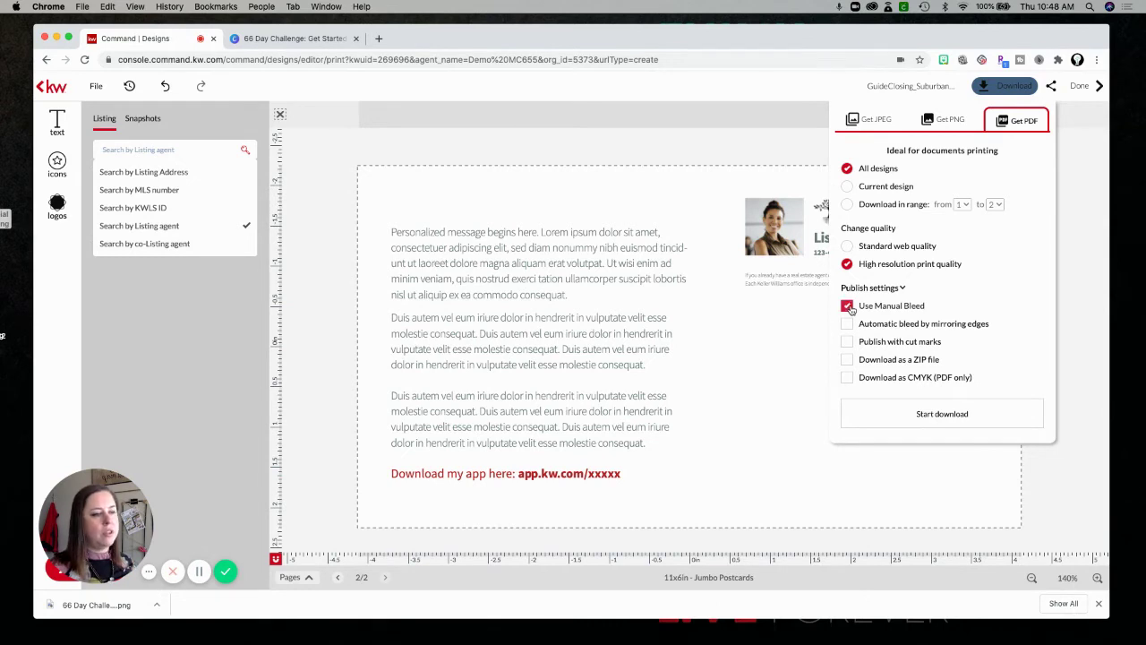
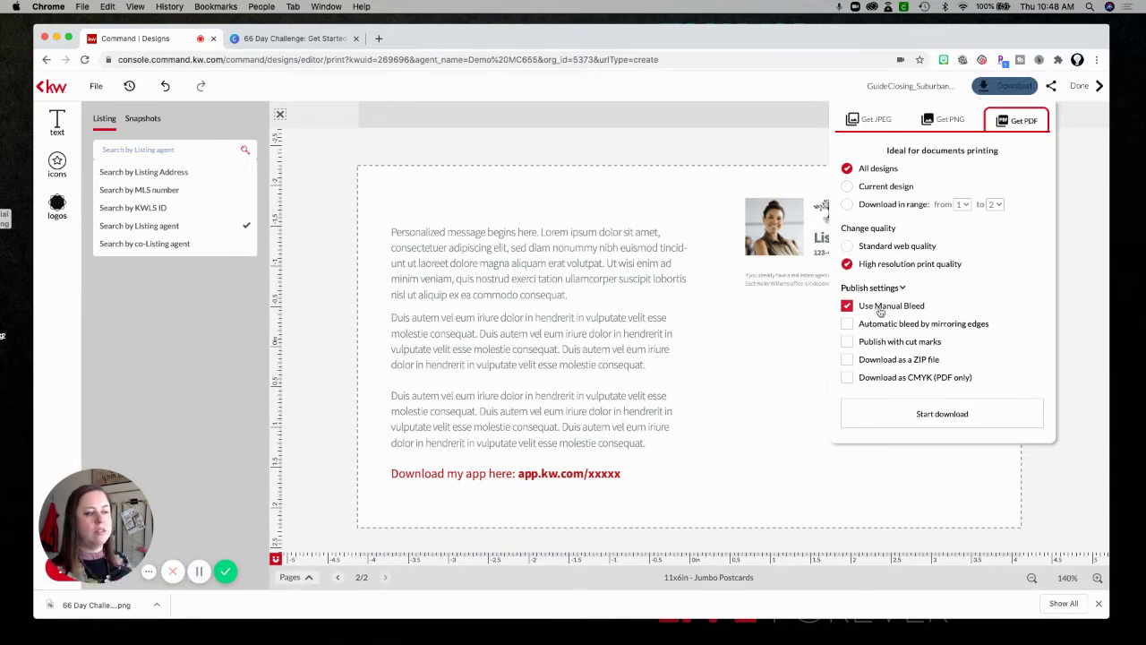
Start the high-resolution, manual-bleed PDF download of all designs for the Jumbo Postcard.
left_click(927, 414)
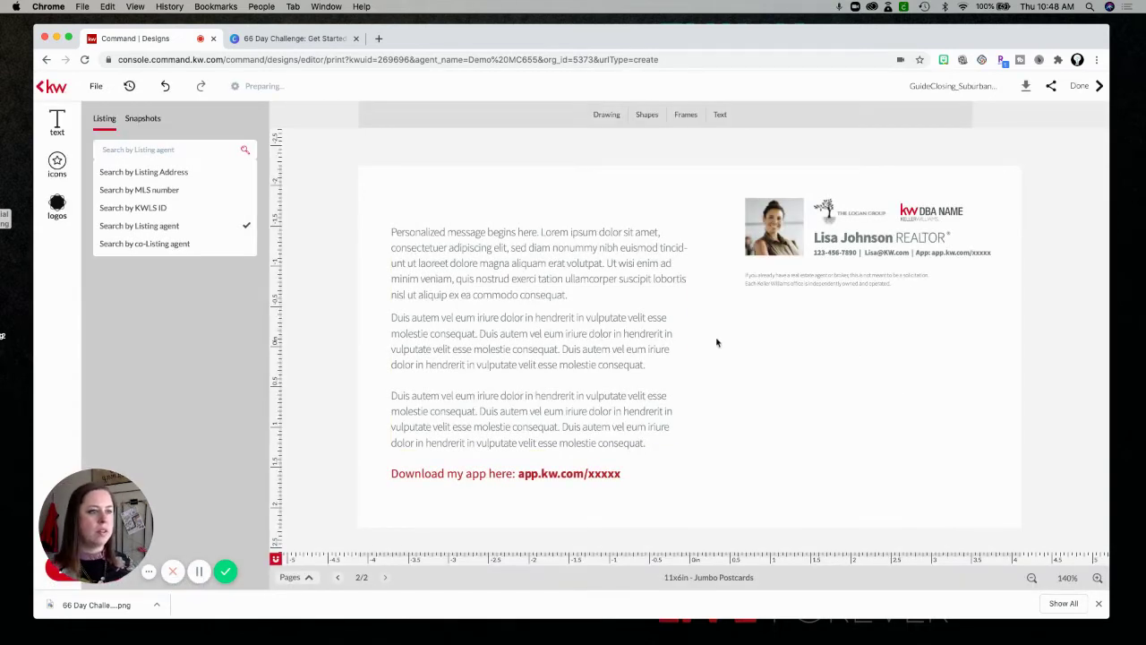
Rename the design to 'POSTCARD TEST' and finish editing with Done.
left_click(940, 87)
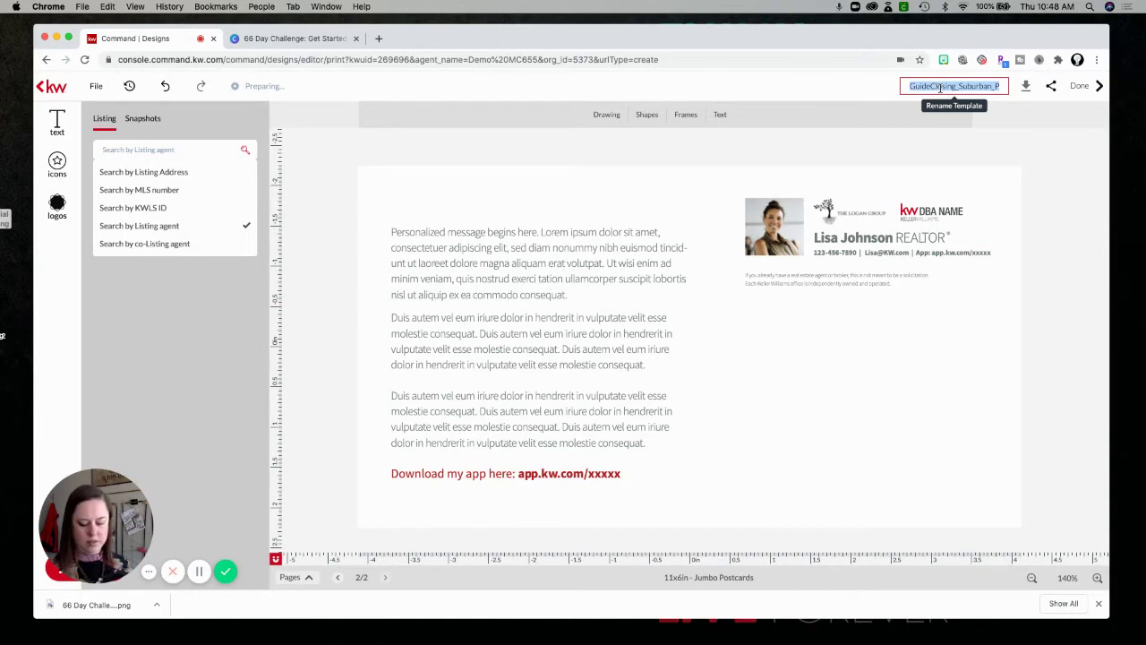
type("POSTCARD")
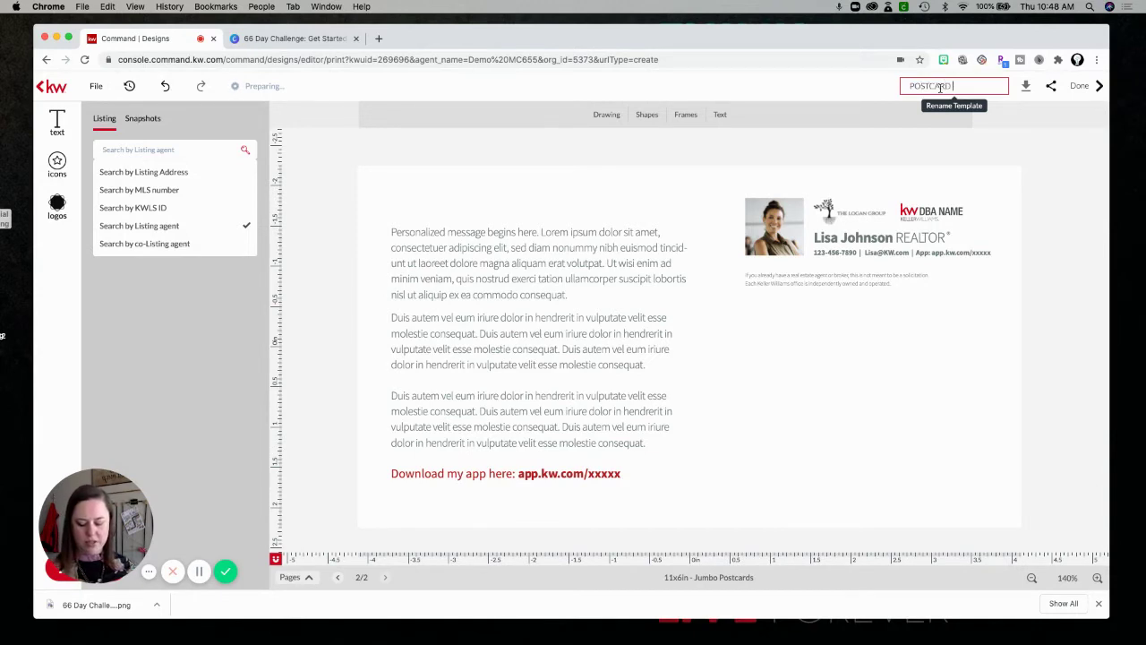
type(" TEST")
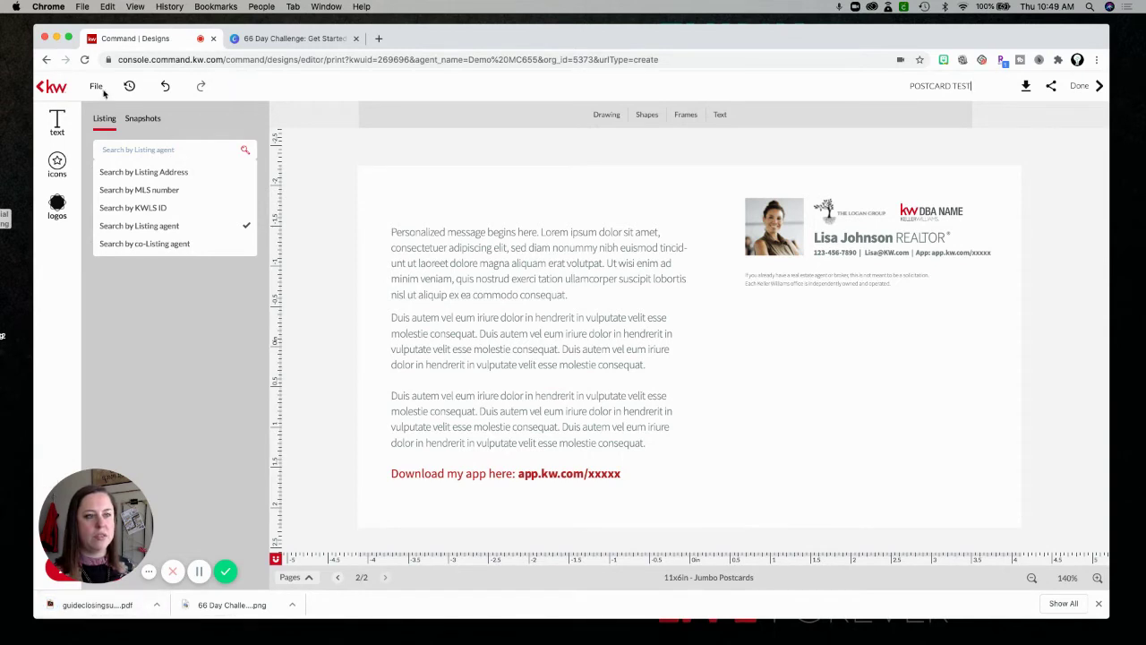
left_click(1083, 89)
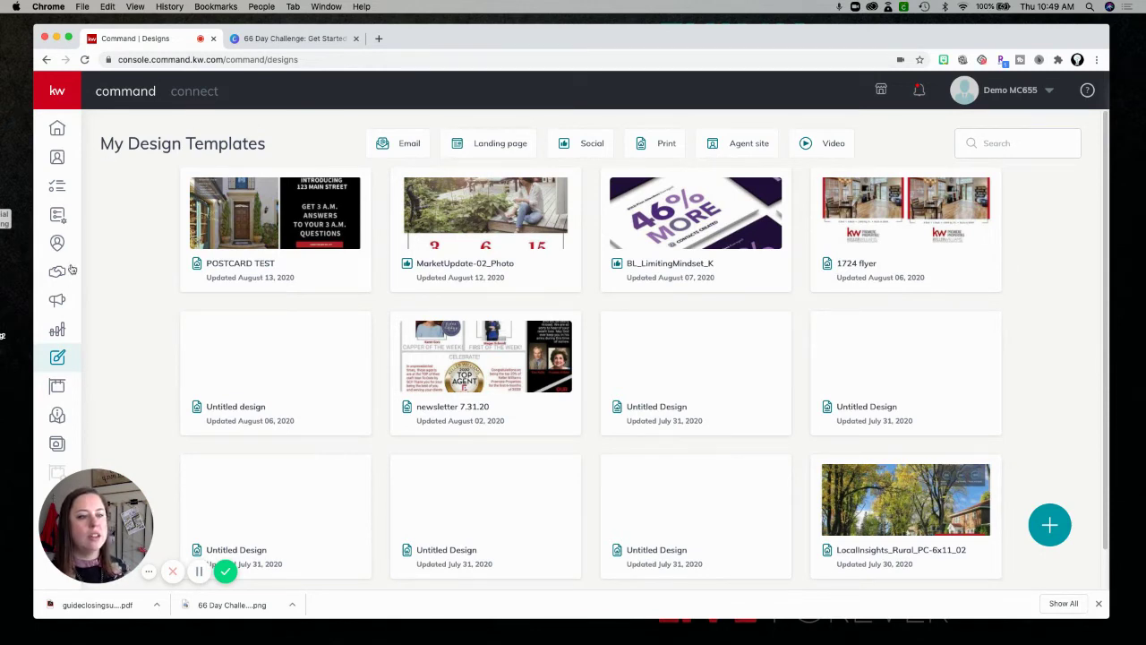
From the Campaigns dashboard, dismiss the feedback popup and start a new Direct Mail campaign.
left_click(57, 301)
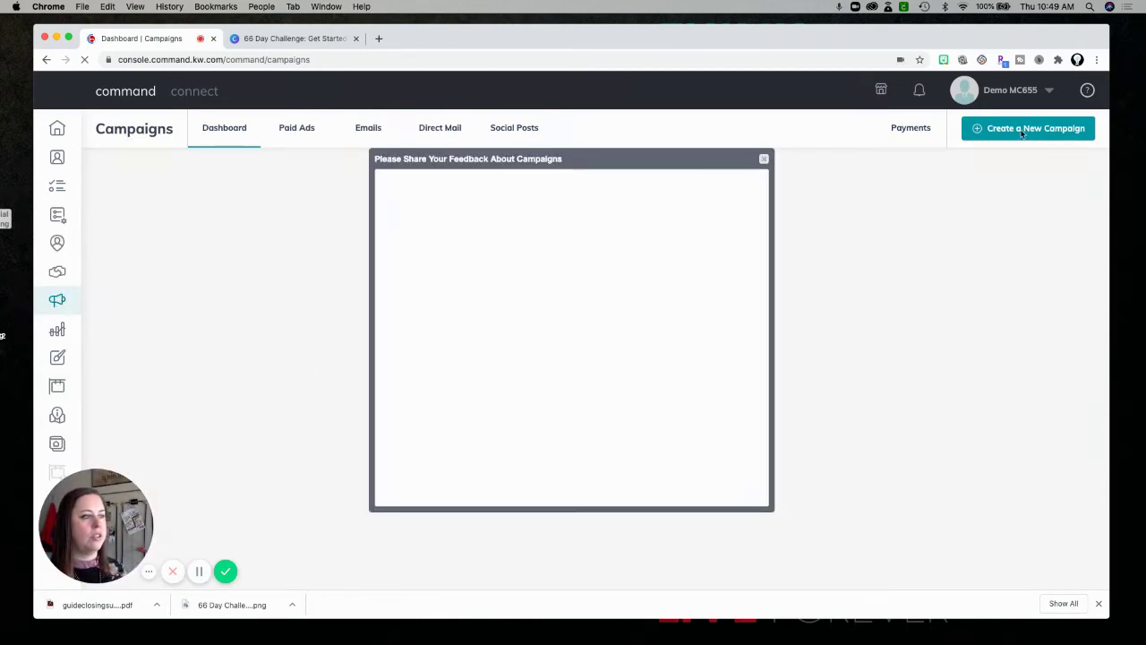
left_click(762, 161)
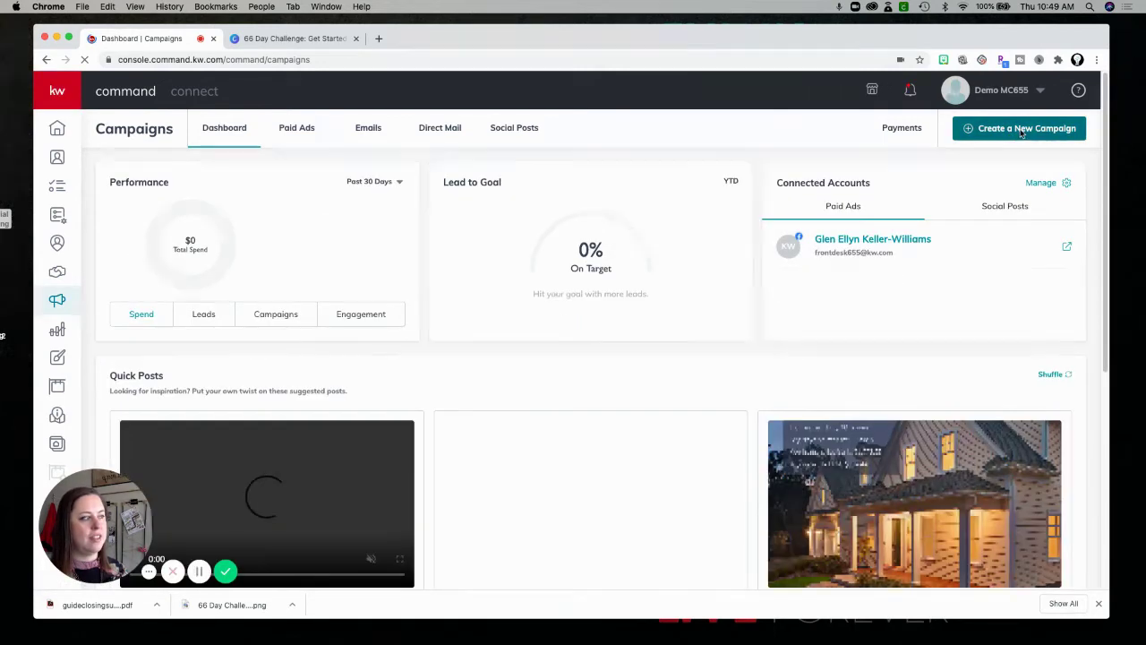
left_click(1022, 131)
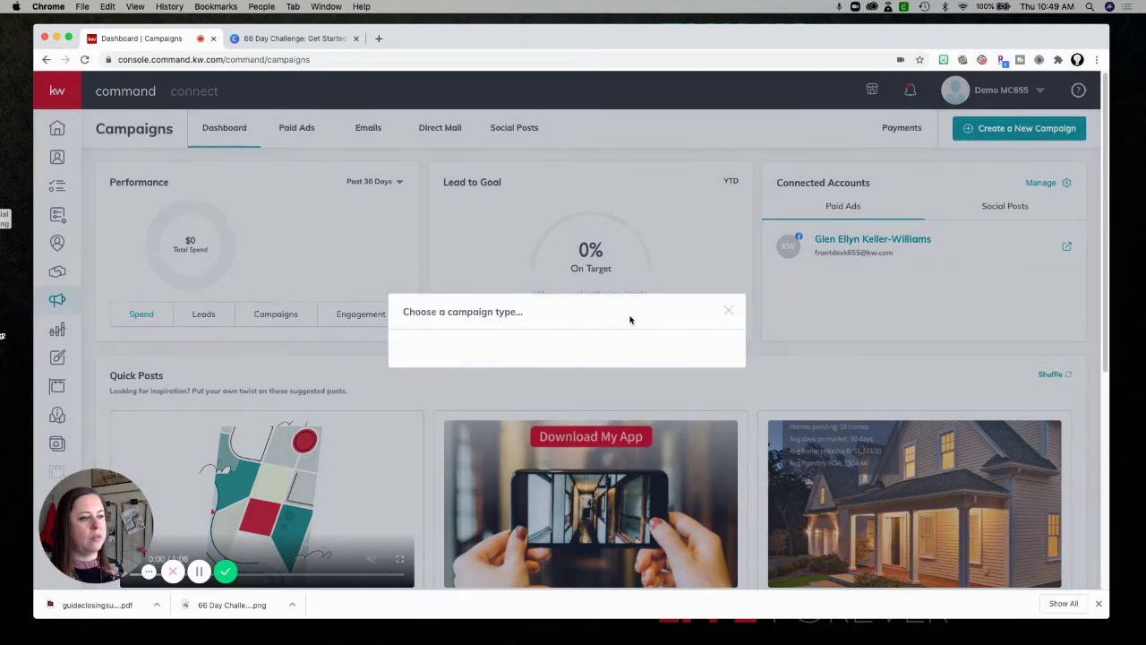
left_click(727, 310)
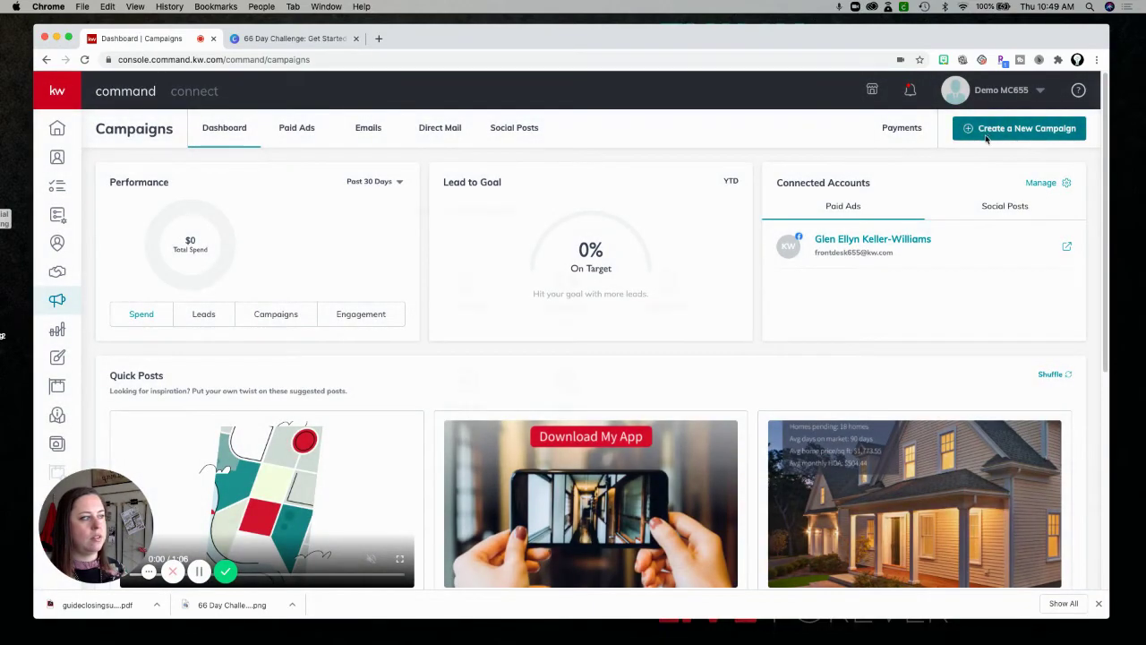
left_click(989, 134)
left_click(493, 388)
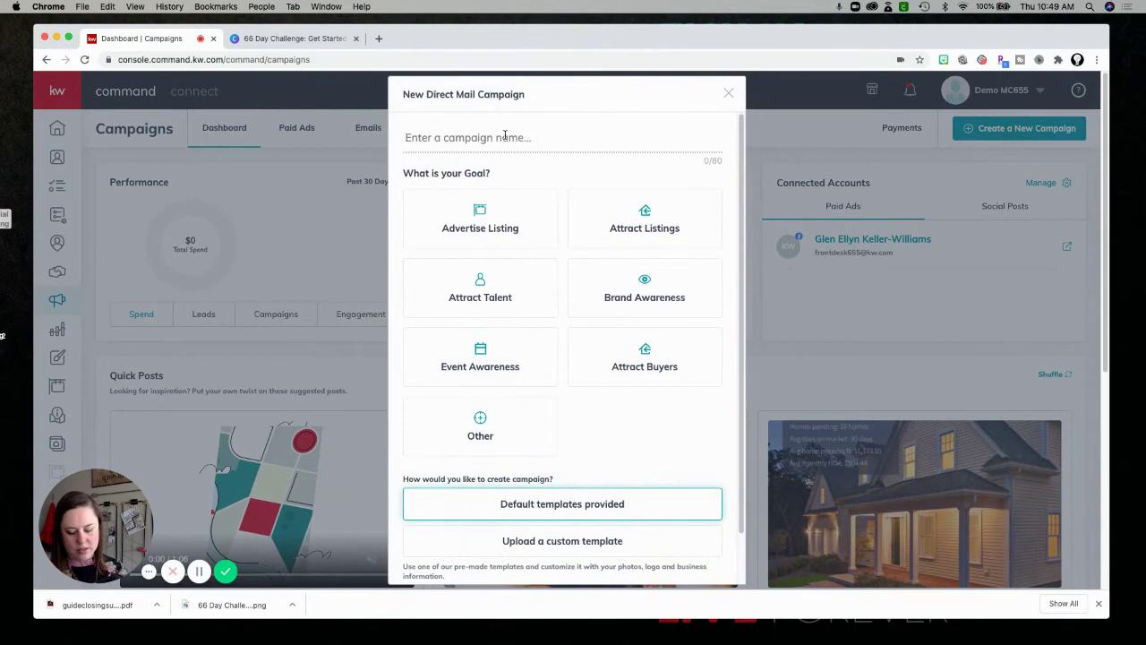
Name the campaign 'TEST UPLOAD' with goal Advertise Listing and a custom uploaded template.
left_click(505, 135)
type("T")
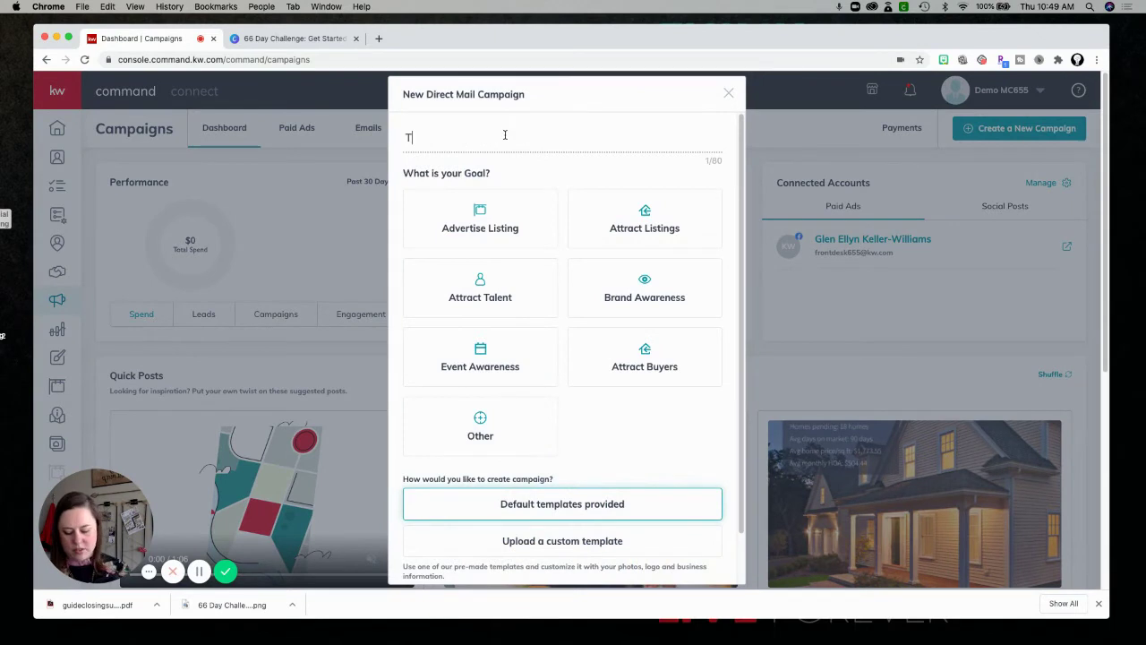
type("EST UPLOAD")
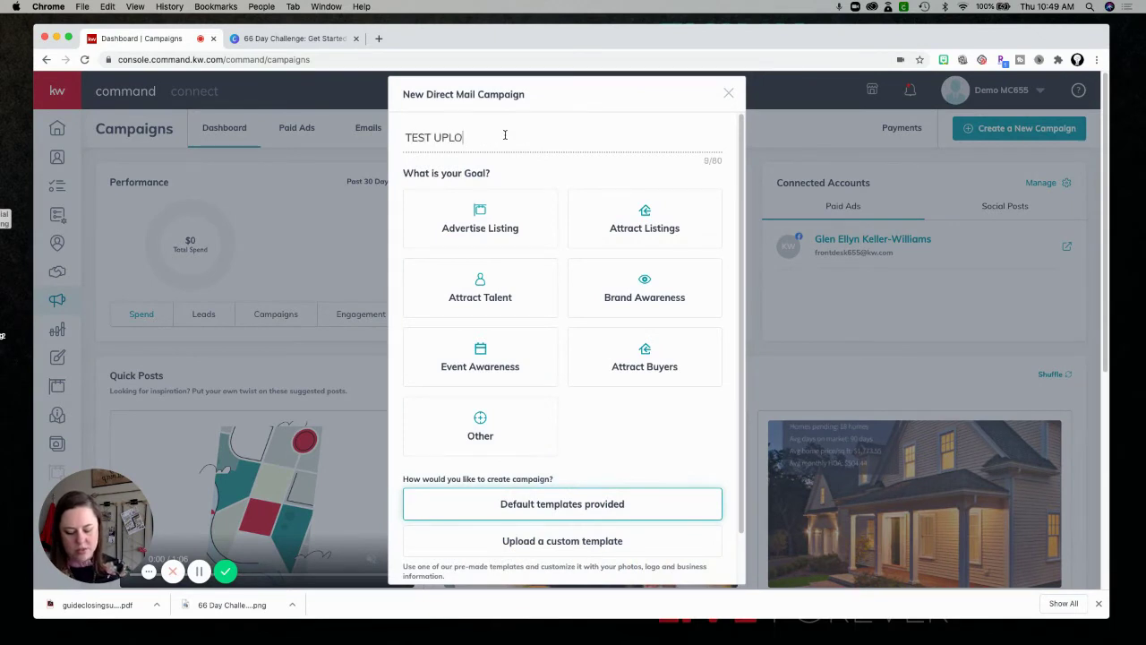
left_click(493, 217)
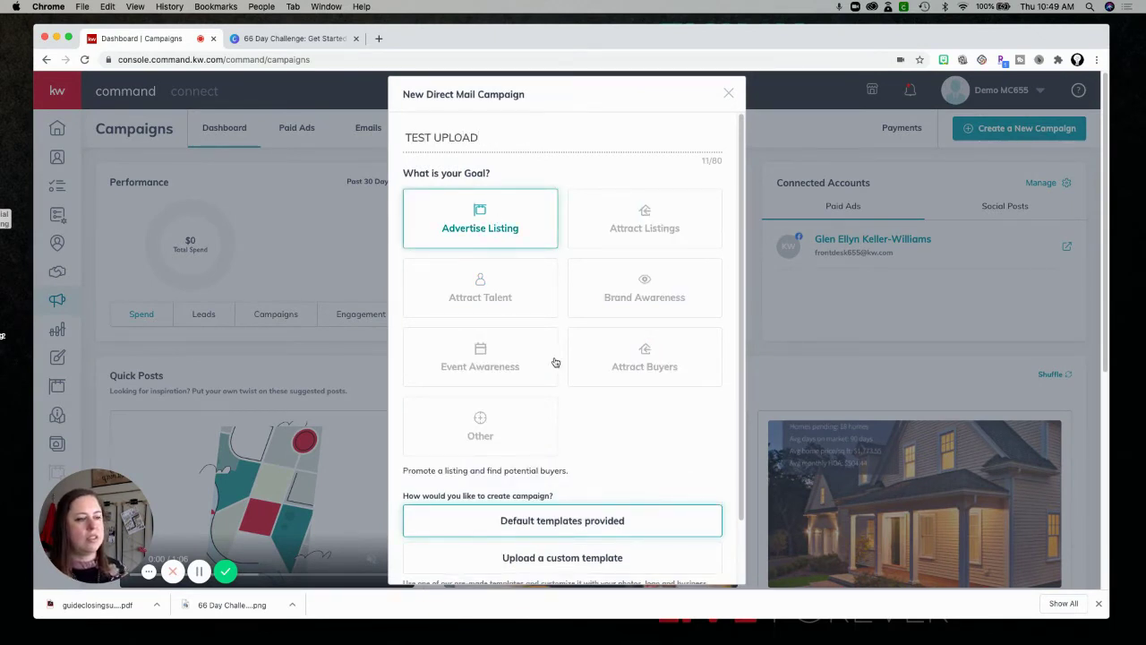
scroll(742, 271, "down", 2)
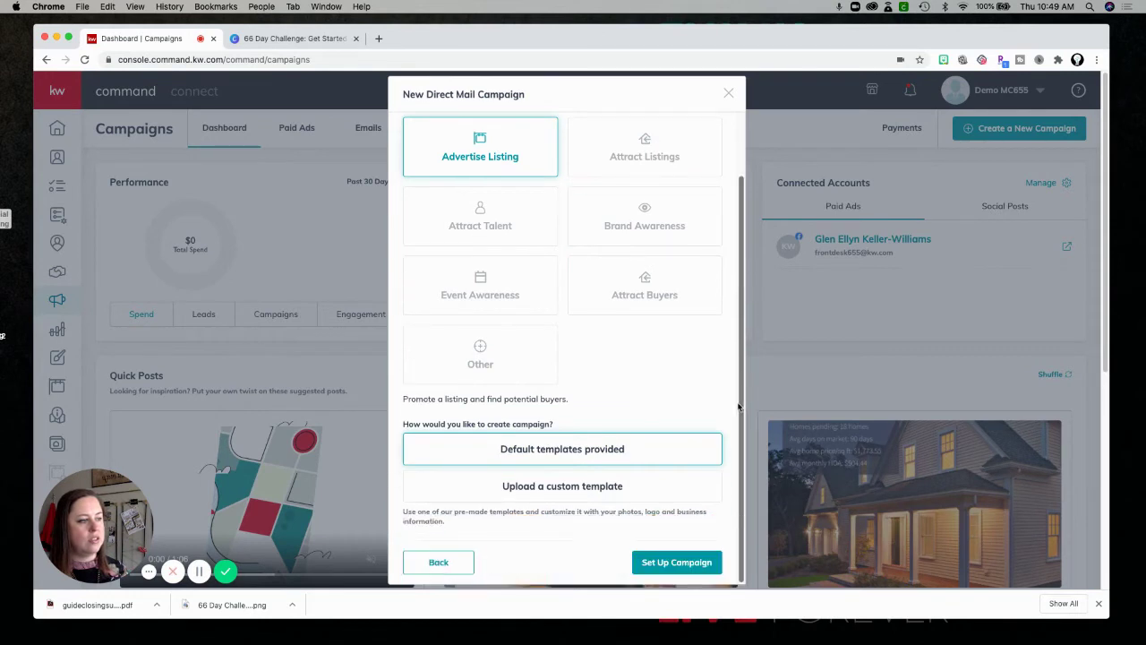
left_click(540, 492)
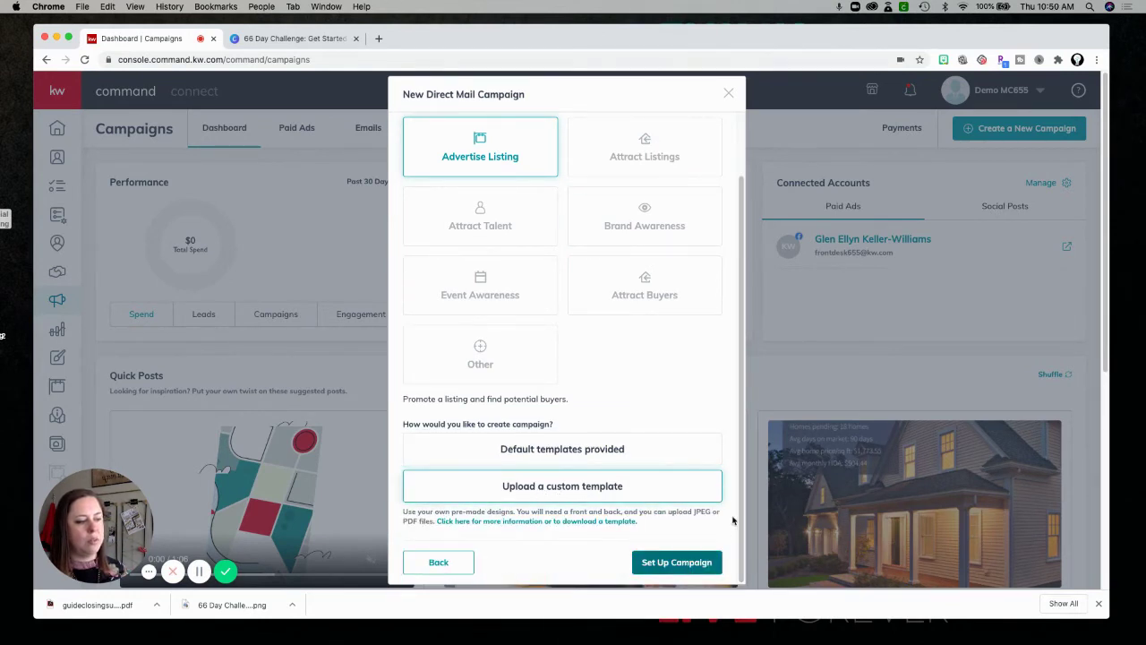
left_click(677, 562)
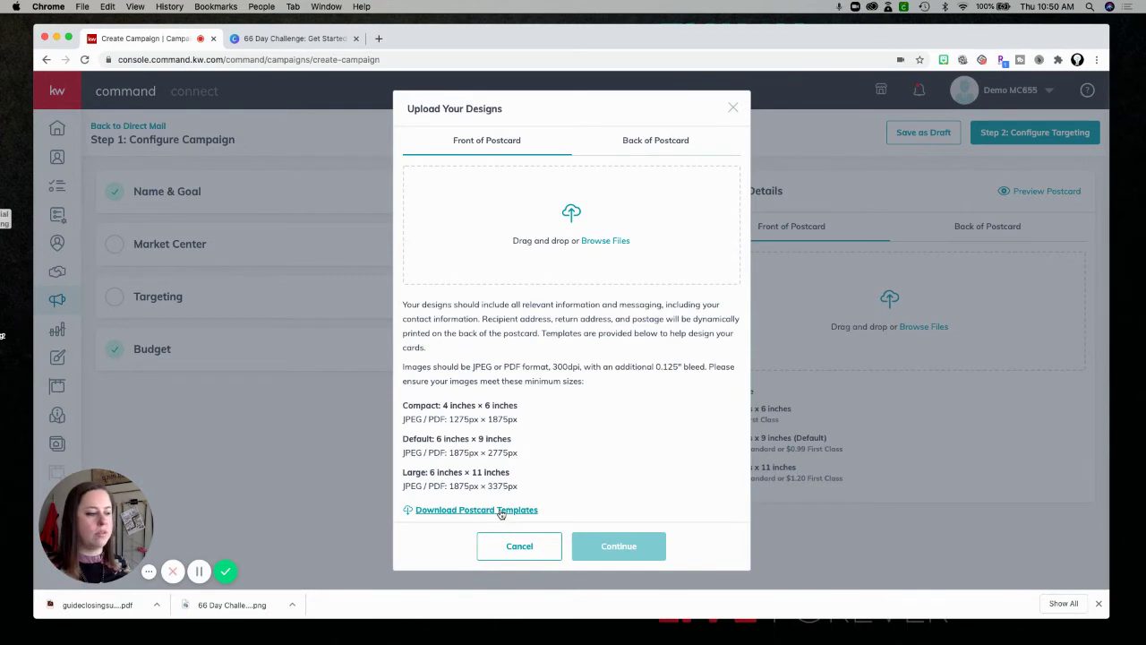
Upload the guide-closing PDF as the postcard front, then open a new Chrome tab.
left_click(609, 244)
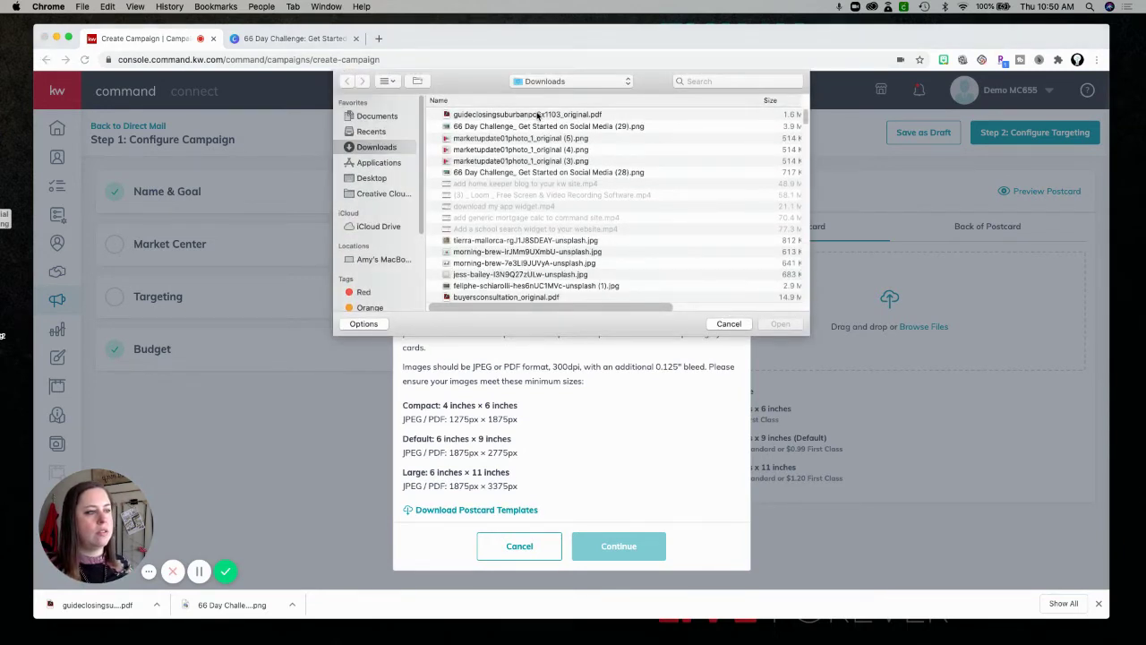
left_click(538, 116)
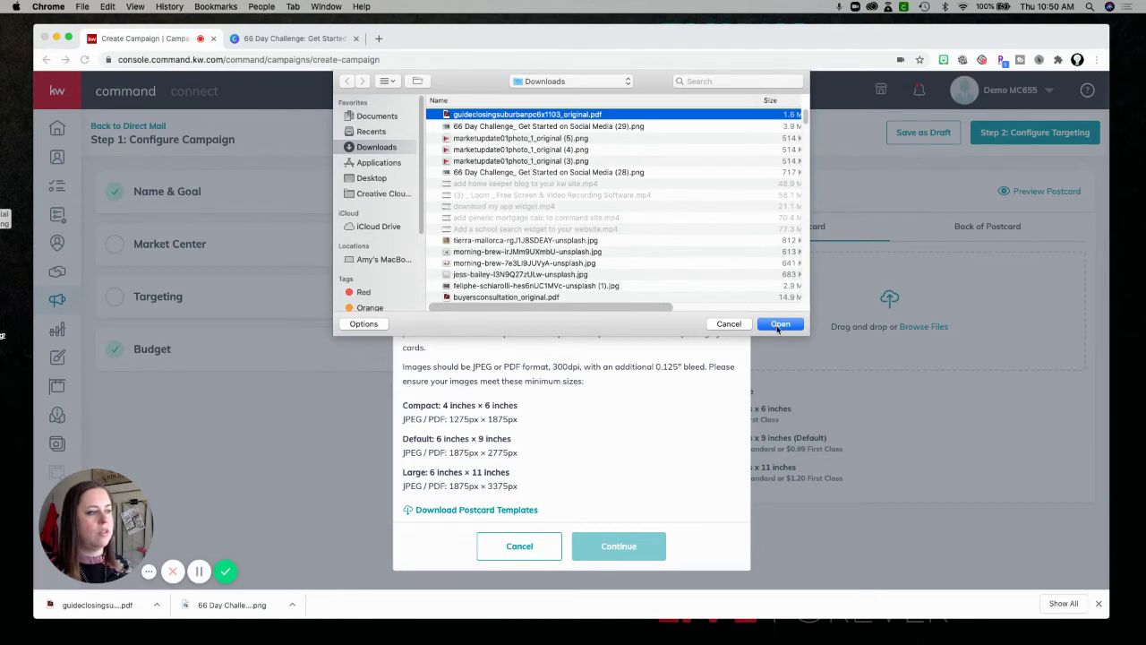
left_click(779, 324)
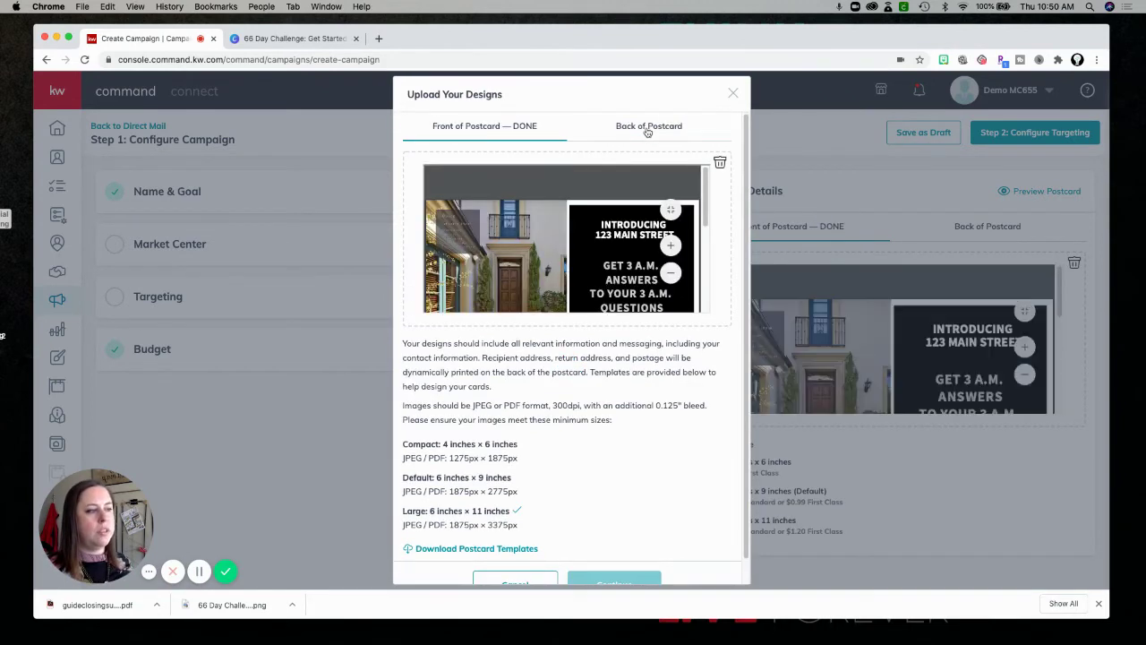
mouse_move(705, 194)
left_mouse_down()
mouse_move(705, 272)
mouse_move(704, 188)
left_mouse_up()
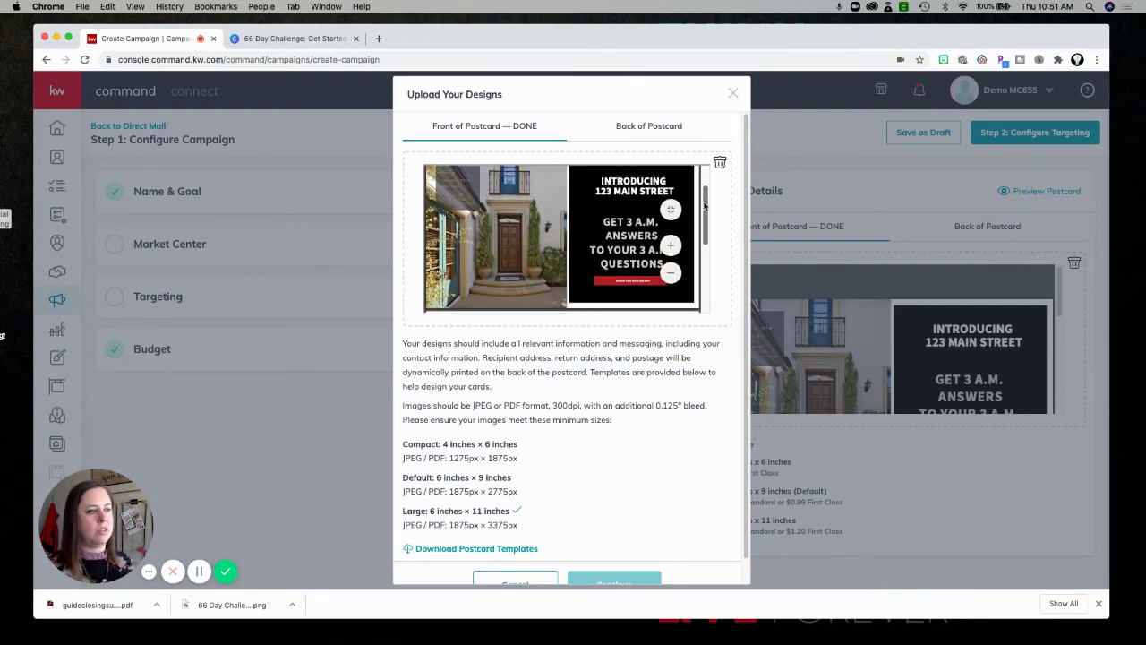
left_click(379, 38)
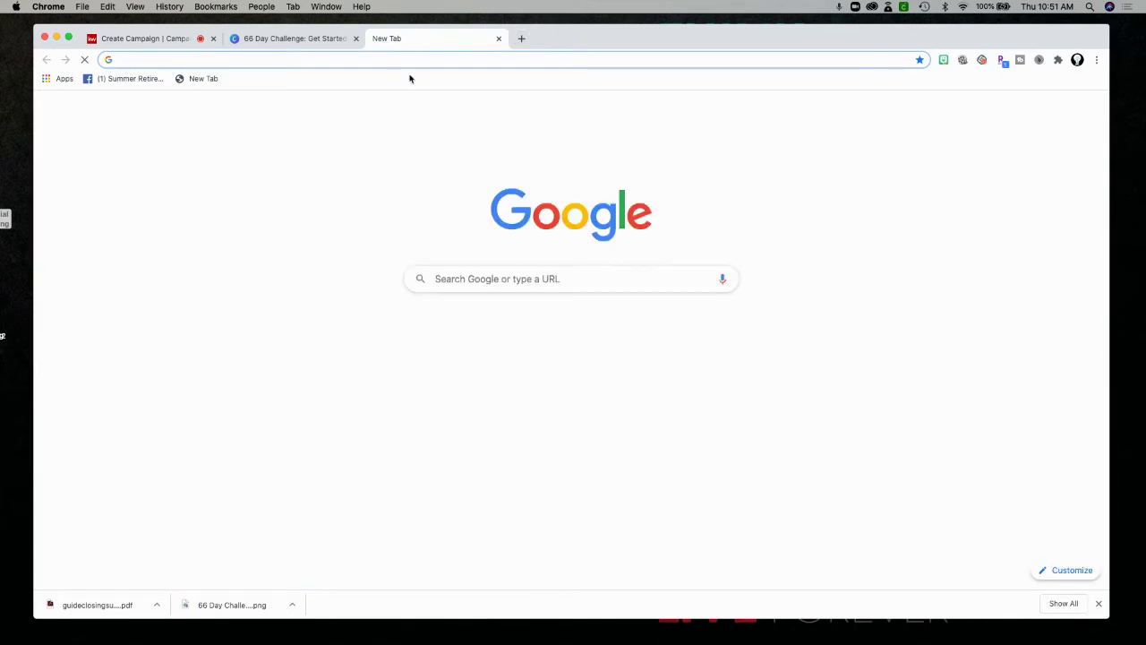
Go to agent.kw.com and open the POSTCARD TEST design.
type("agent")
key("Return")
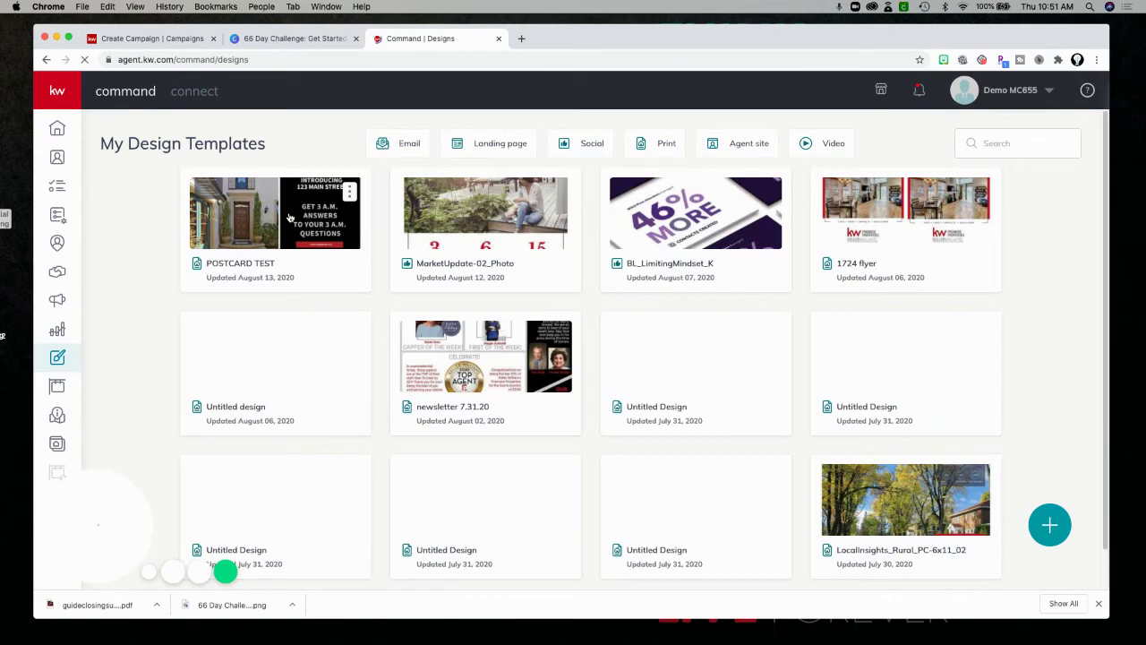
left_click(289, 217)
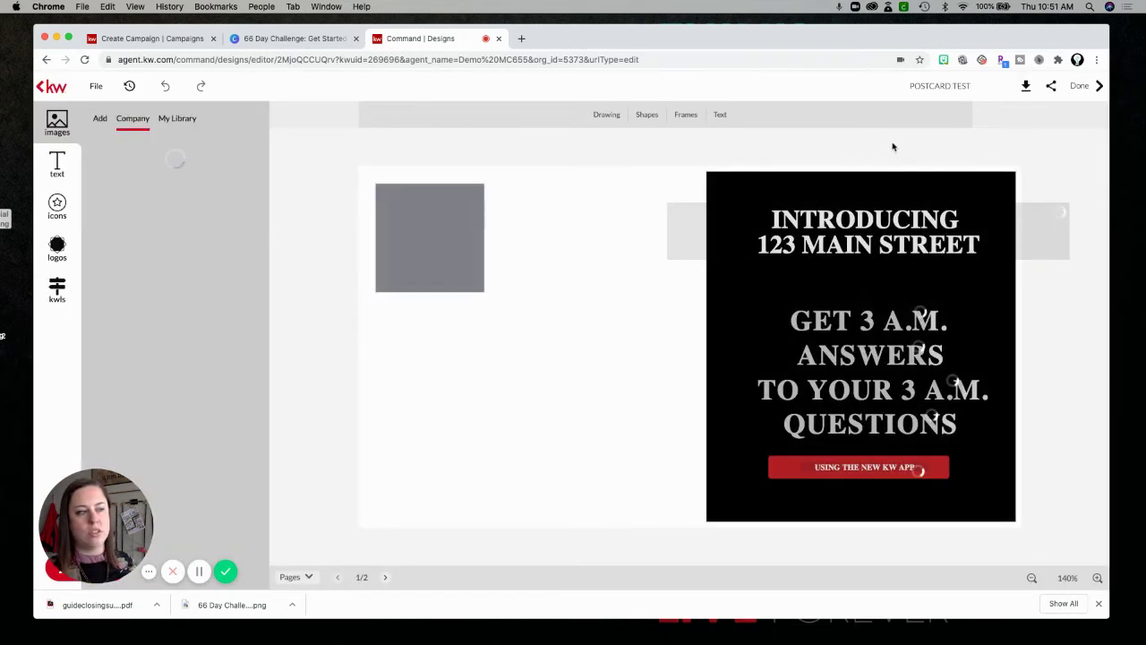
Download only the current design as a high-resolution PDF with Use Manual Bleed.
left_click(1026, 87)
left_click(1018, 119)
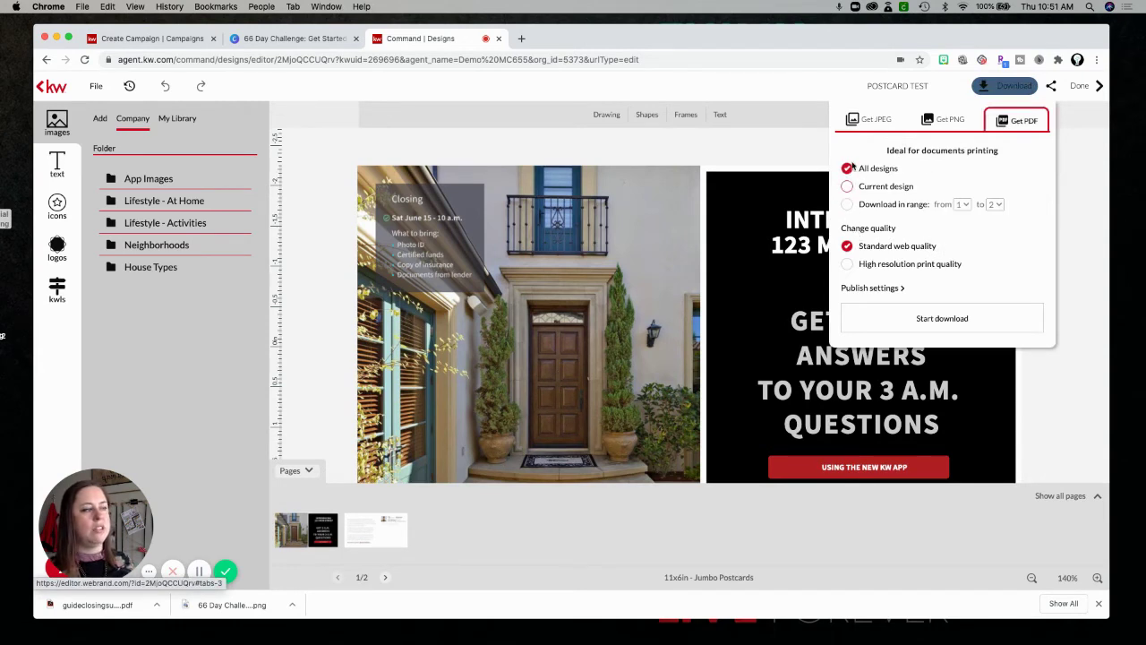
left_click(847, 188)
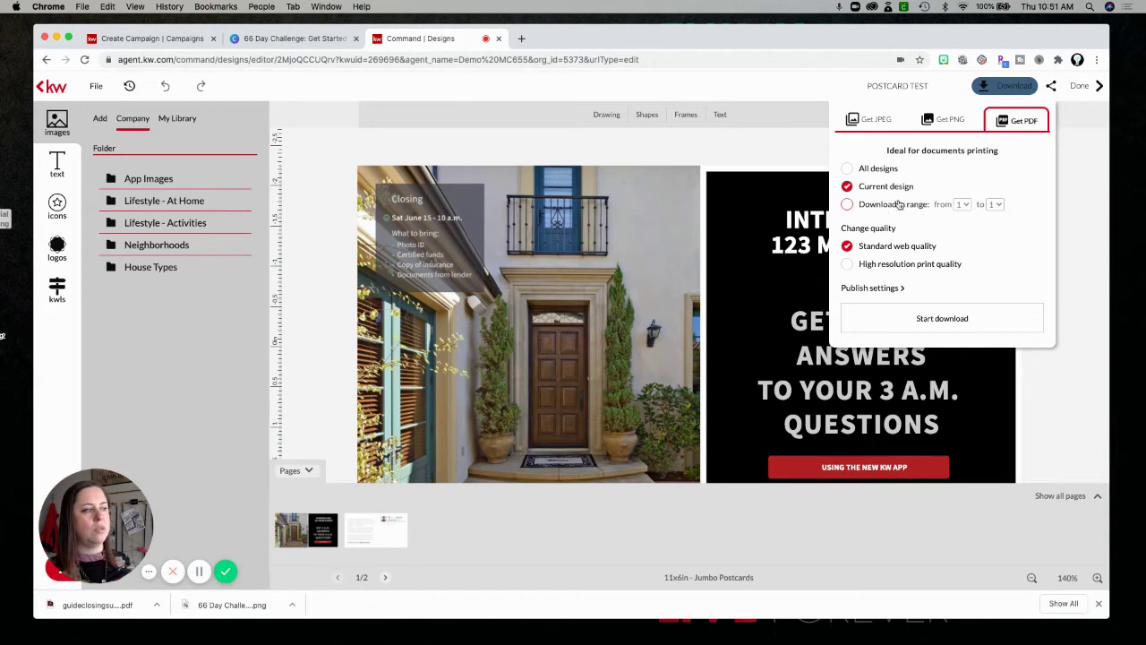
left_click(847, 265)
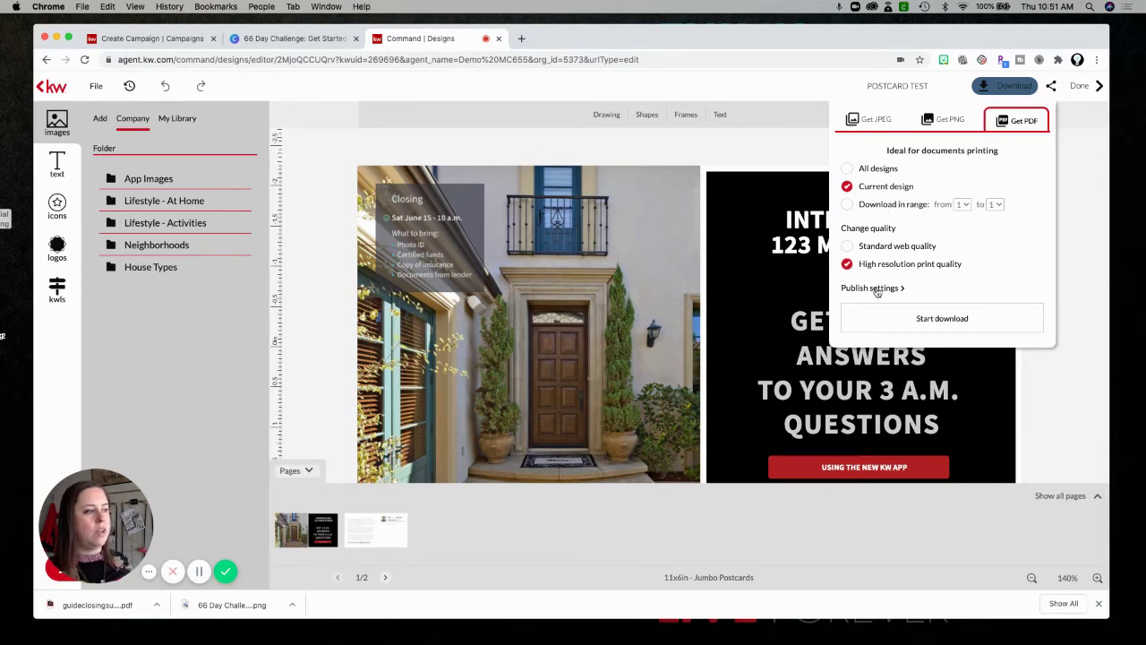
left_click(874, 289)
left_click(847, 305)
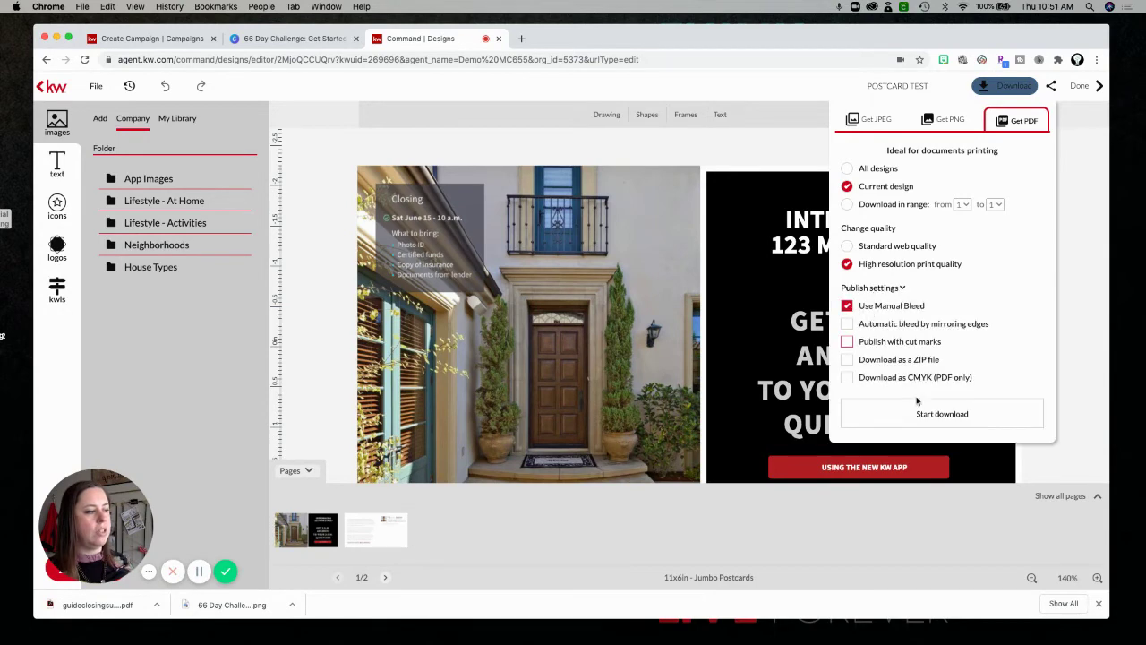
left_click(940, 413)
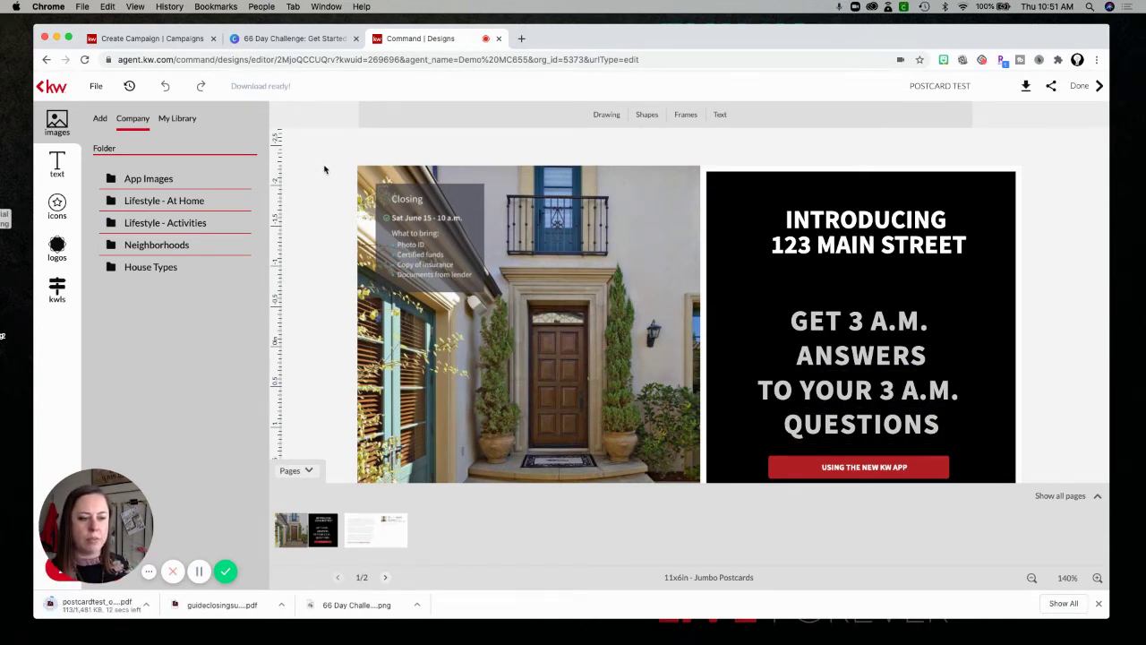
From page two, download the high-resolution print PDF, then close the Command | Designs tab.
left_click(390, 579)
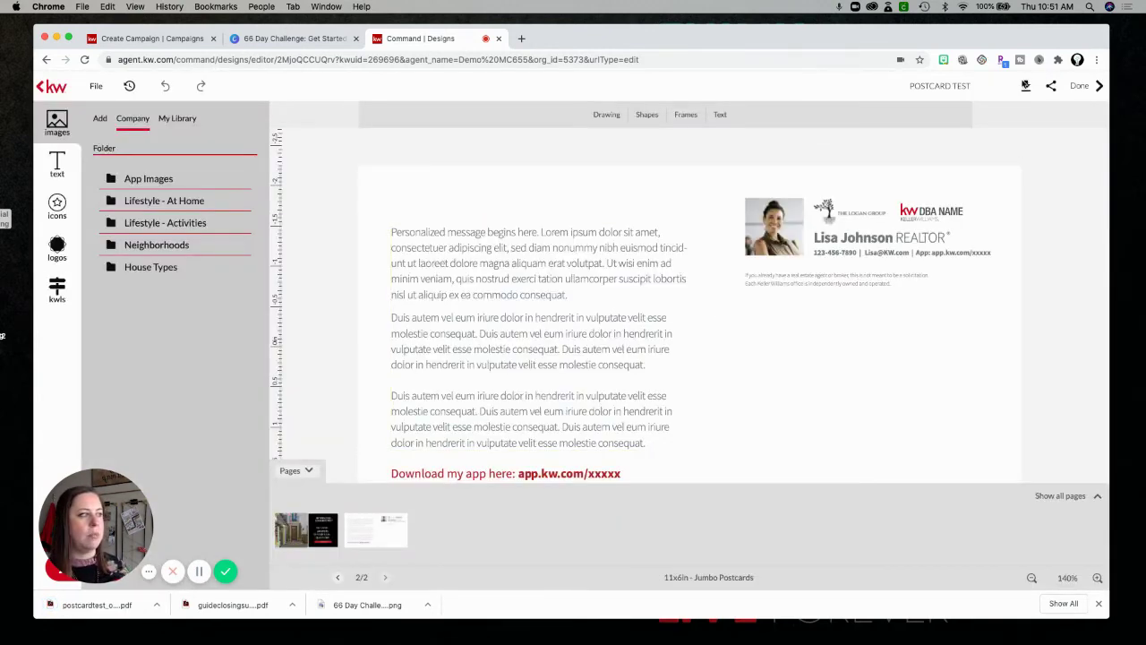
left_click(1026, 85)
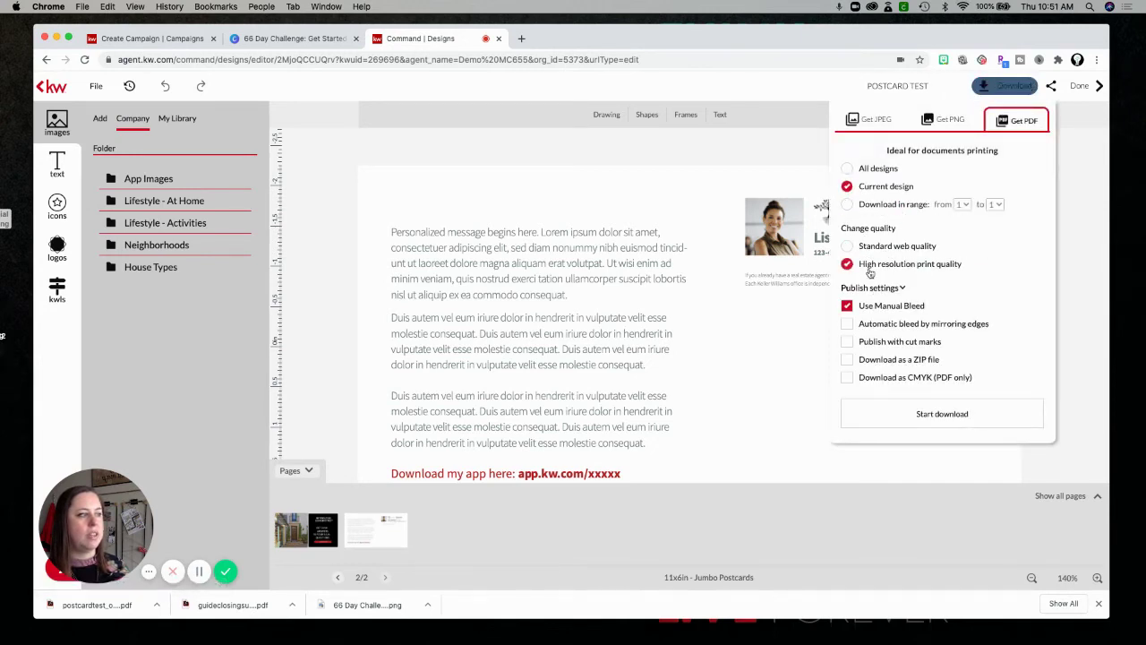
left_click(917, 414)
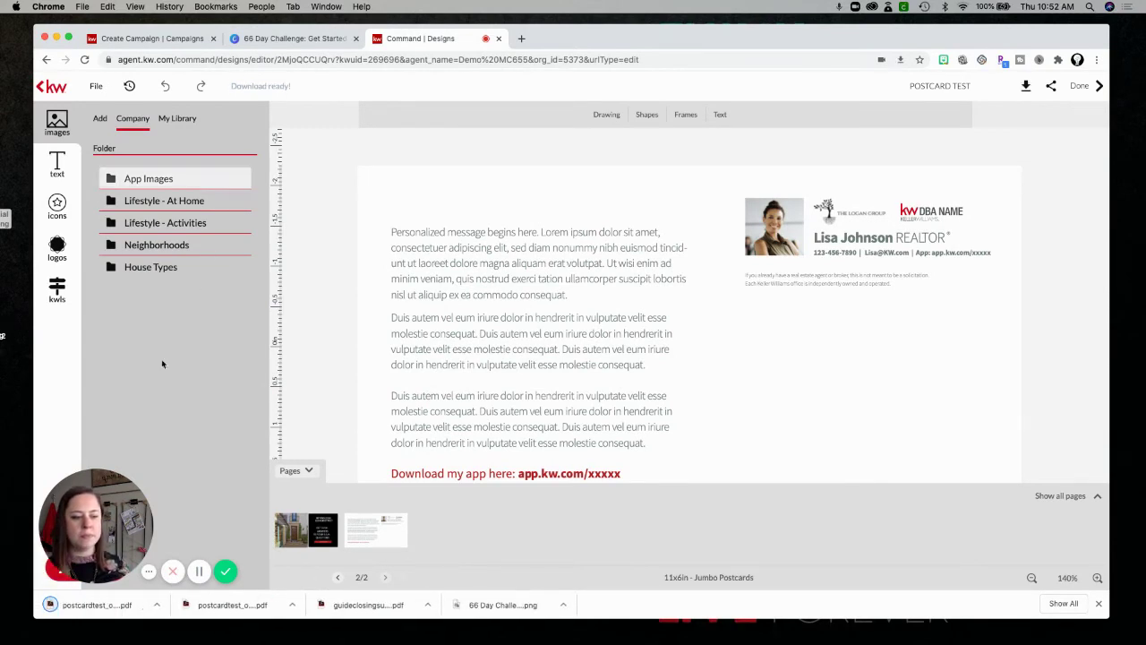
left_click(499, 38)
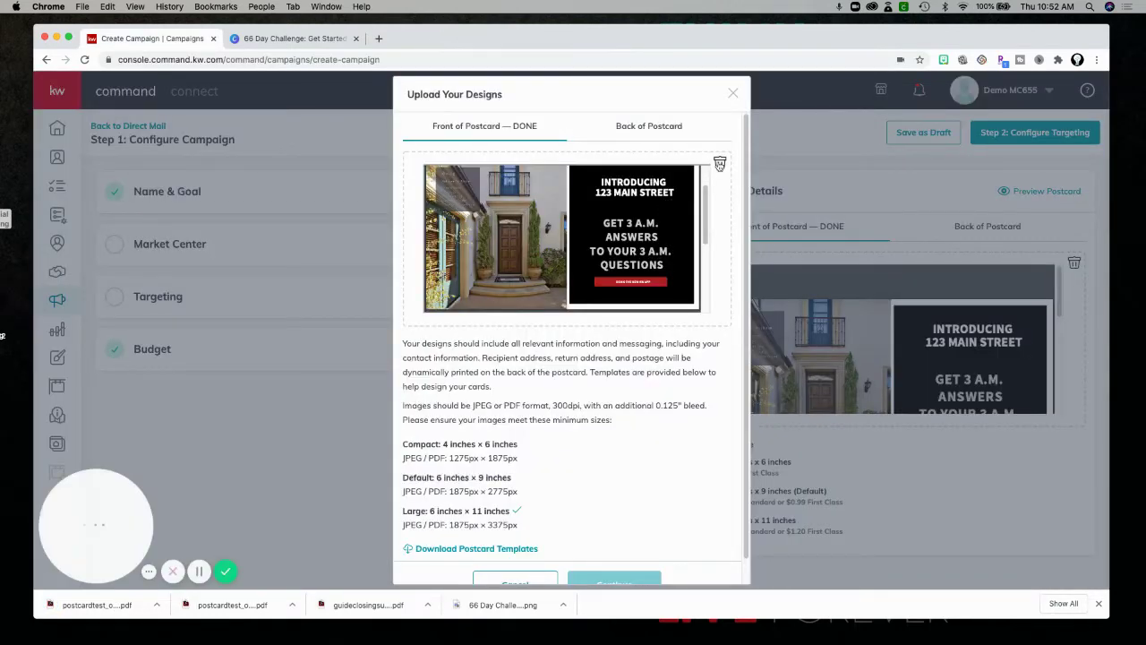
Replace the postcard front with postcardtest_original.pdf and zoom out its preview.
left_click(720, 164)
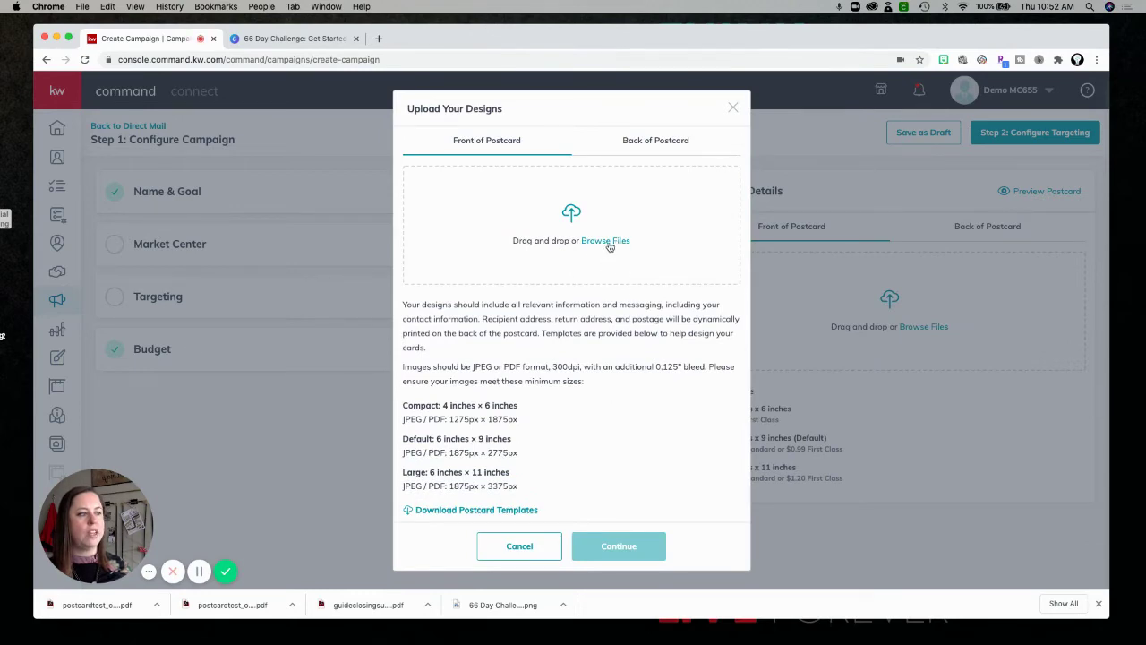
left_click(567, 227)
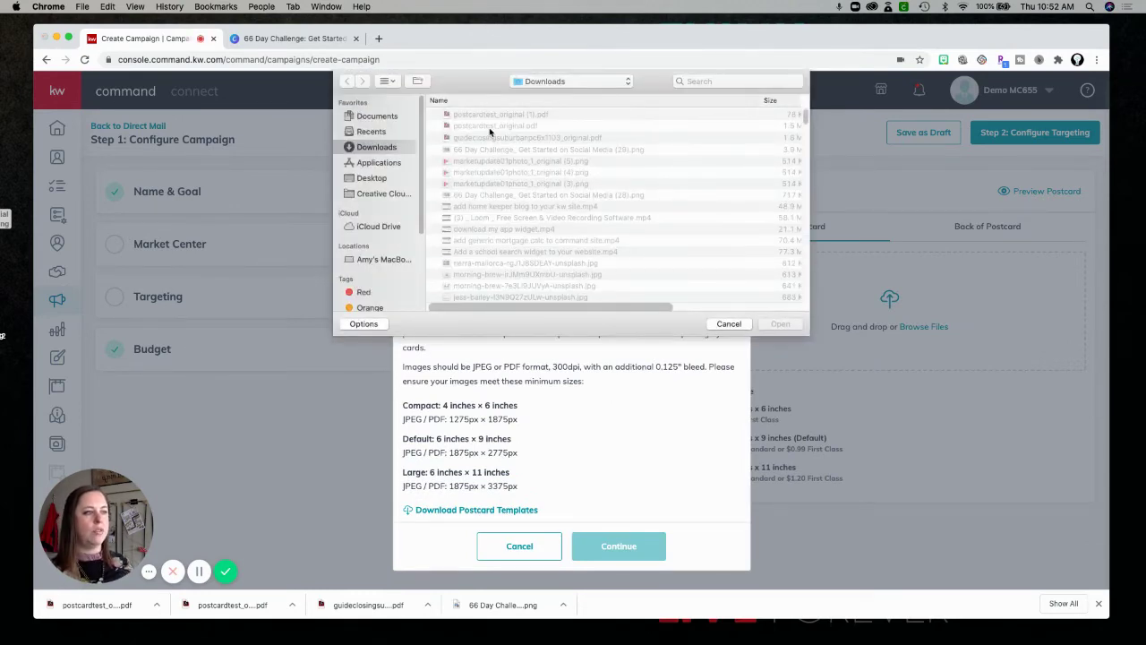
left_click(490, 126)
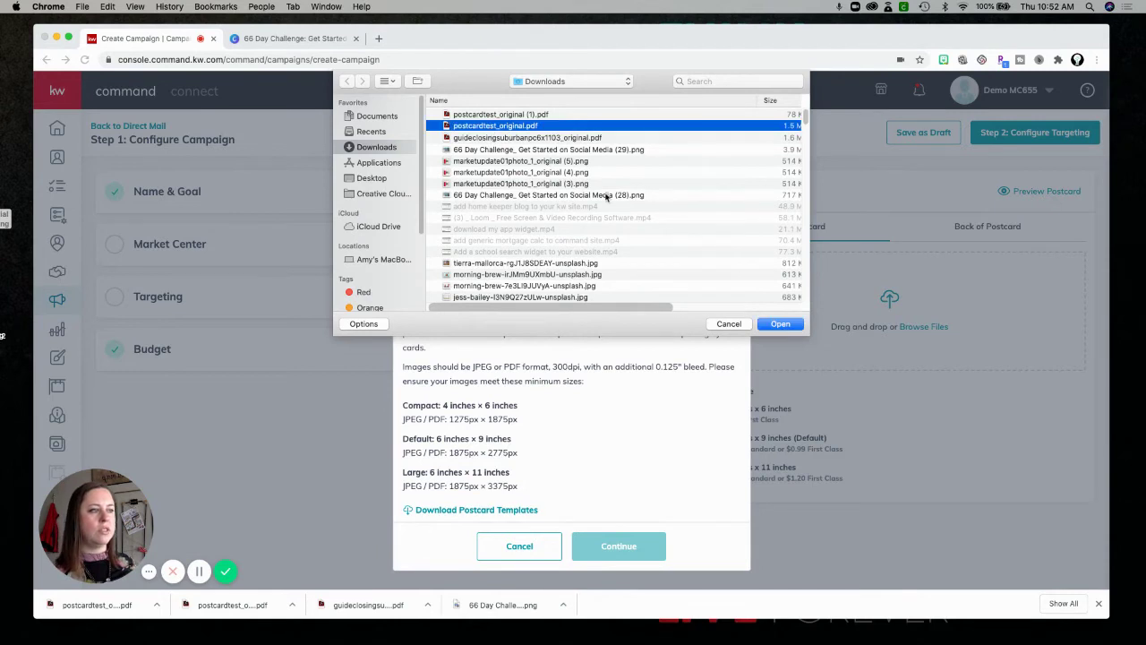
left_click(789, 329)
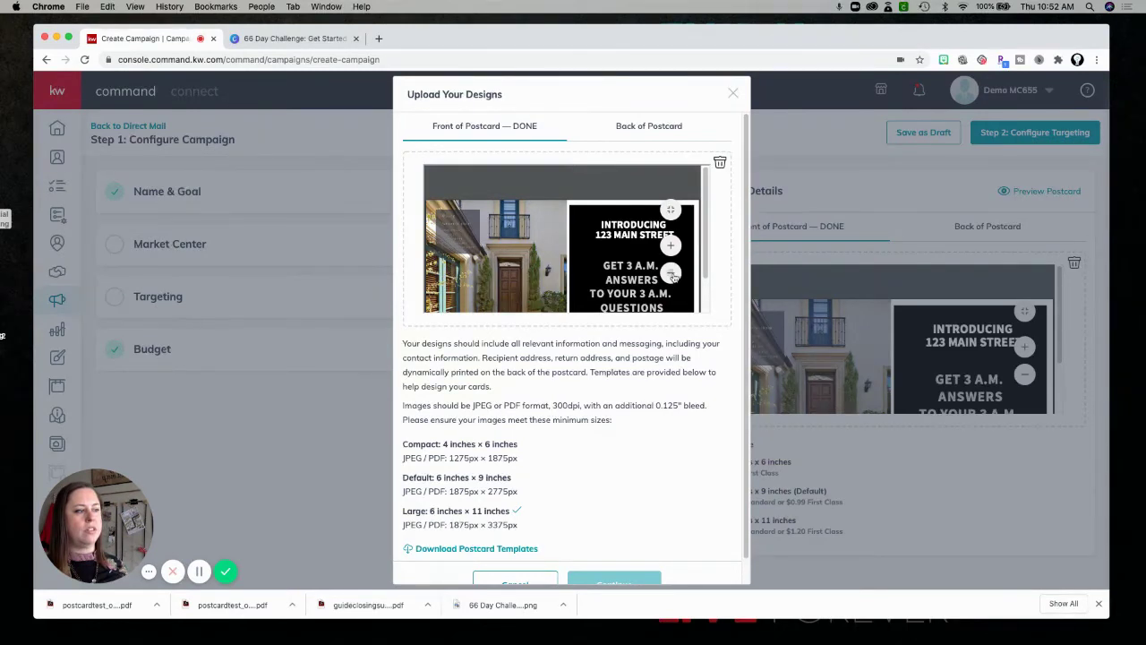
left_click(670, 273)
left_click(671, 274)
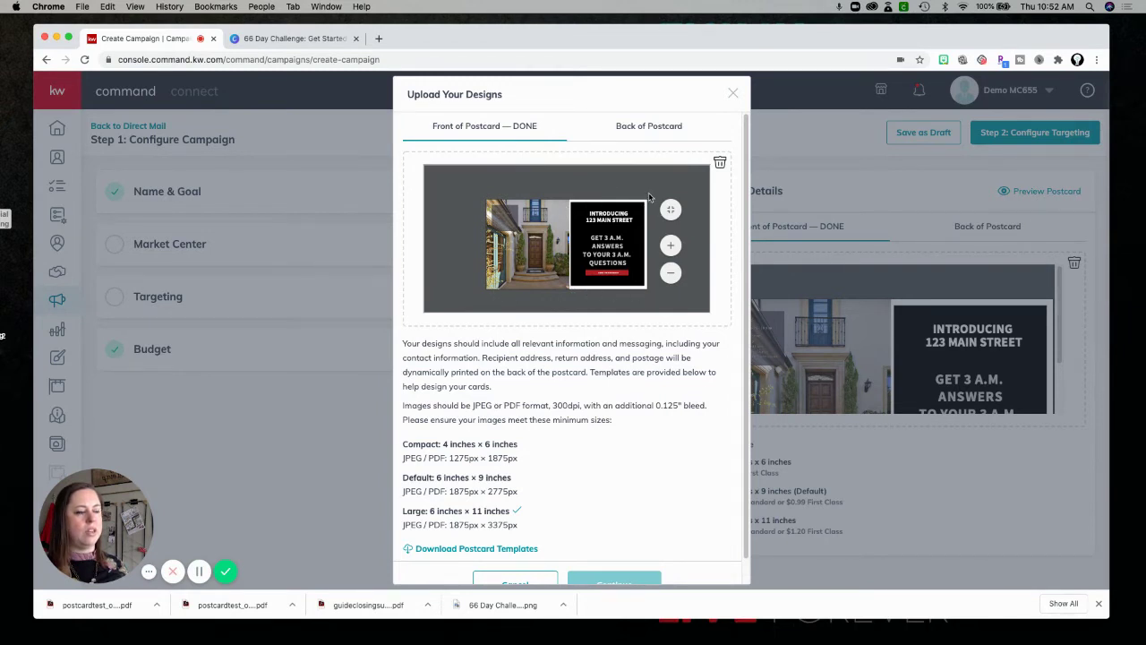
Upload postcardtest_original (1).pdf as the postcard back and continue out of the dialog.
left_click(638, 133)
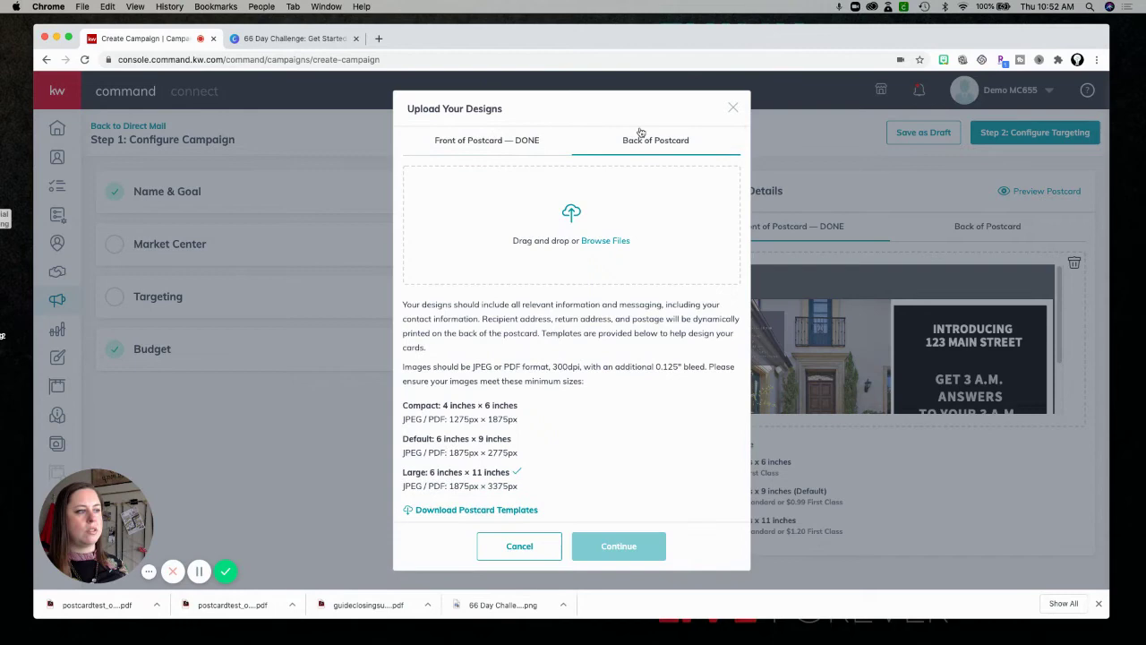
left_click(604, 241)
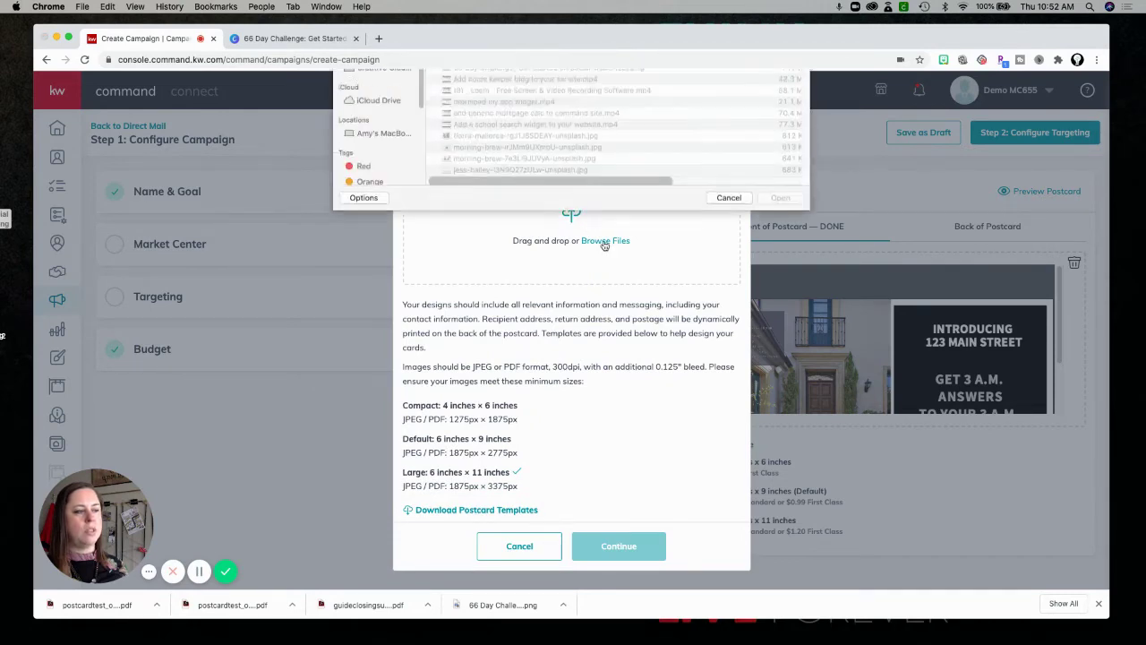
left_click(551, 116)
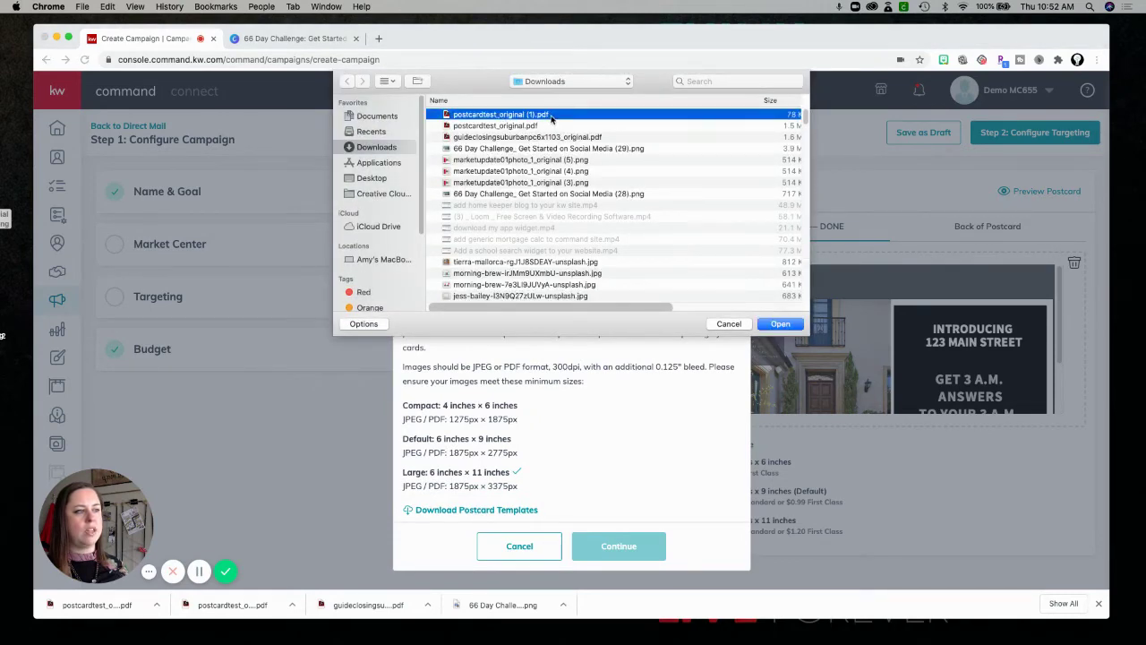
left_click(774, 324)
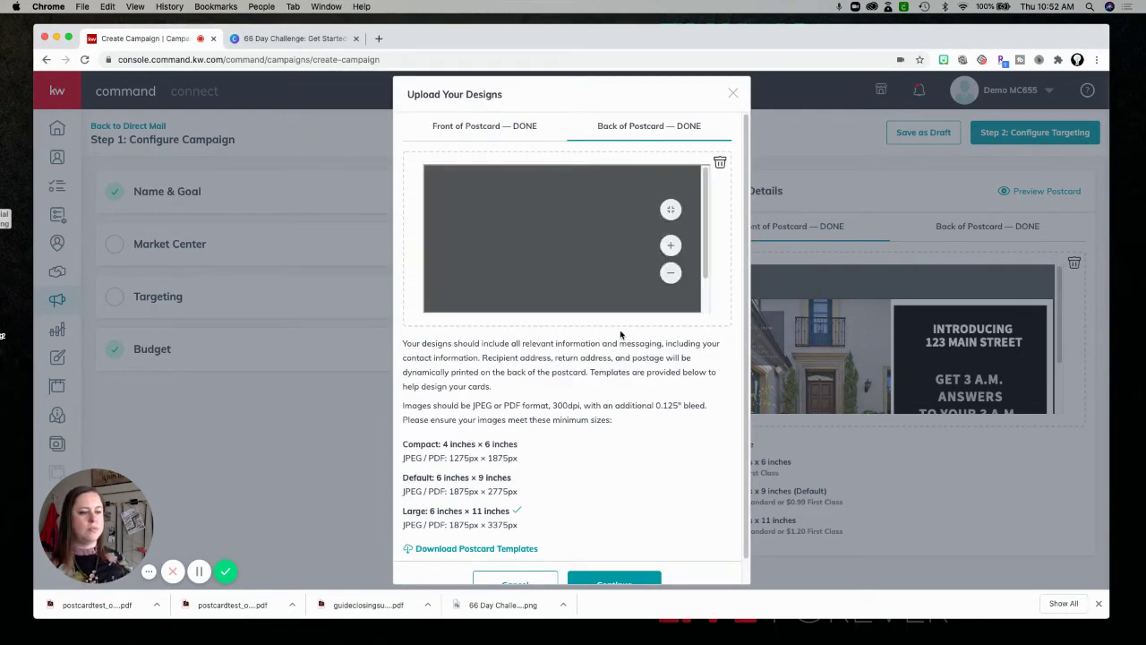
left_click(672, 274)
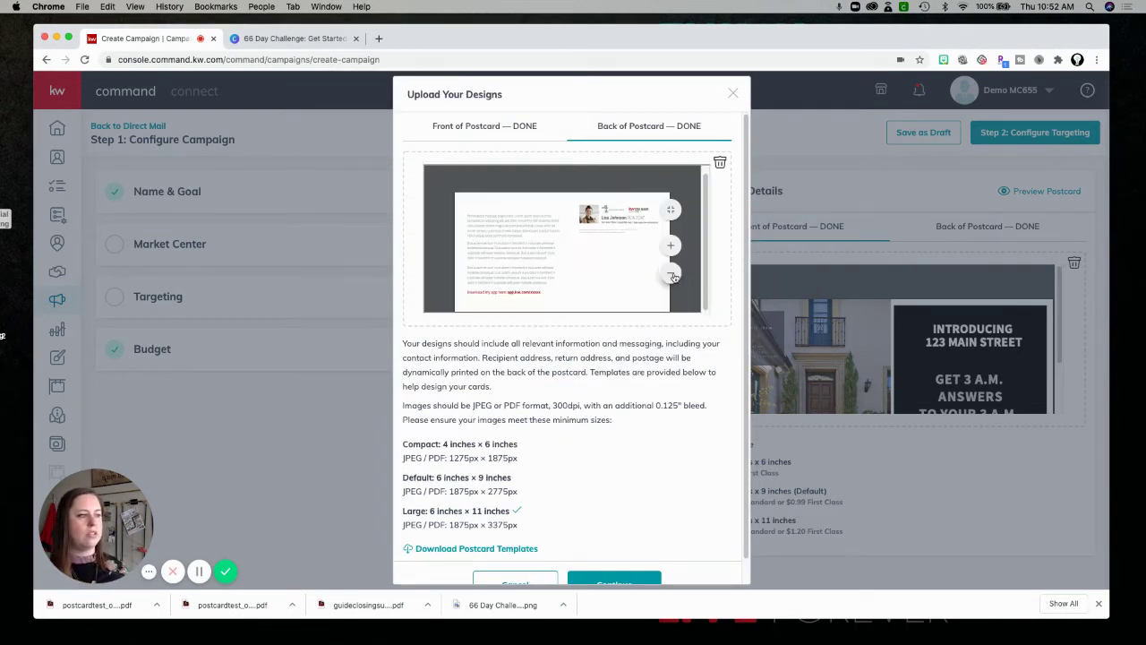
left_click(672, 274)
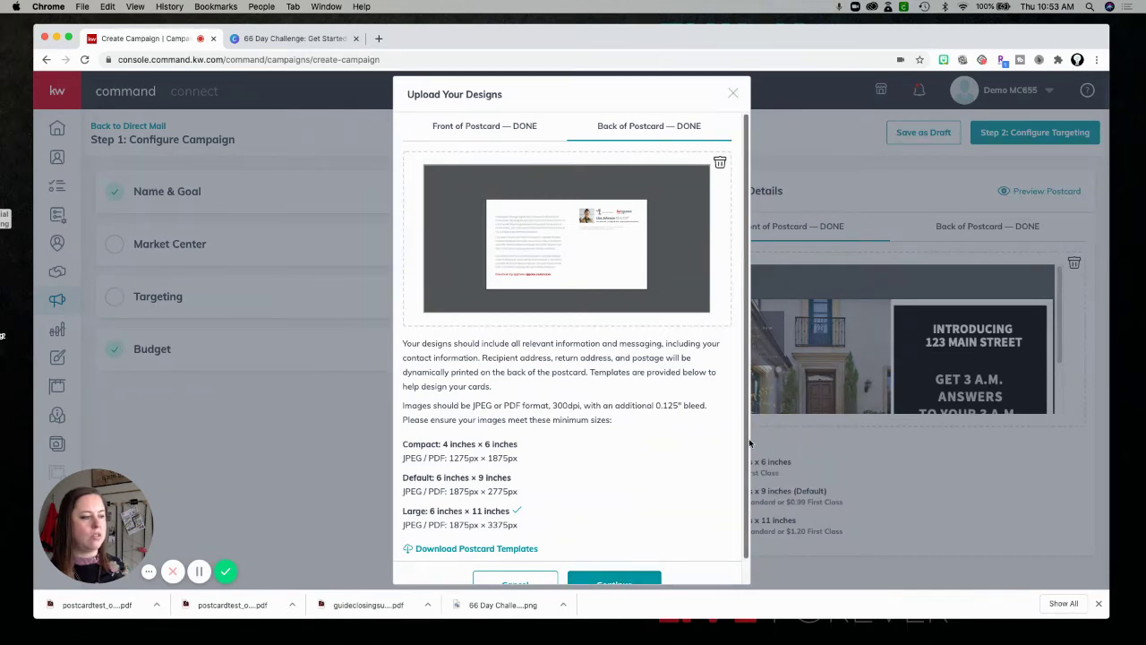
left_click_drag(748, 445, 749, 488)
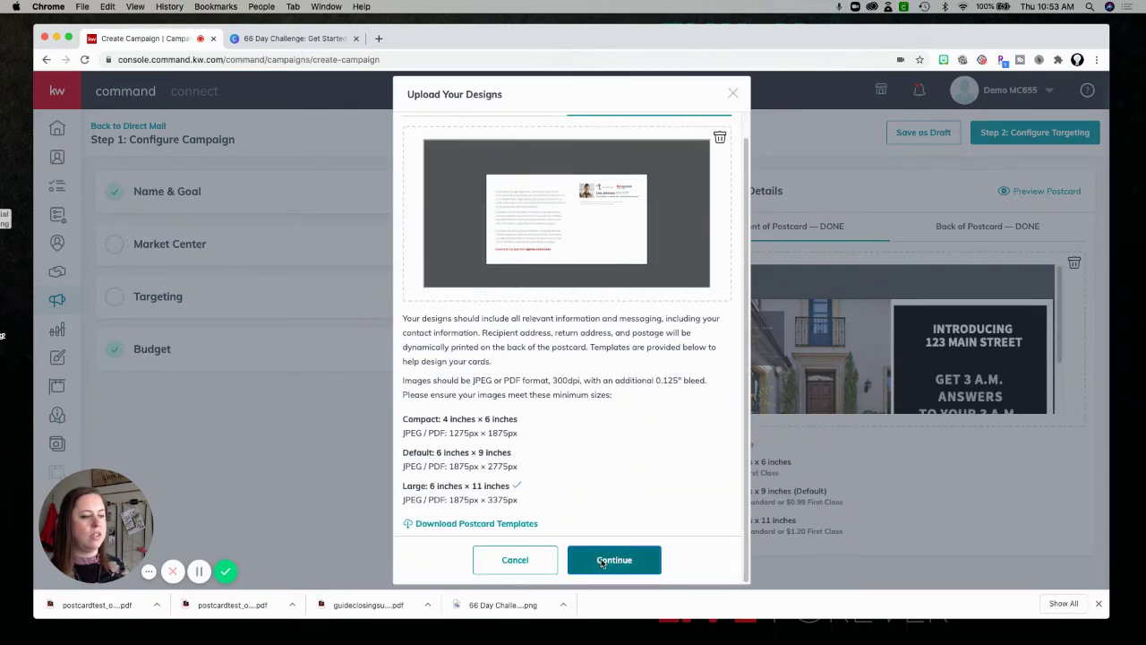
left_click(602, 562)
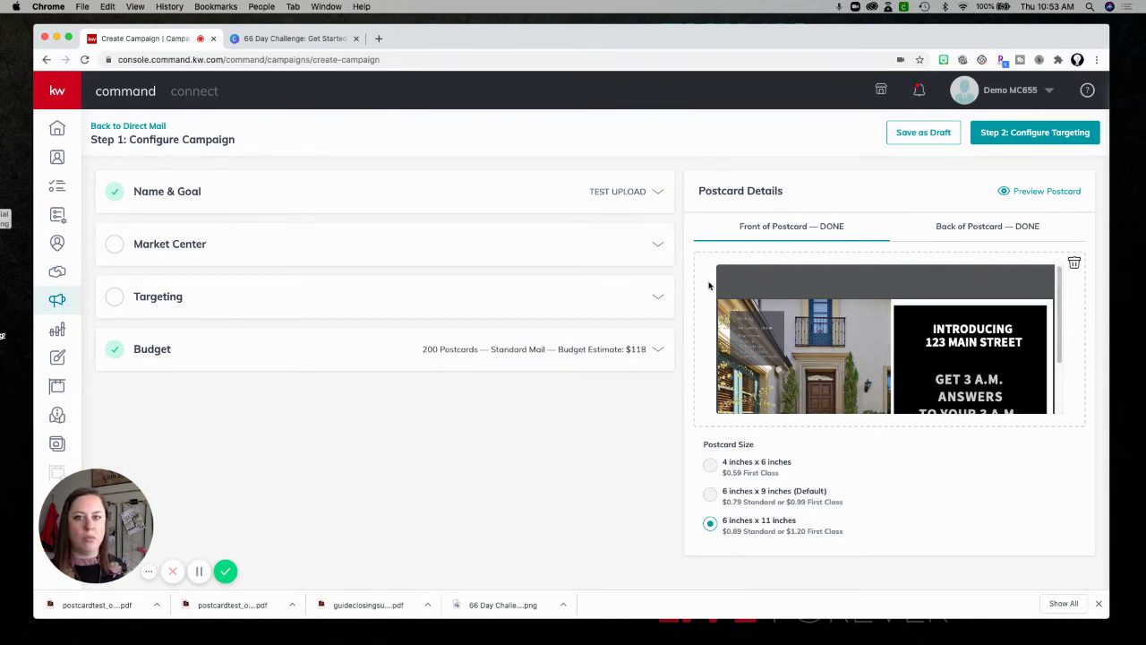
Fill in Market Center name KWPP with the saved office address and state IL.
left_click(658, 244)
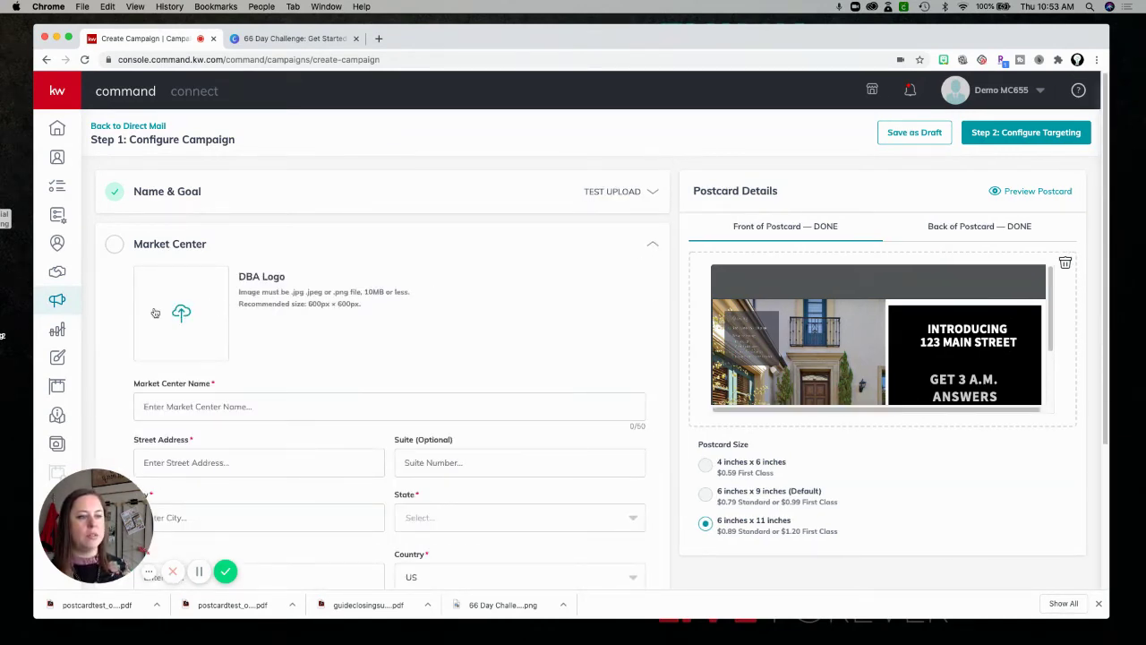
left_click(220, 411)
type("KWPP")
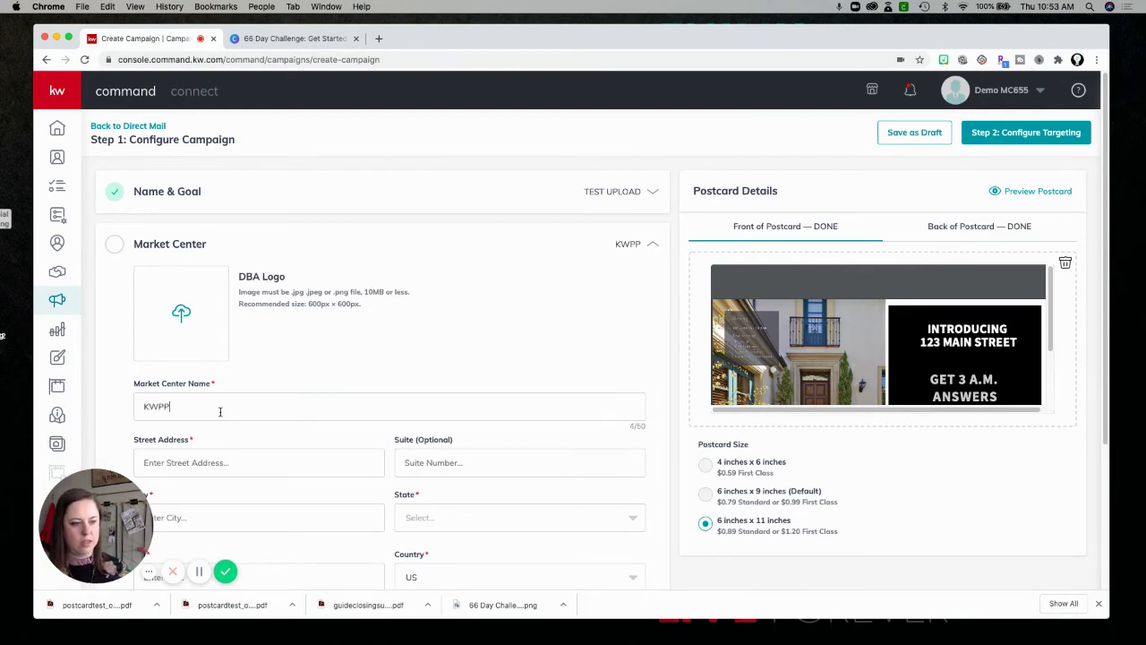
left_click(219, 460)
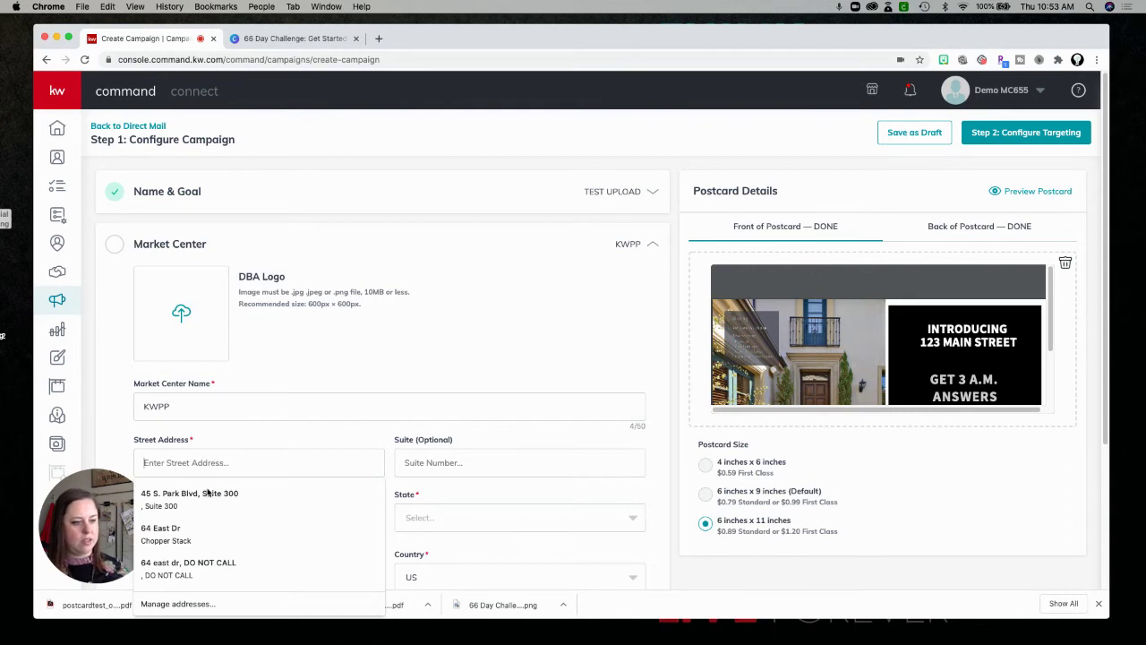
left_click(208, 493)
left_click(426, 522)
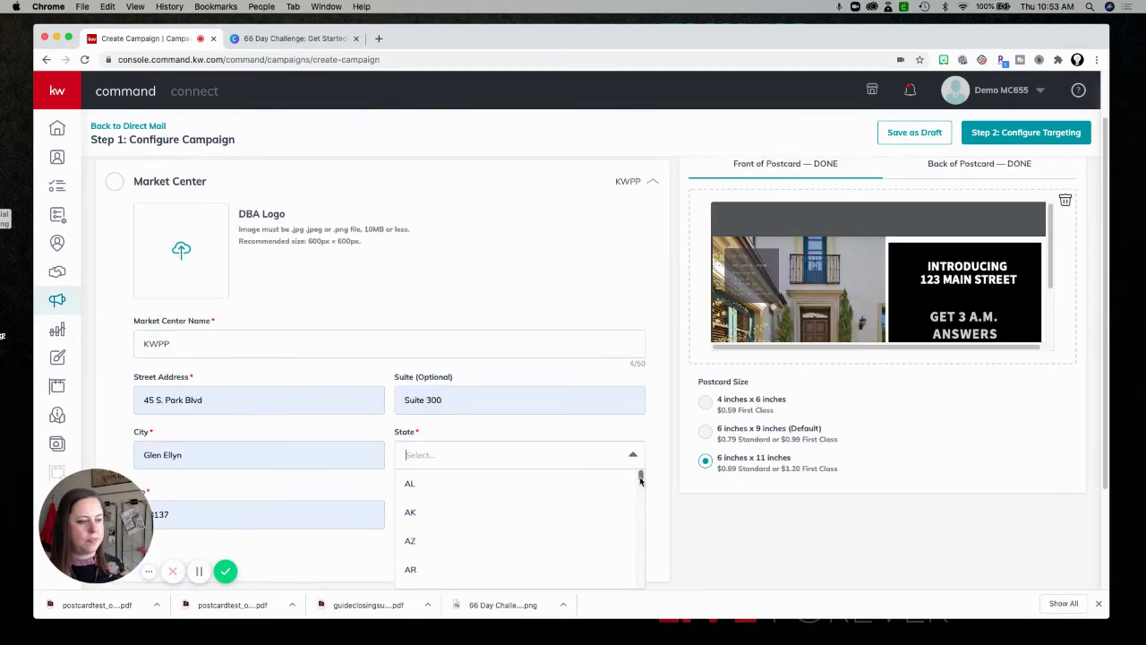
left_click_drag(641, 481, 639, 506)
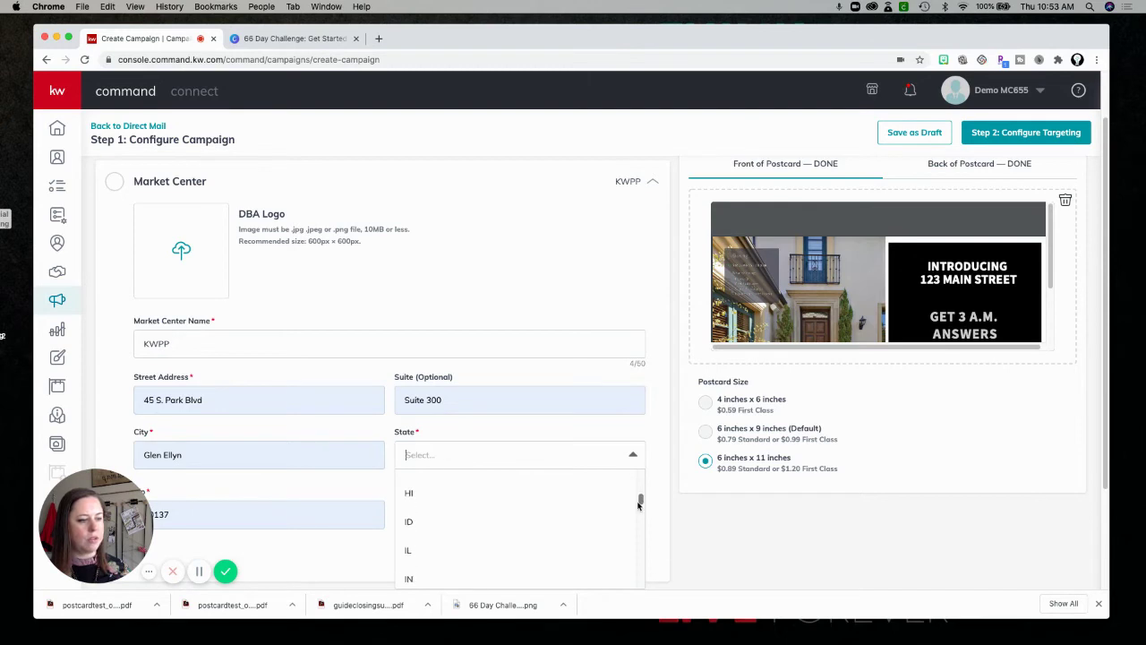
left_click(409, 549)
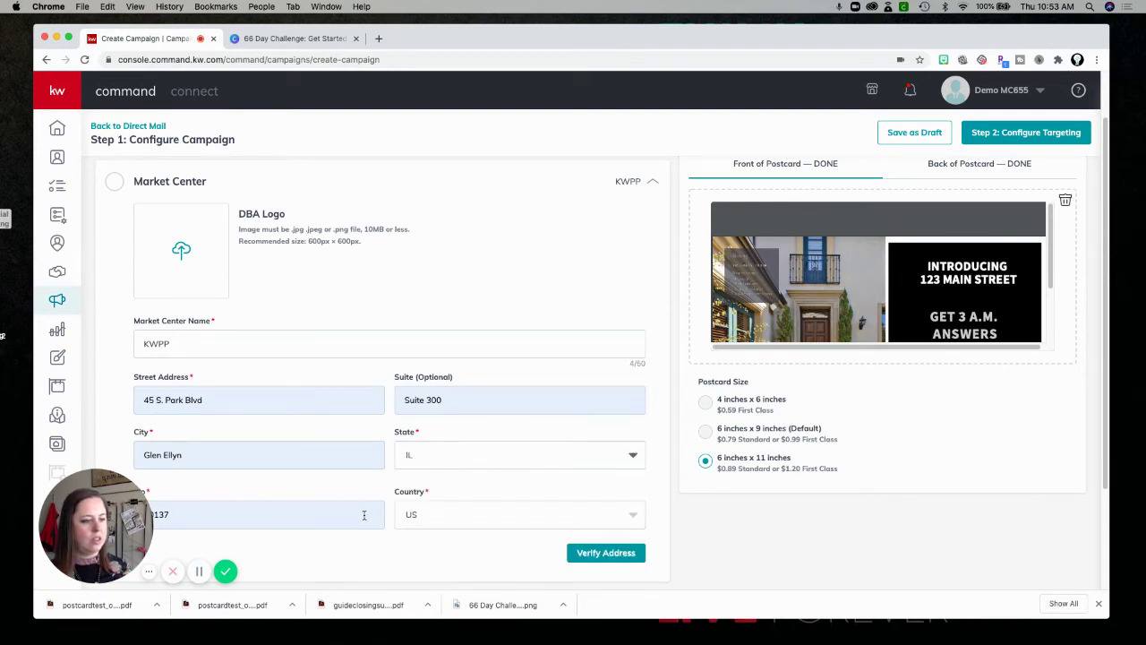
Upload marketupdate01photo1_original (5).png as the DBA logo and verify and confirm the address.
left_click(182, 248)
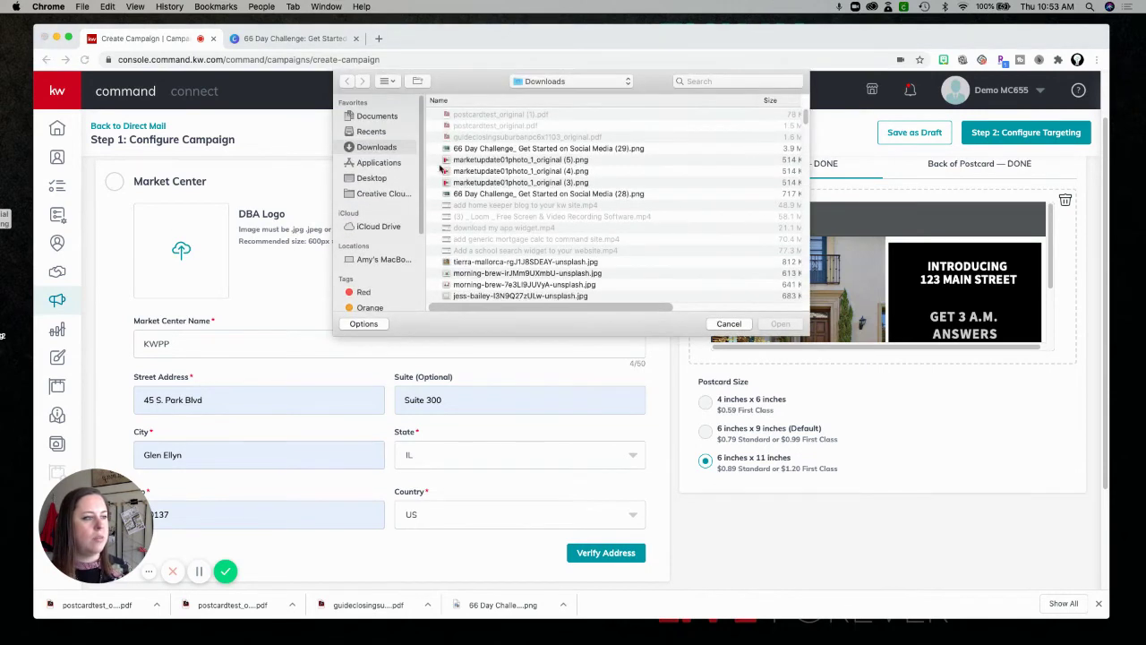
left_click(502, 159)
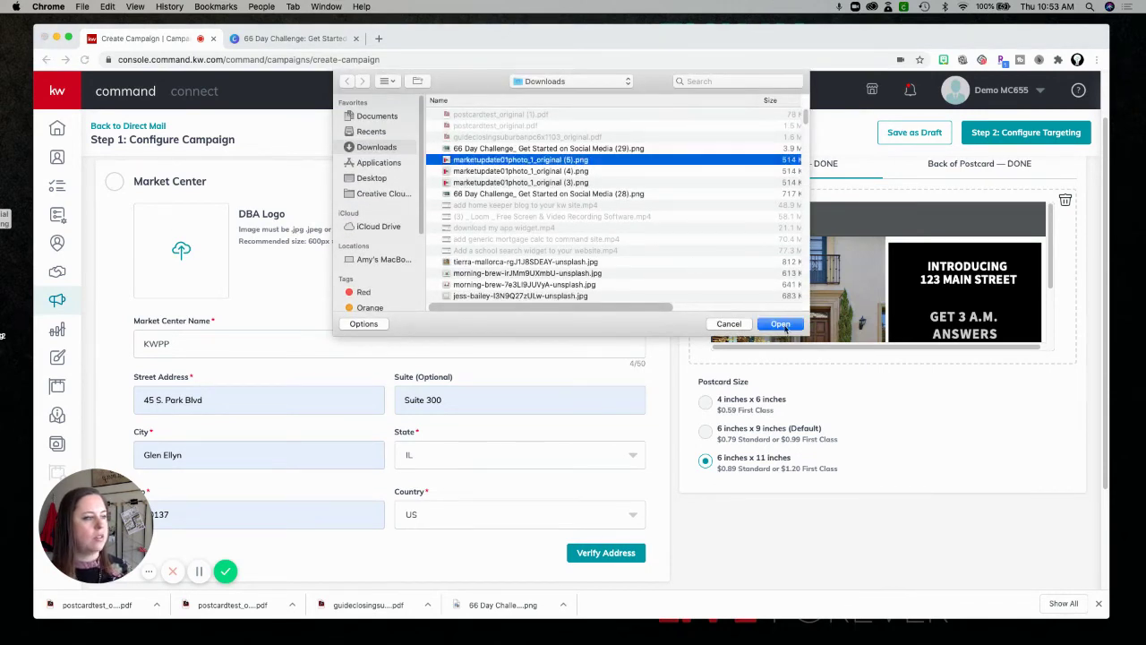
key("Return")
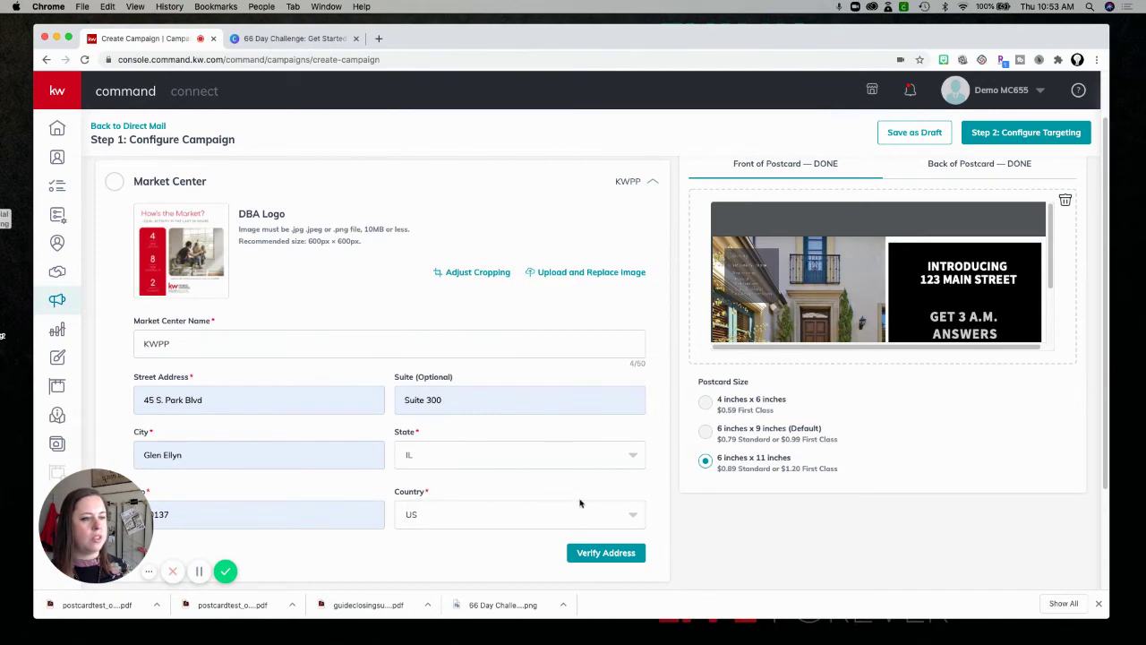
left_click(593, 554)
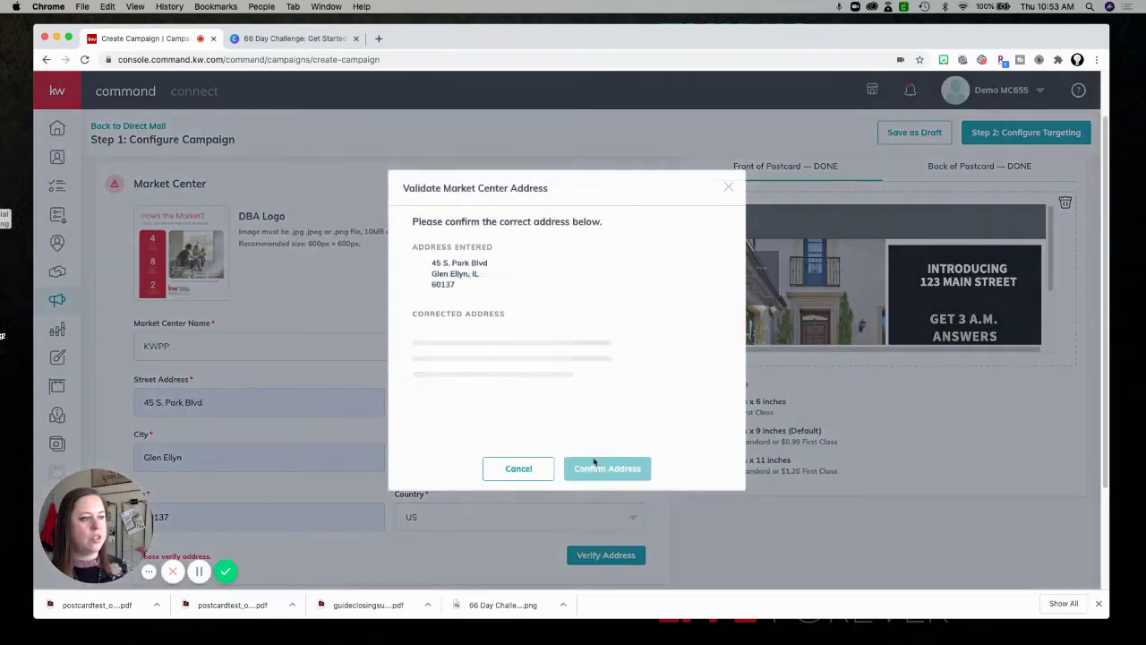
left_click(606, 438)
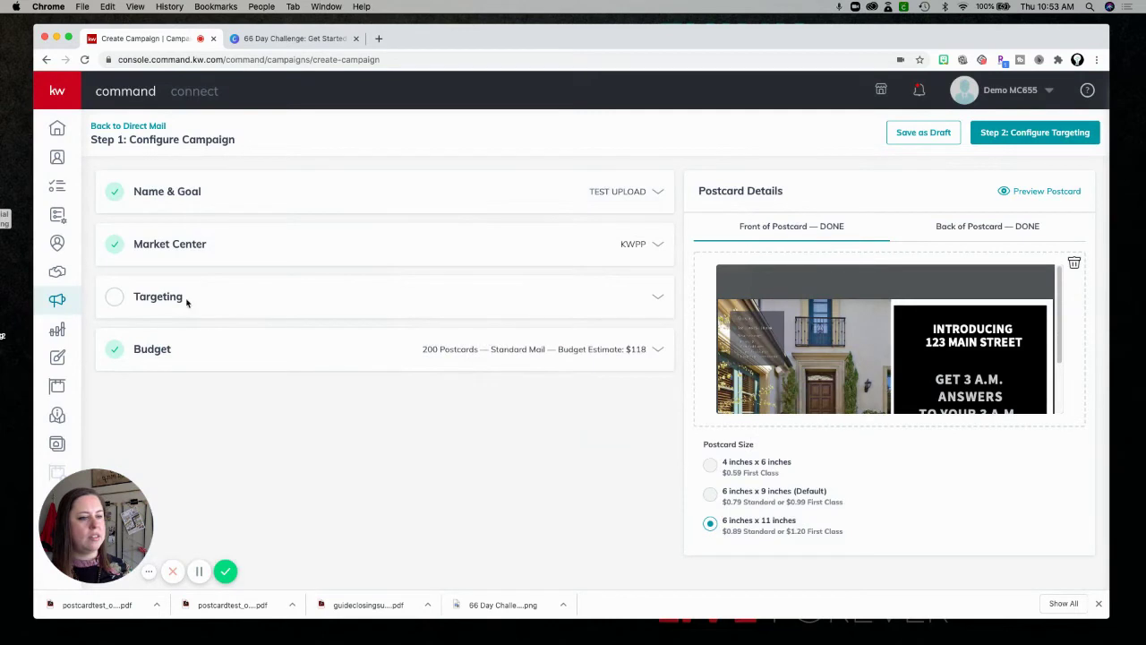
left_click(176, 299)
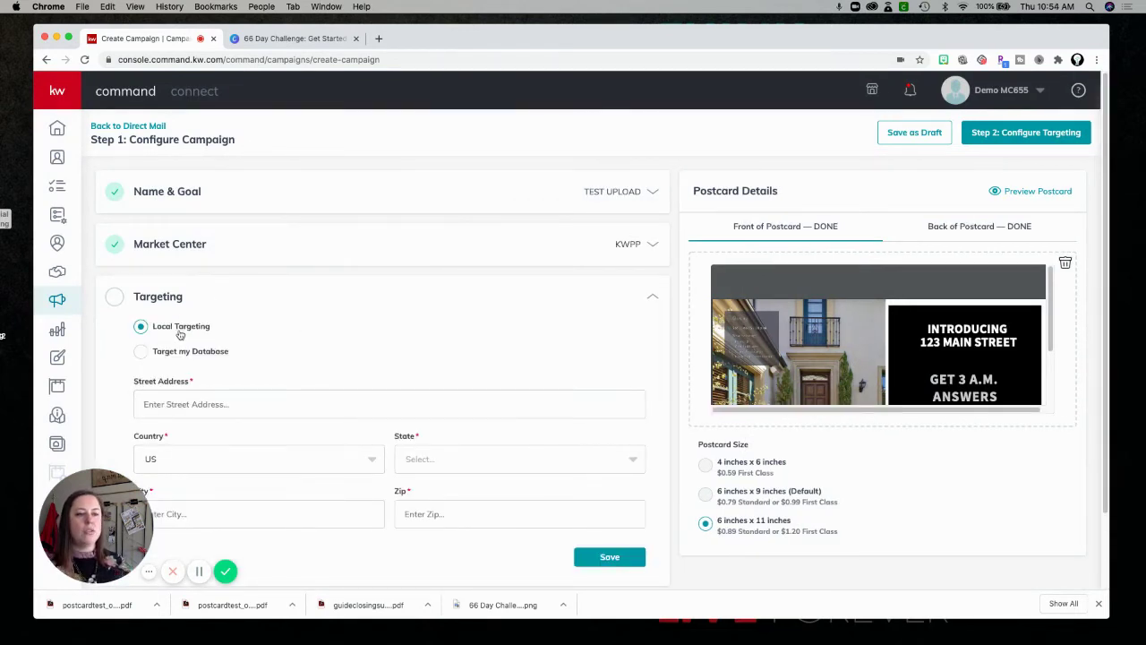
Choose Target my Database as the audience and open the Add Contacts picker.
left_click(140, 352)
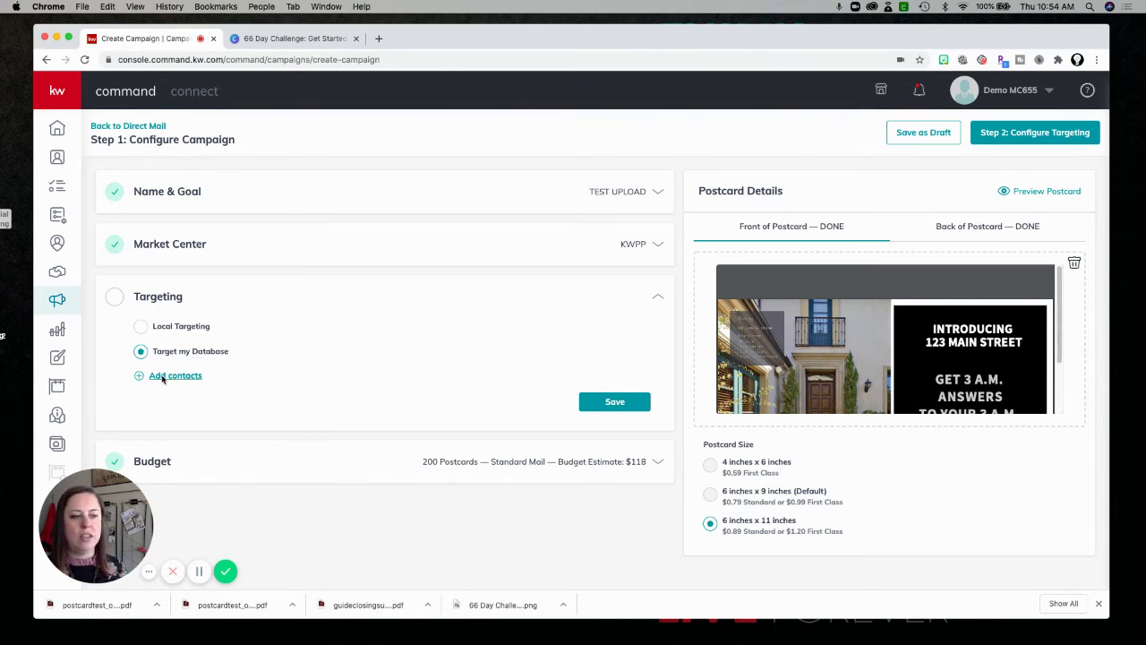
left_click(175, 375)
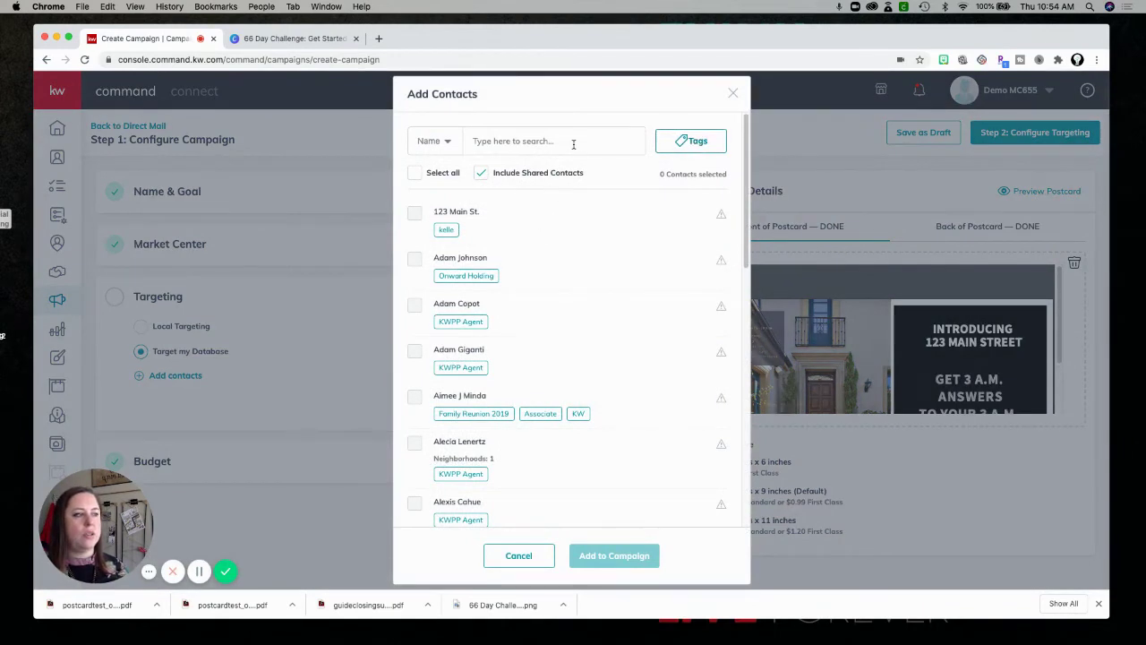
Filter the contacts by the KWPP Agent tag and select all of them.
left_click(513, 144)
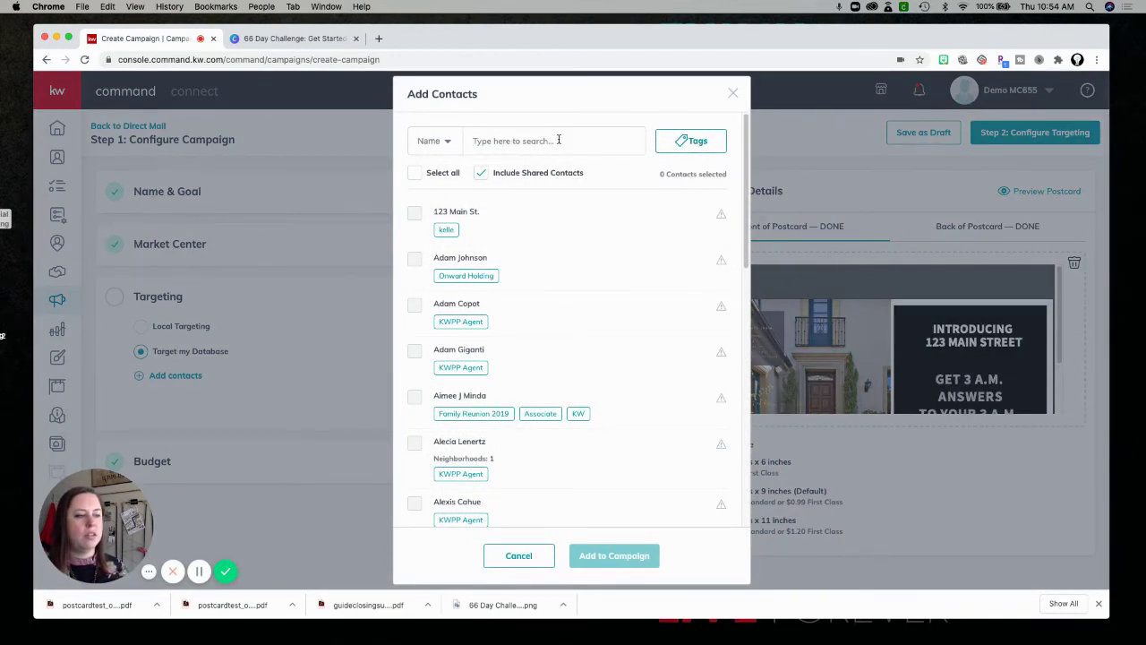
left_click(695, 148)
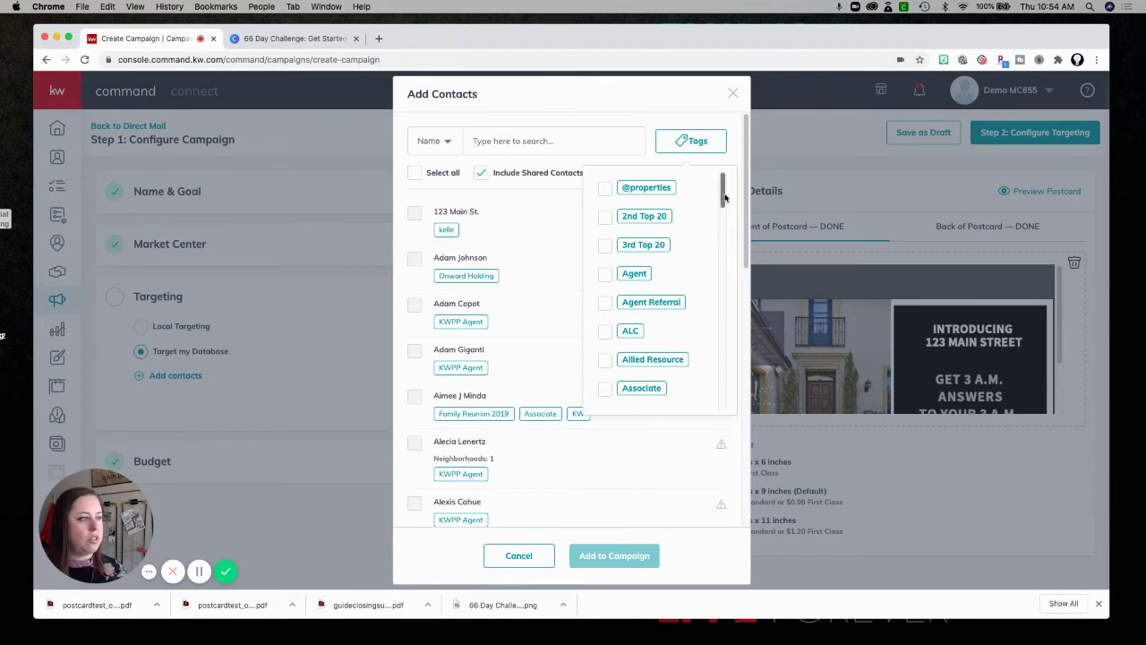
scroll(727, 233, "down", 3)
scroll(727, 260, "down", 7)
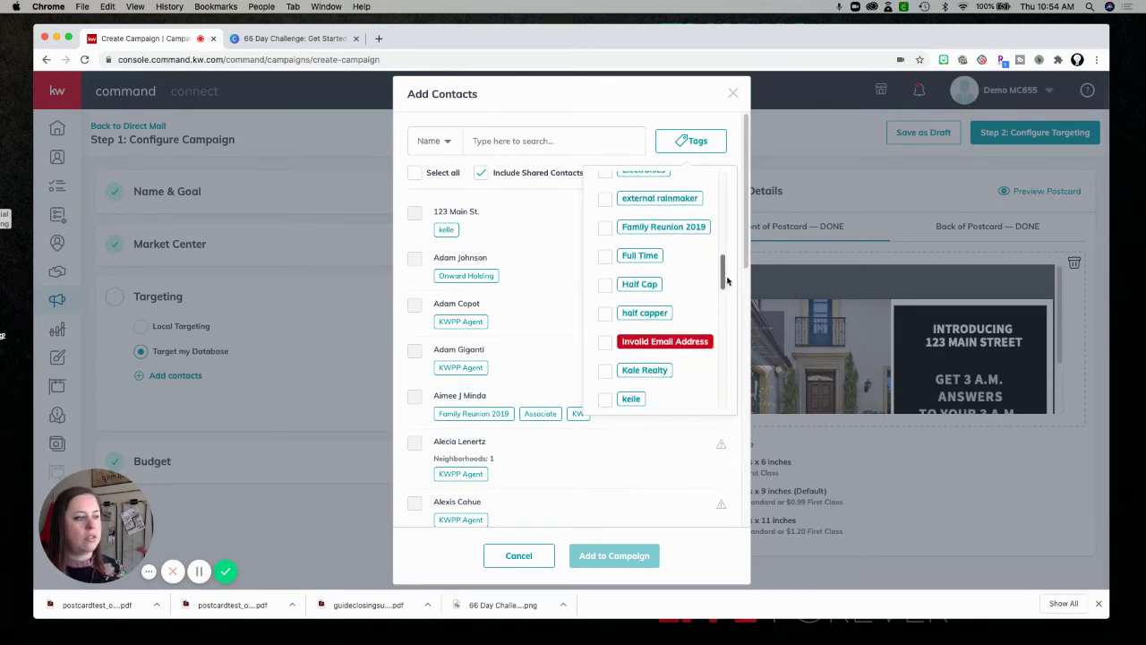
scroll(724, 292, "down", 5)
left_click(608, 316)
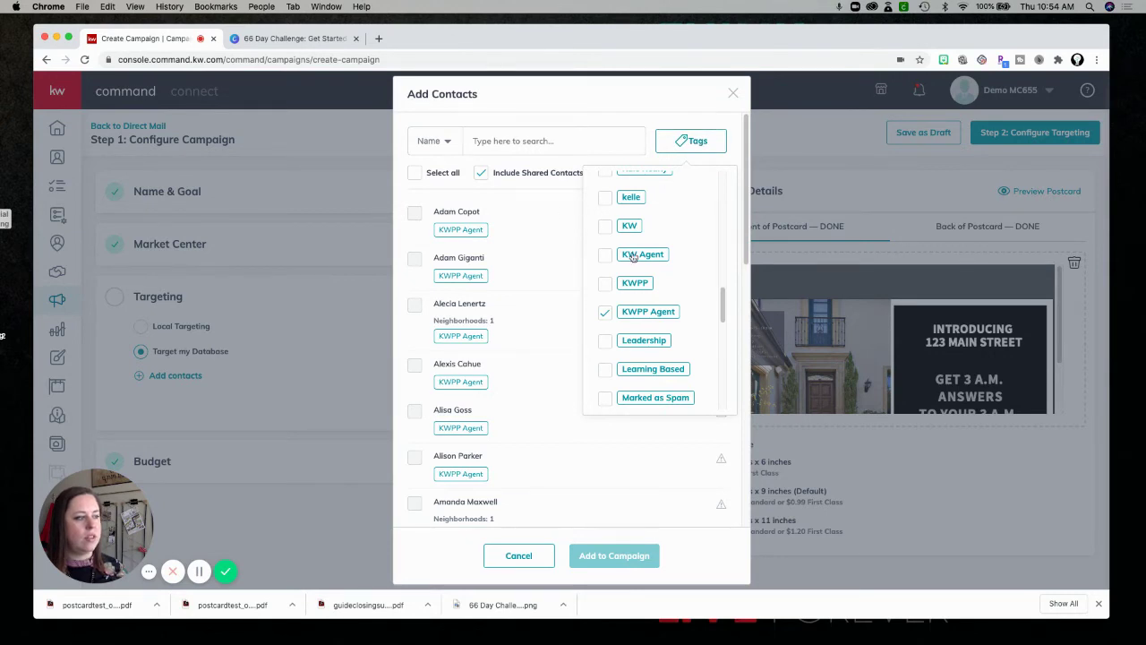
left_click(645, 119)
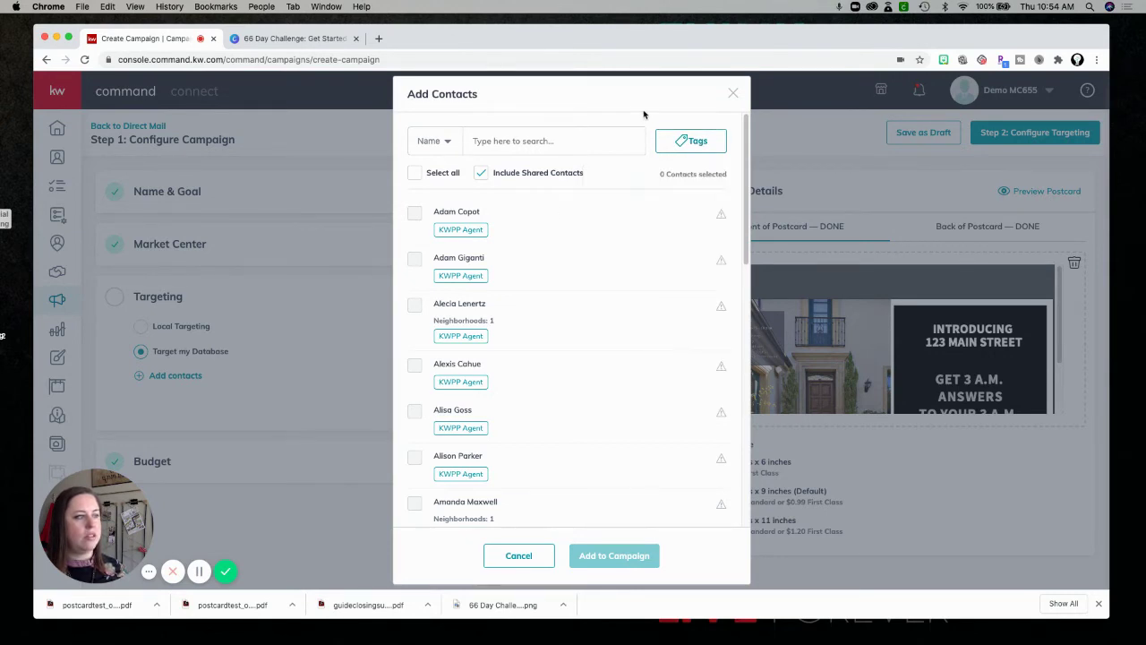
left_click(413, 176)
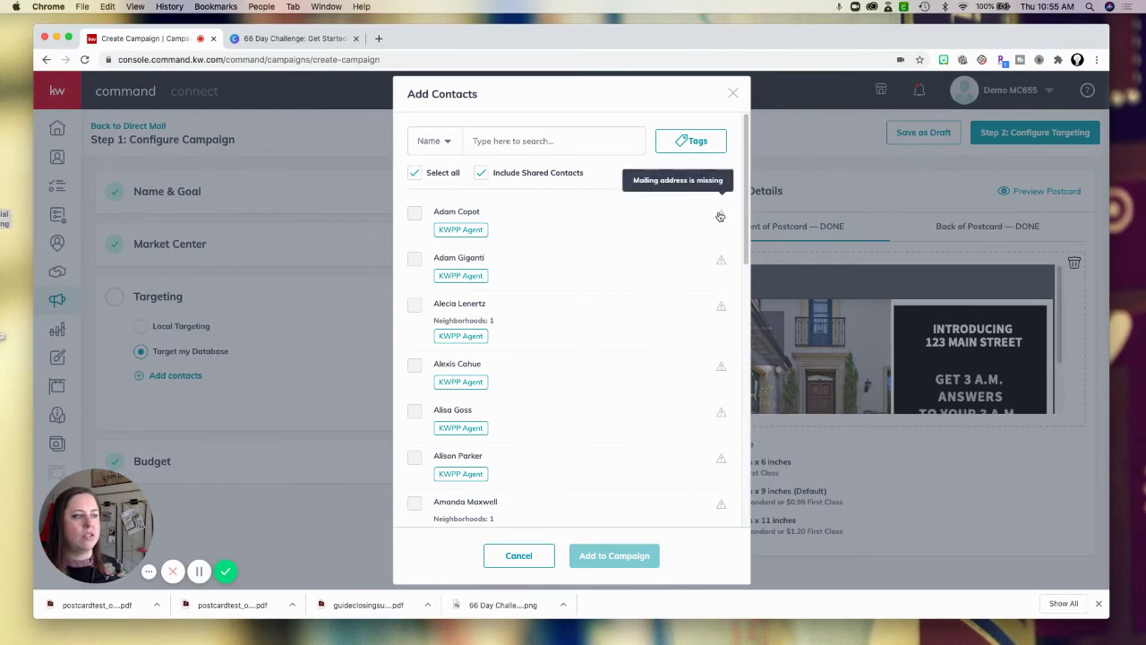
Review the selection warnings, search for a contact by name, then cancel without adding anyone.
mouse_move(724, 265)
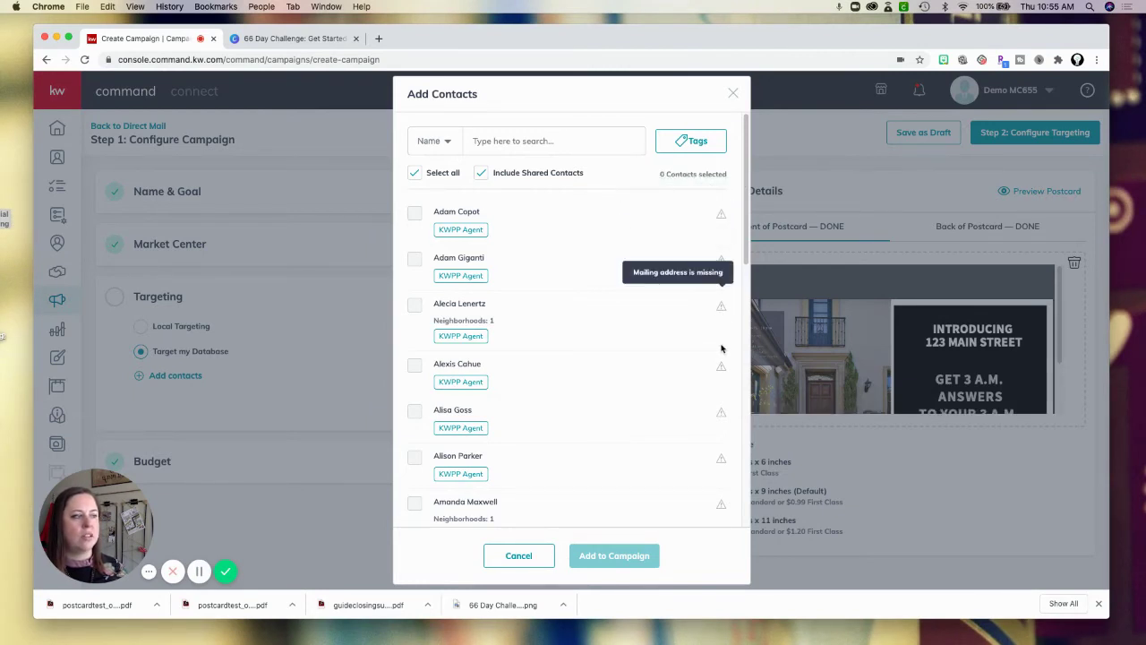
left_click_drag(743, 224, 739, 502)
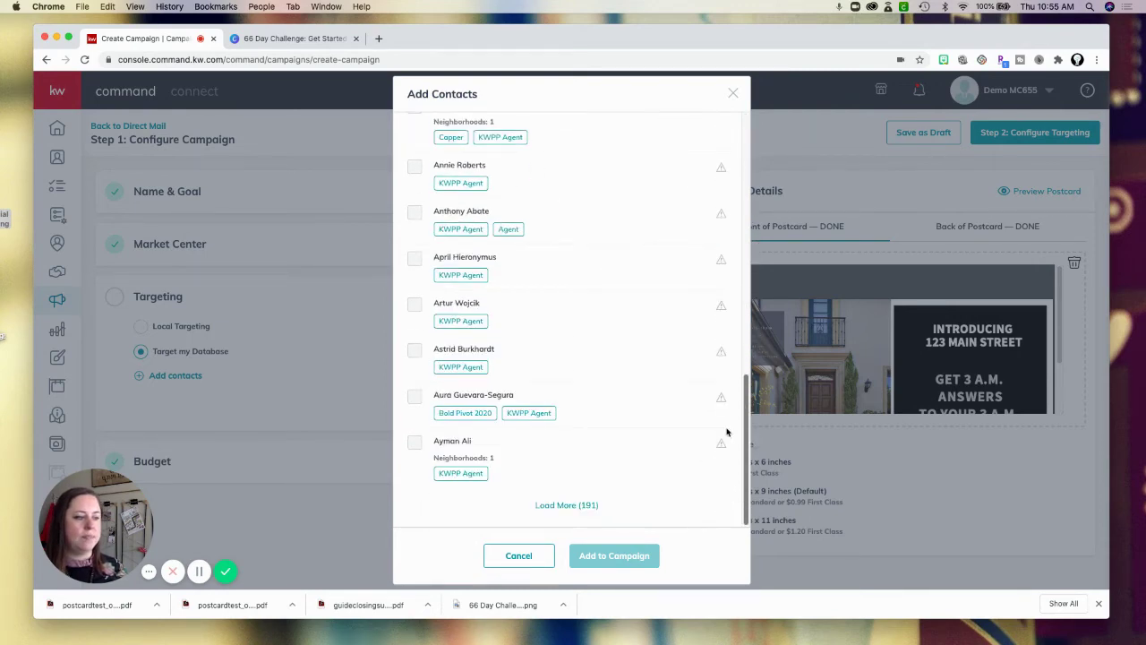
left_click_drag(744, 431, 749, 112)
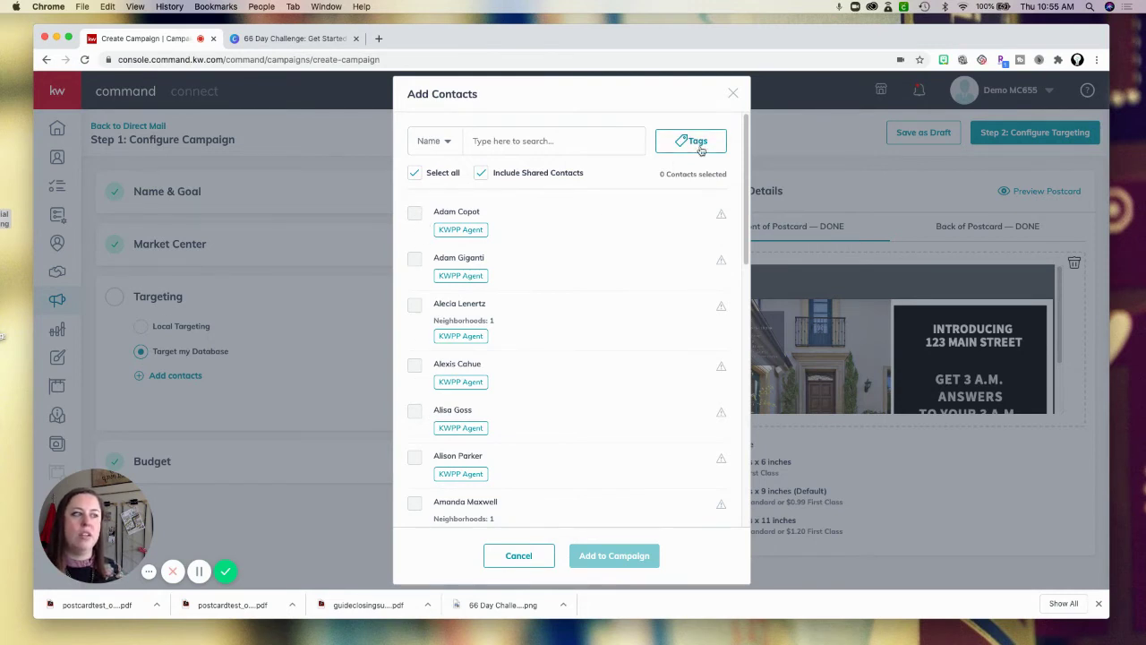
left_click(548, 145)
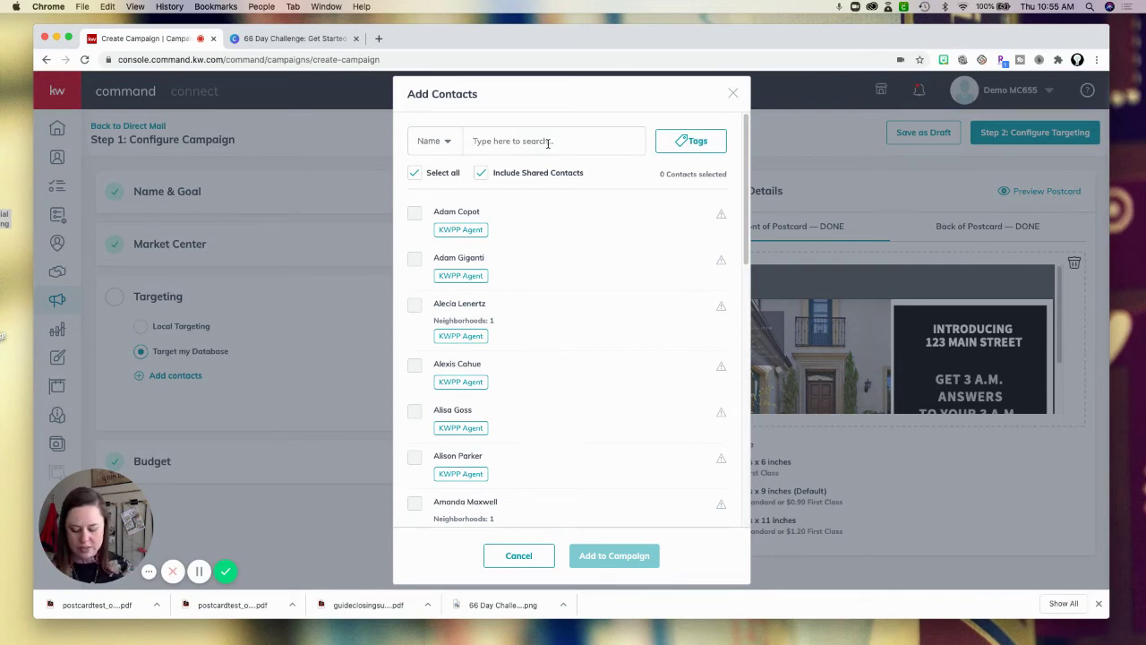
type("AMY")
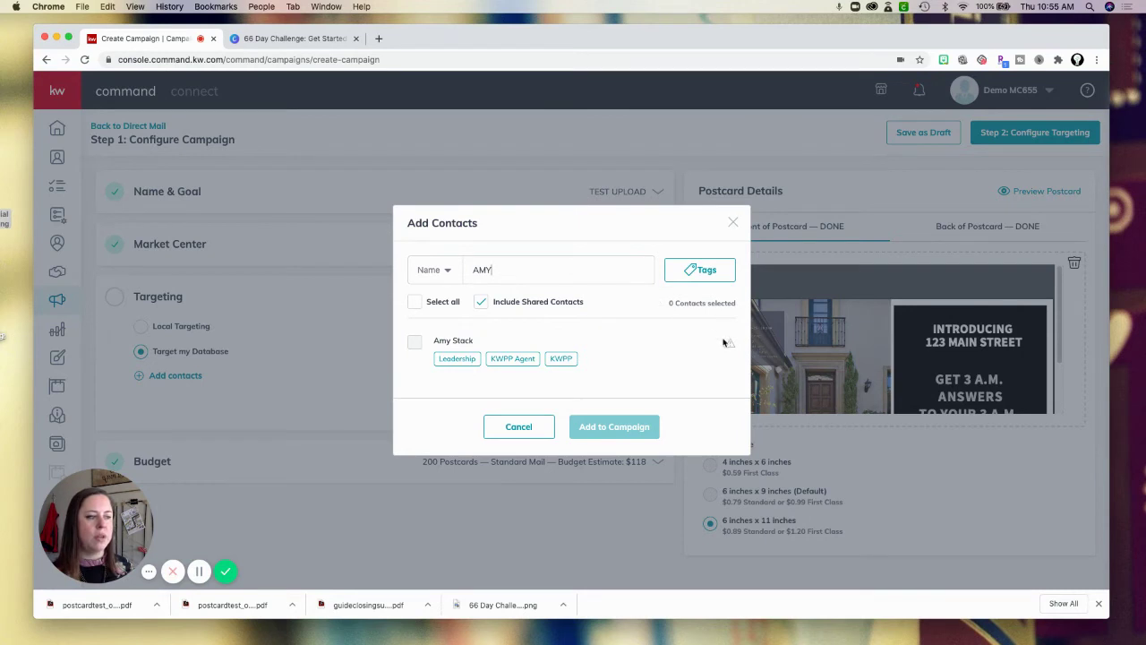
left_click(480, 301)
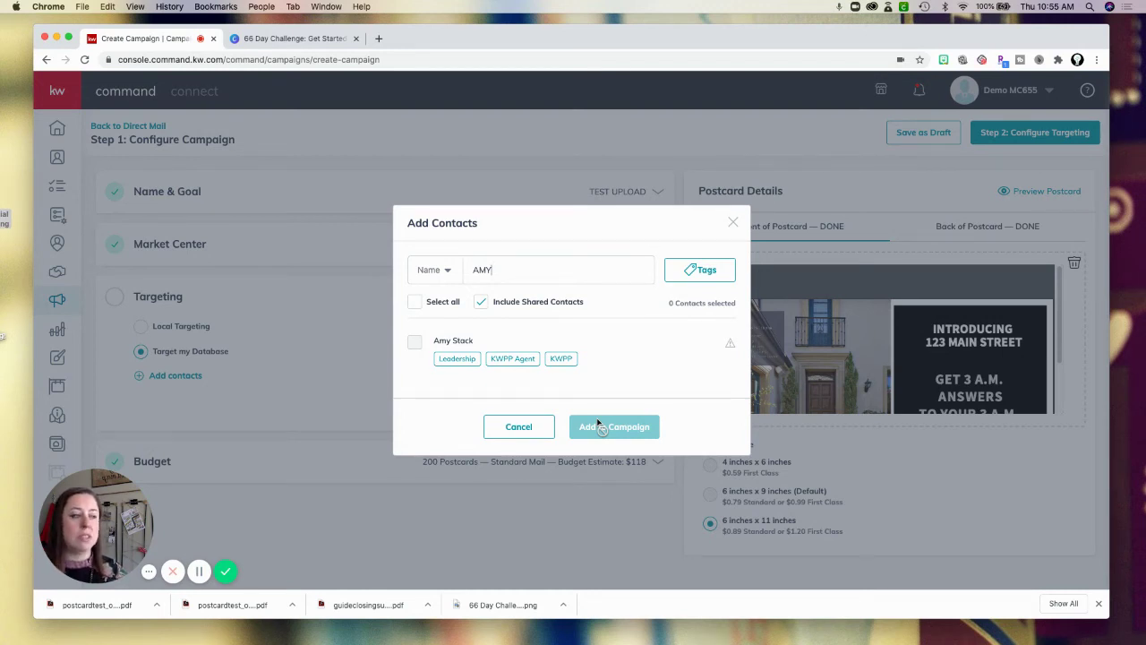
left_click(518, 427)
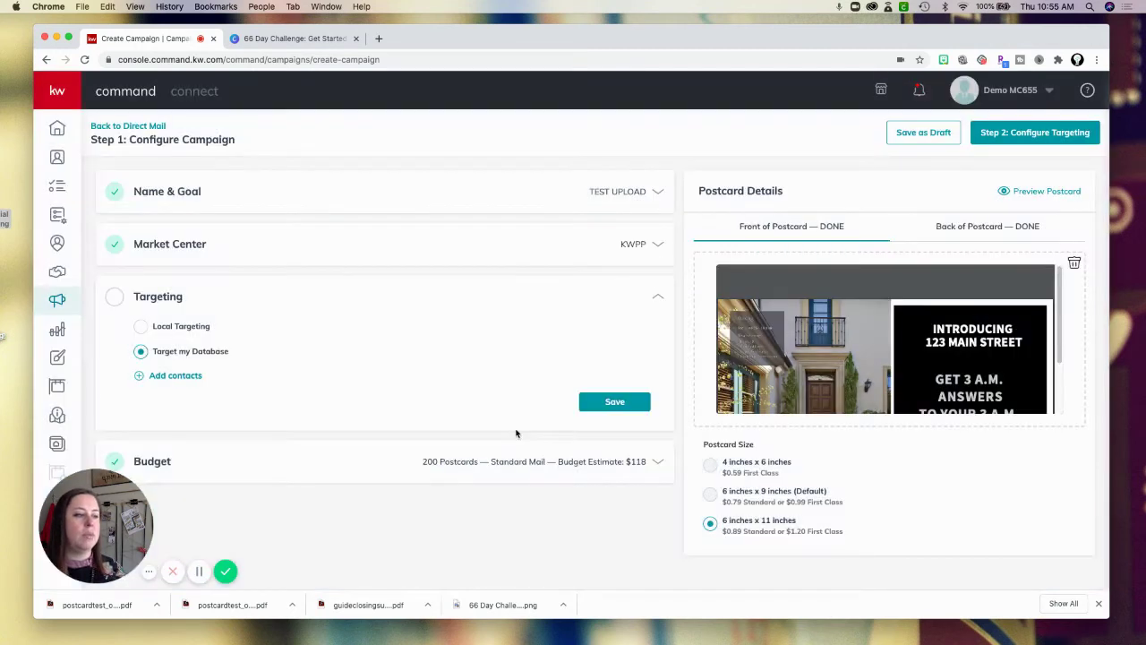
Save the Targeting section, which is then flagged *Required because no contacts were chosen.
left_click(622, 407)
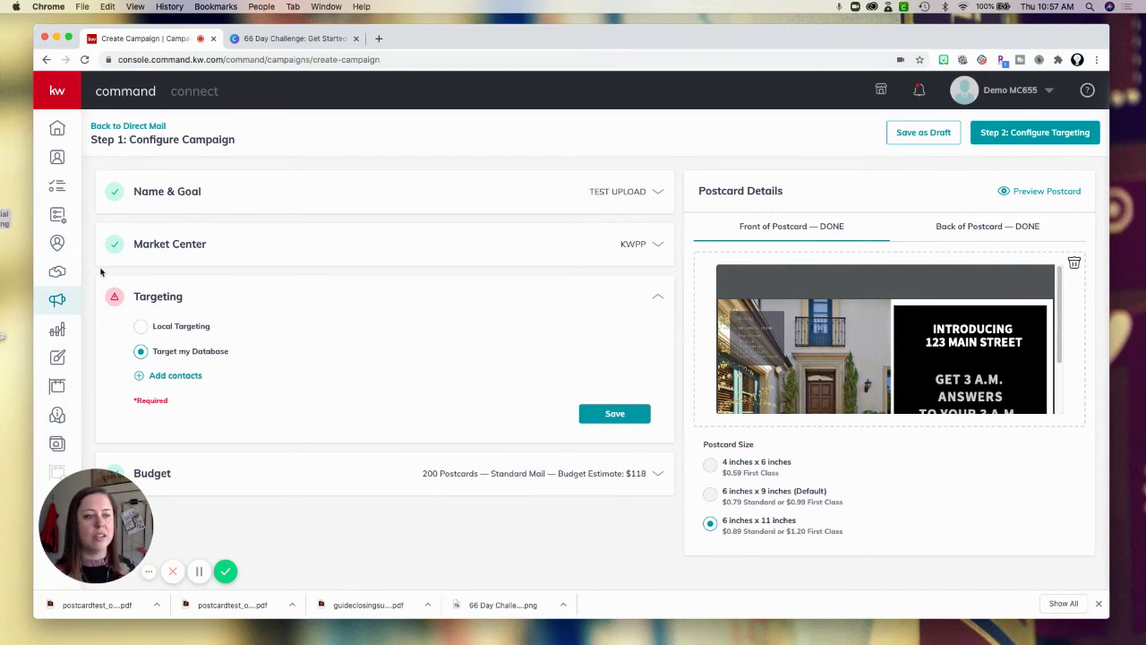
Leave the unsaved campaign via Campaigns and go to the My Design Templates gallery.
left_click(58, 301)
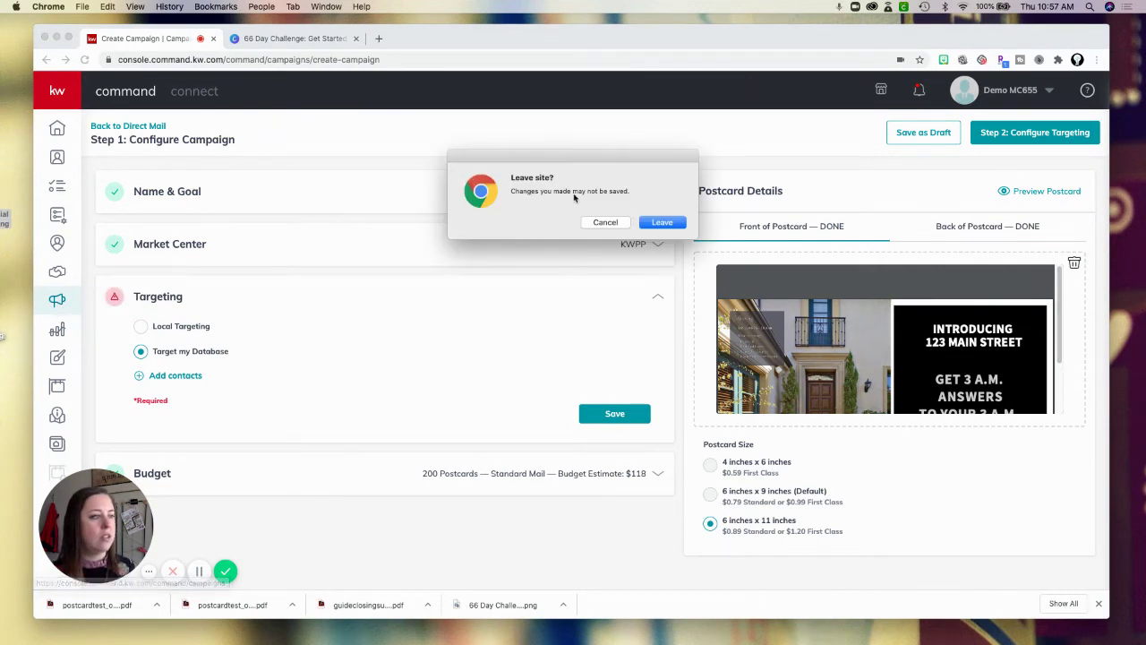
left_click(662, 222)
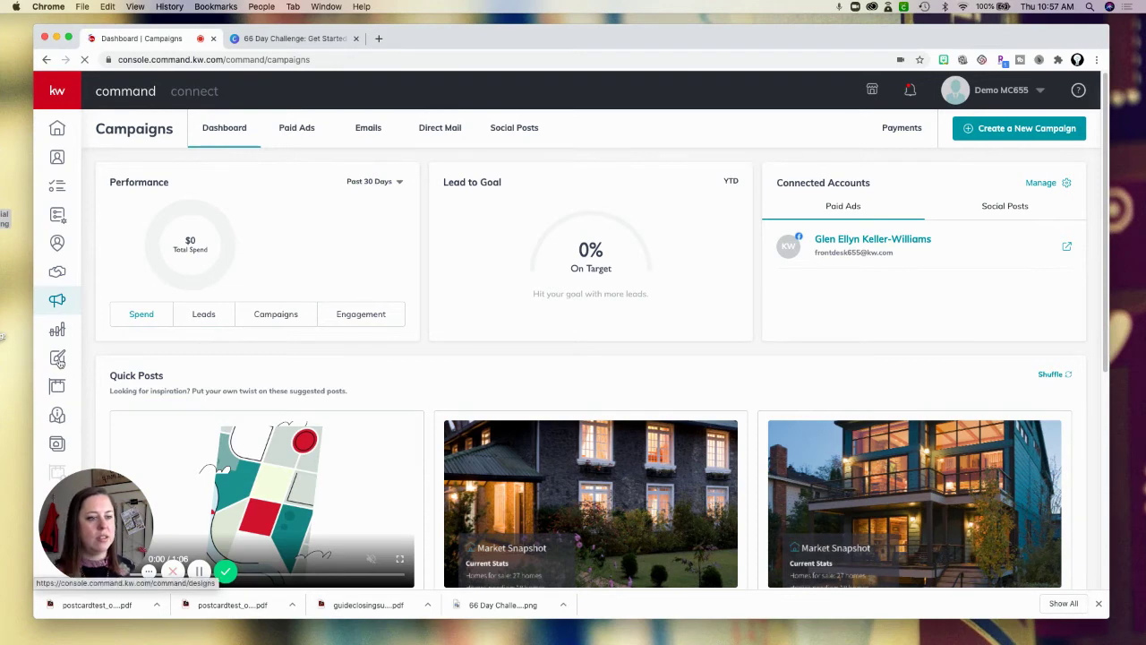
left_click(60, 361)
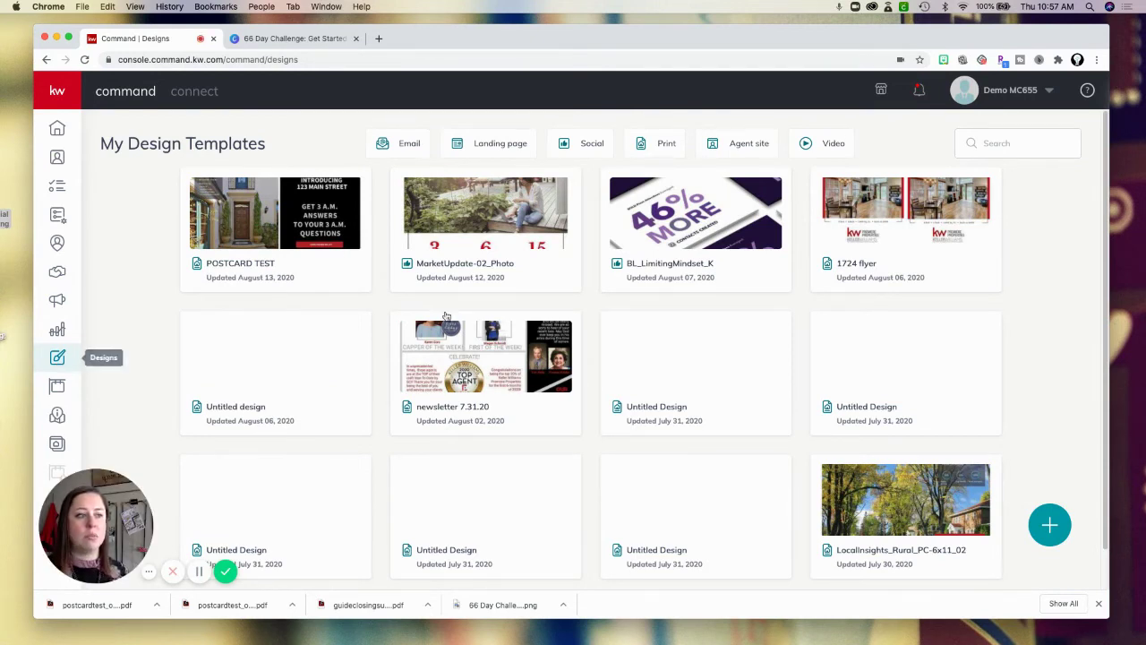
Download POSTCARD TEST's current design as a high-resolution print PDF, then close the editor.
left_click(337, 251)
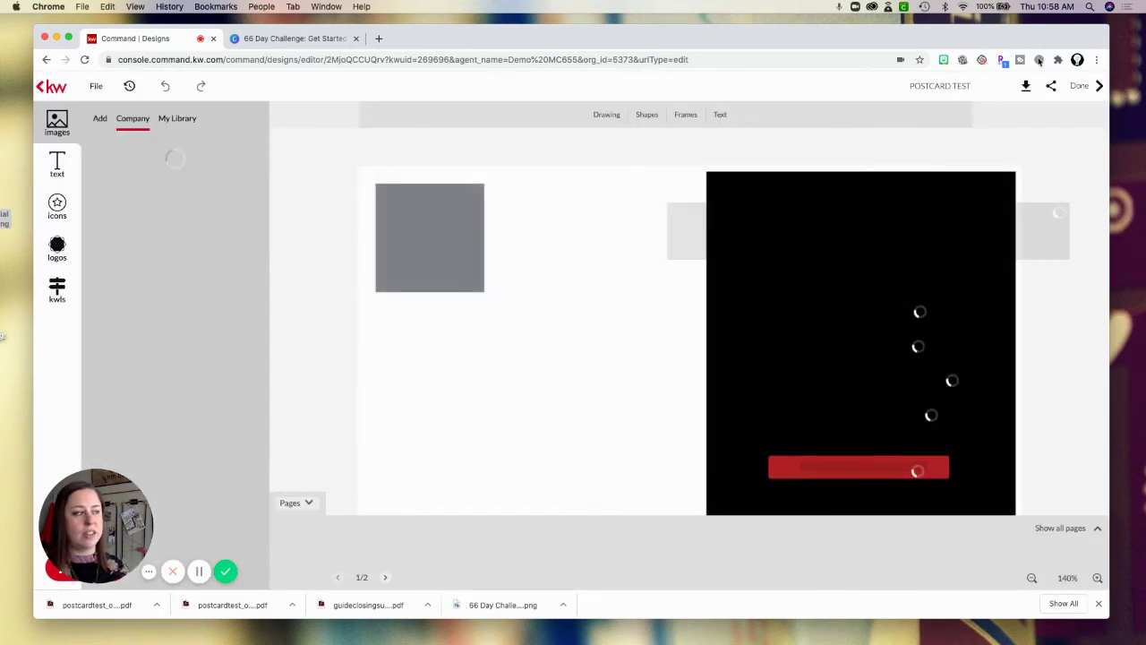
left_click(1025, 85)
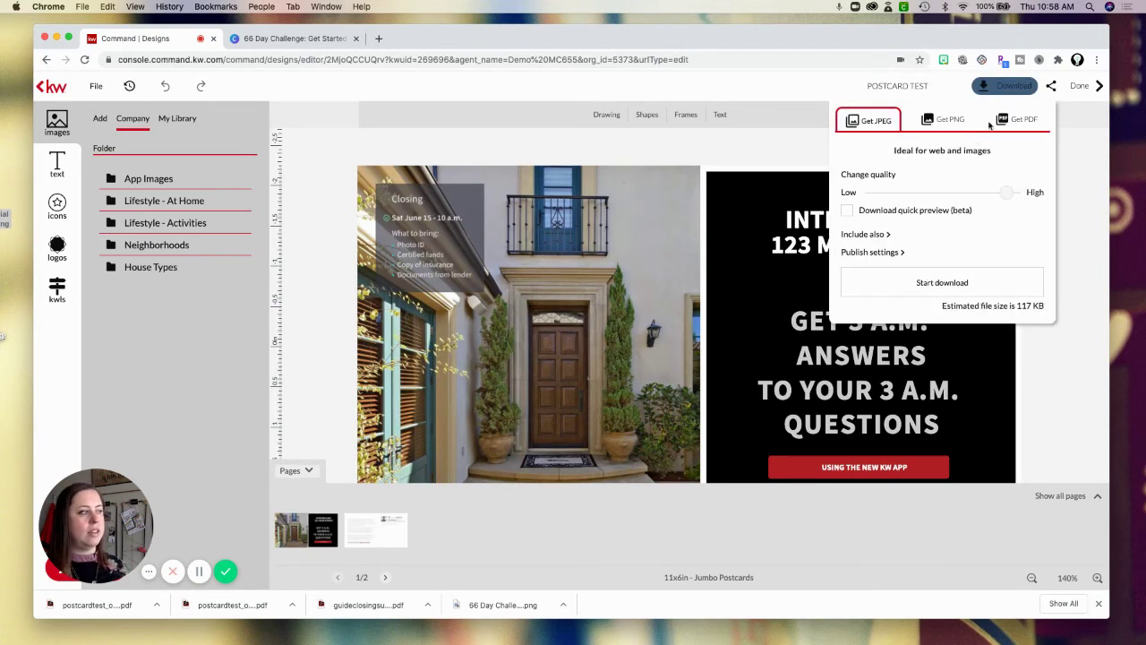
left_click(1006, 119)
left_click(847, 187)
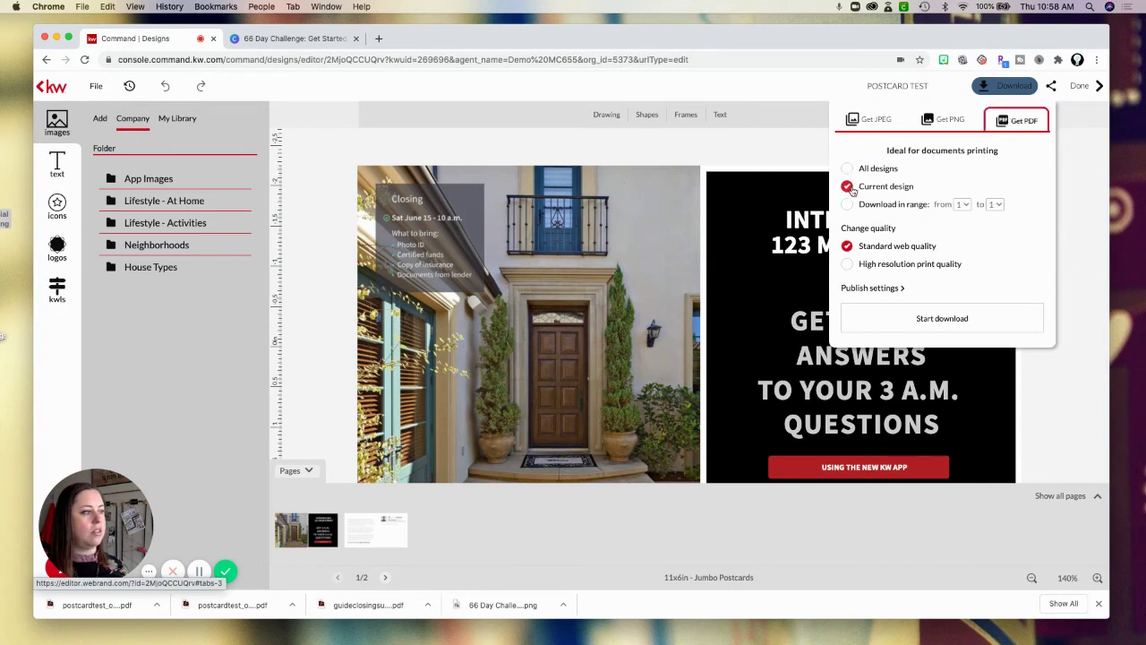
left_click(847, 263)
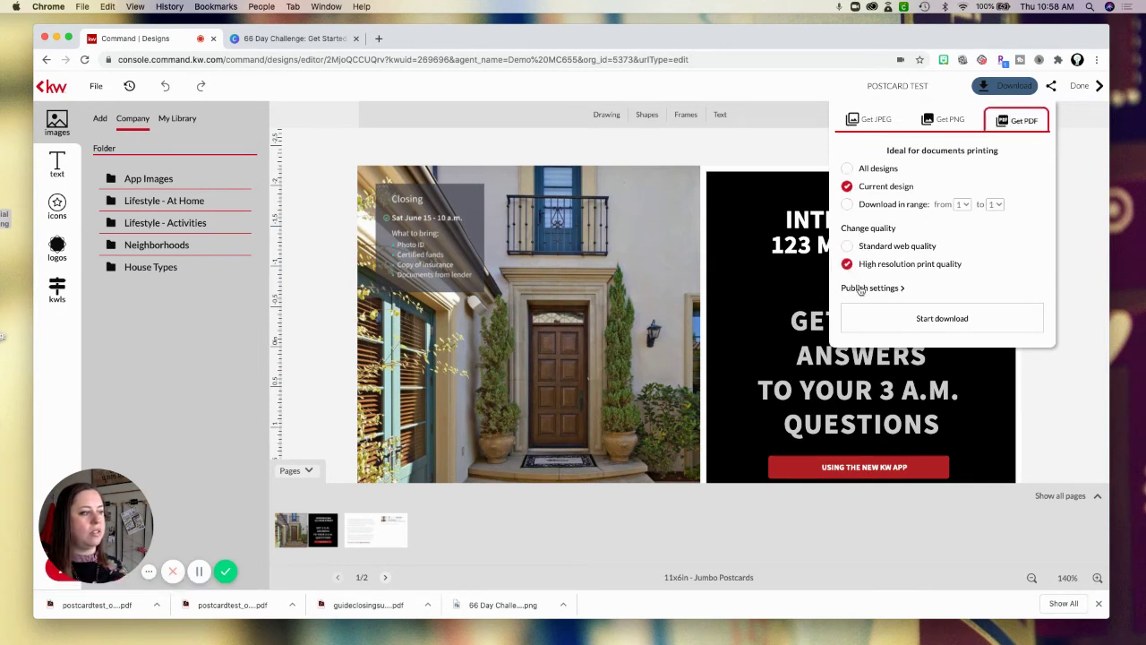
left_click(860, 289)
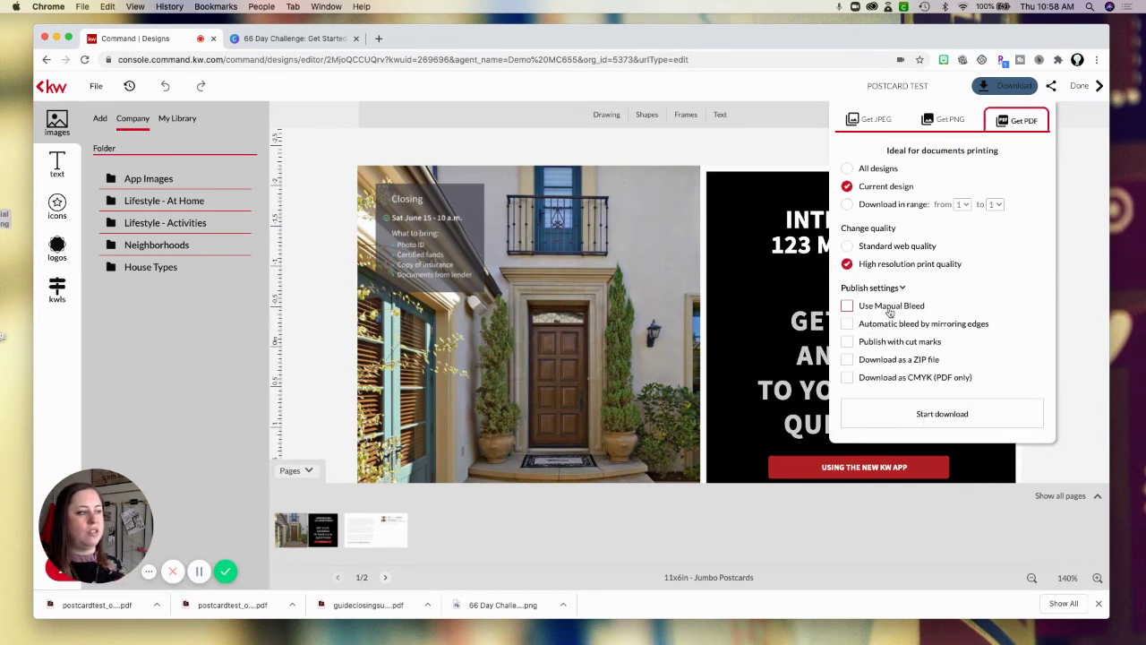
left_click(916, 415)
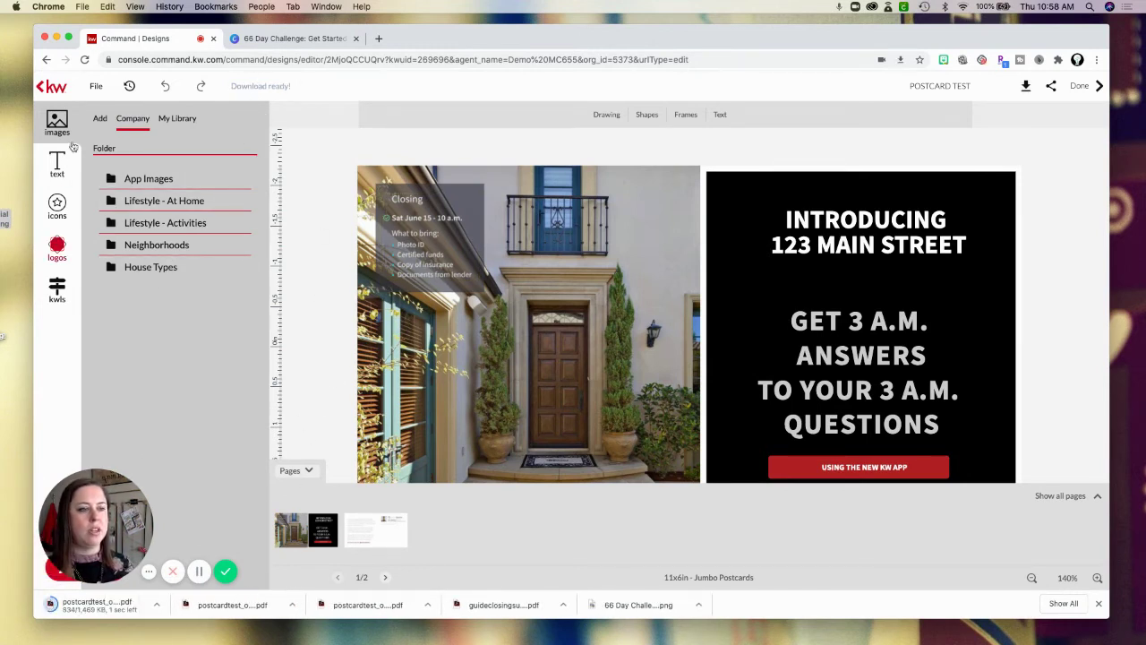
left_click(1078, 86)
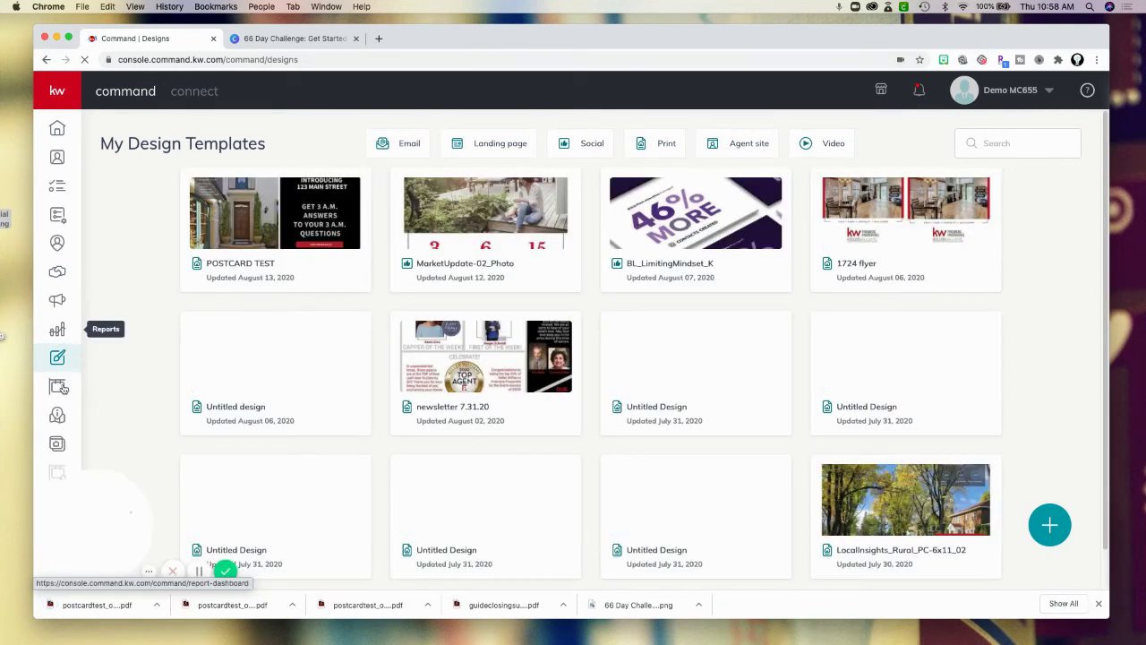
Start a new Direct Mail campaign named MY TEMPLATE 2.
left_click(58, 301)
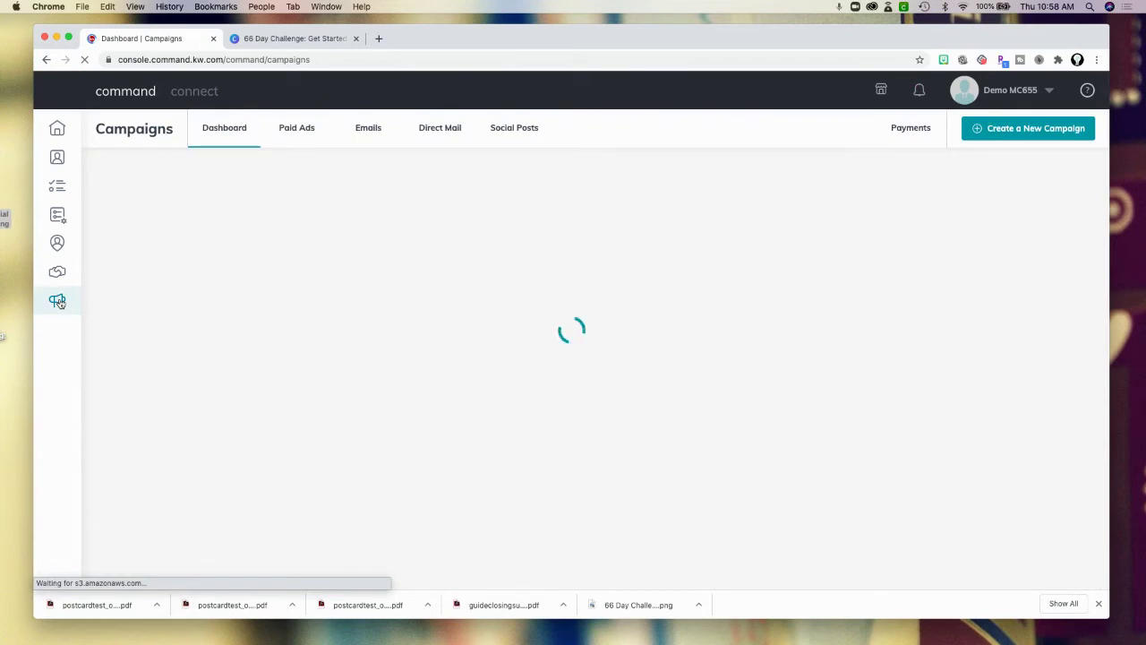
left_click(1015, 131)
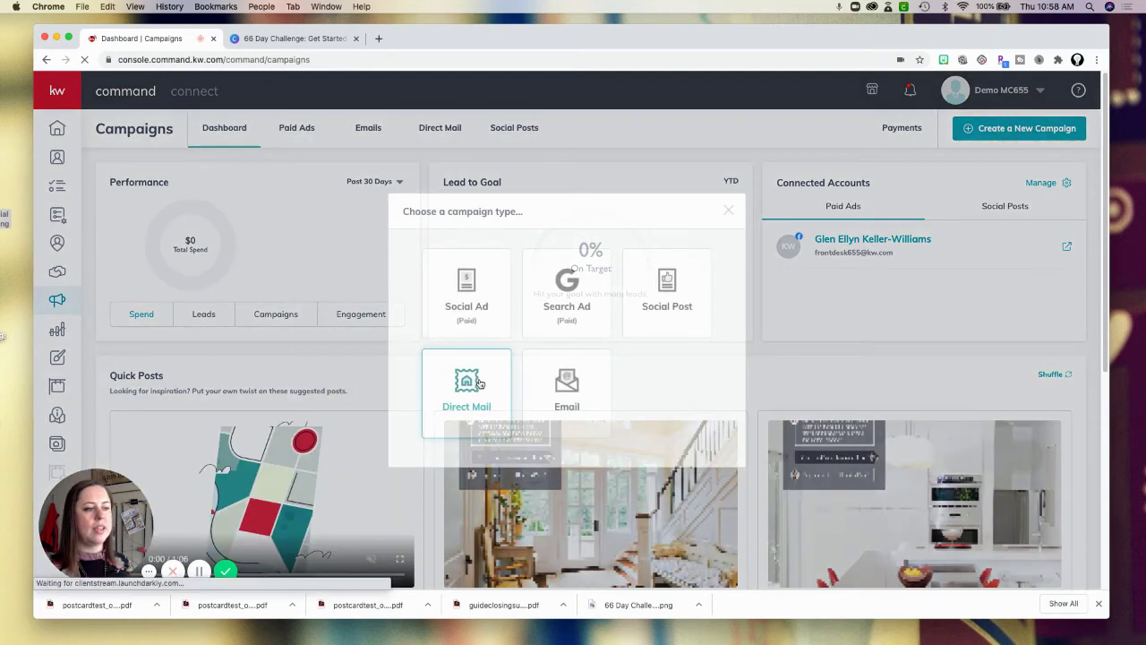
left_click(480, 383)
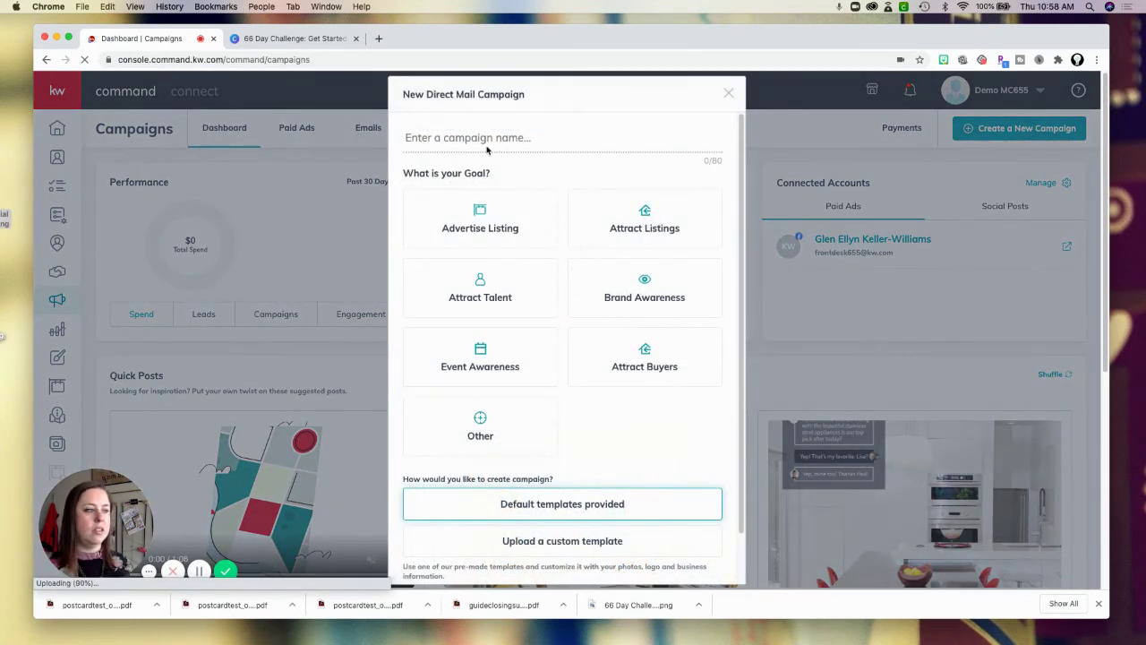
left_click(484, 139)
type("MY TEMPLATE 2")
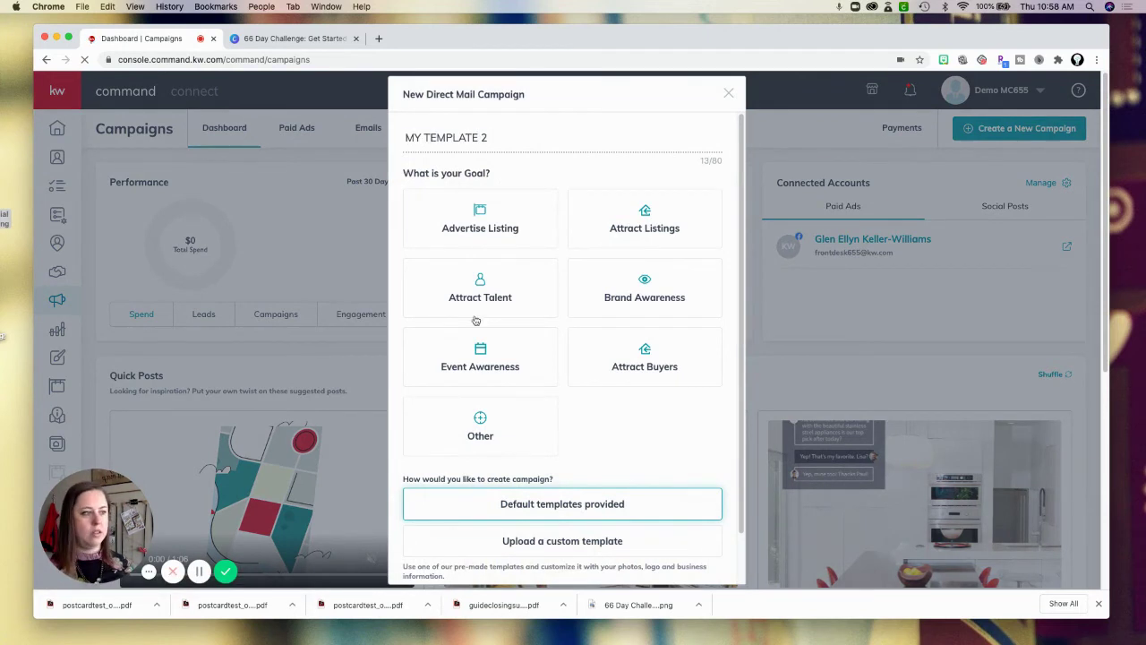
Choose a custom uploaded template with the Advertise Listing goal and set up the campaign.
left_click(480, 541)
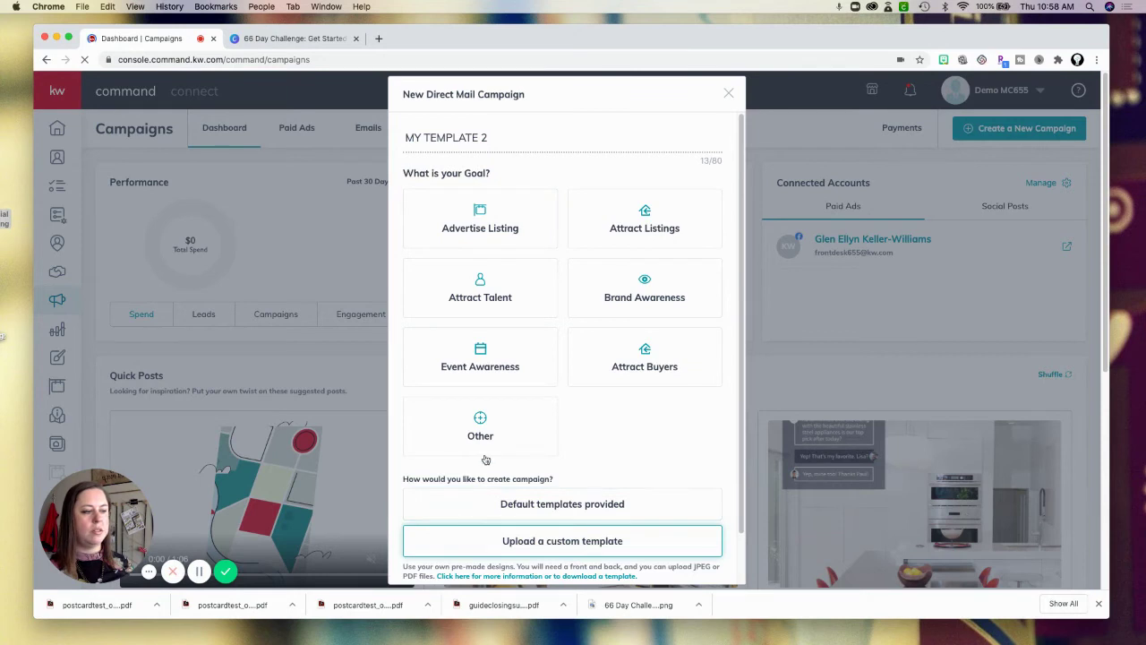
left_click(480, 222)
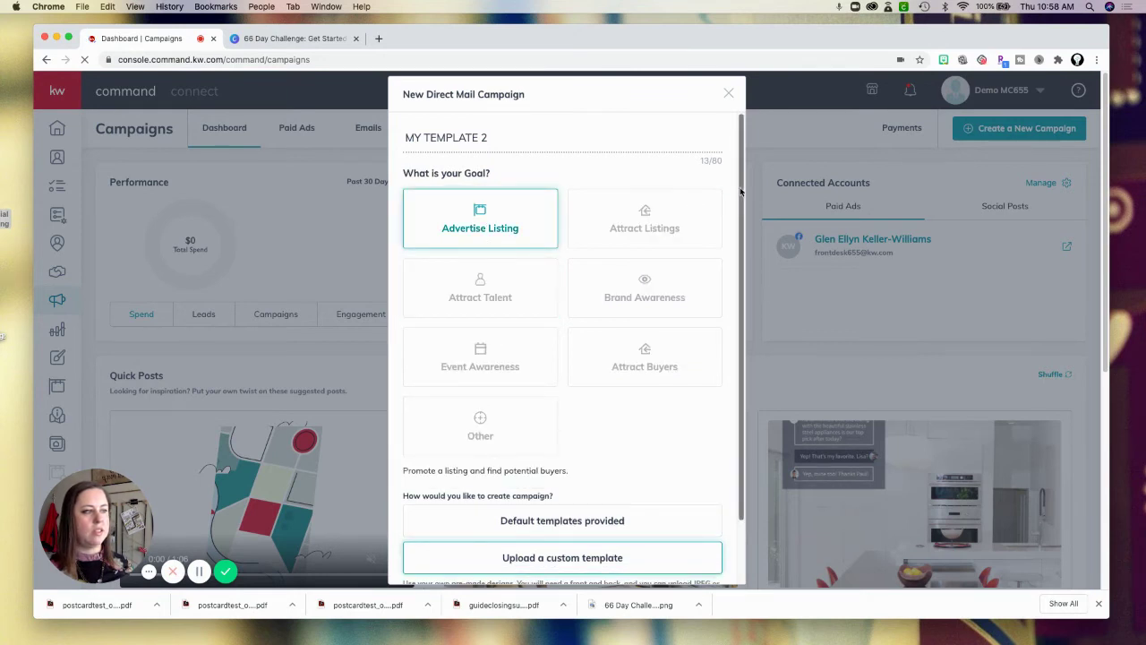
scroll(729, 199, "down", 3)
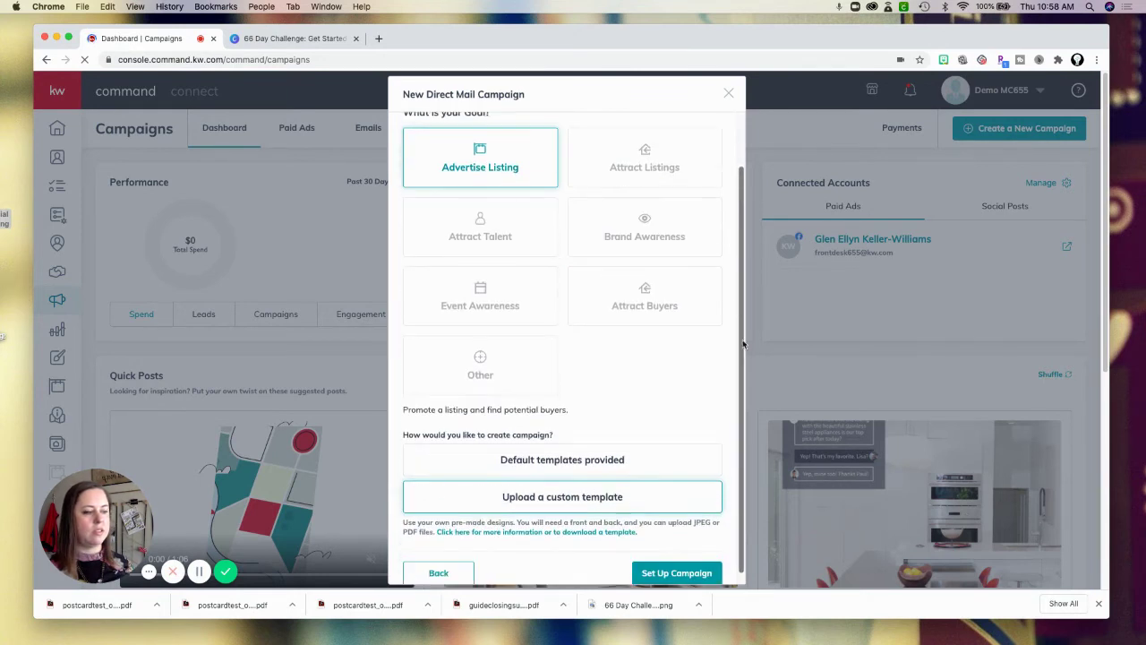
left_click(671, 564)
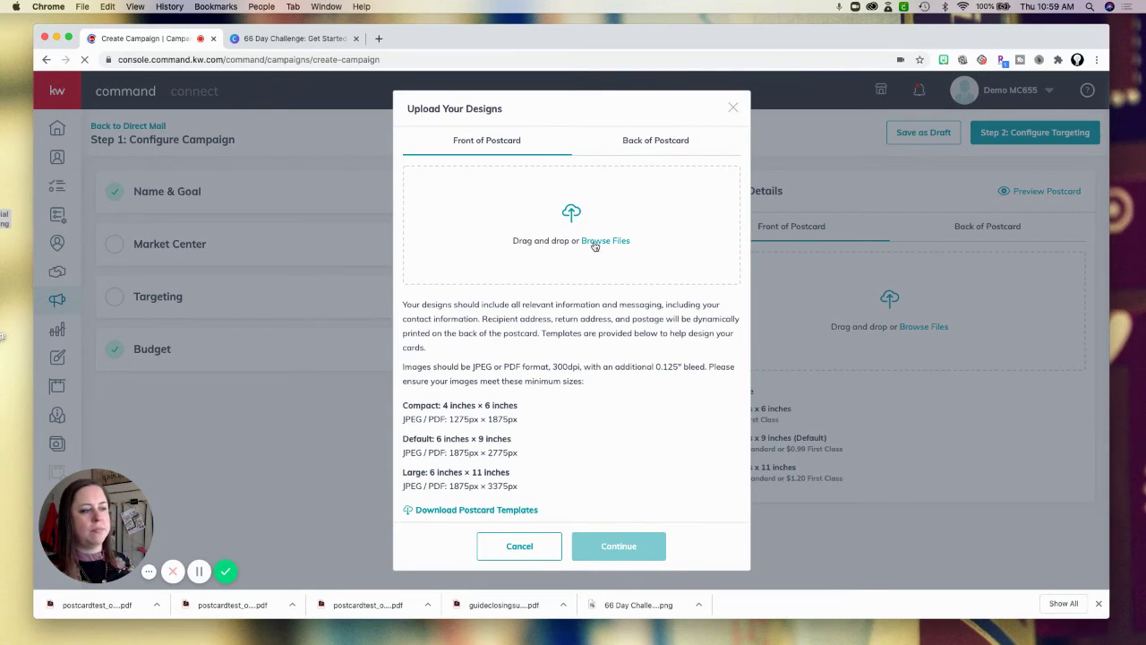
Upload postcardtest_original (2).pdf as the postcard front and review its 1800 x 3300 px size error.
left_click(594, 243)
left_click(540, 117)
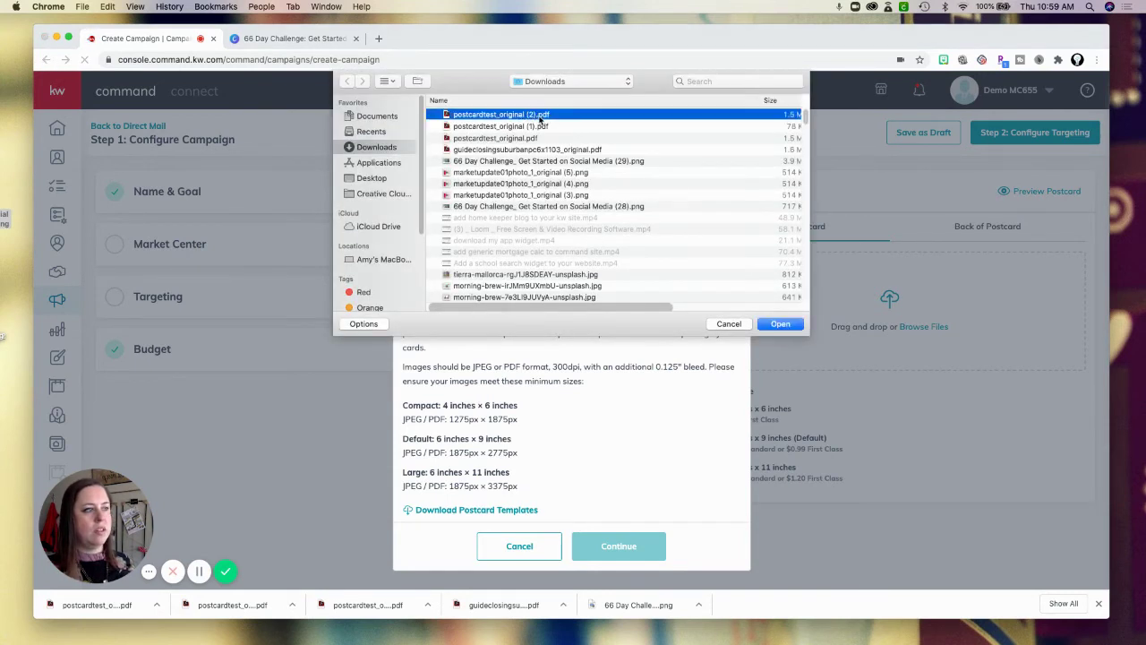
left_click(780, 324)
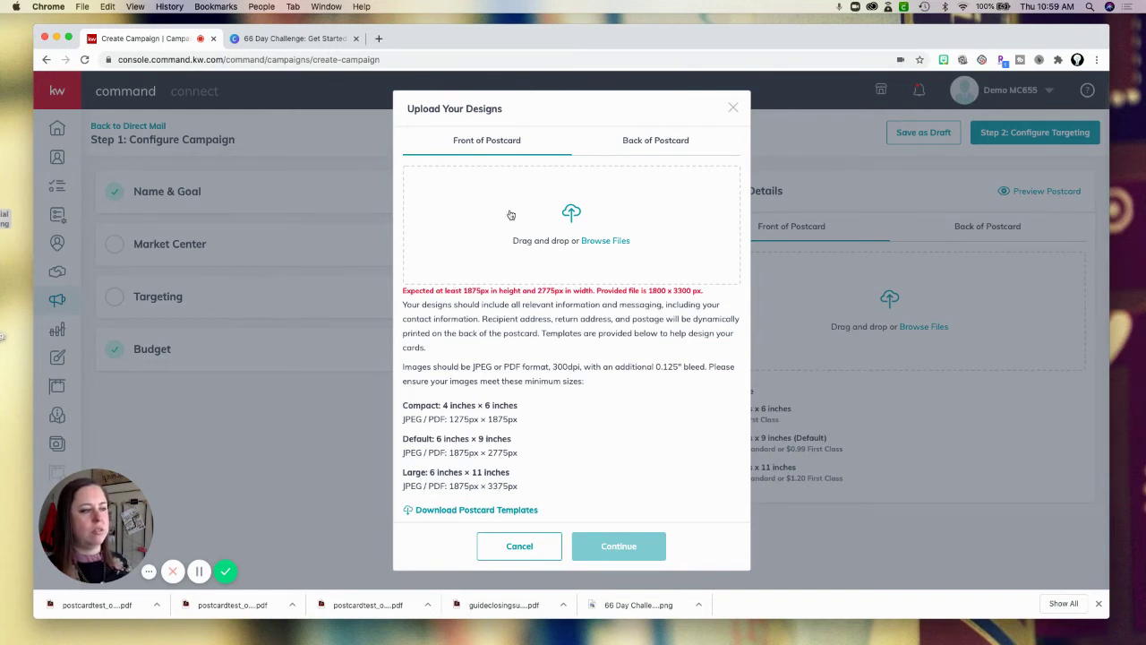
left_click_drag(446, 286, 703, 294)
left_click(703, 294)
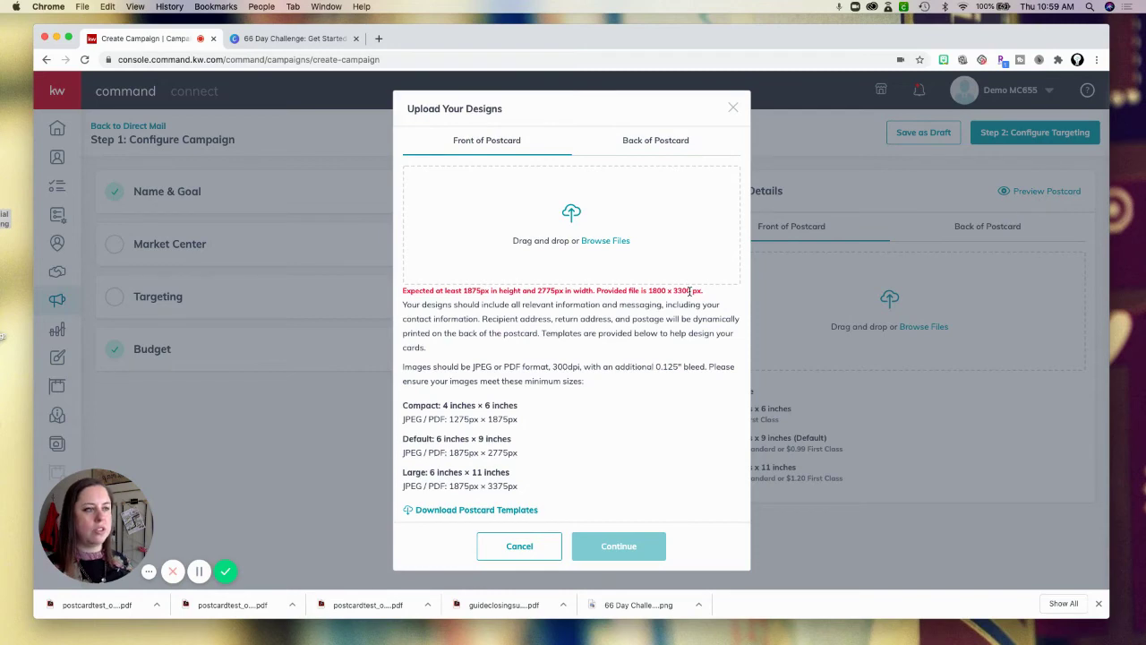
Open docupub.com in a new tab and reach its PDF resize page.
left_click(379, 40)
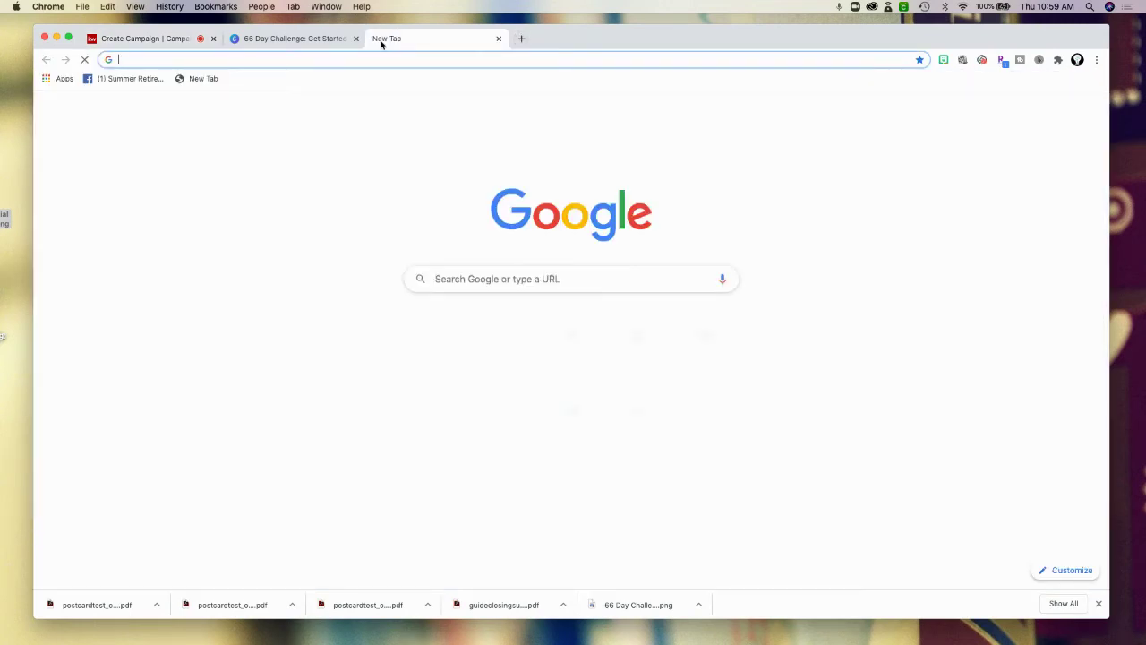
type("DOCUPU")
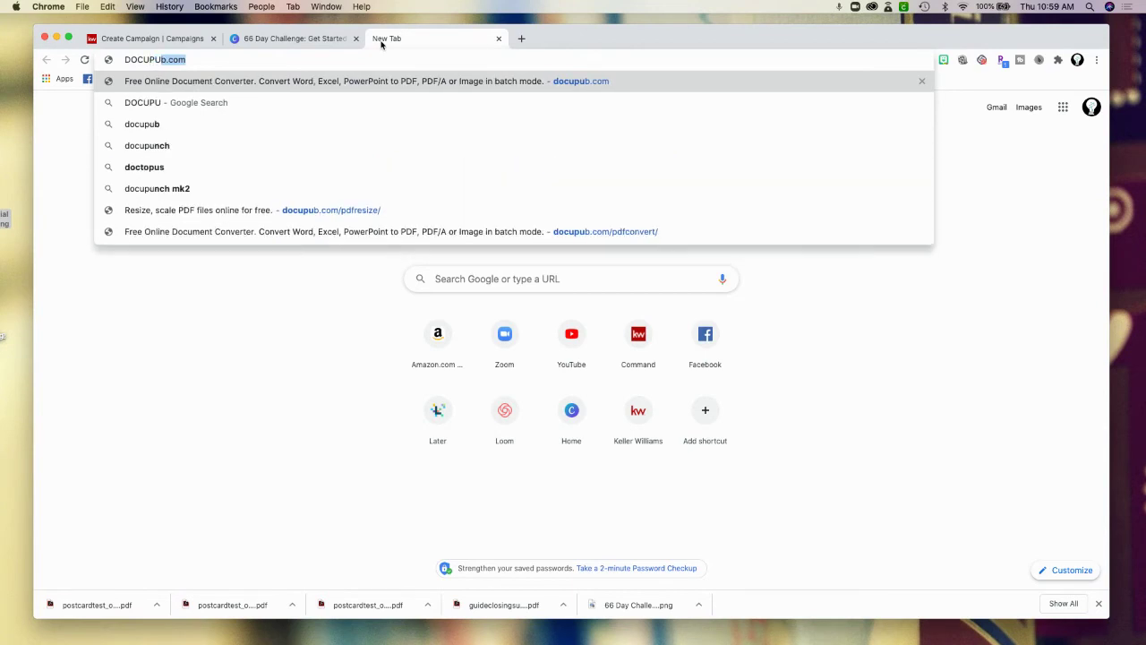
type("B.COM")
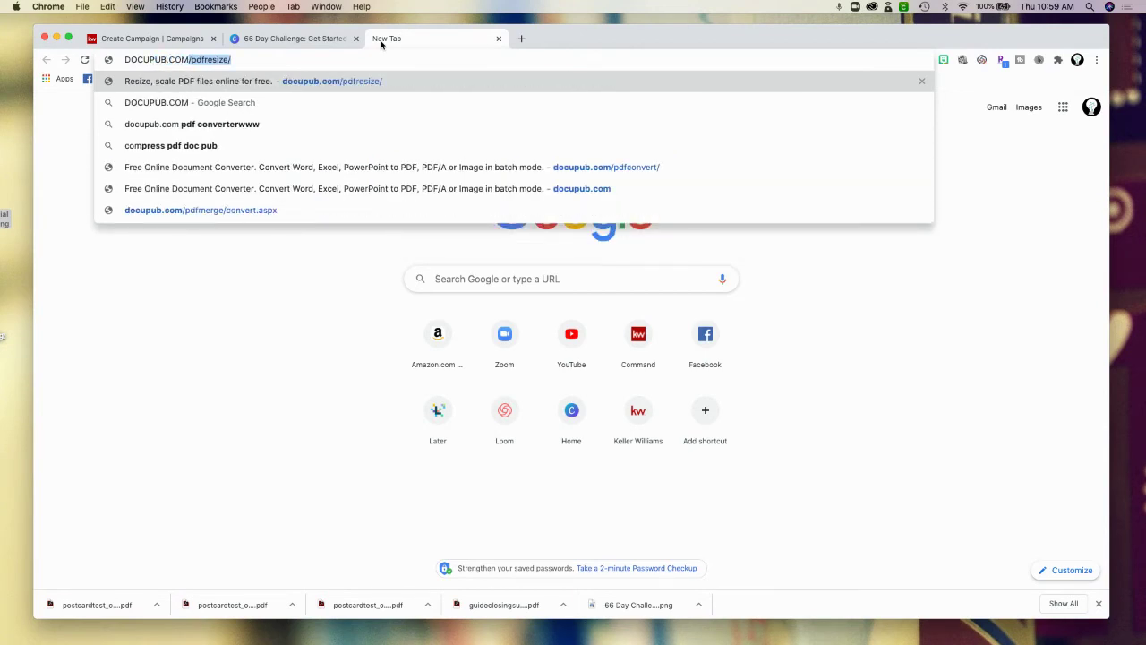
key("Return")
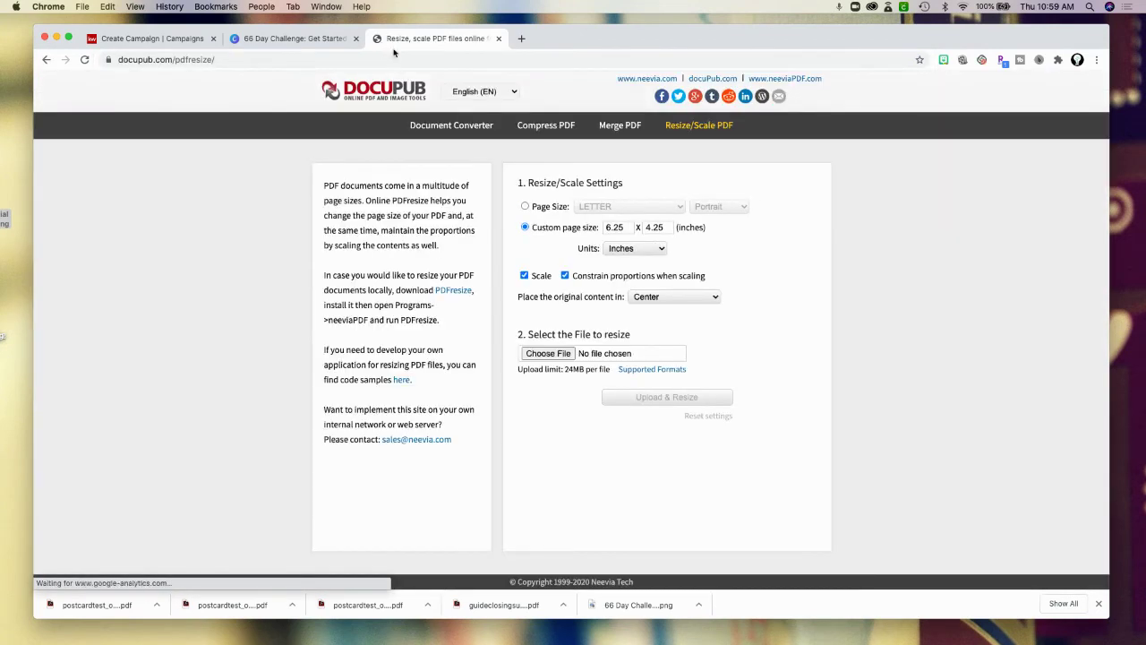
left_click(421, 128)
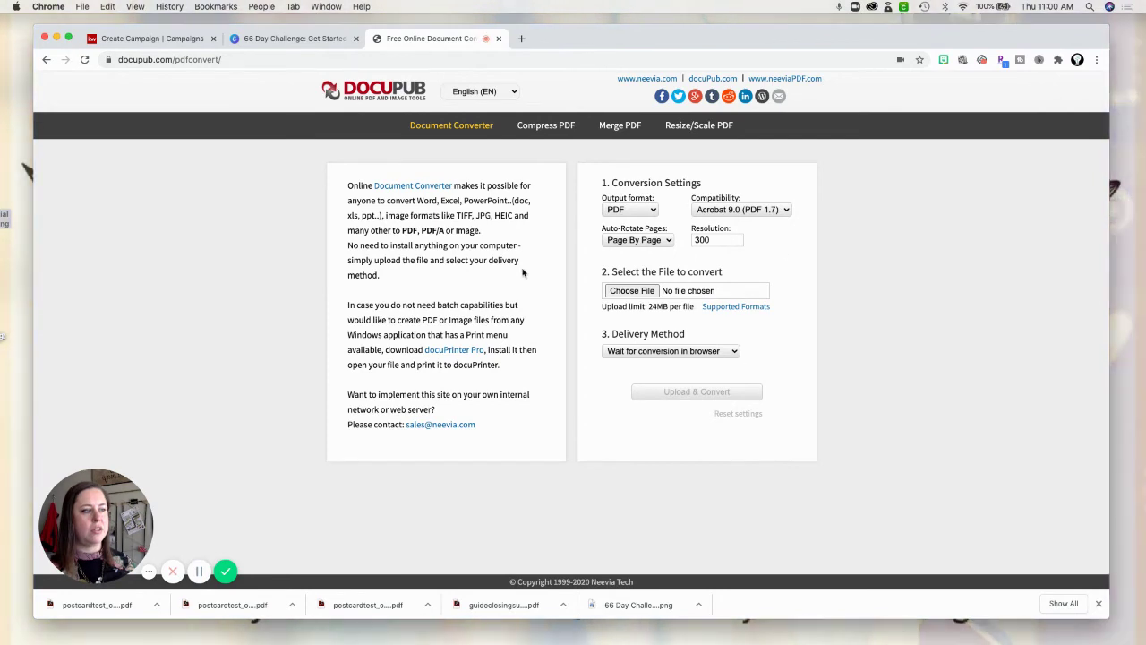
left_click(701, 129)
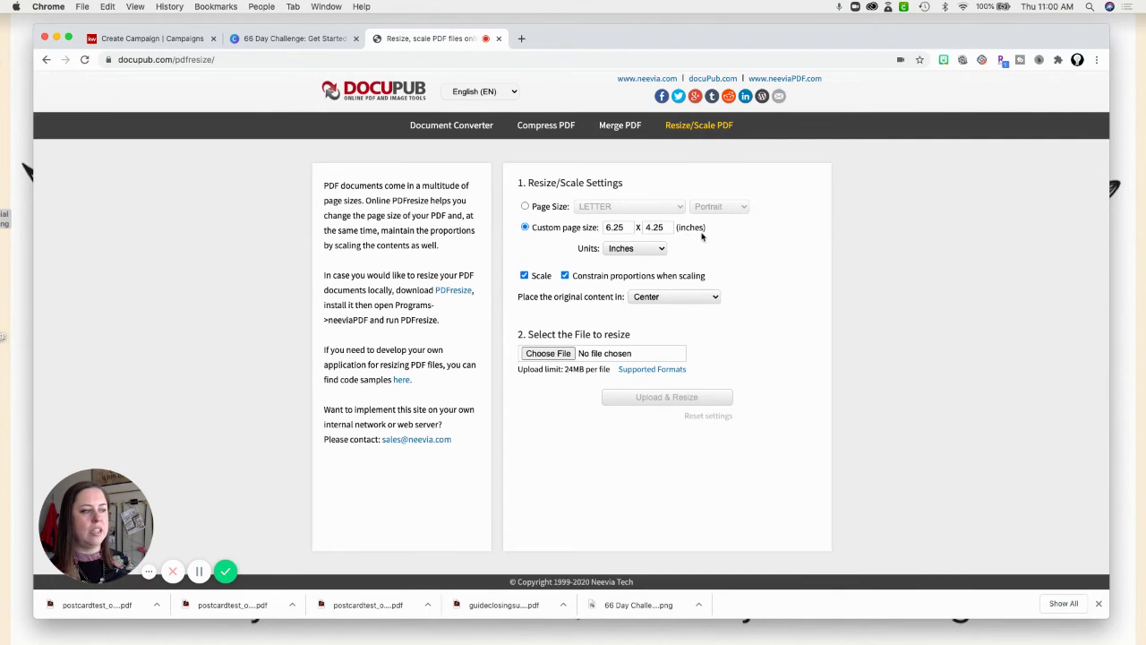
Keep the units in inches while comparing against the campaign's size requirement.
left_click(625, 250)
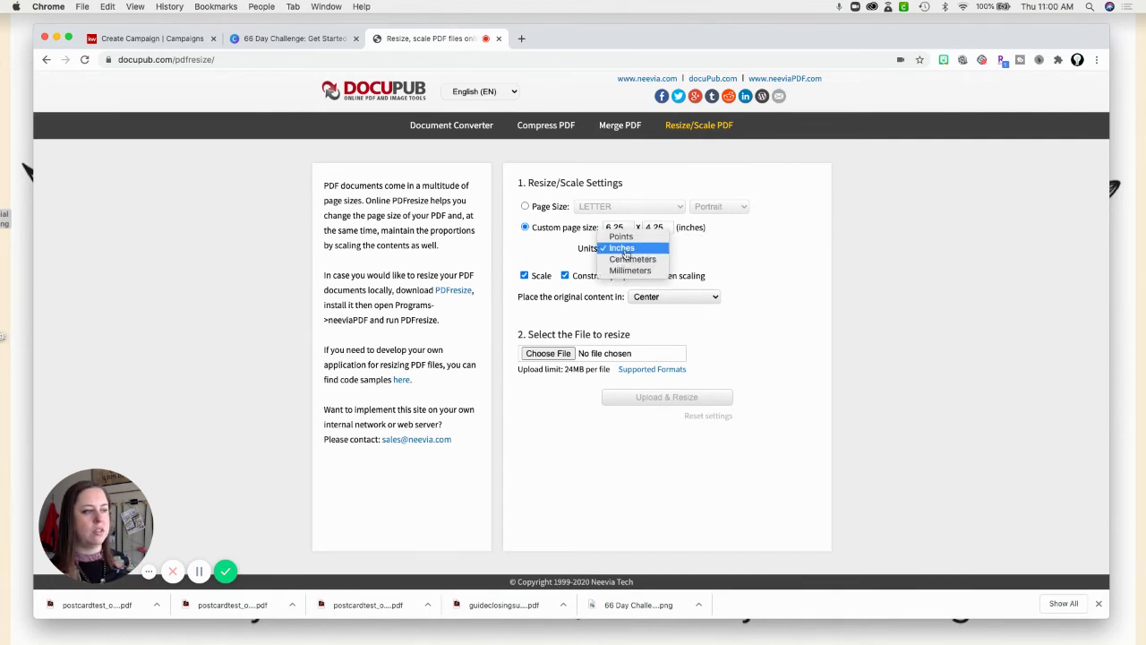
left_click(630, 250)
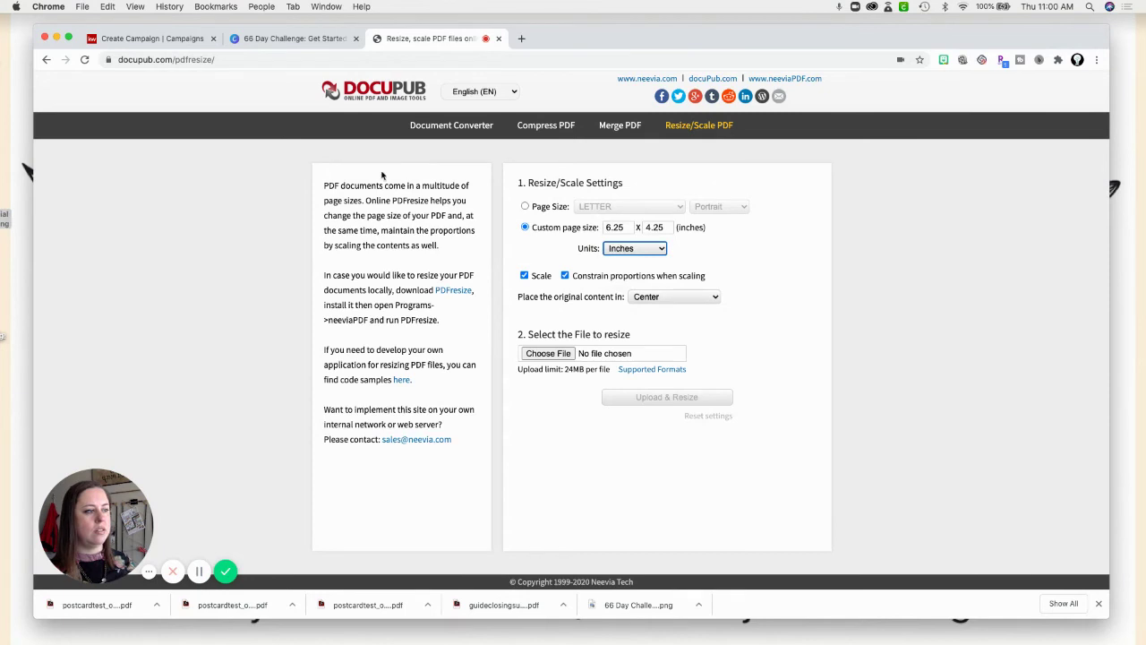
left_click(164, 38)
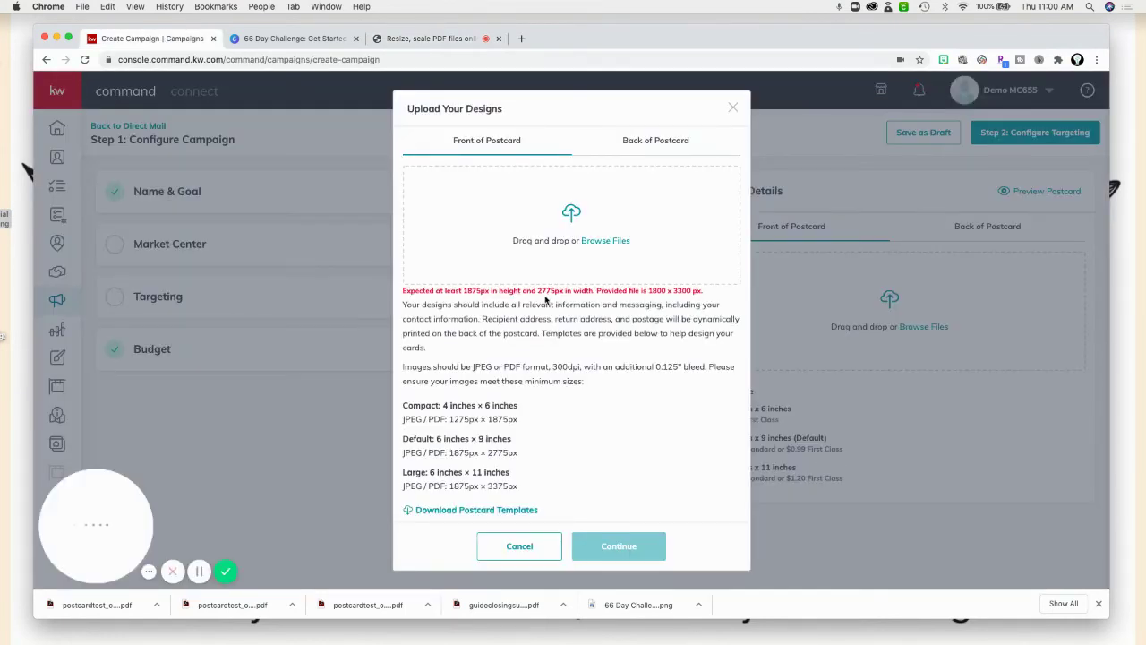
left_click(435, 41)
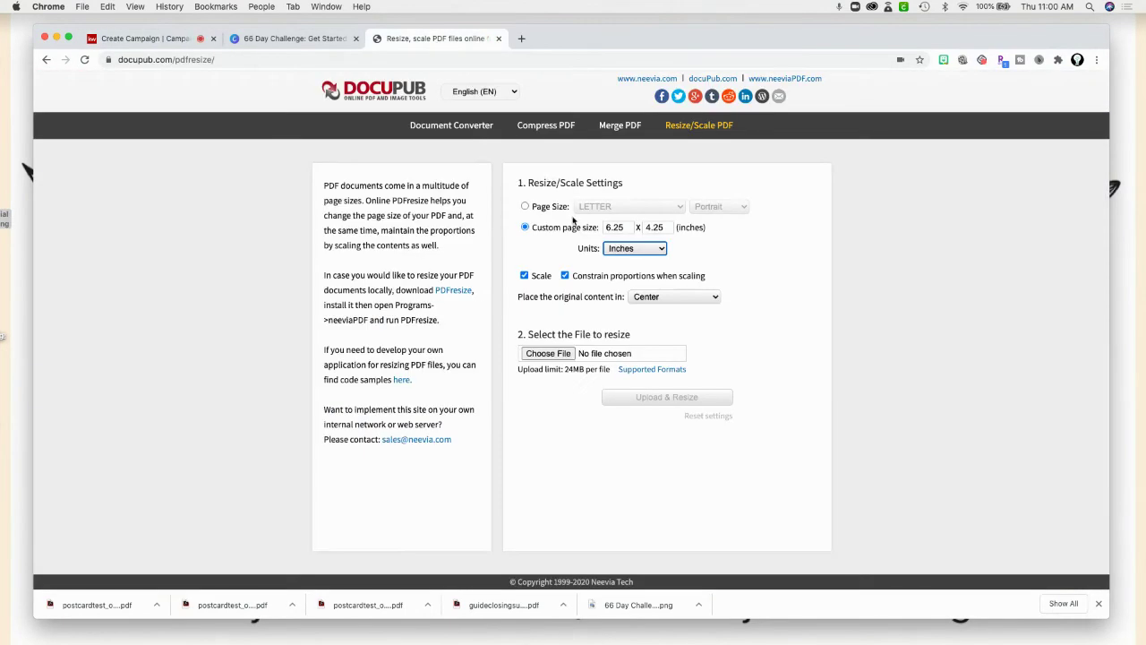
left_click(152, 38)
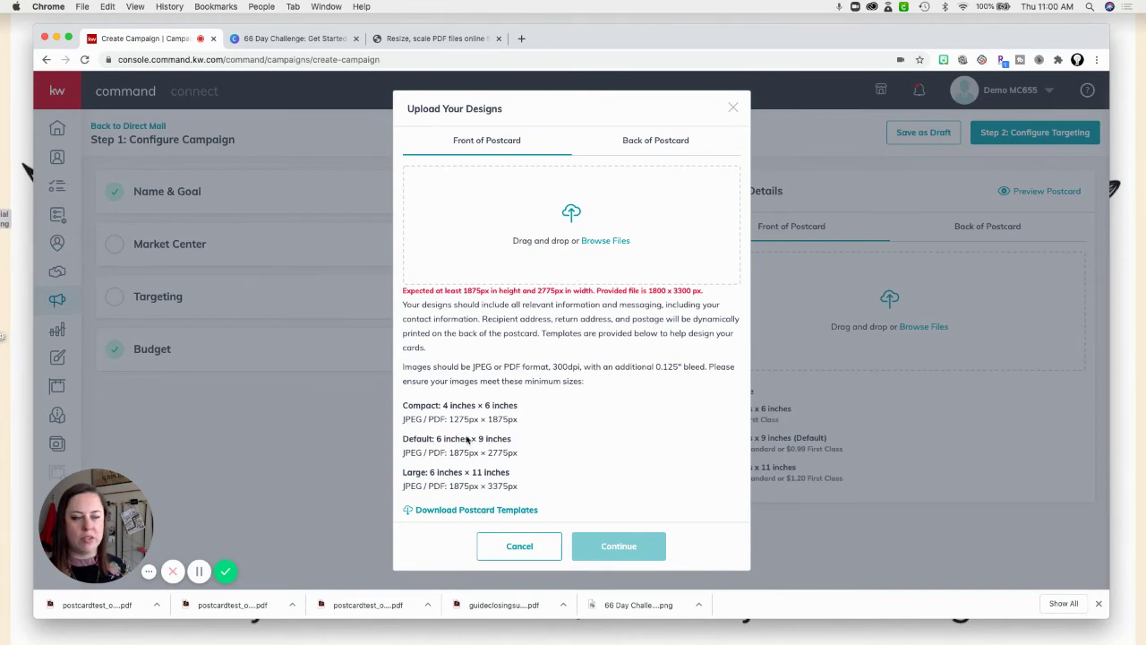
left_click(409, 40)
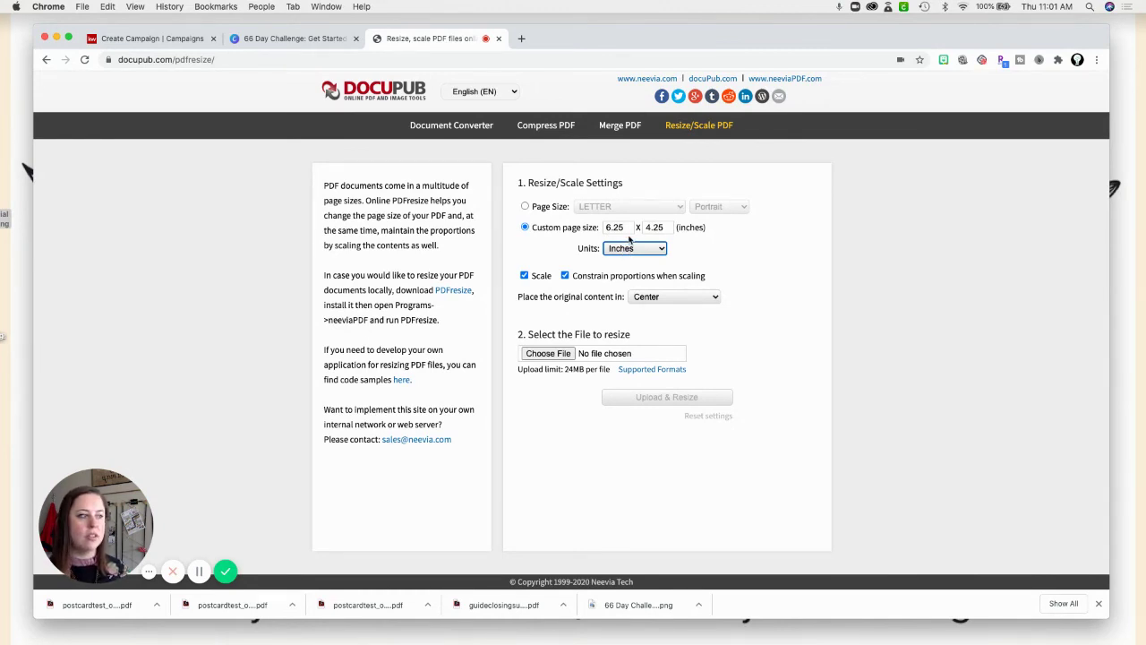
Replace the 6.25 x 4.25 custom page size with 9.25 x 6.25 inches.
left_click(616, 228)
double_click(616, 227)
key("BackSpace")
left_click(653, 228)
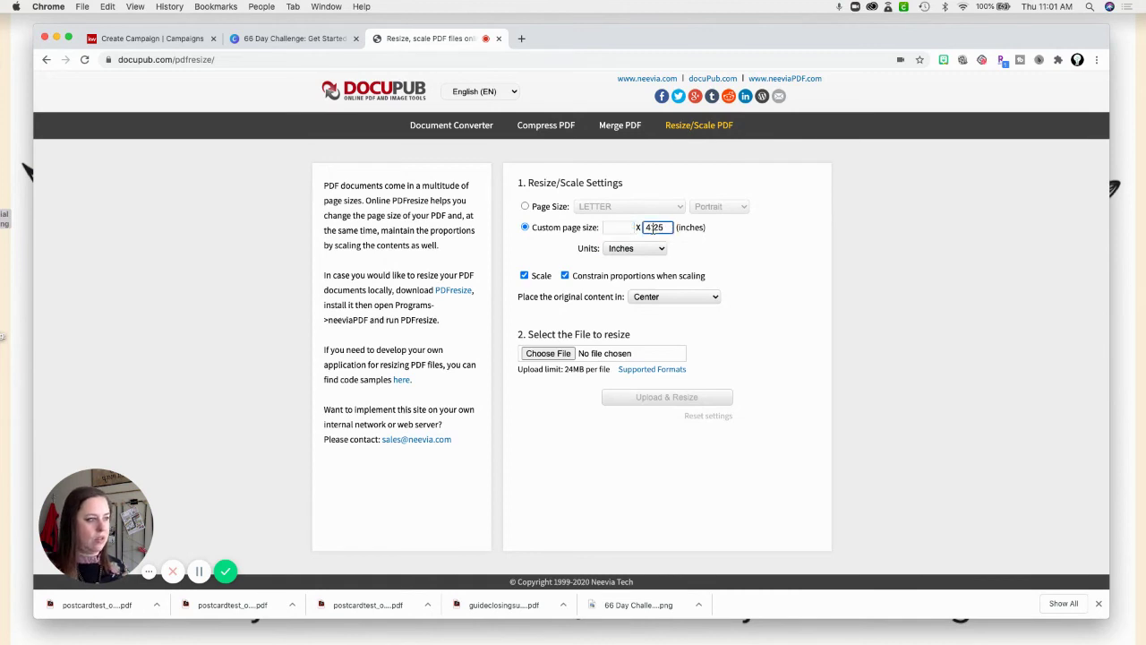
double_click(652, 228)
key("BackSpace")
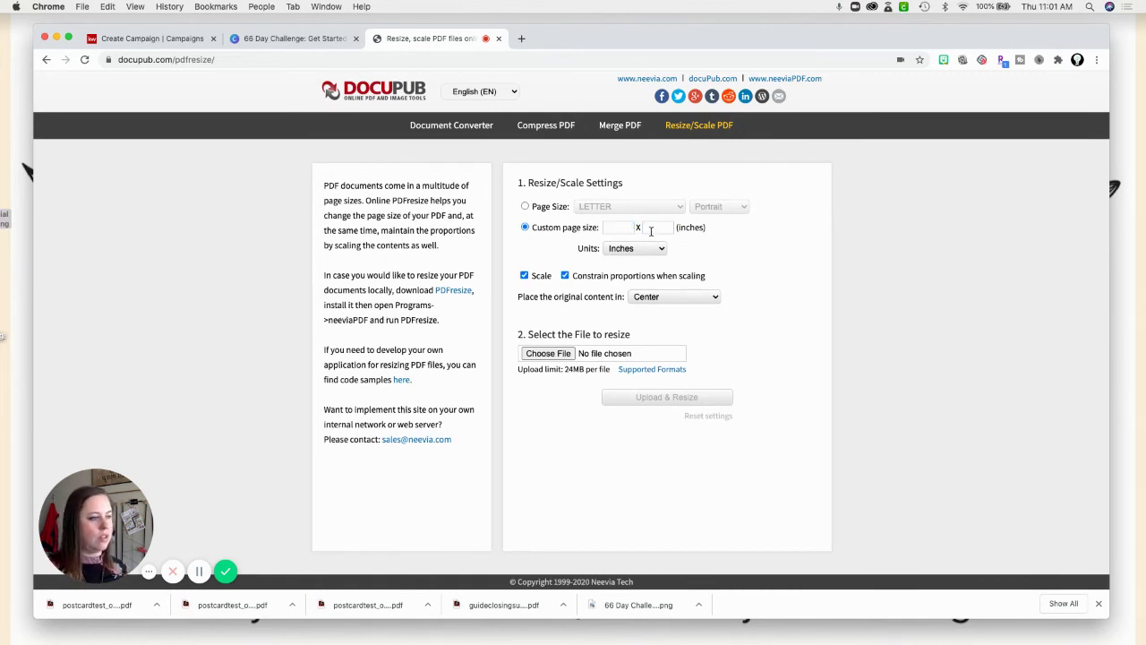
left_click(617, 228)
left_click(661, 228)
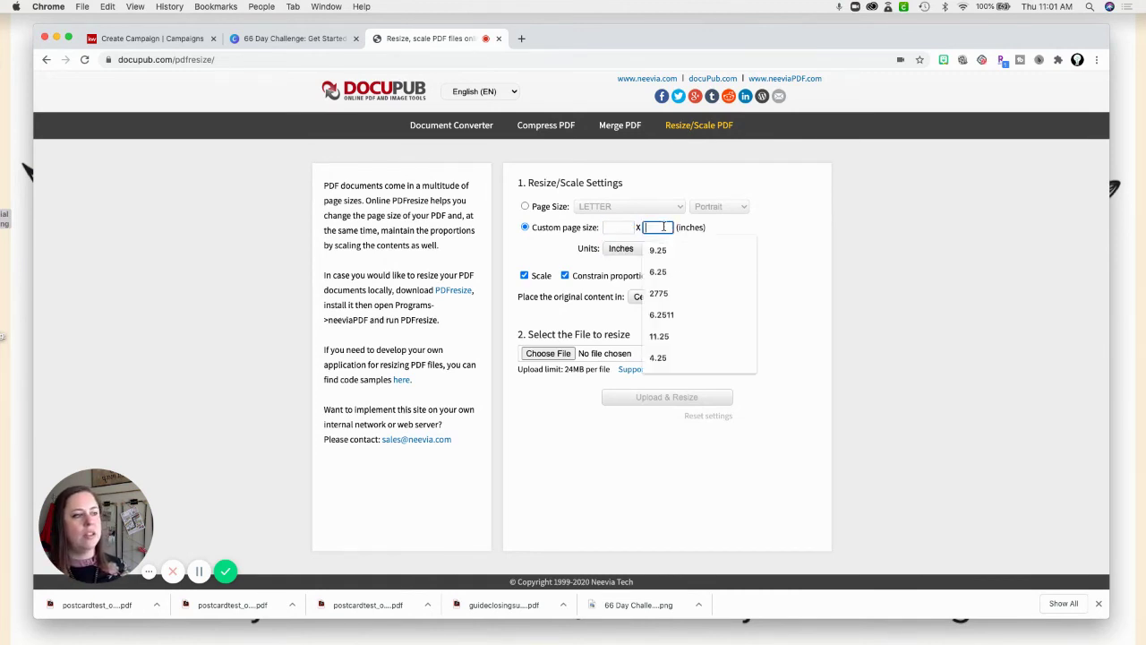
left_click(616, 228)
left_click(659, 227)
left_click(630, 227)
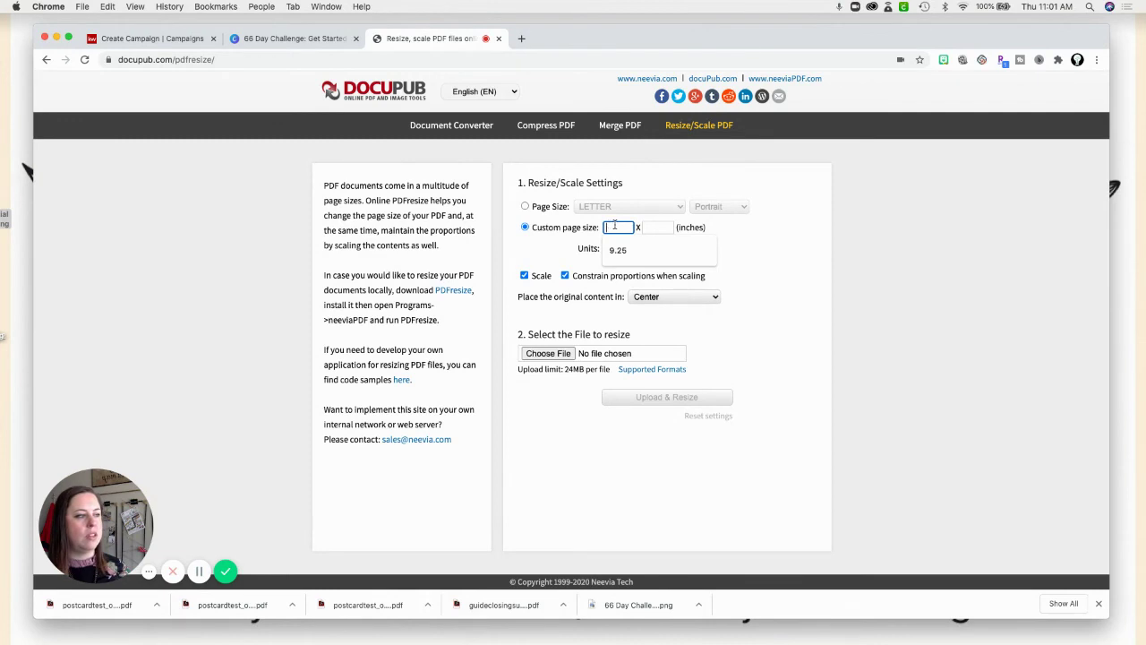
left_click(752, 222)
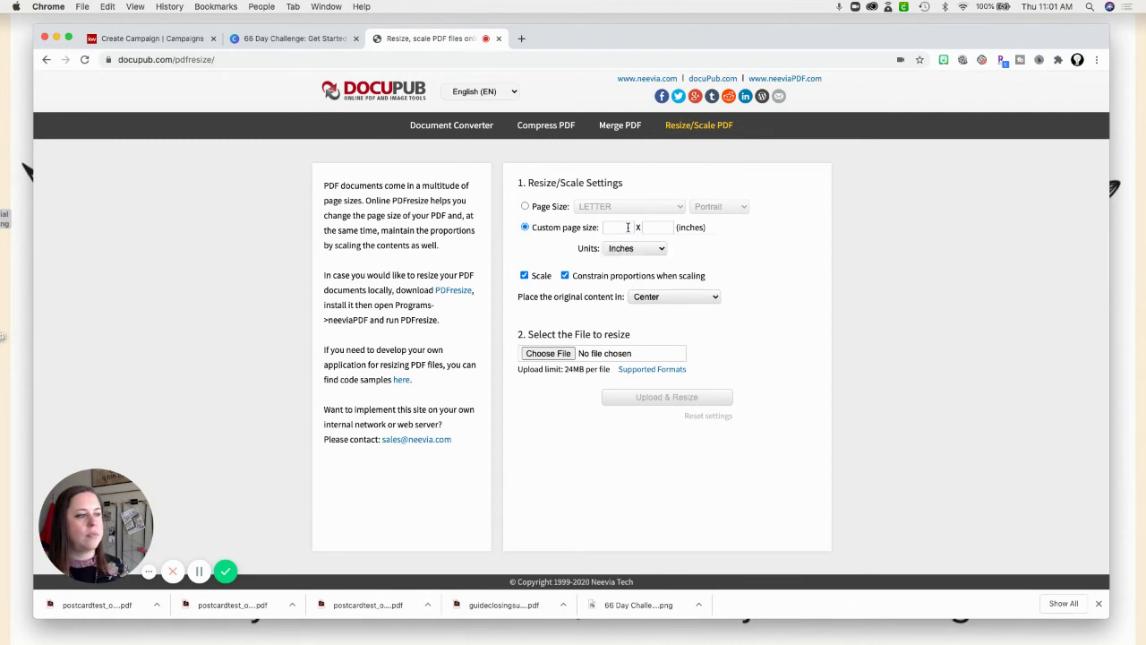
left_click(624, 228)
left_click(618, 249)
left_click(658, 227)
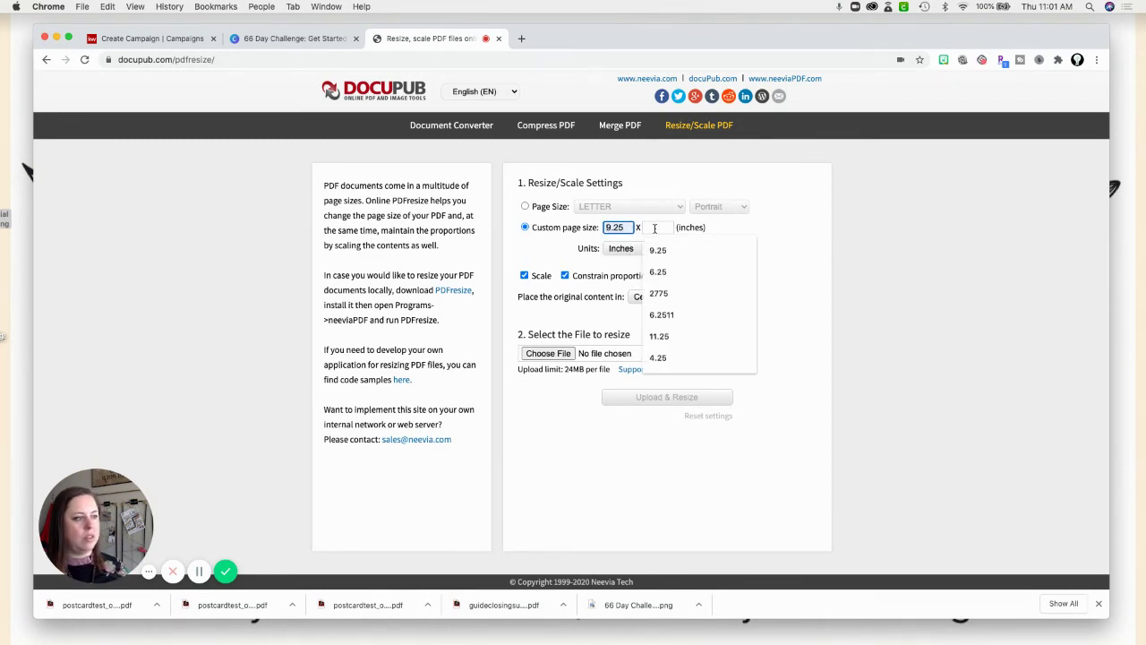
left_click(663, 270)
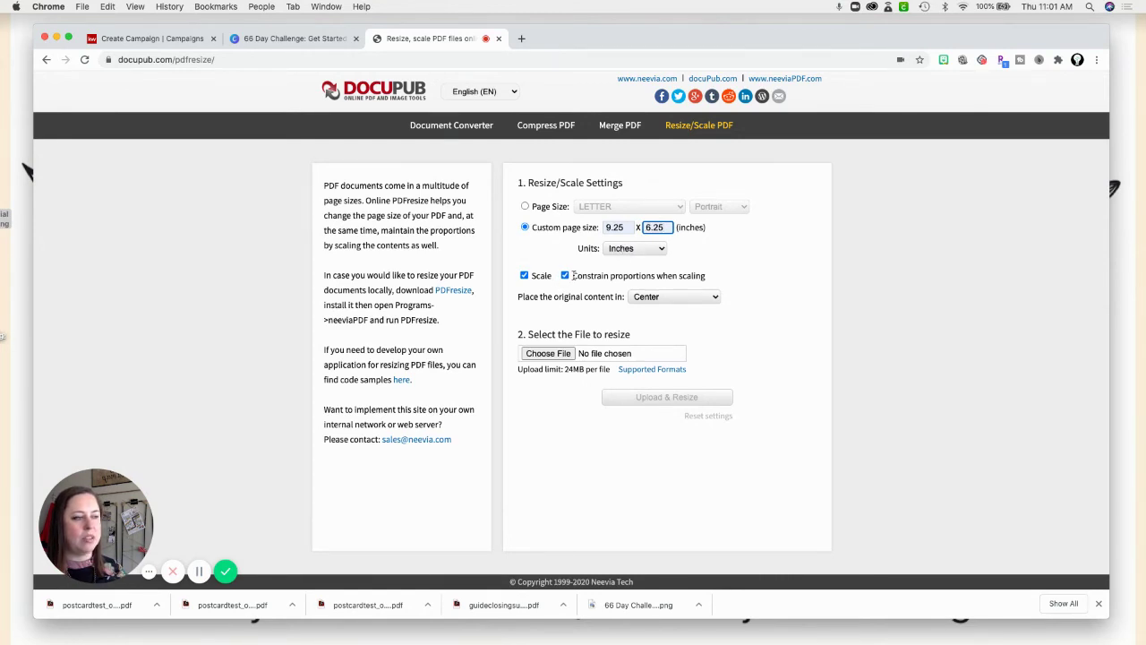
Resize postcardtest_original (2).pdf with Upload & Resize.
left_click(550, 357)
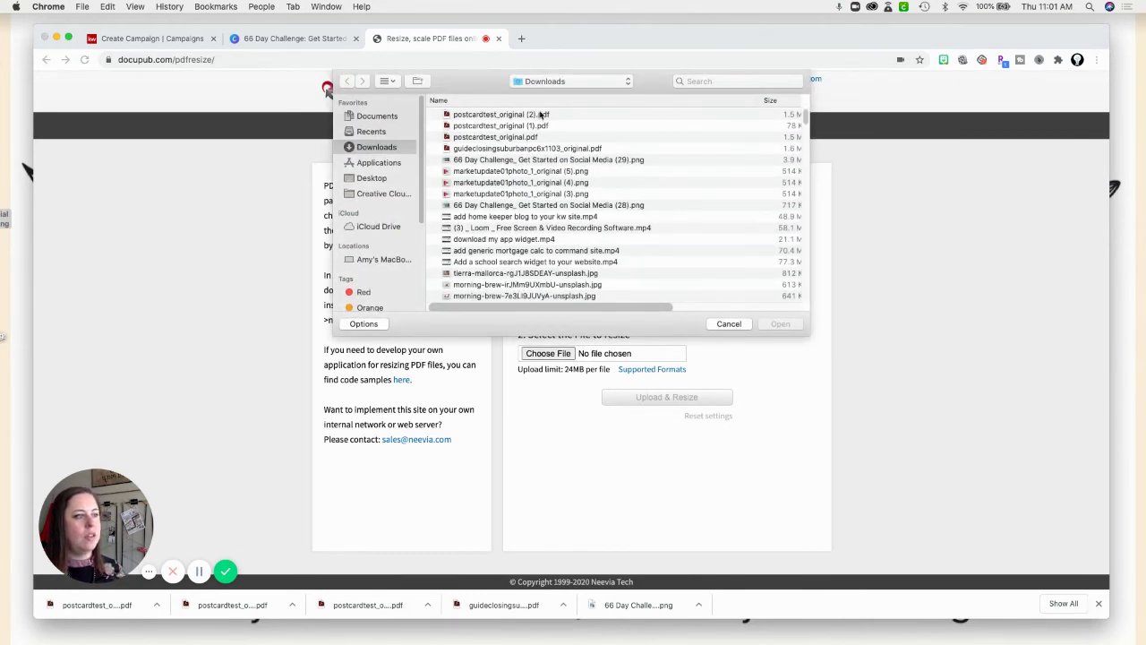
left_click(540, 114)
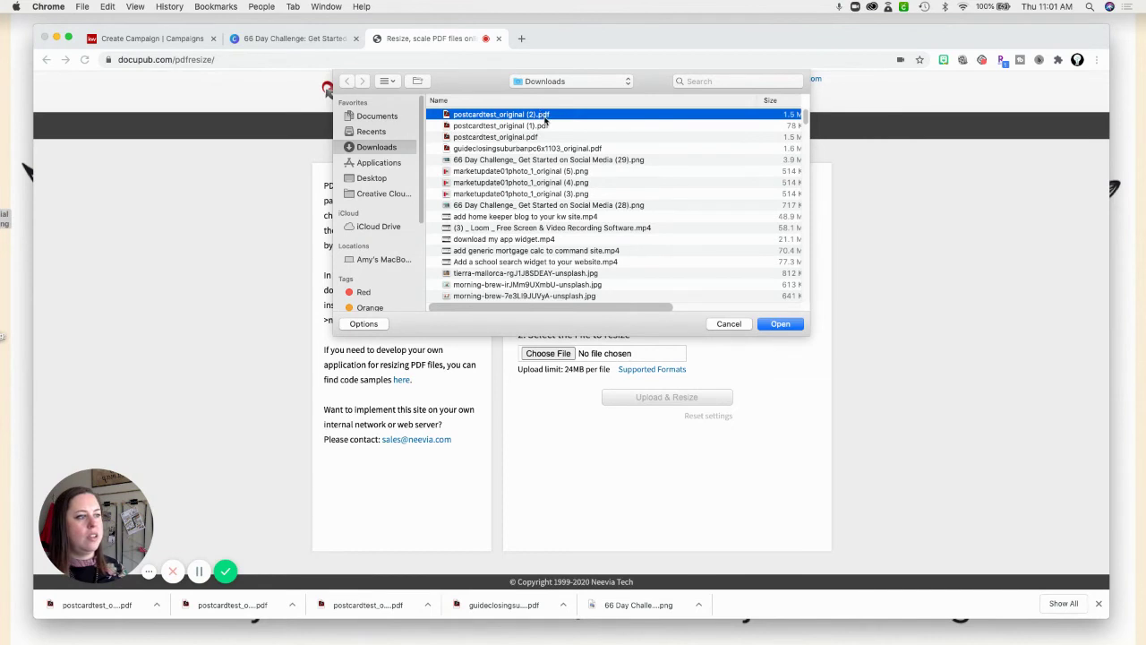
left_click(784, 327)
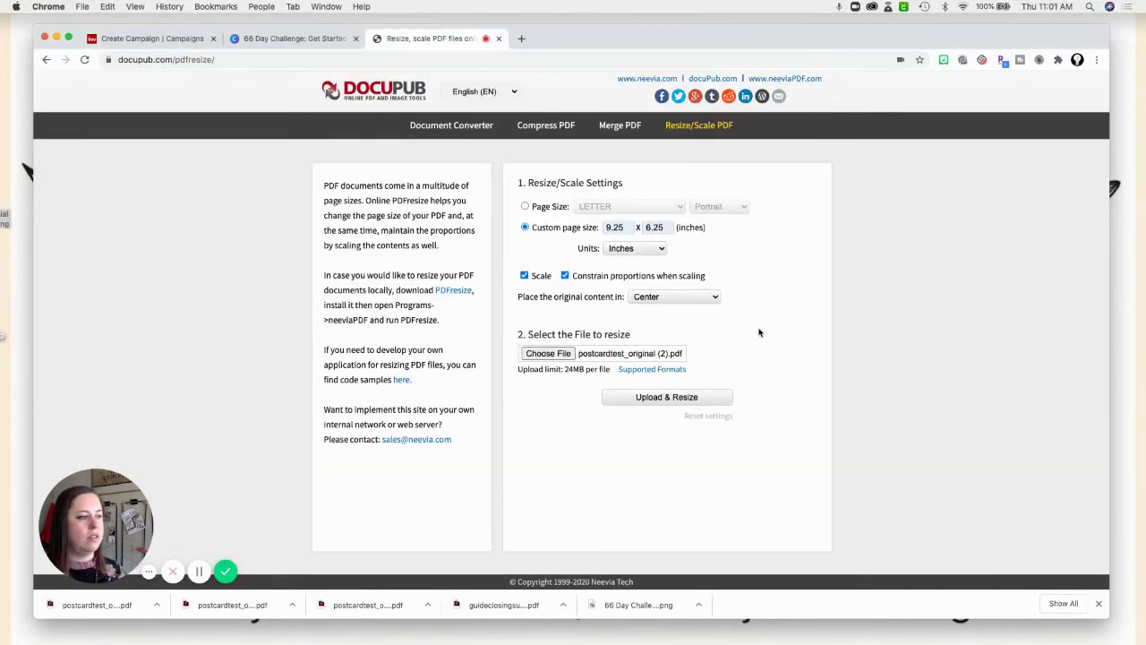
left_click(678, 399)
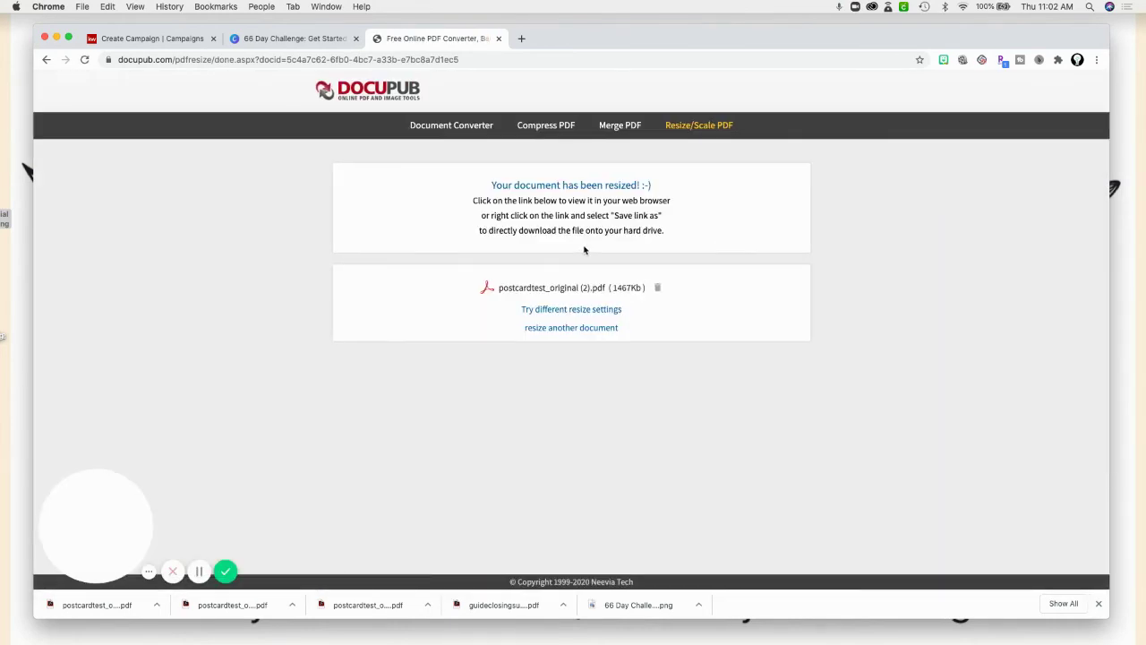
Save the resized PDF to Downloads as postcardtest_original (2) (1), then return to the campaign.
left_click(515, 290)
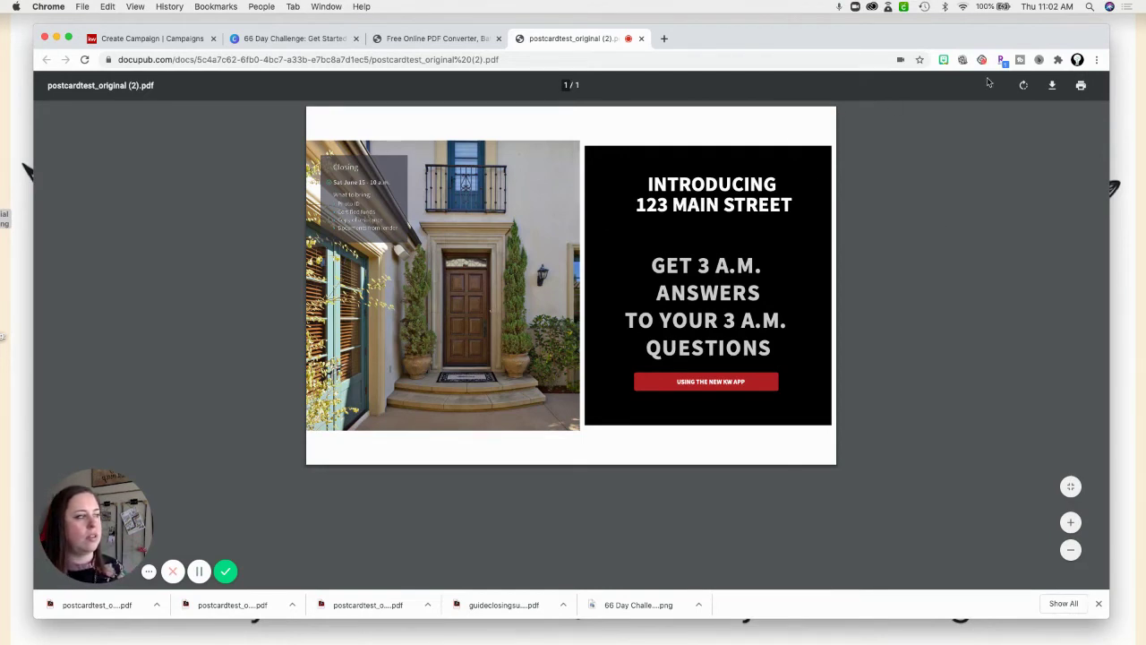
left_click(1054, 86)
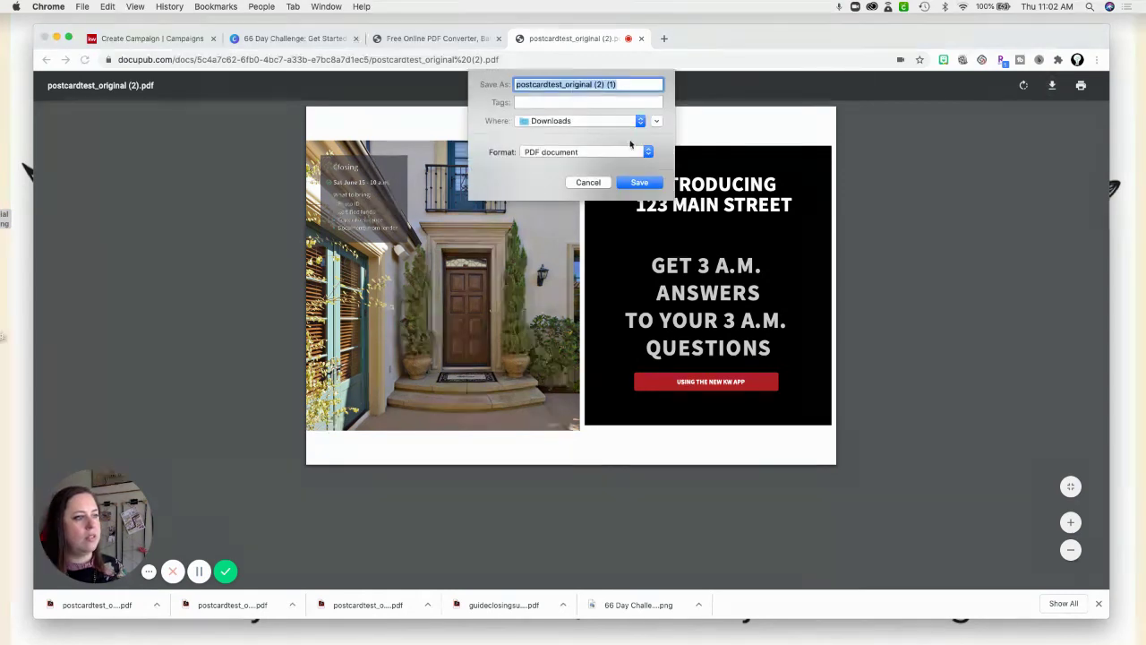
left_click(639, 181)
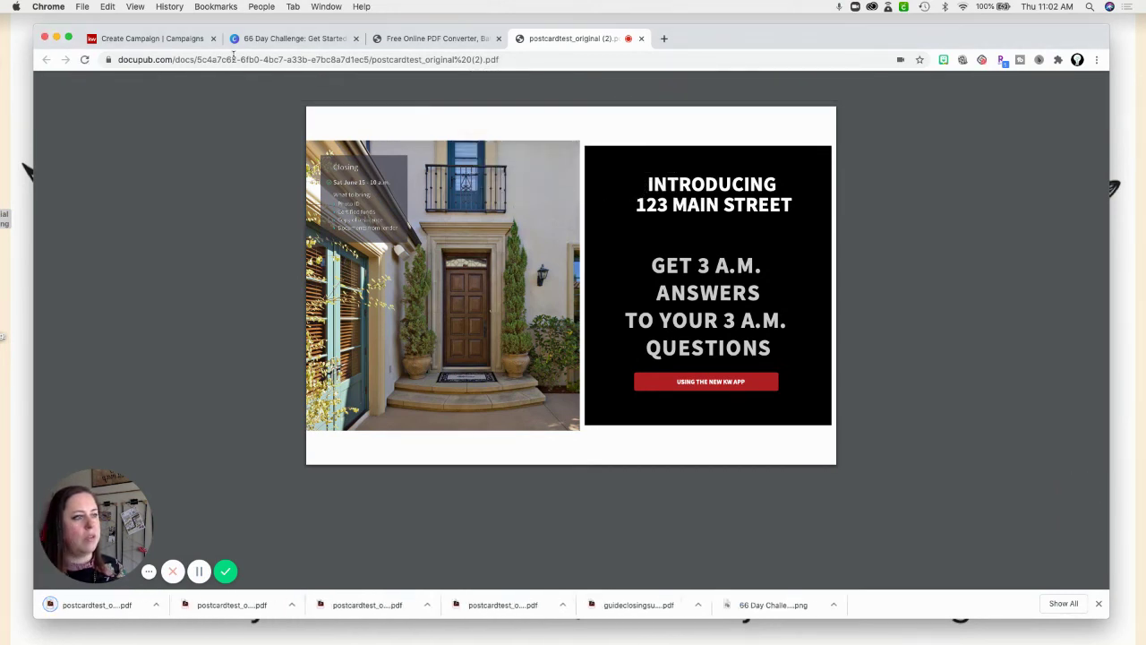
left_click(157, 38)
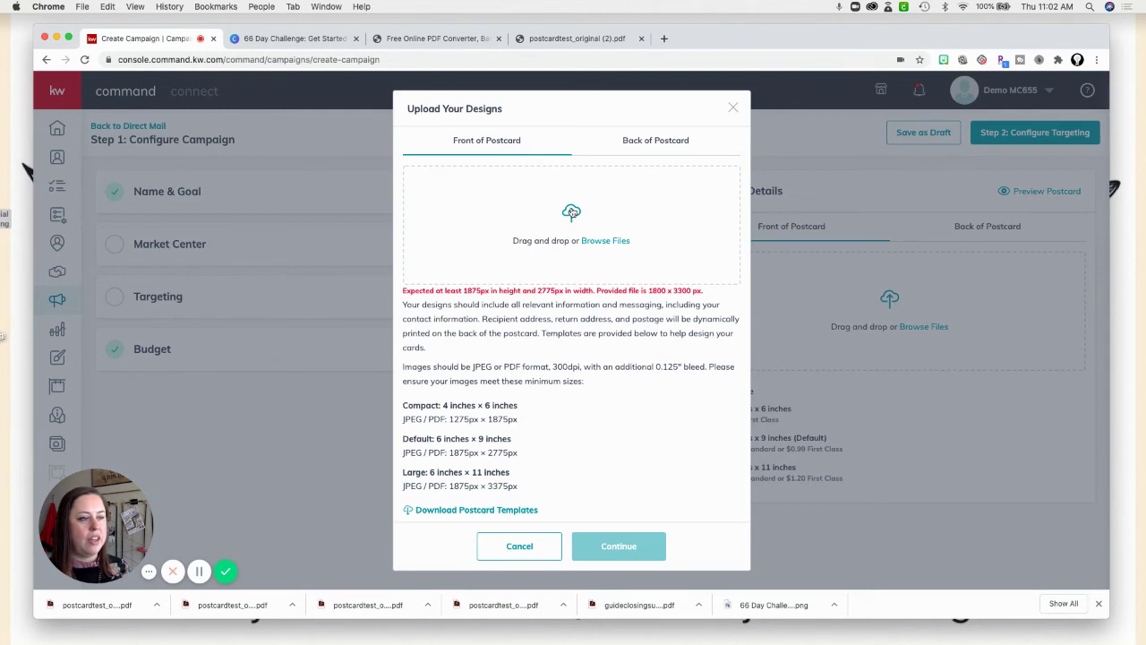
Upload postcardtest_original (2) (1).pdf as the Front of Postcard, now accepted as DONE.
left_click(572, 213)
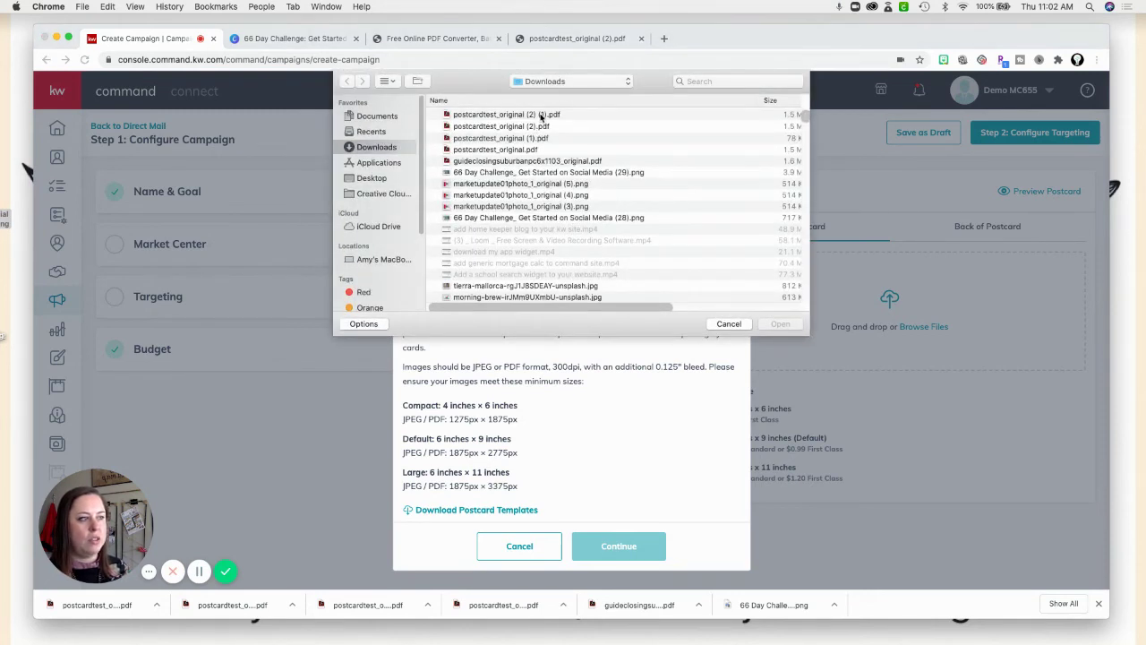
left_click(540, 114)
left_click(777, 326)
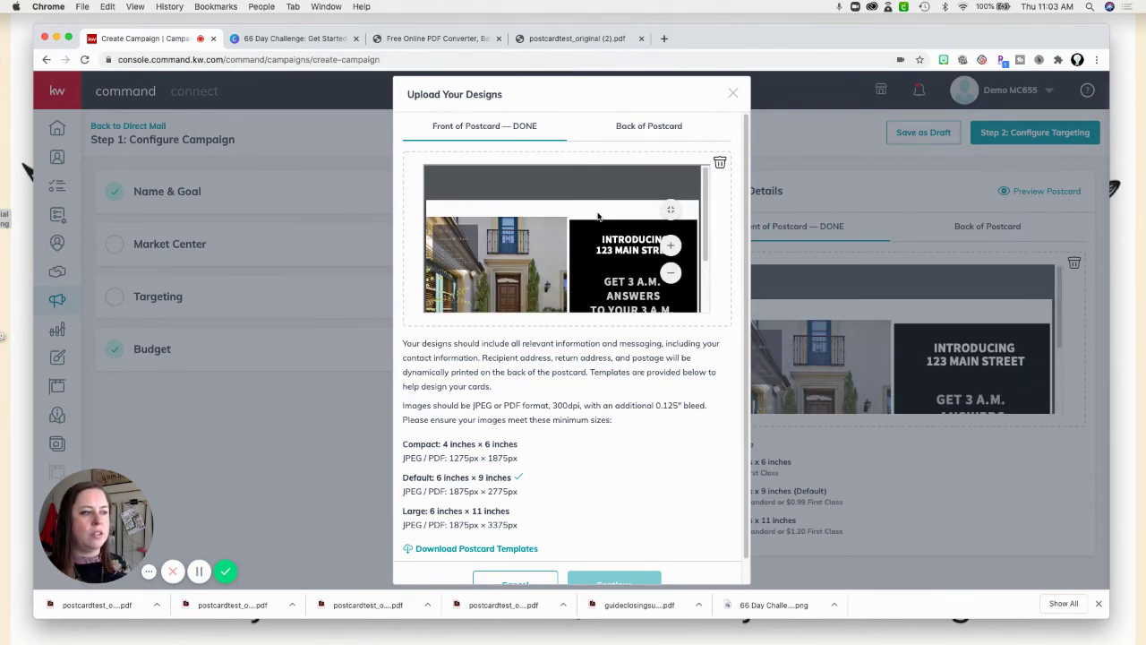
Scroll through the front preview to inspect the resized 123 Main Street postcard at 6 x 9.
scroll(707, 236, "down", 2)
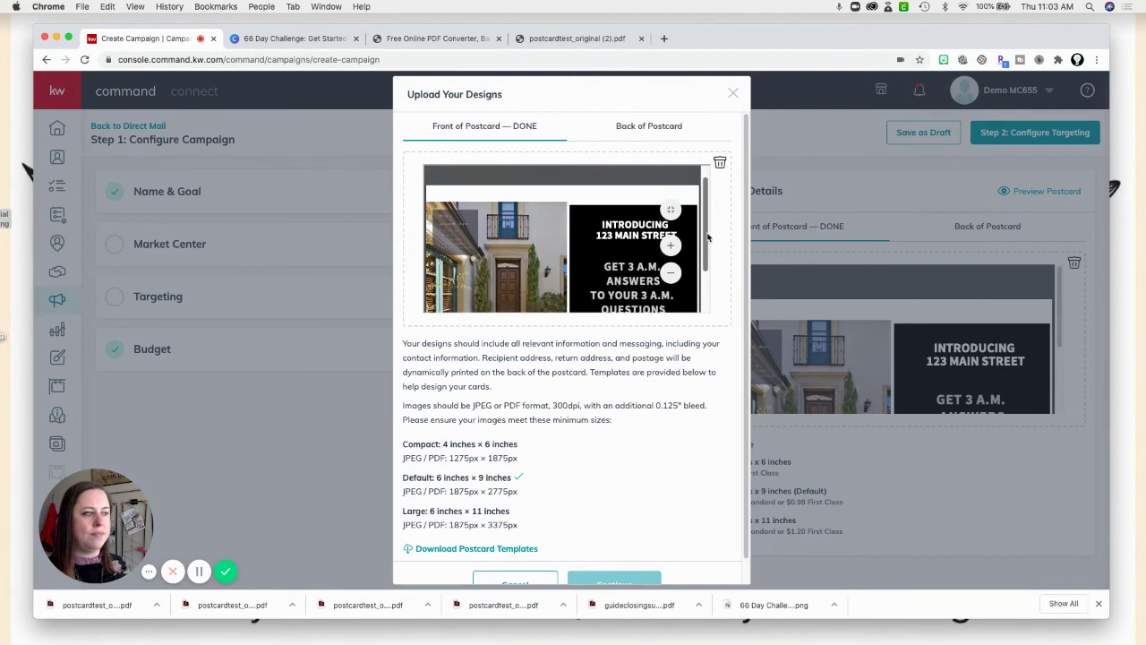
scroll(708, 236, "down", 3)
scroll(705, 223, "up", 3)
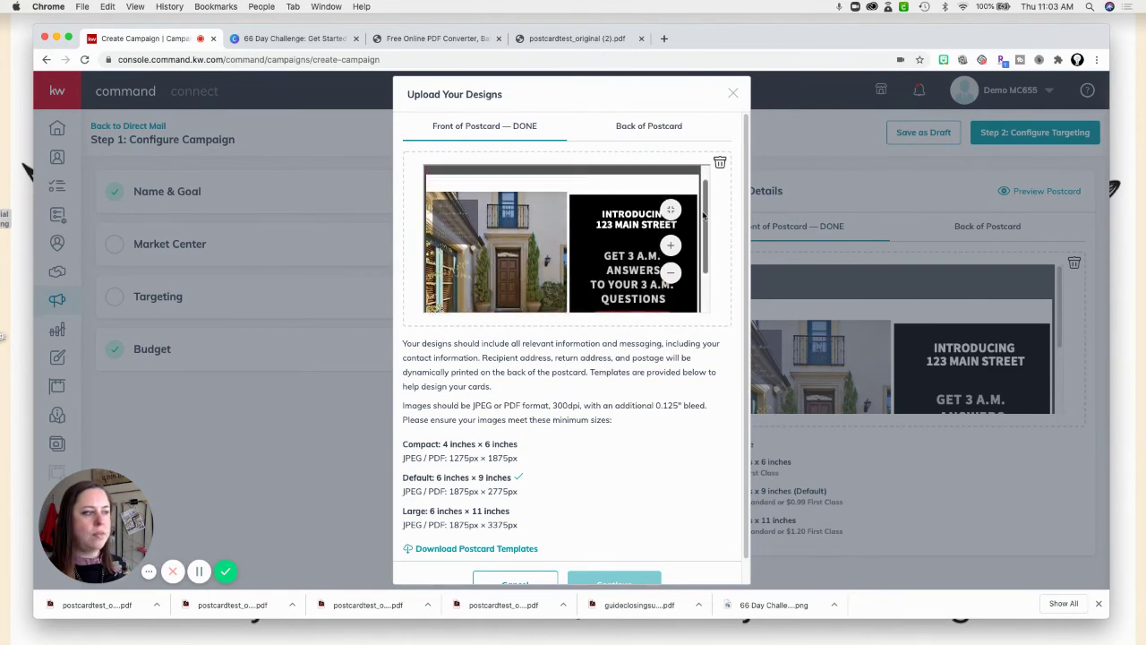
left_click_drag(703, 215, 707, 227)
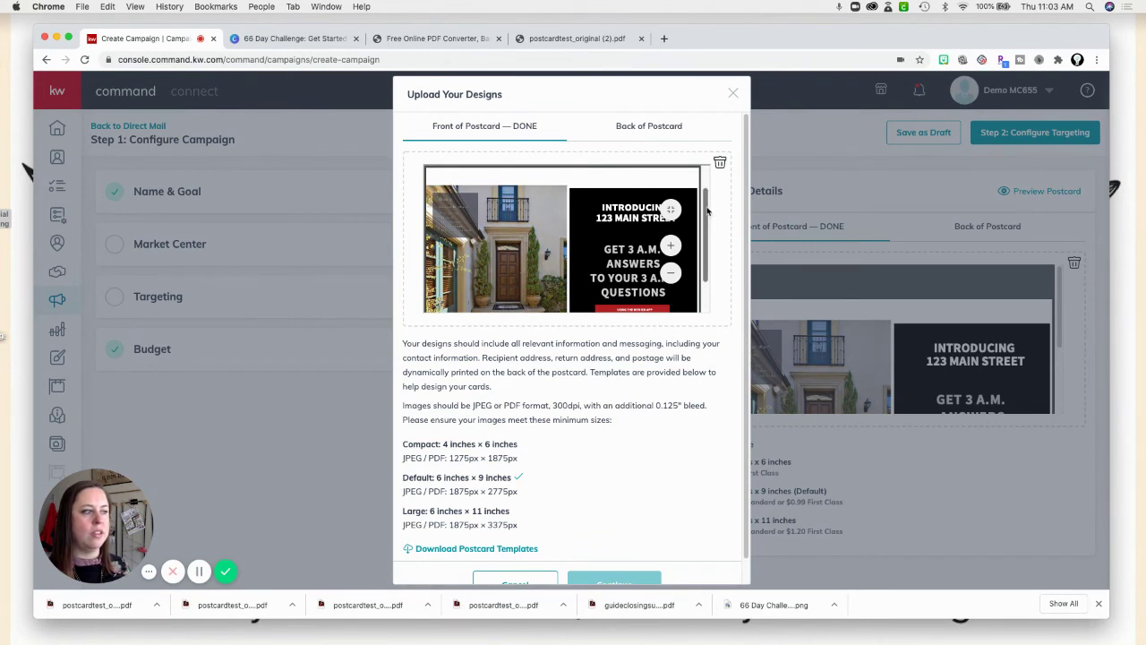
scroll(710, 235, "down", 1)
scroll(710, 235, "down", 2)
left_click_drag(707, 241, 704, 217)
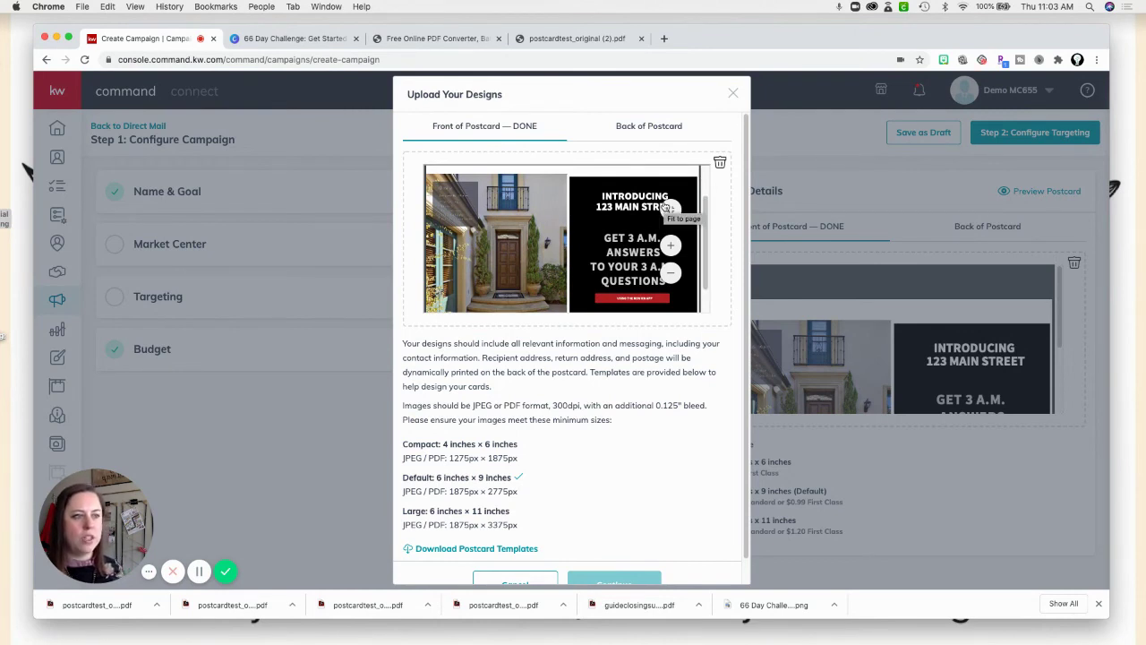
Upload the resized PDF as the postcard back and close the Upload Your Designs dialog.
left_click(657, 128)
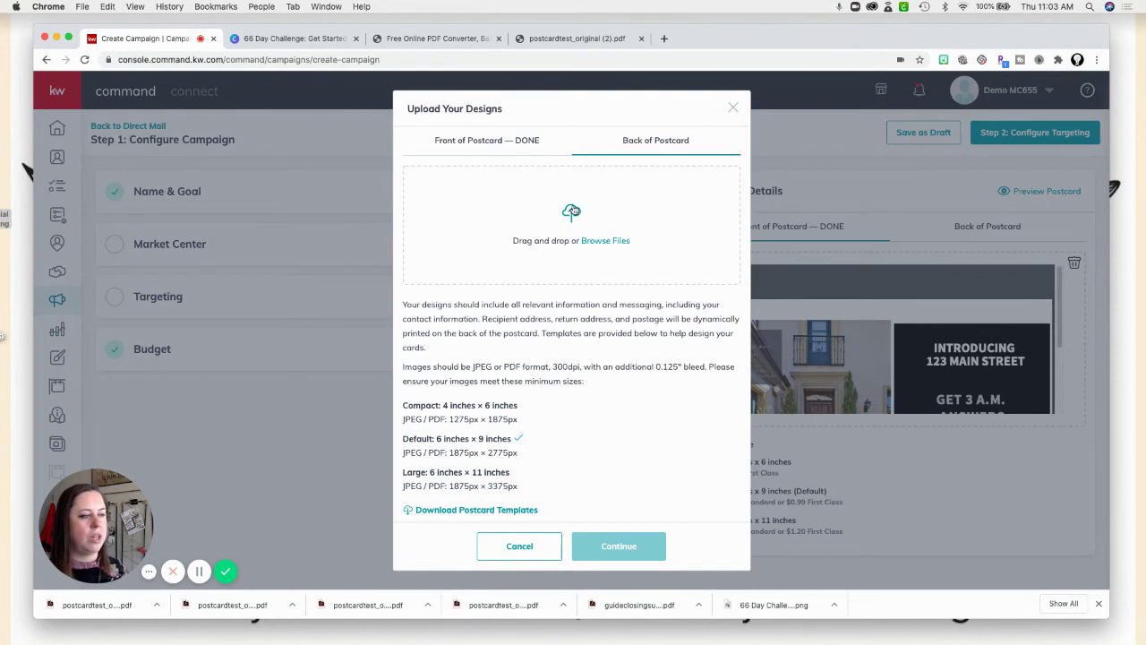
left_click(426, 199)
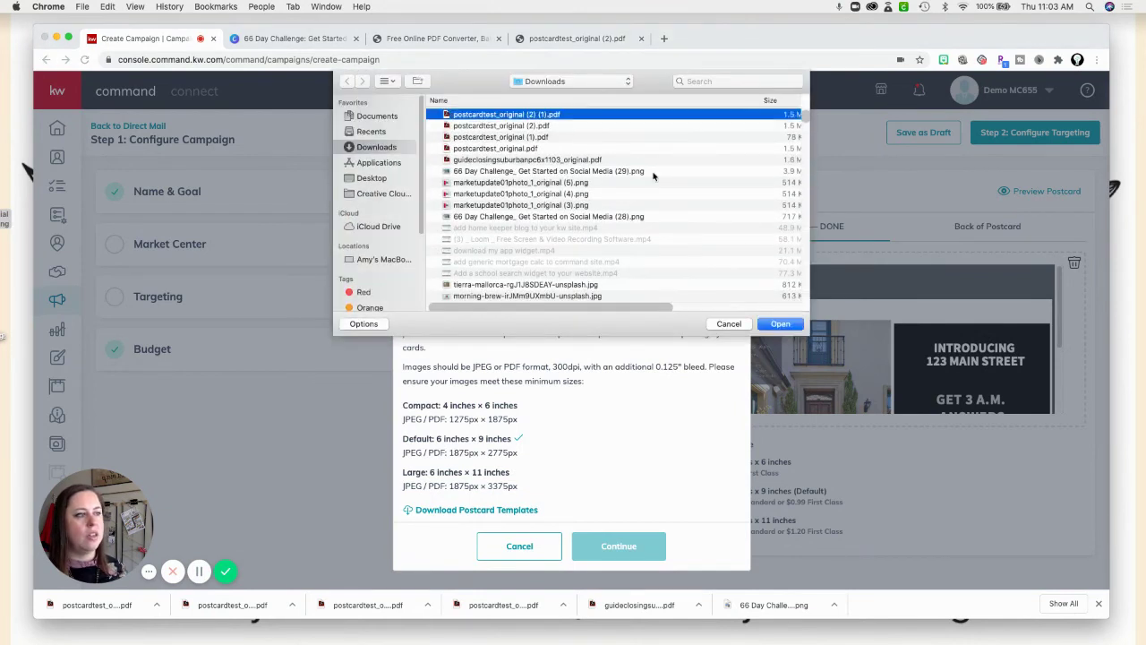
left_click(786, 324)
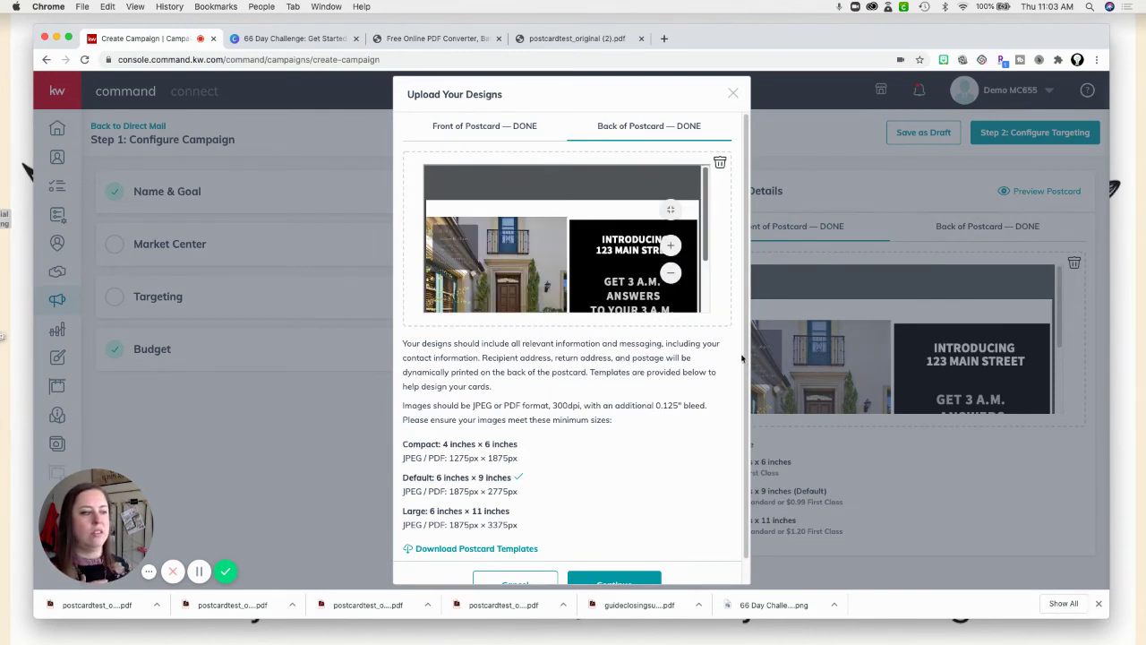
left_click(646, 578)
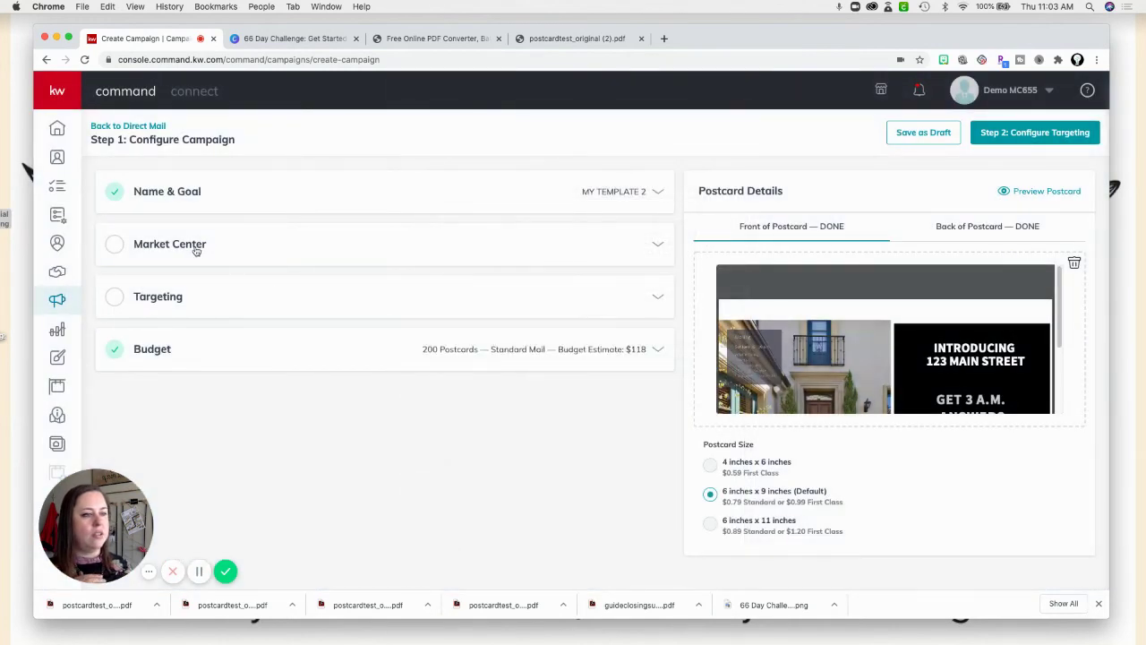
Upload marketupdate01photo_1_original (5).png as the Market Center DBA logo.
left_click(193, 250)
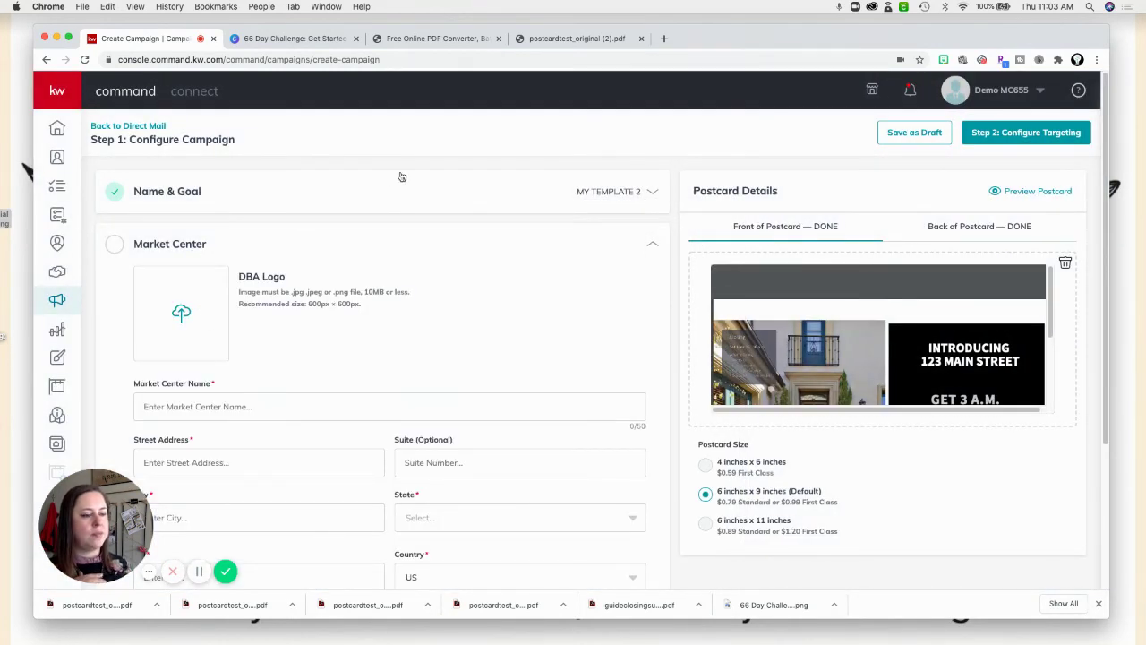
left_click(203, 312)
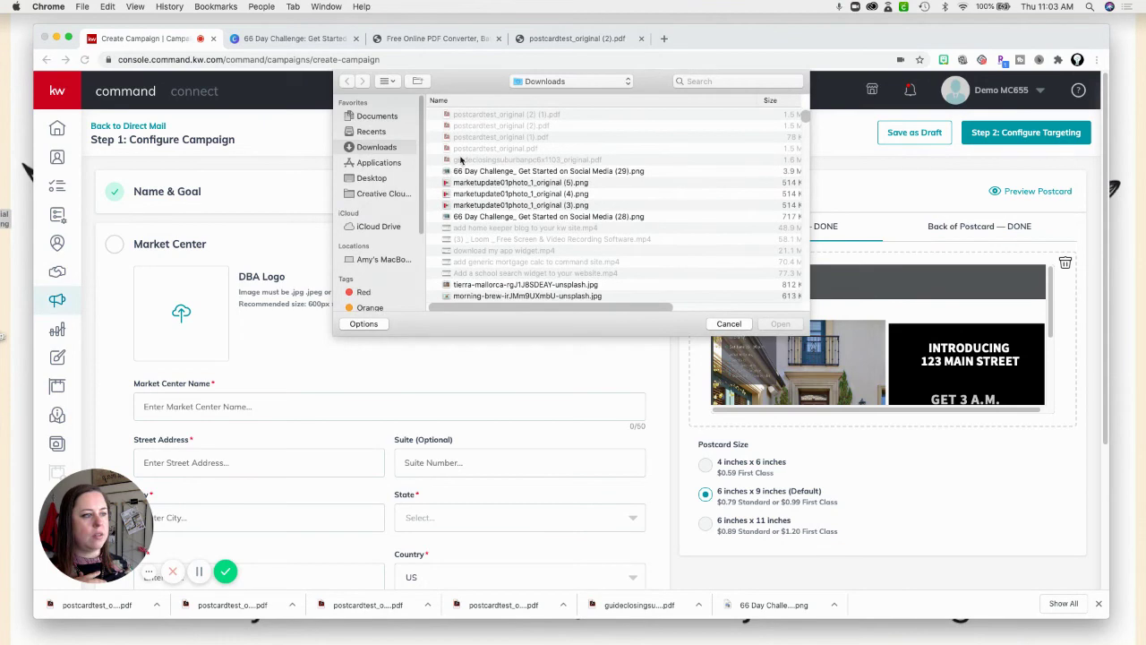
left_click(452, 183)
left_click(784, 324)
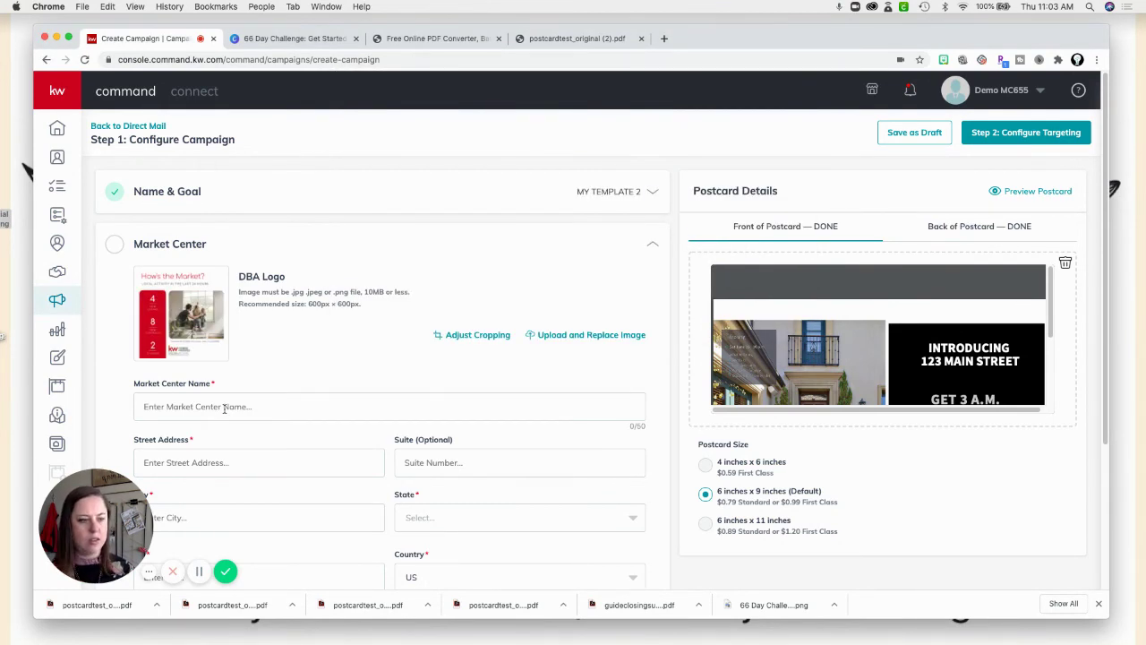
Name the market center kwpp and fill in the saved 45 S Park Blvd office address.
left_click(224, 407)
type("kwpp")
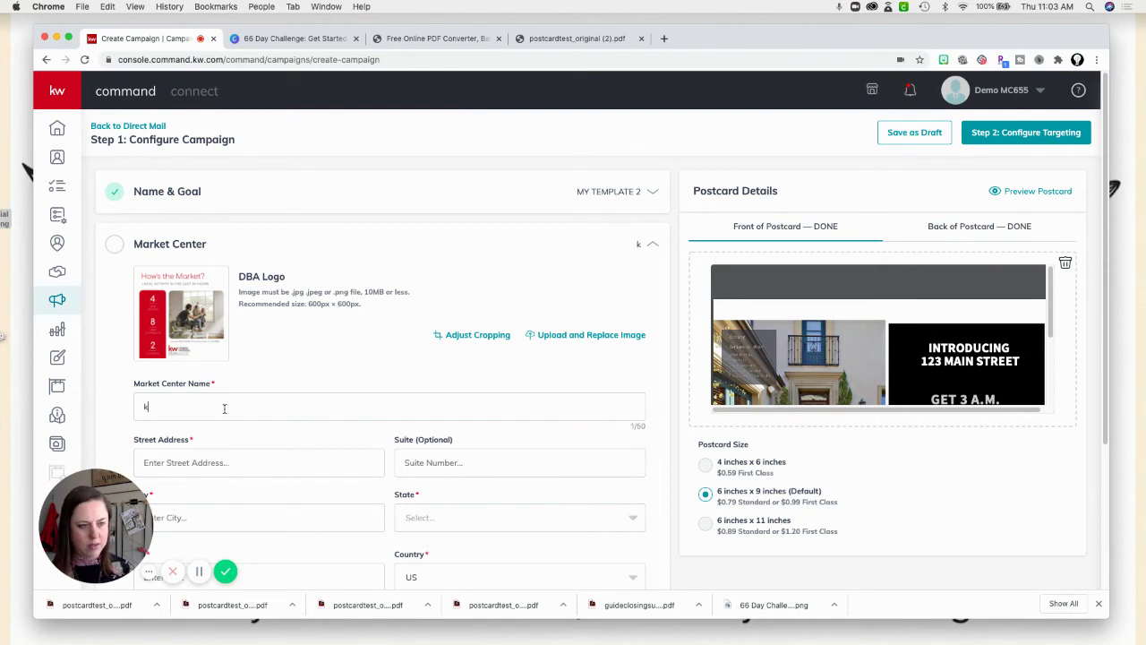
type("45")
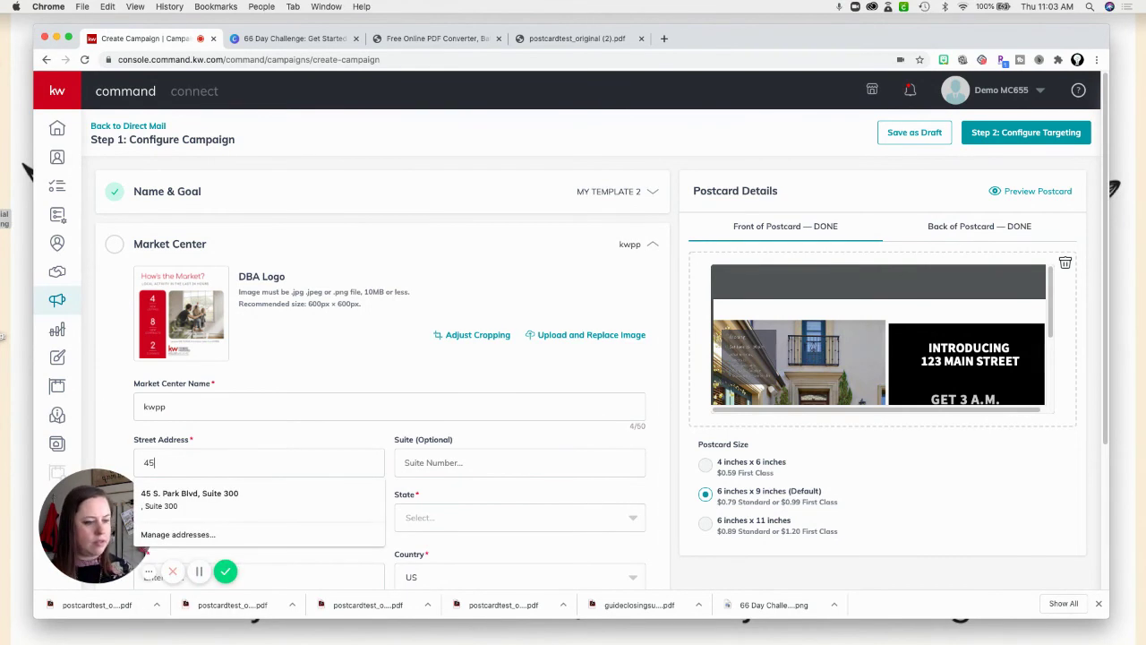
left_click(349, 495)
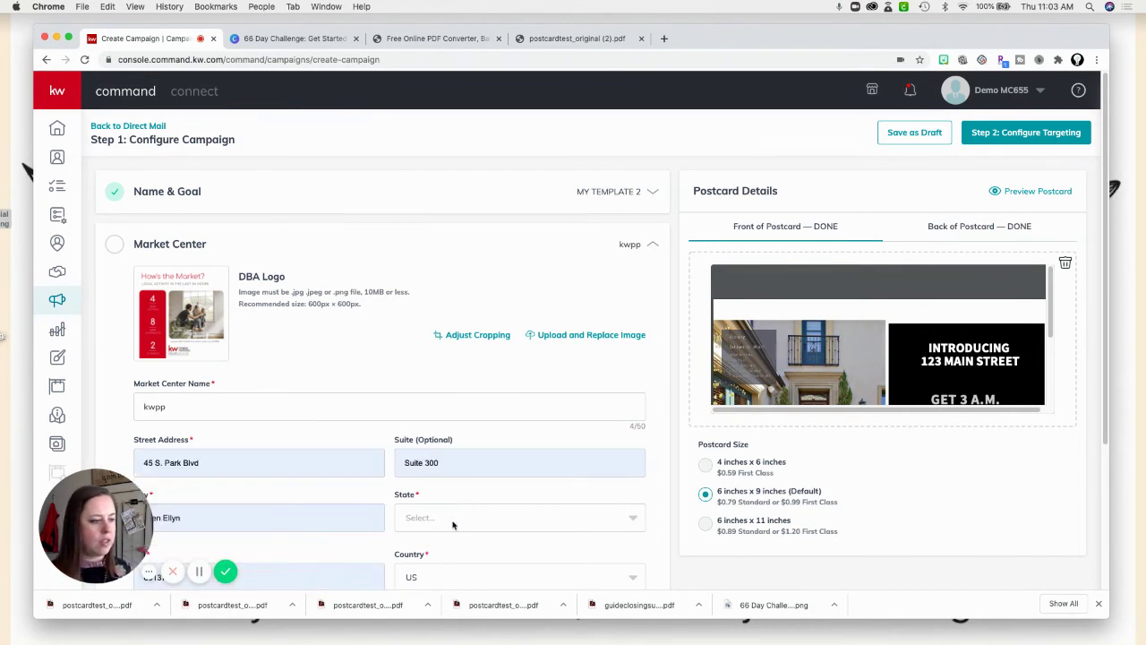
Set the state to IL, then verify and confirm the office address.
left_click(452, 525)
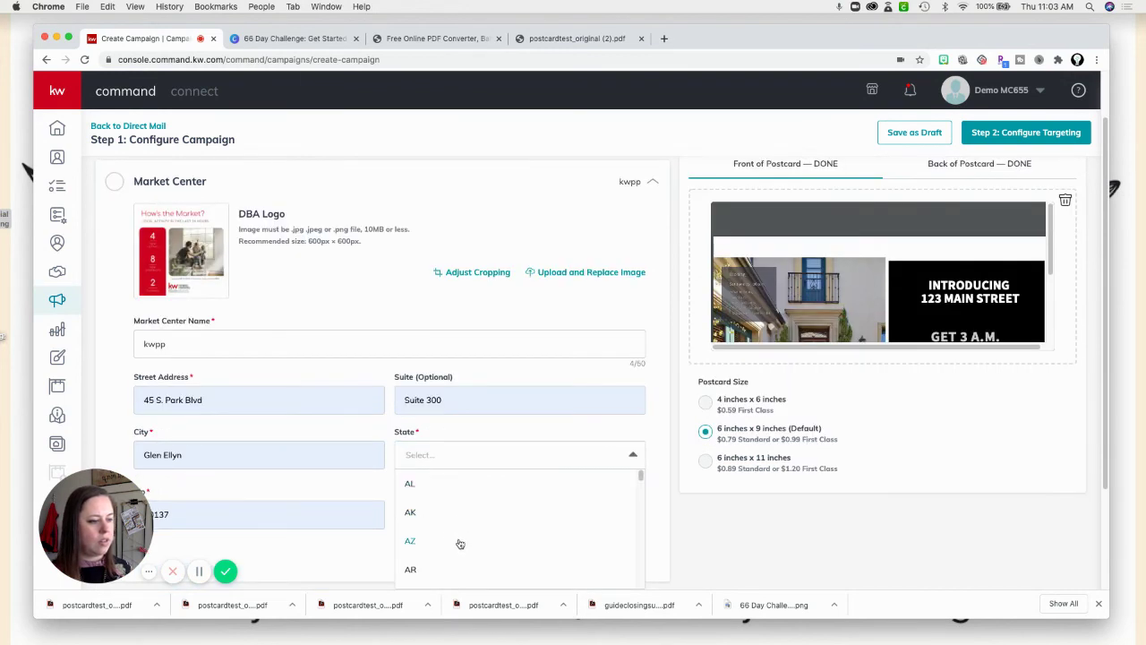
left_click_drag(641, 477, 639, 503)
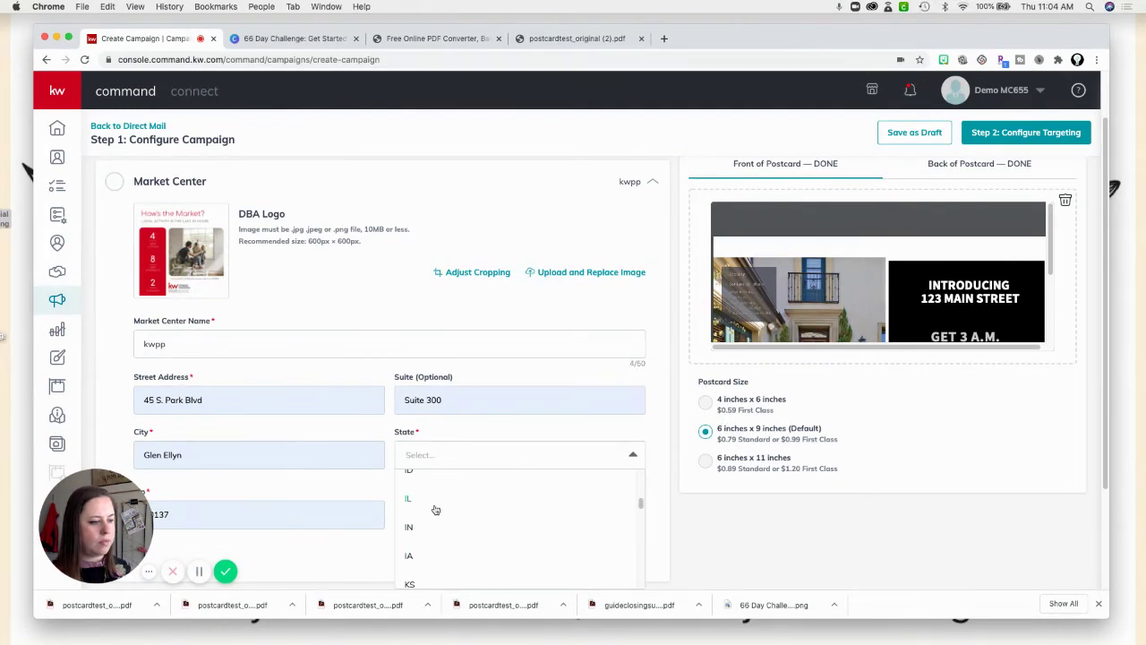
left_click(434, 506)
left_click(571, 552)
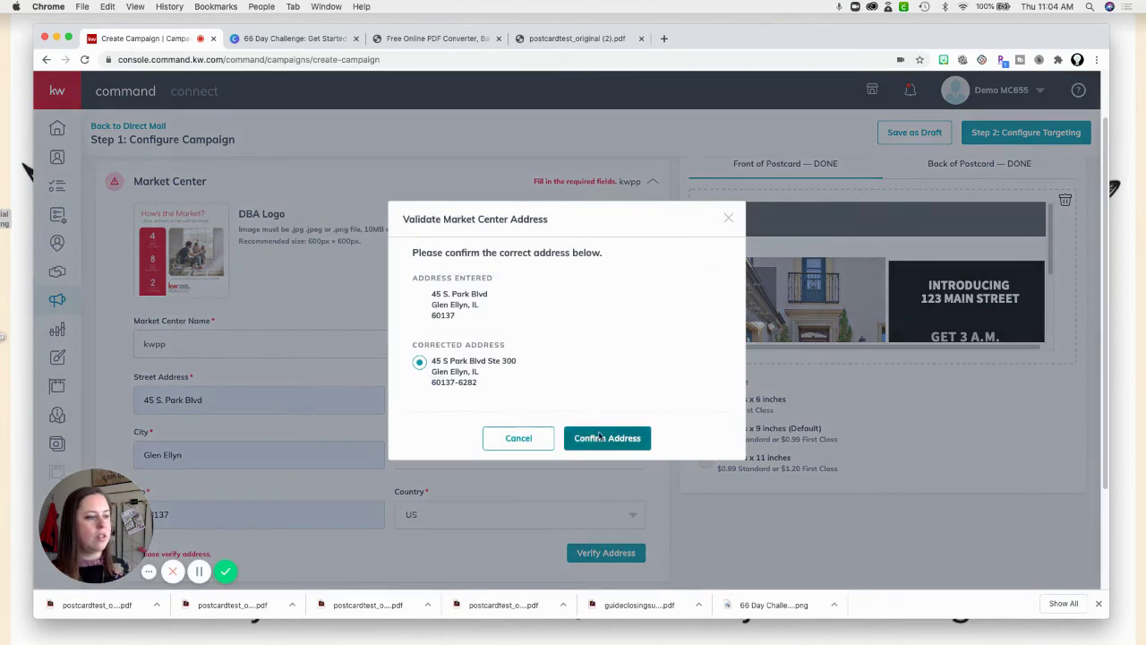
left_click(600, 436)
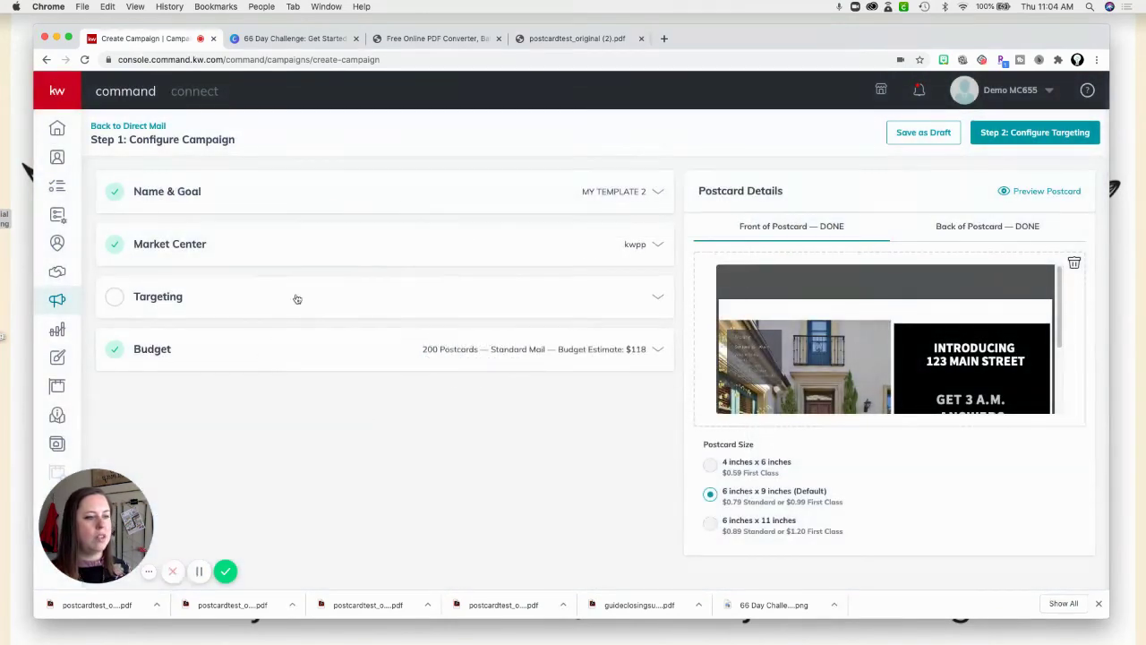
left_click(297, 298)
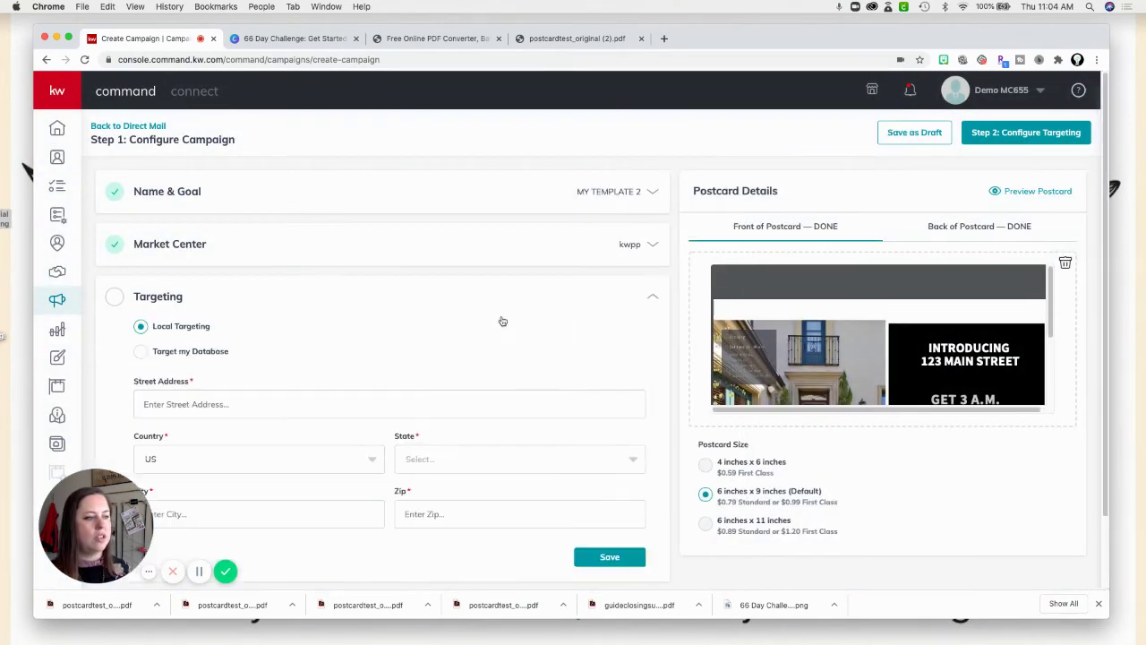
Fill the targeting address from a saved entry, set the state to IL, and save it.
left_click(339, 403)
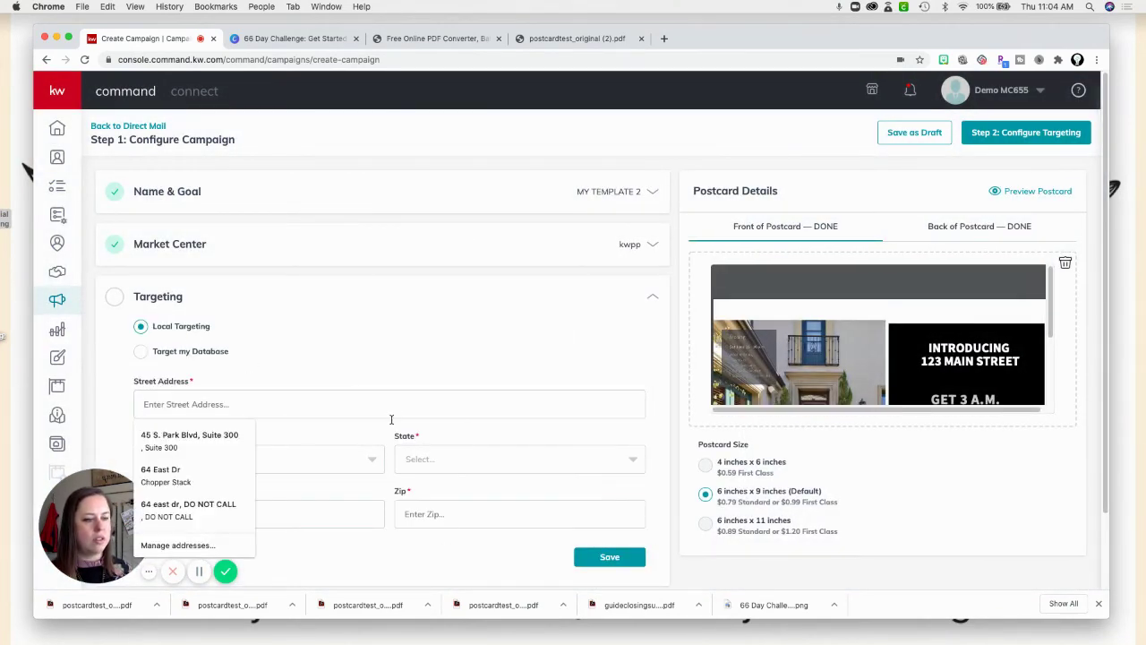
left_click(224, 437)
left_click(419, 460)
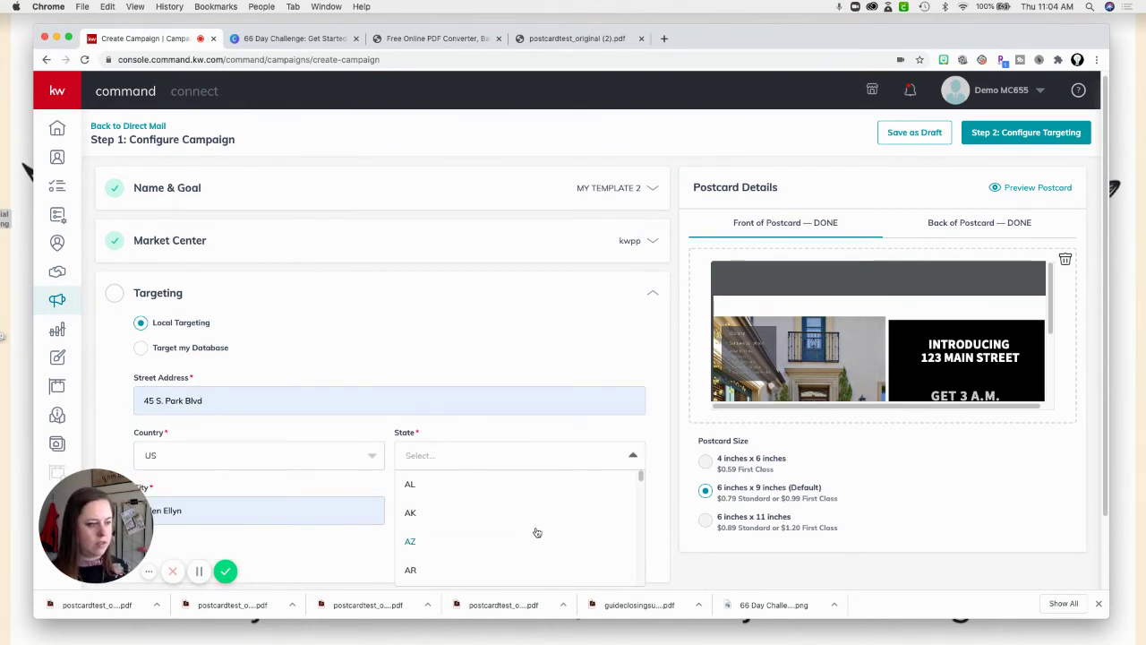
scroll(537, 532, "down", 5)
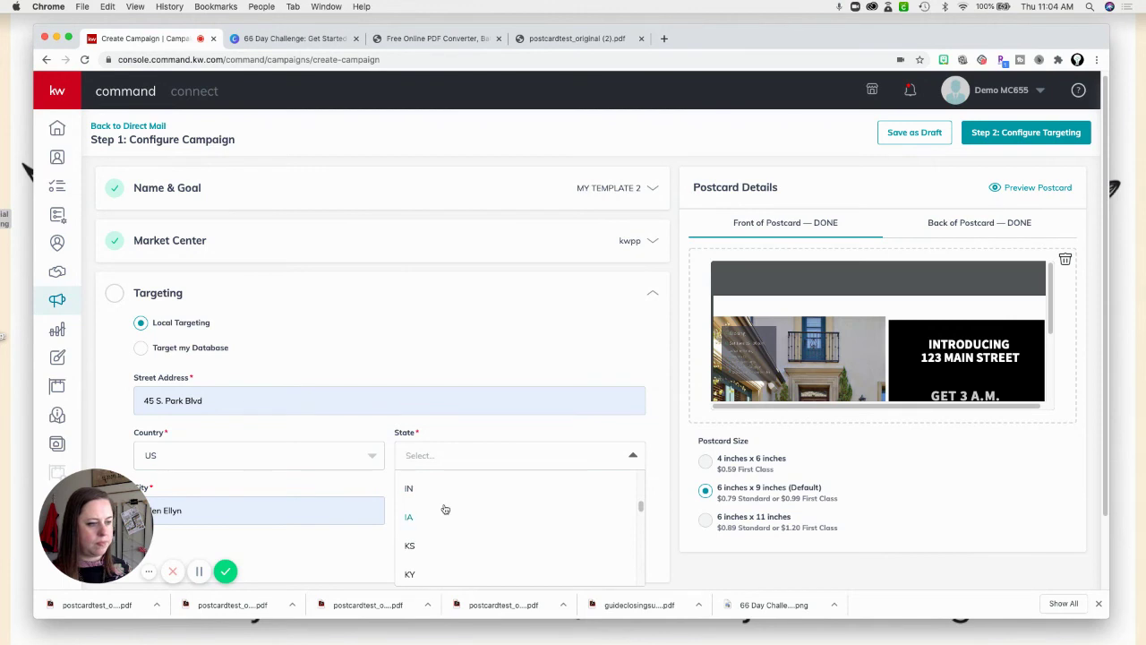
scroll(441, 507, "up", 1)
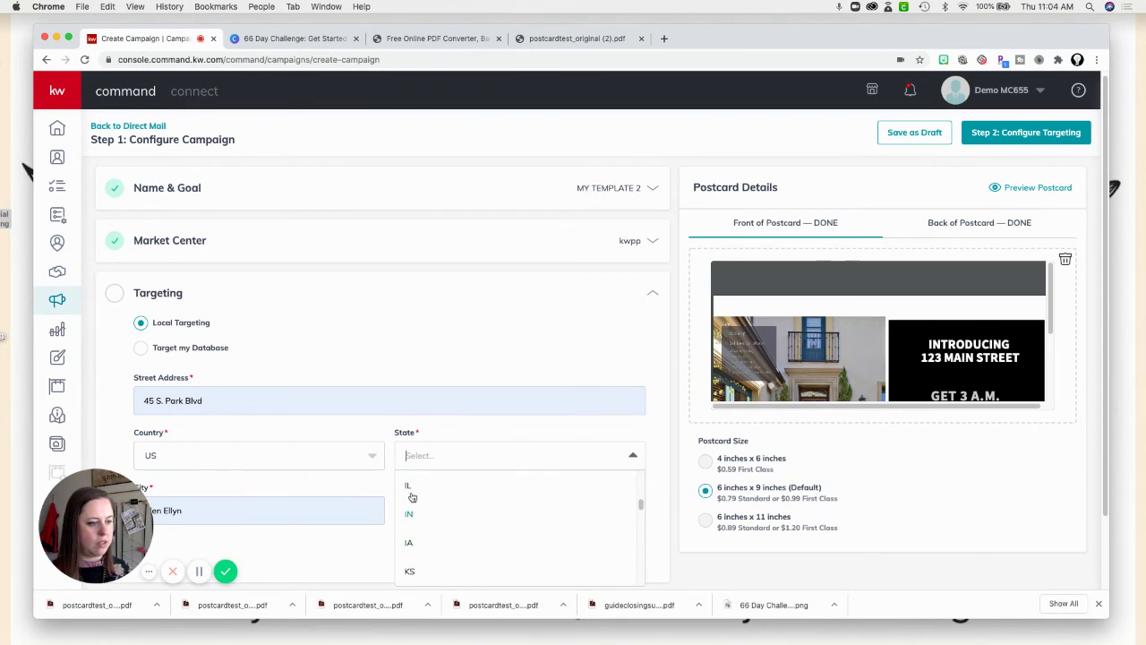
left_click(408, 488)
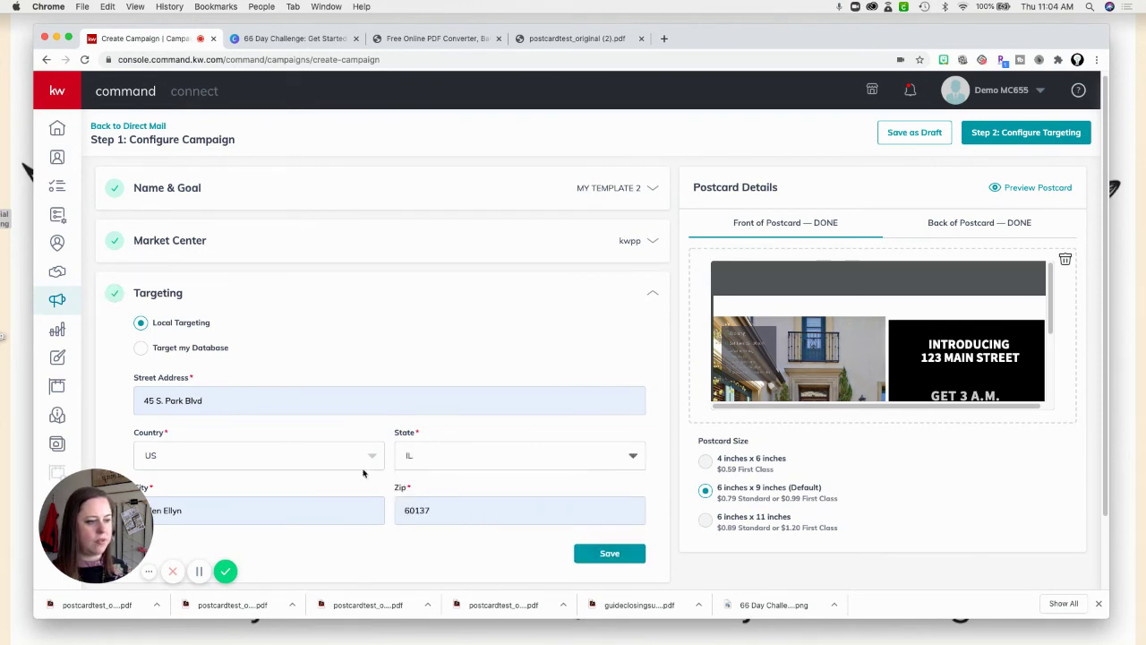
left_click(608, 558)
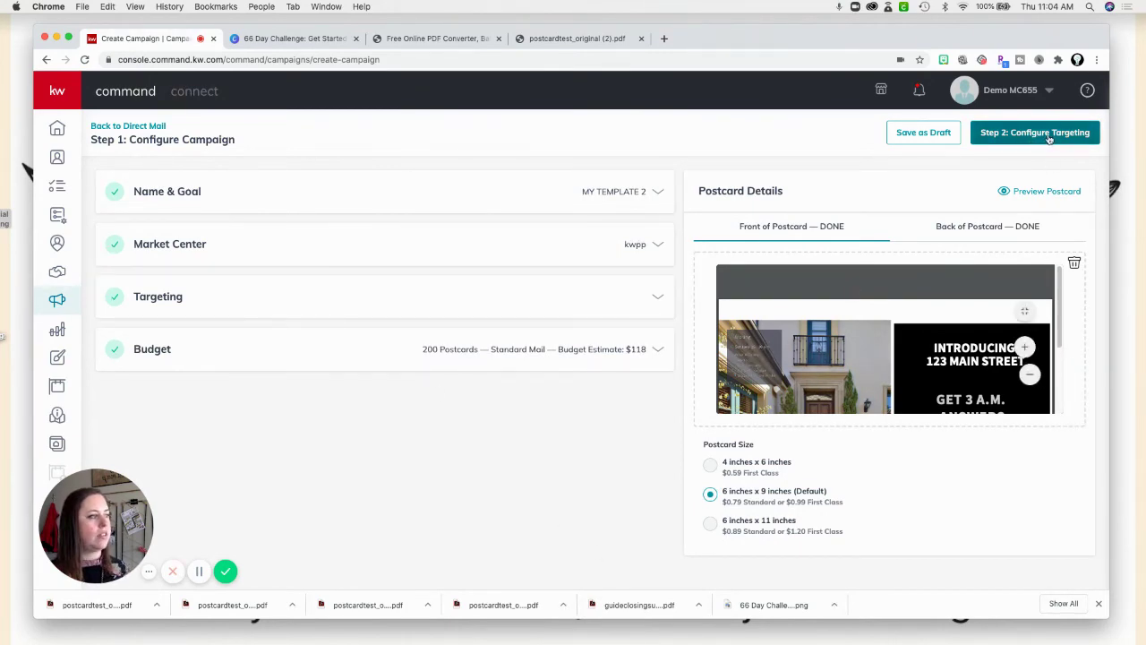
Preview the postcard design, then proceed to Step 2 and confirm creating the MY TEMPLATE 2 campaign.
left_click(1047, 192)
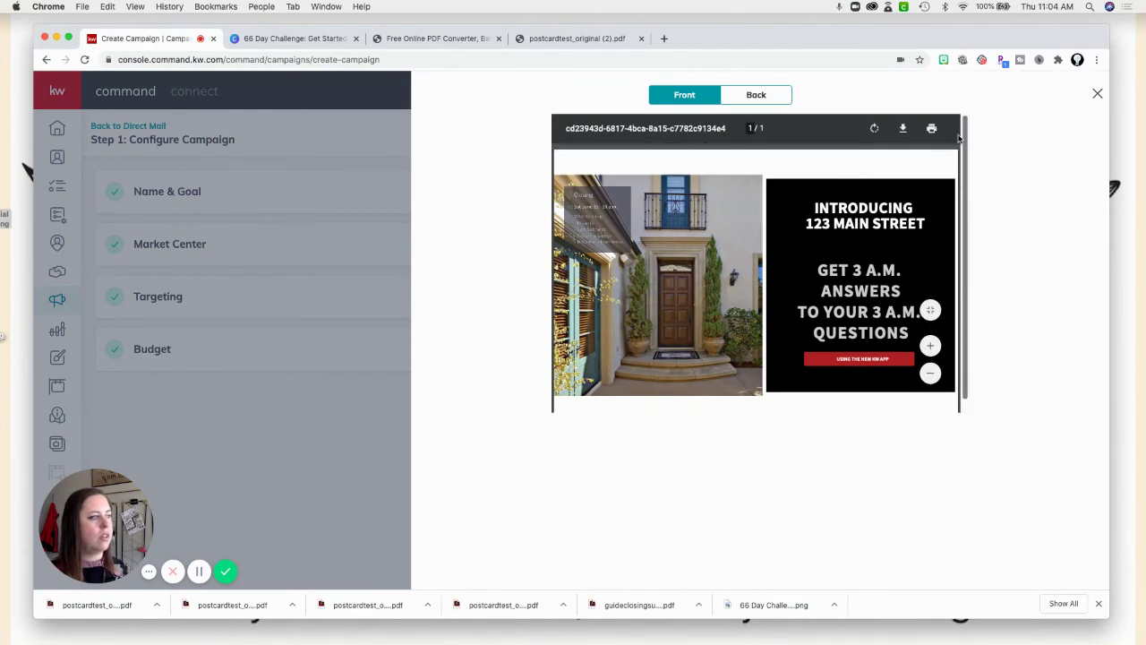
left_click(1097, 94)
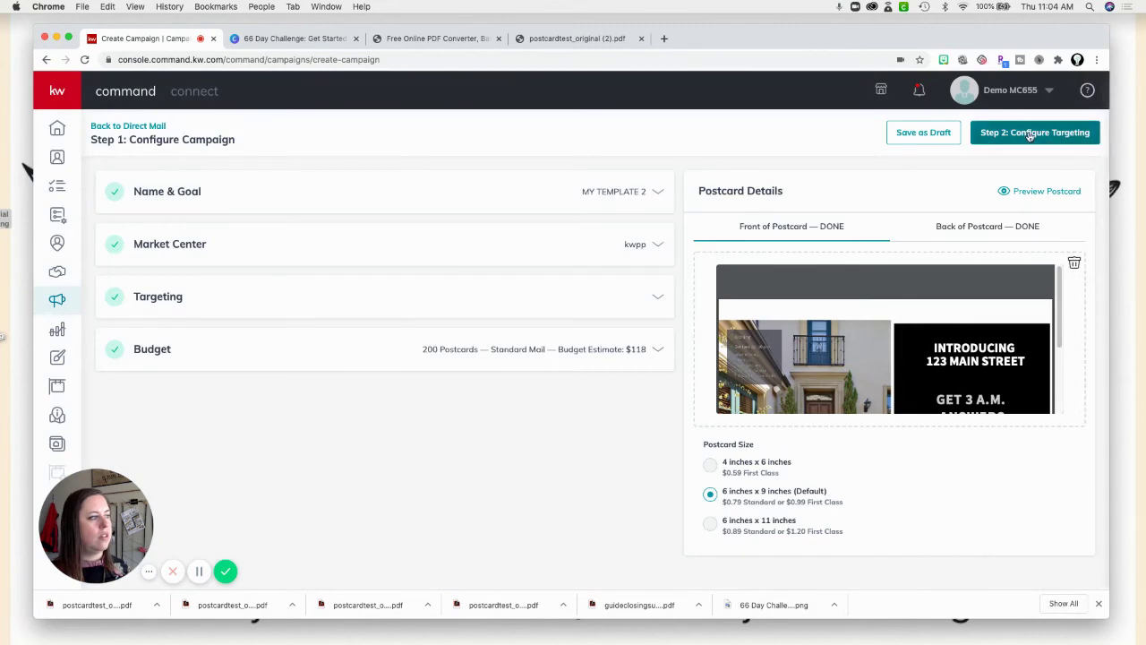
left_click(1035, 131)
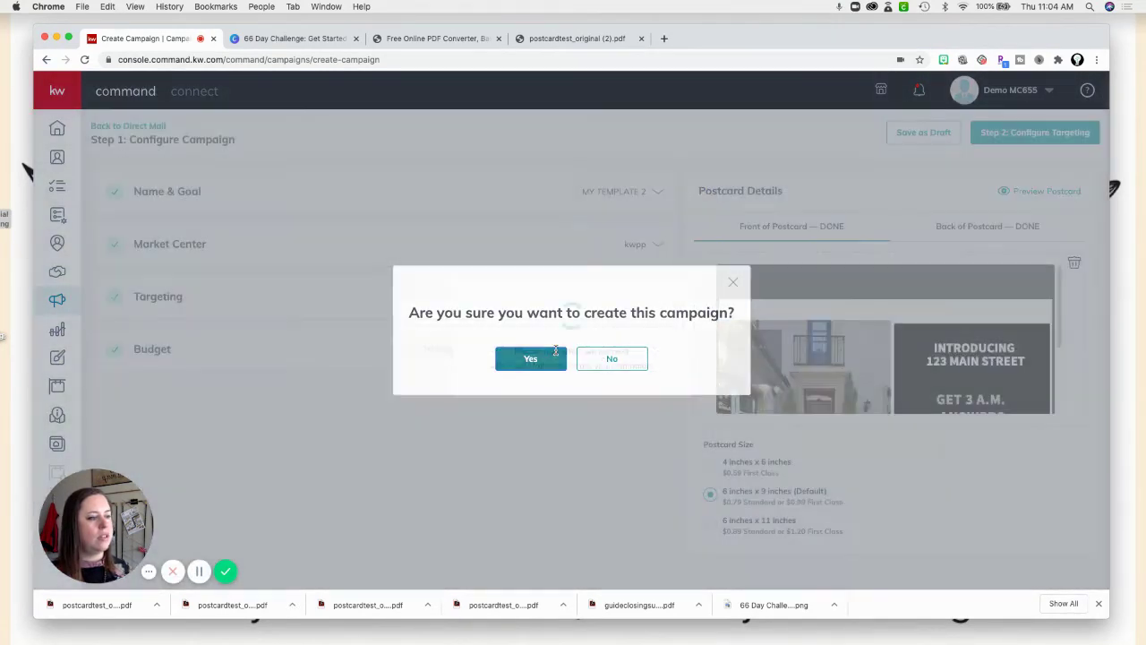
left_click(547, 358)
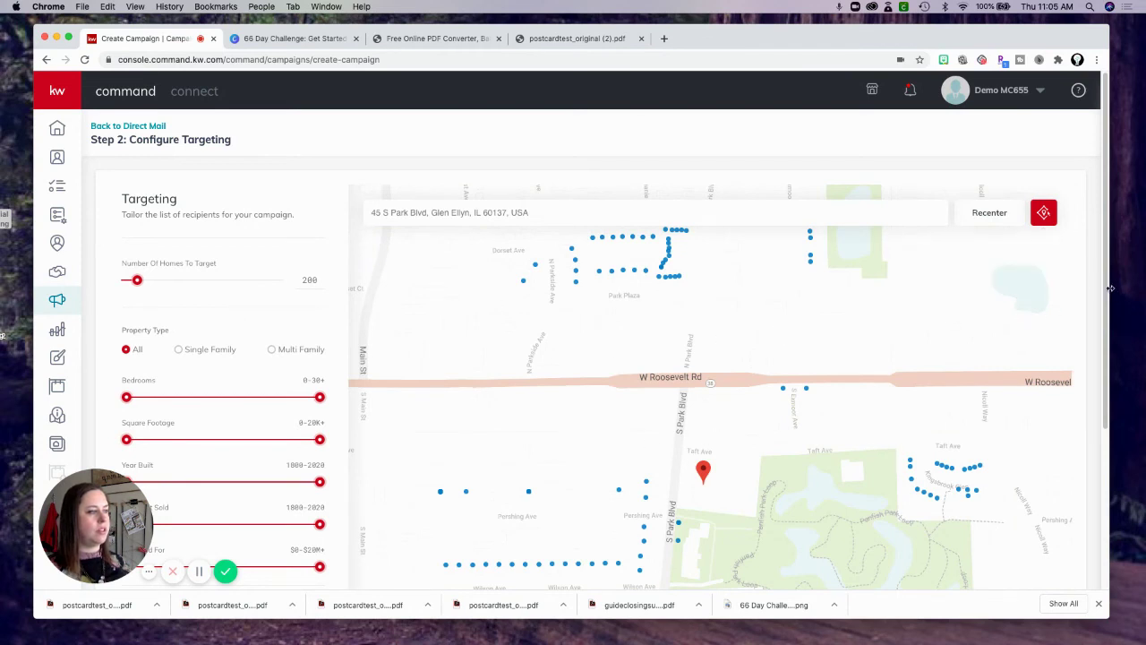
Add a copy to the company address and switch postage to Standard Mail, bringing the total to $158.79.
scroll(1097, 403, "down", 5)
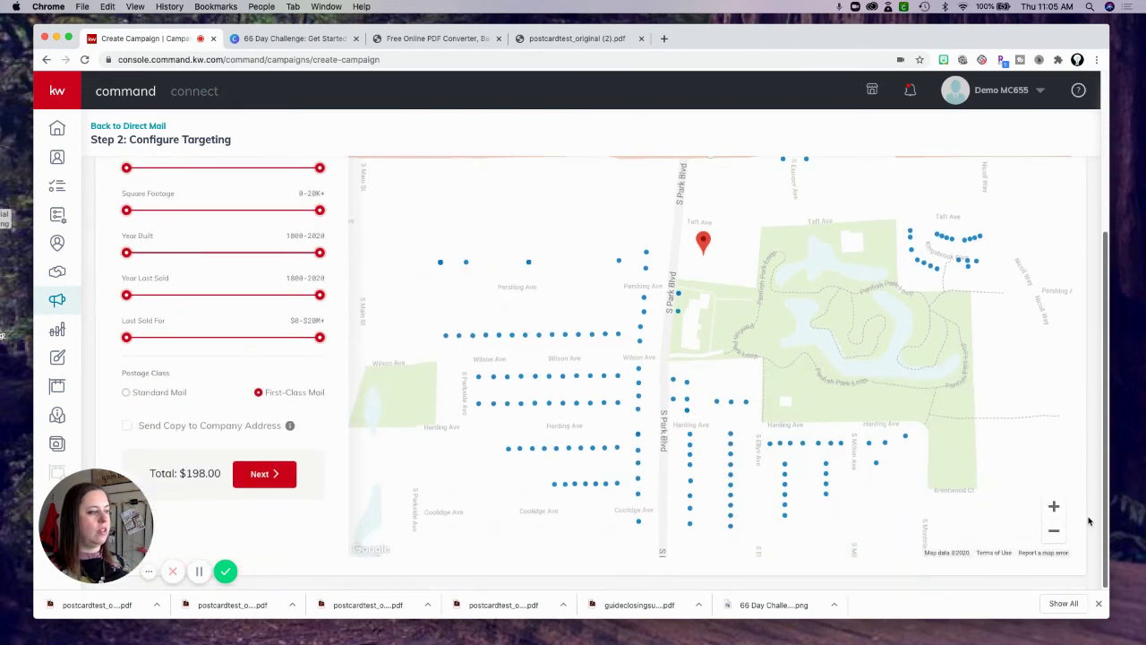
left_click(128, 426)
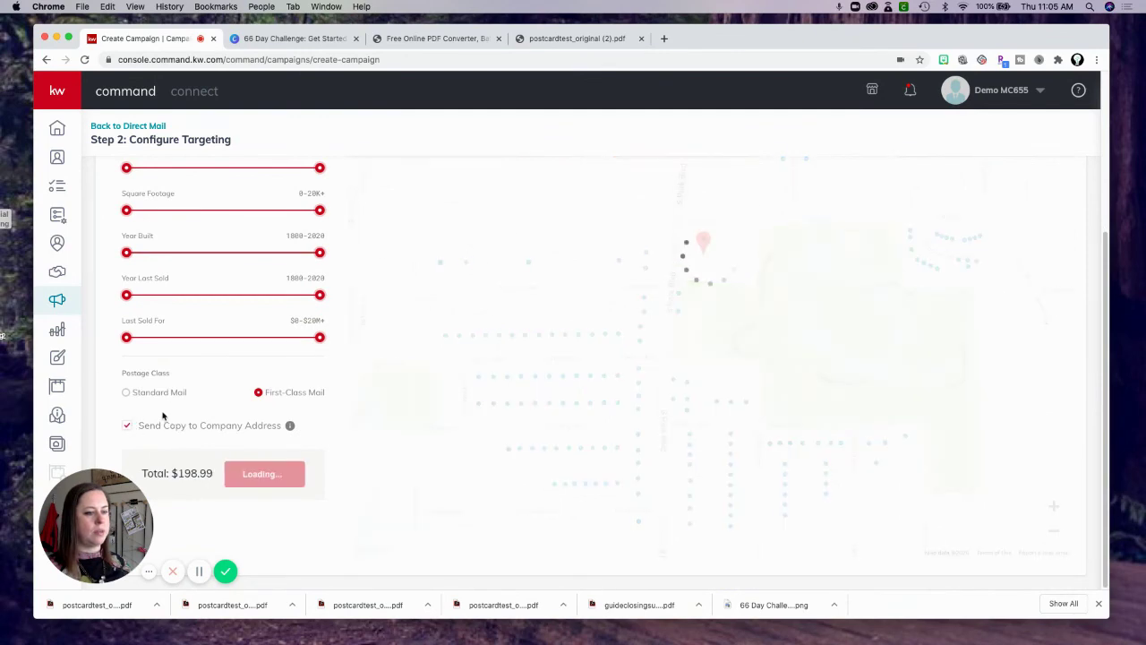
left_click(159, 393)
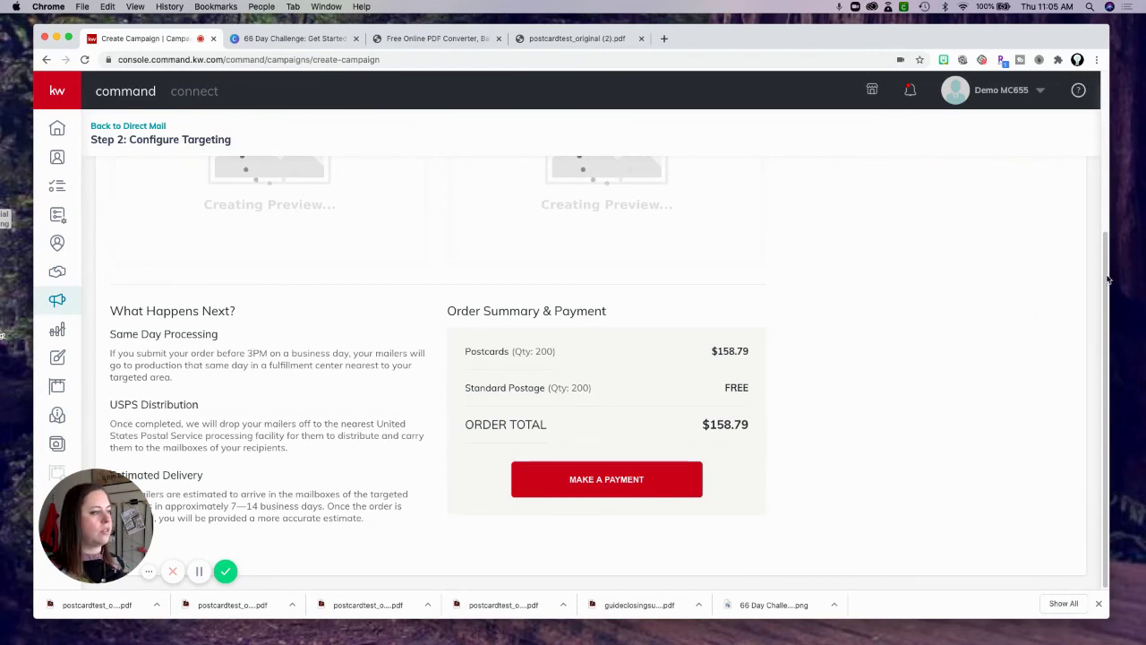
left_click_drag(1108, 280, 1093, 173)
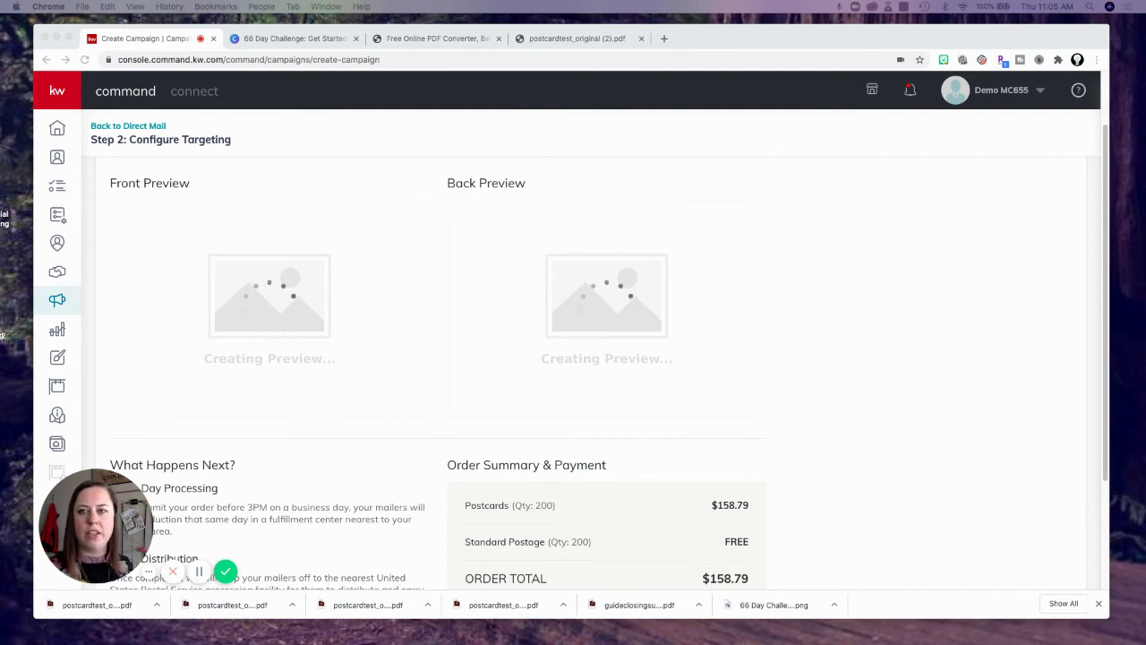
left_click_drag(0, 107, 371, 130)
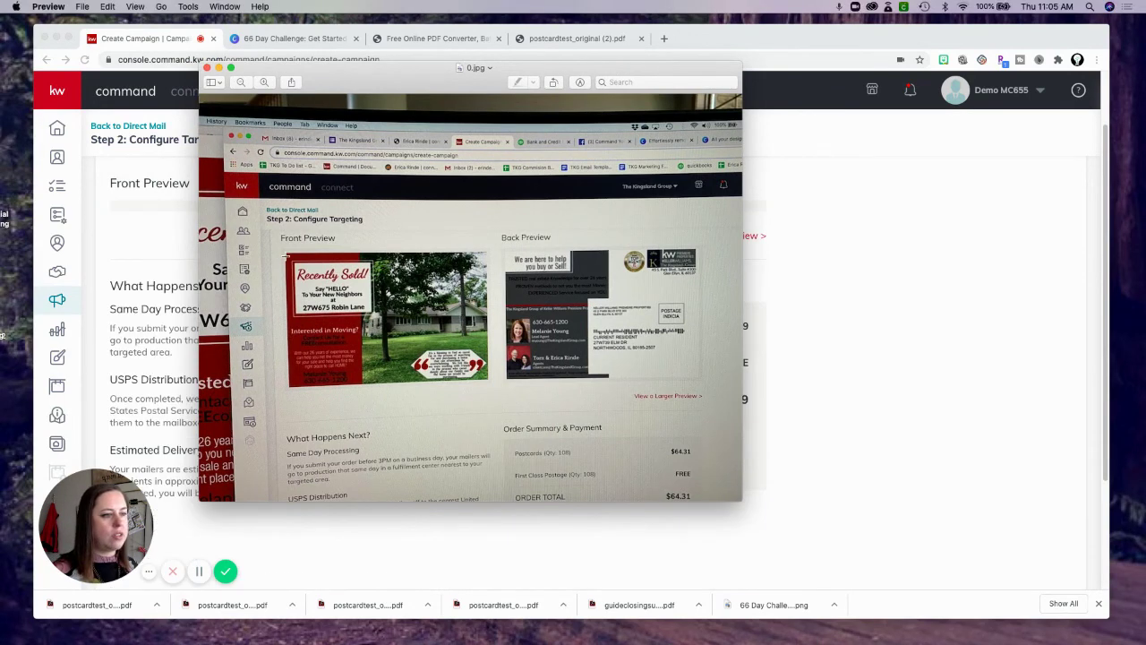
left_click_drag(415, 71, 0, 134)
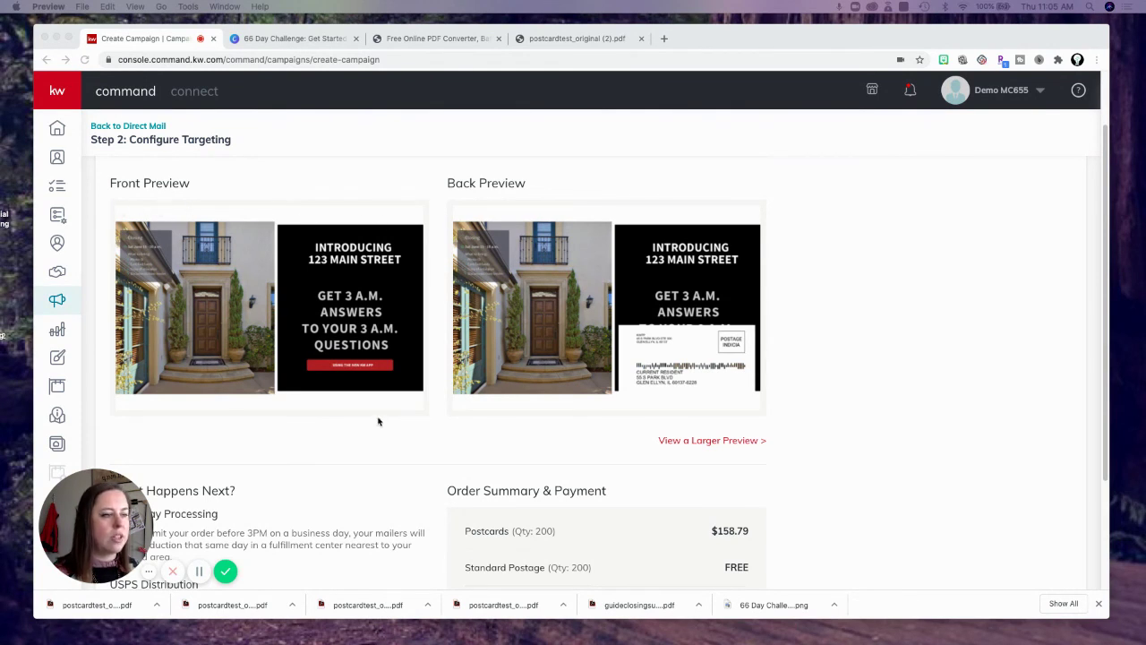
In DocuPub, set the custom page size to 6.25 x 9.25 inches and start Upload & Resize.
left_click(417, 40)
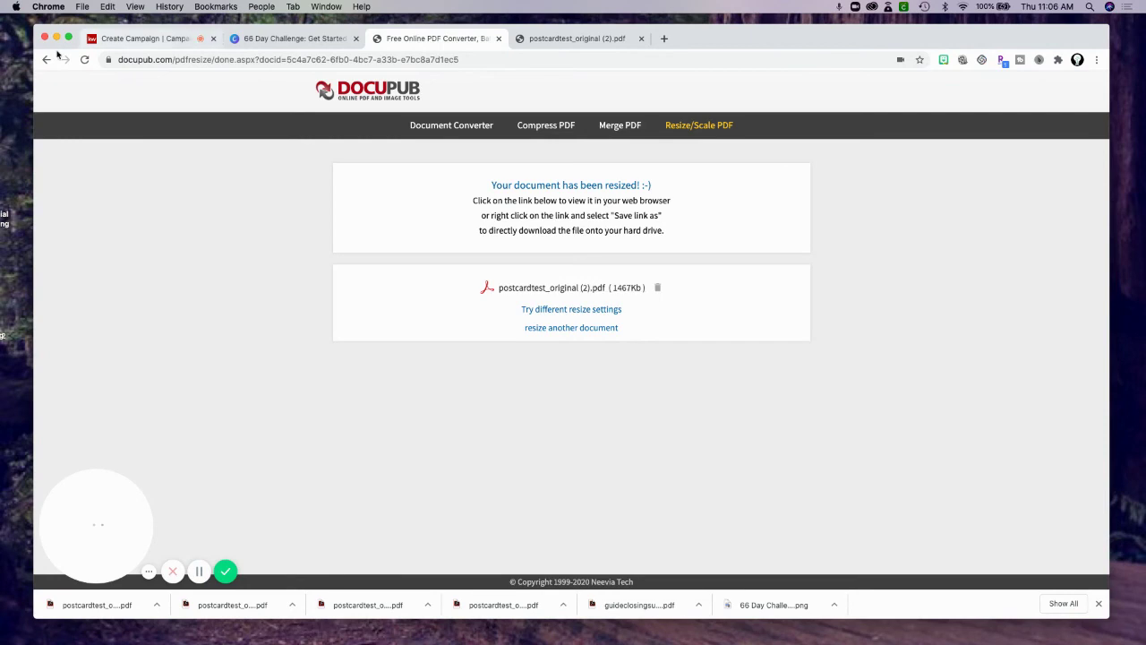
left_click(47, 60)
left_click(616, 227)
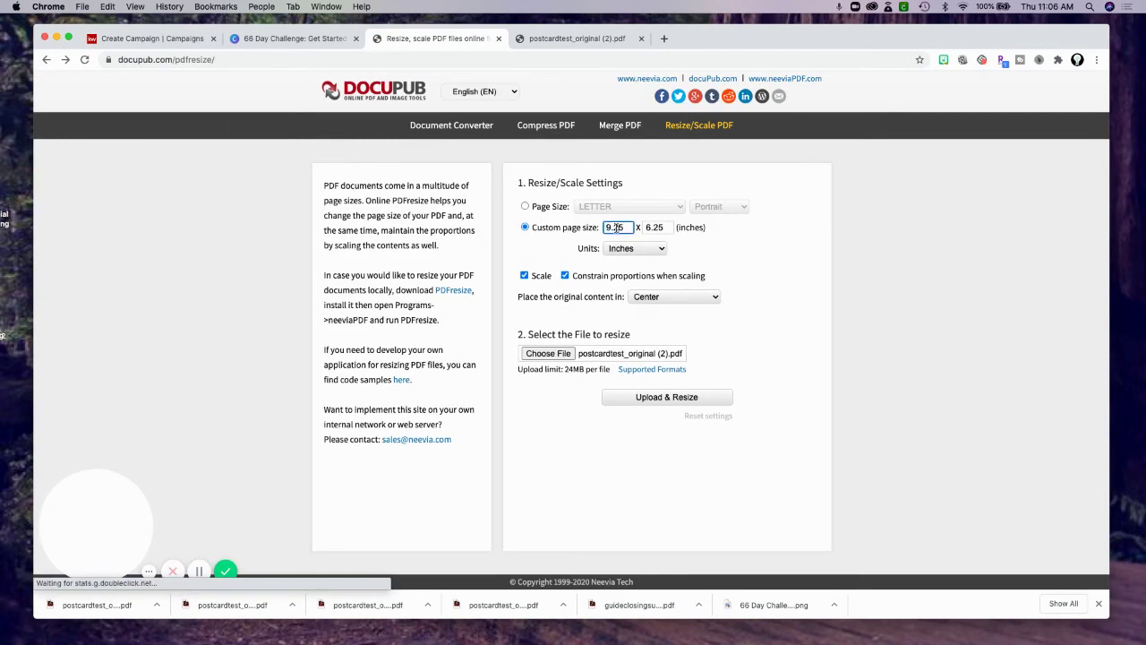
double_click(616, 227)
type("6.")
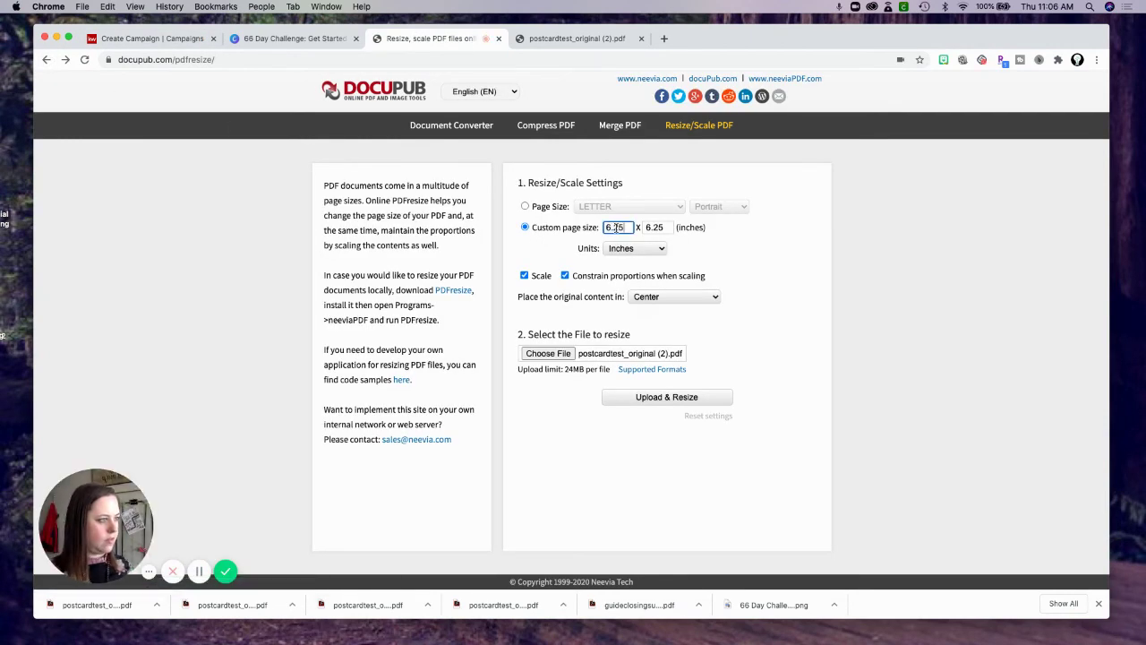
double_click(656, 228)
type("9.25")
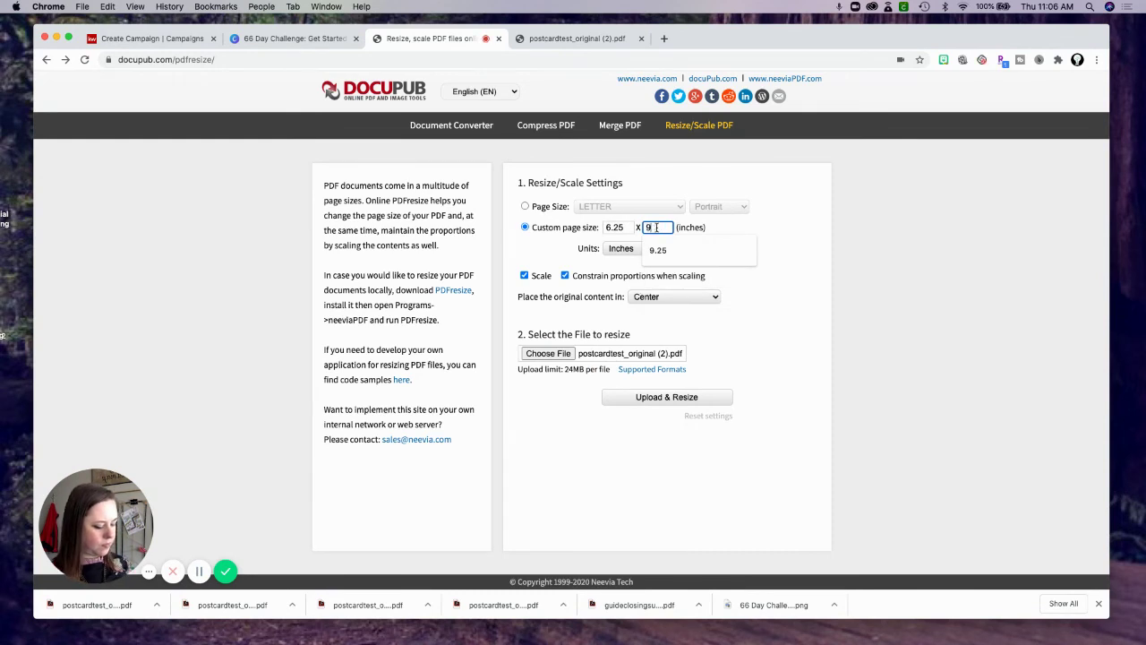
left_click(670, 399)
Close the original PDF page and leave the campaign-creation page, confirming the exit.
left_click(641, 39)
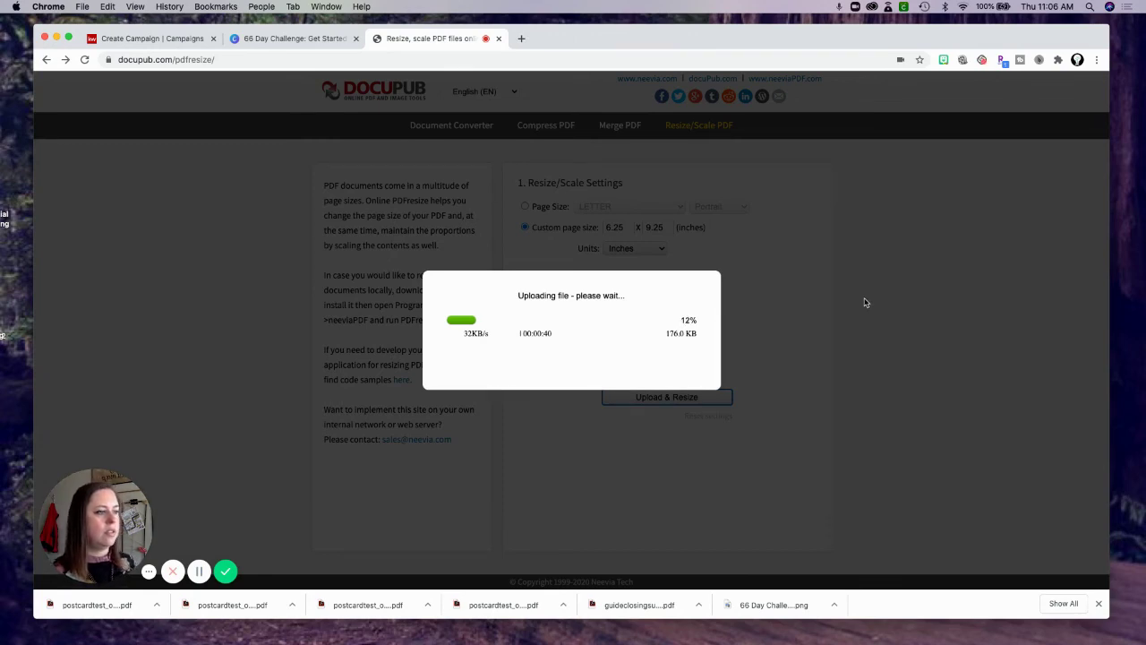
left_click(153, 40)
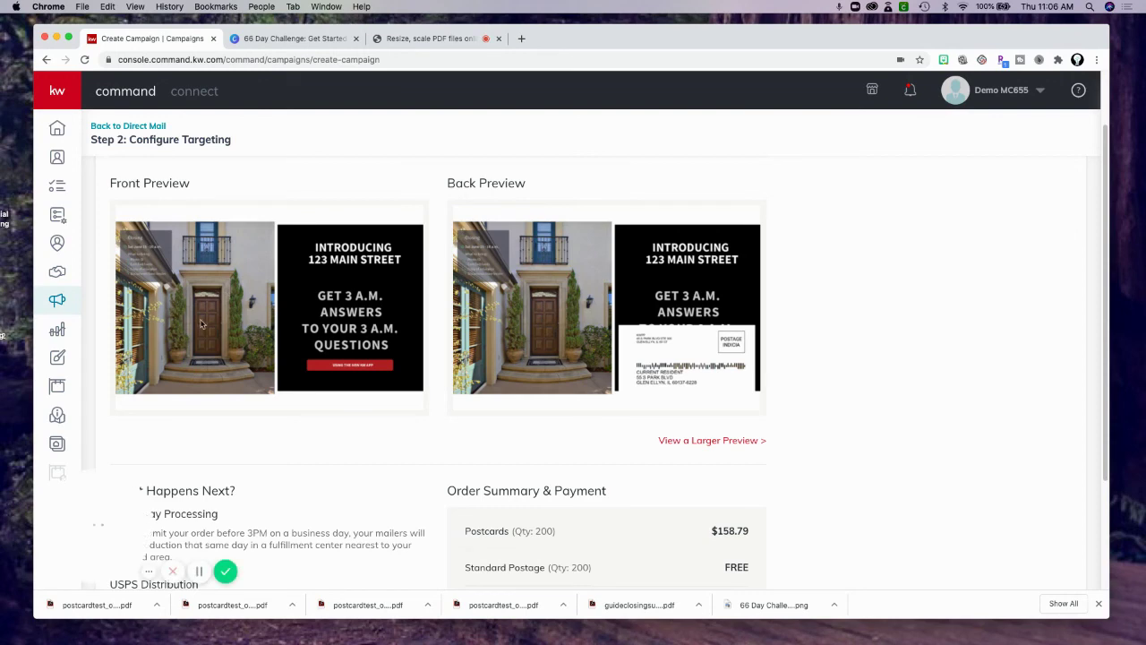
scroll(188, 286, "down", 5)
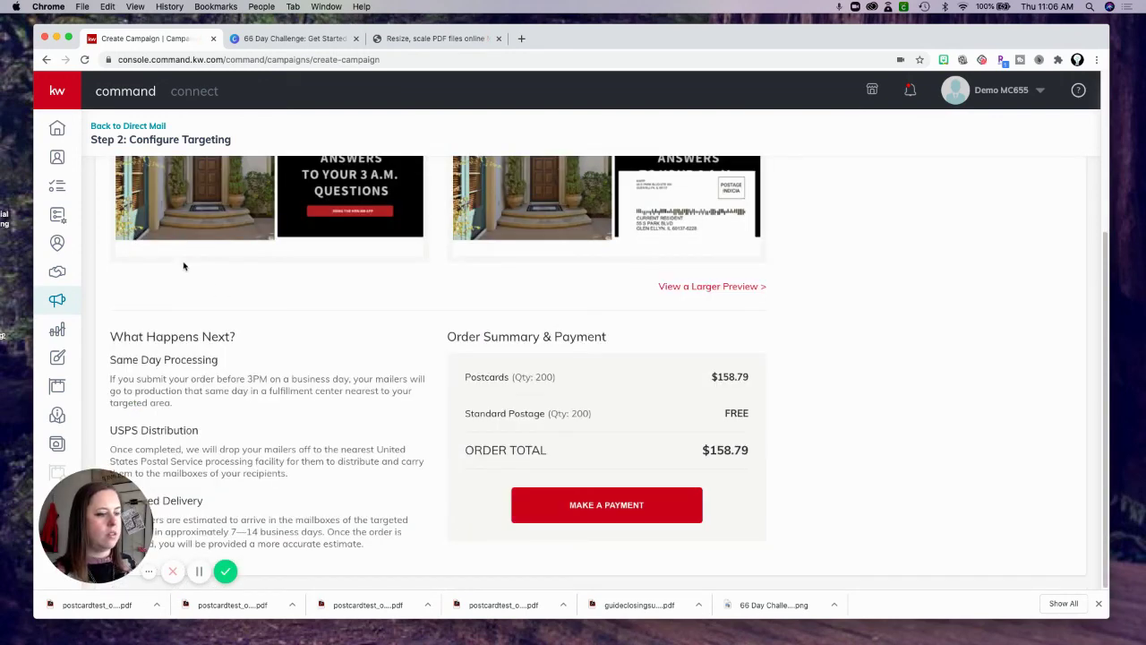
left_click(46, 59)
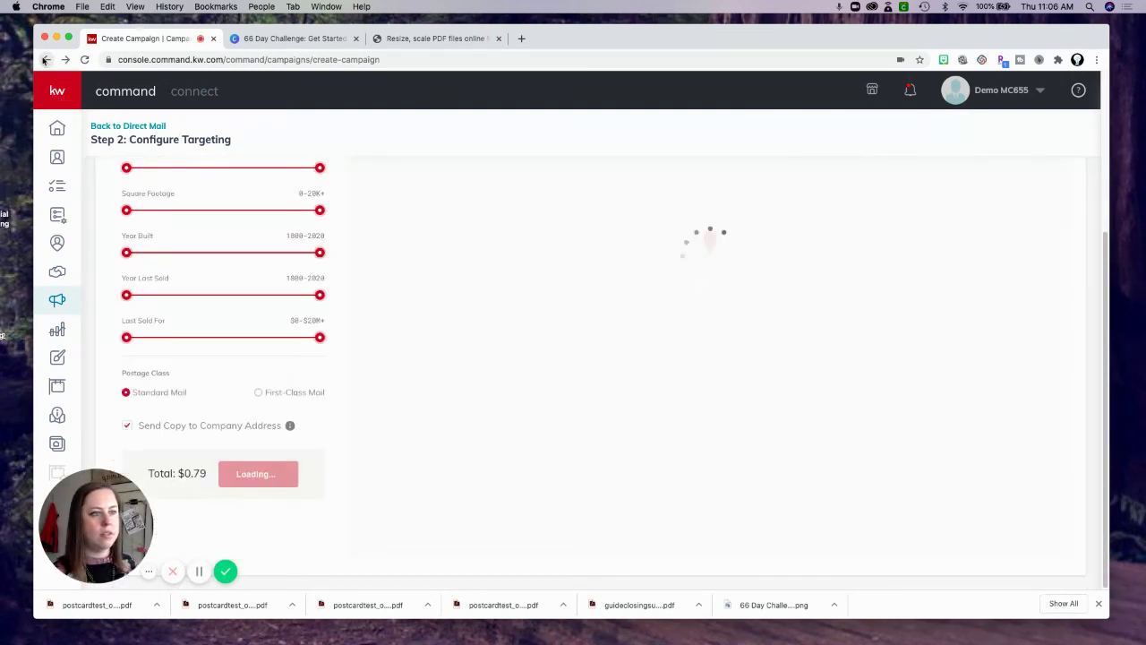
left_click(47, 59)
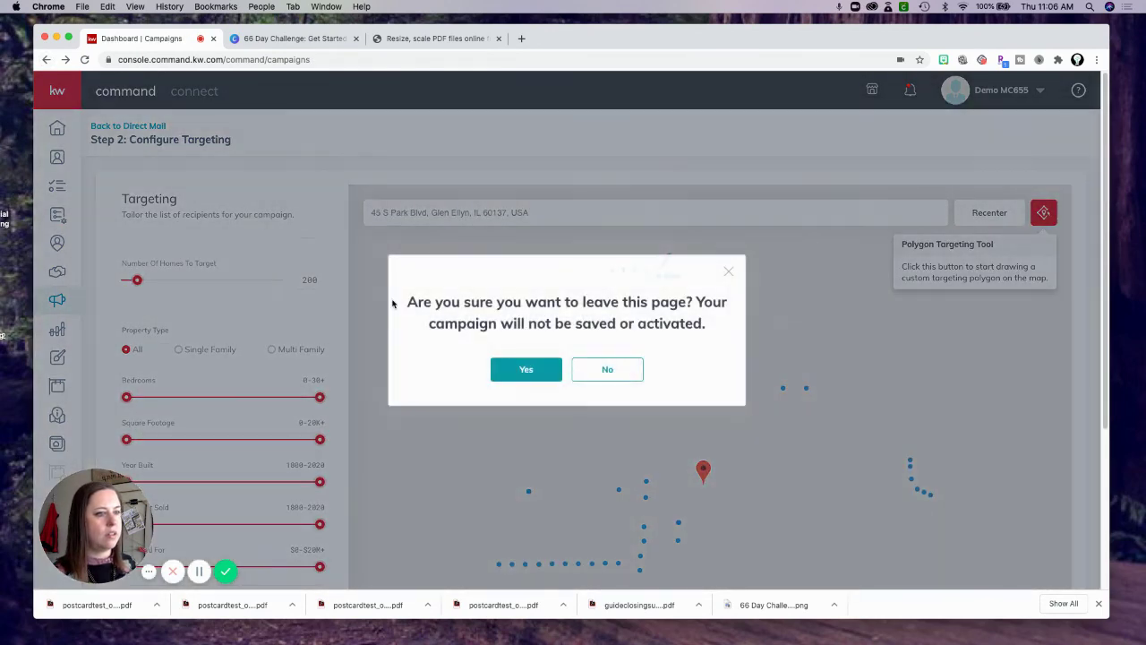
left_click(527, 374)
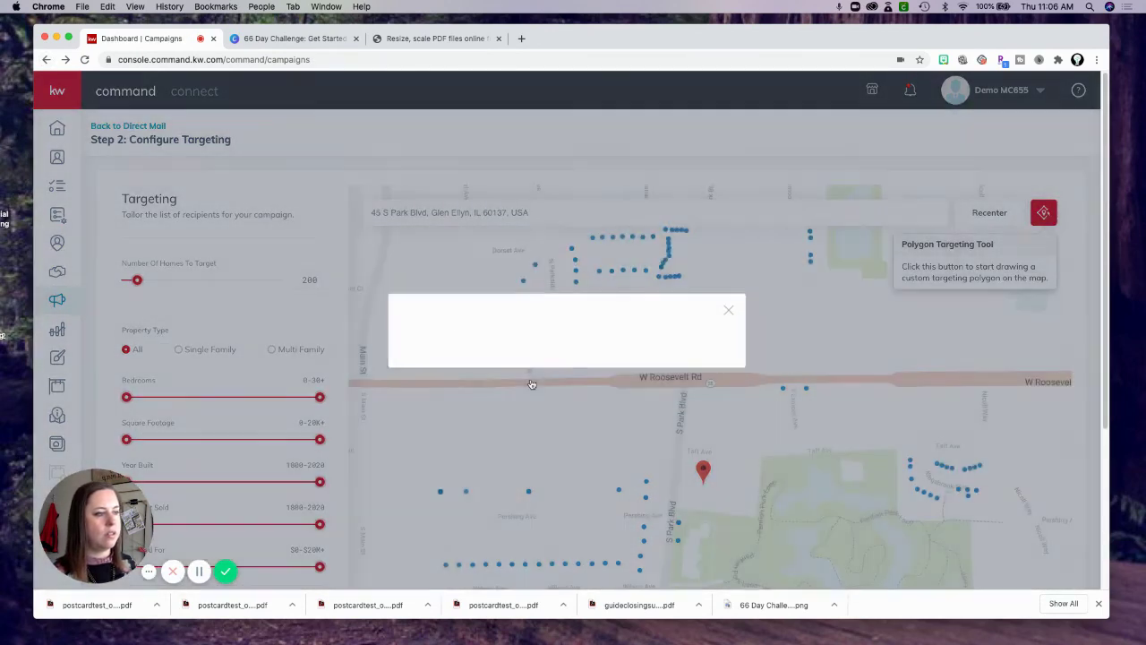
left_click(421, 39)
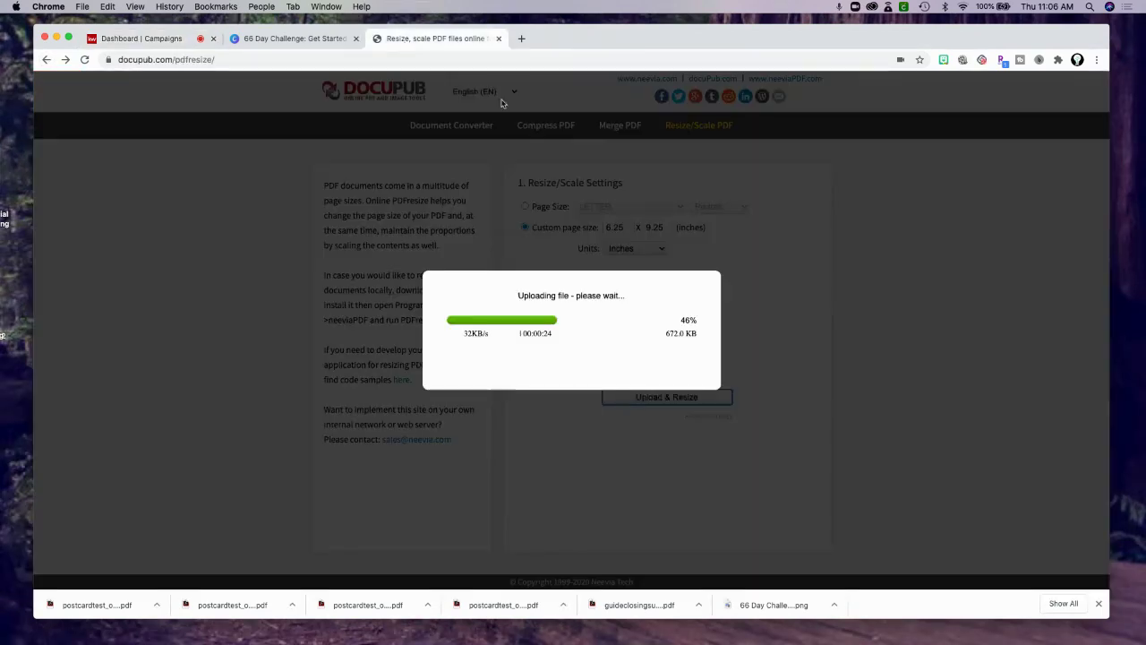
Close the unrelated 66 Day Challenge tab and open the Direct Mail campaigns list while the upload continues.
left_click(127, 39)
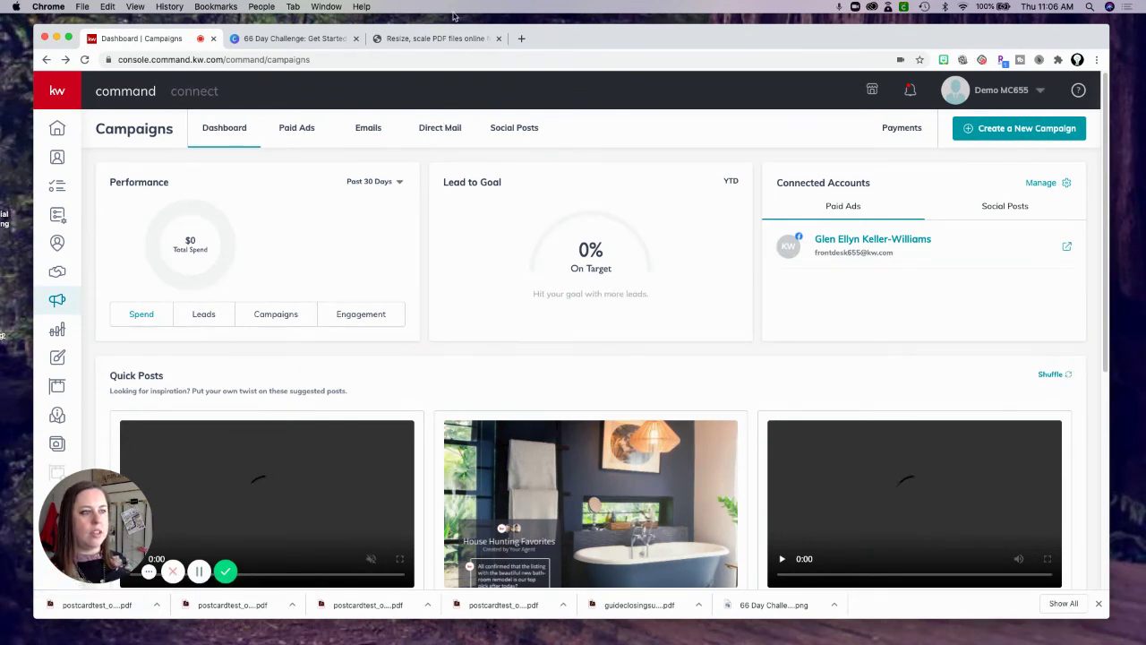
left_click(431, 39)
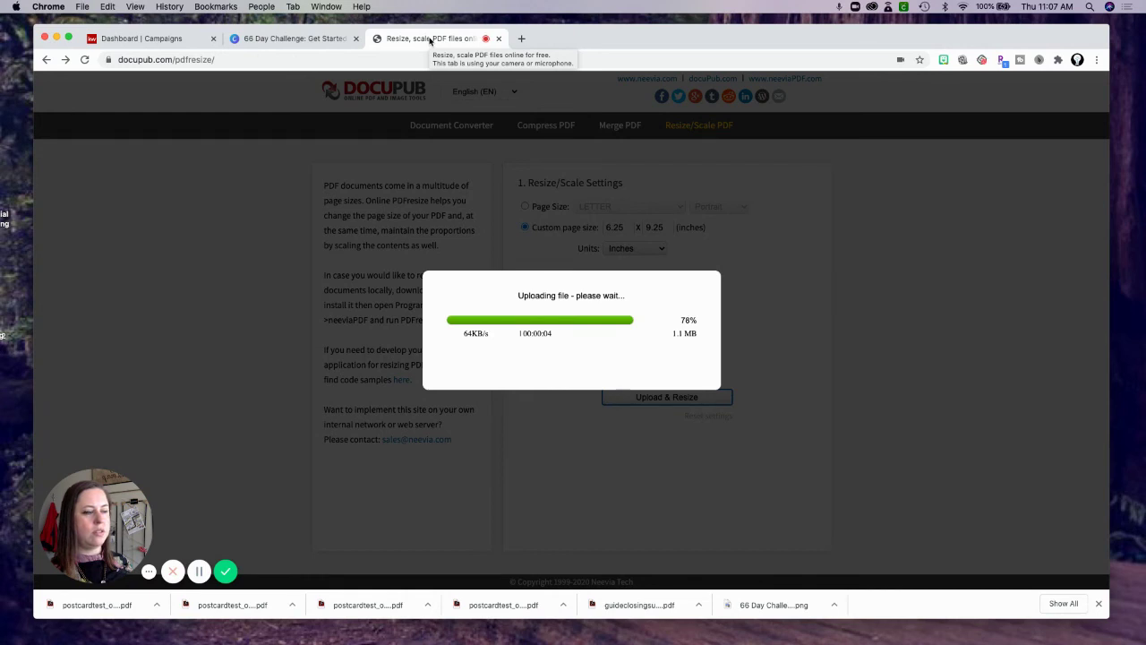
left_click(355, 38)
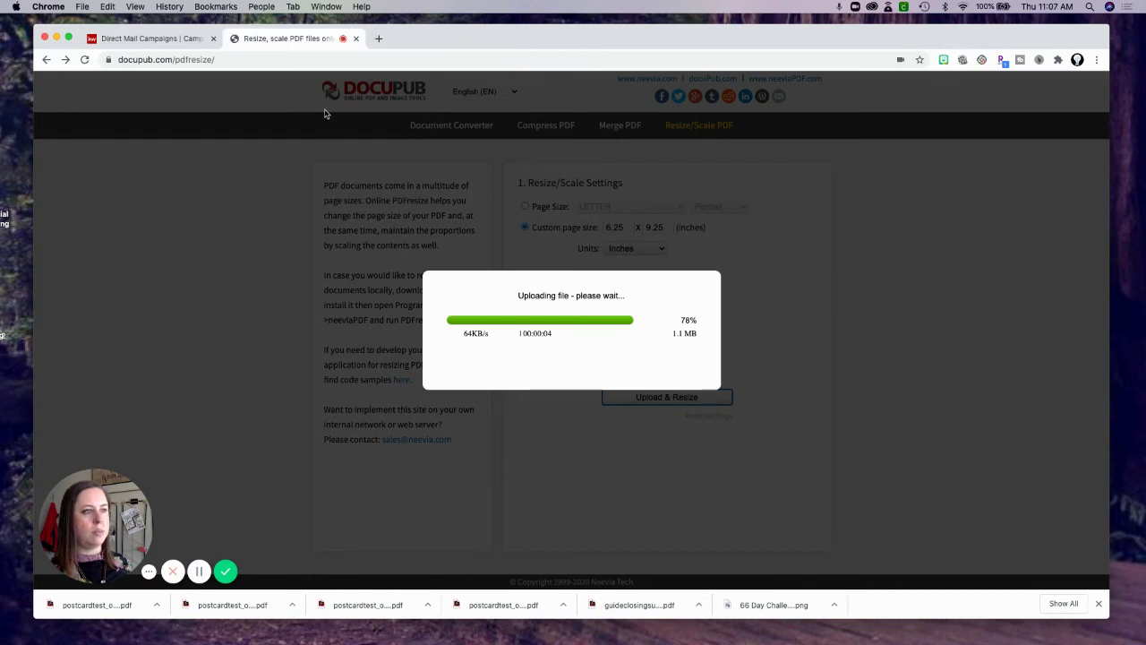
left_click(189, 41)
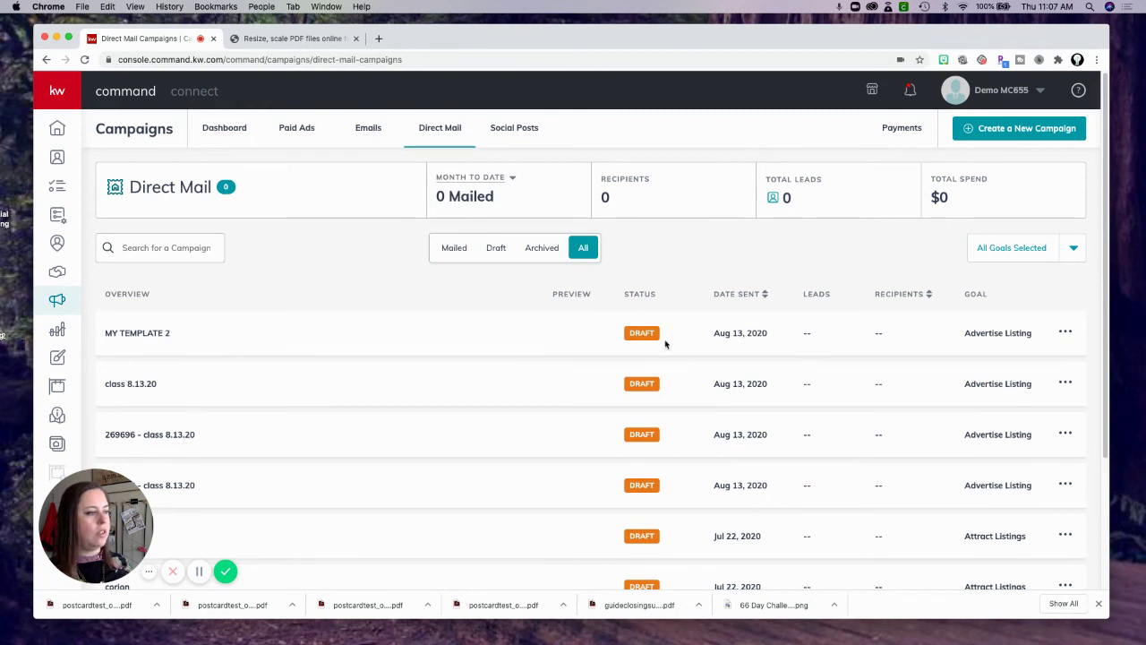
Choose Edit Campaign from the MY TEMPLATE 2 options menu, then switch to the Resizing PDF tab.
left_click(1066, 334)
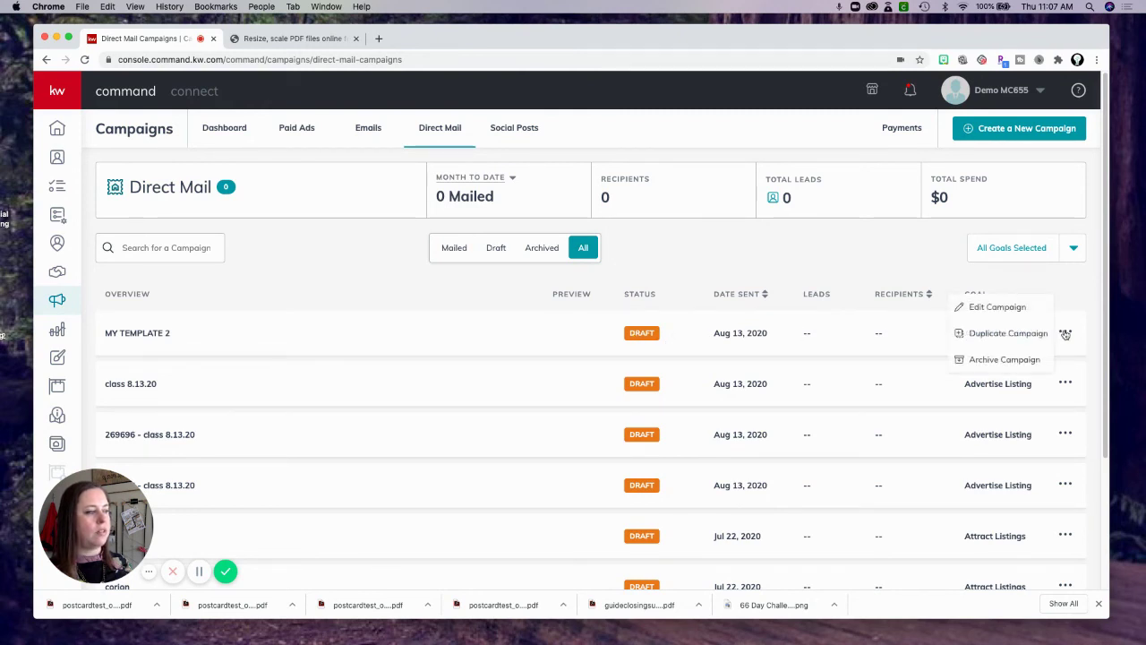
left_click(1002, 308)
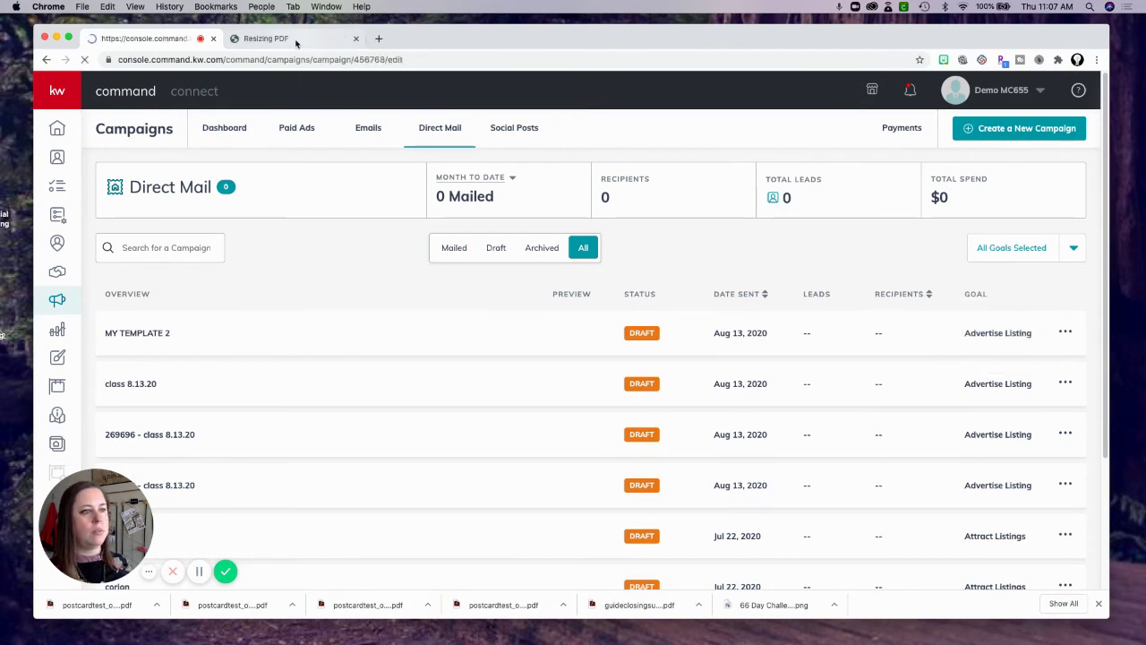
left_click(295, 40)
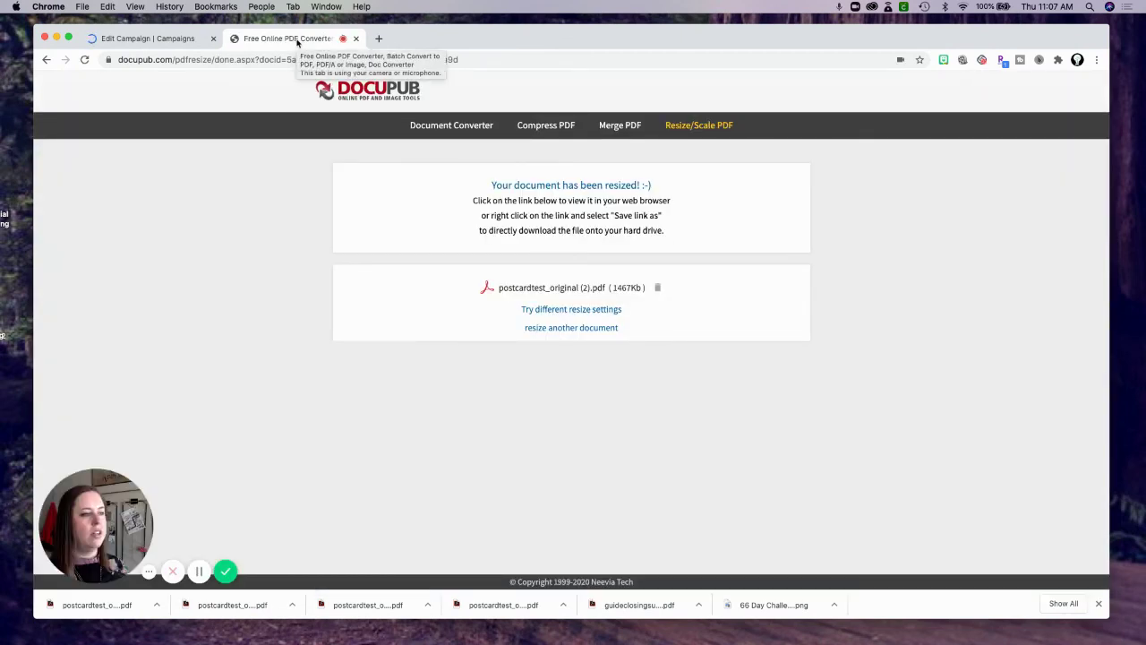
Open and scroll through the resized postcardtest_original (2).pdf, then return to the campaign edit tab.
left_click(554, 290)
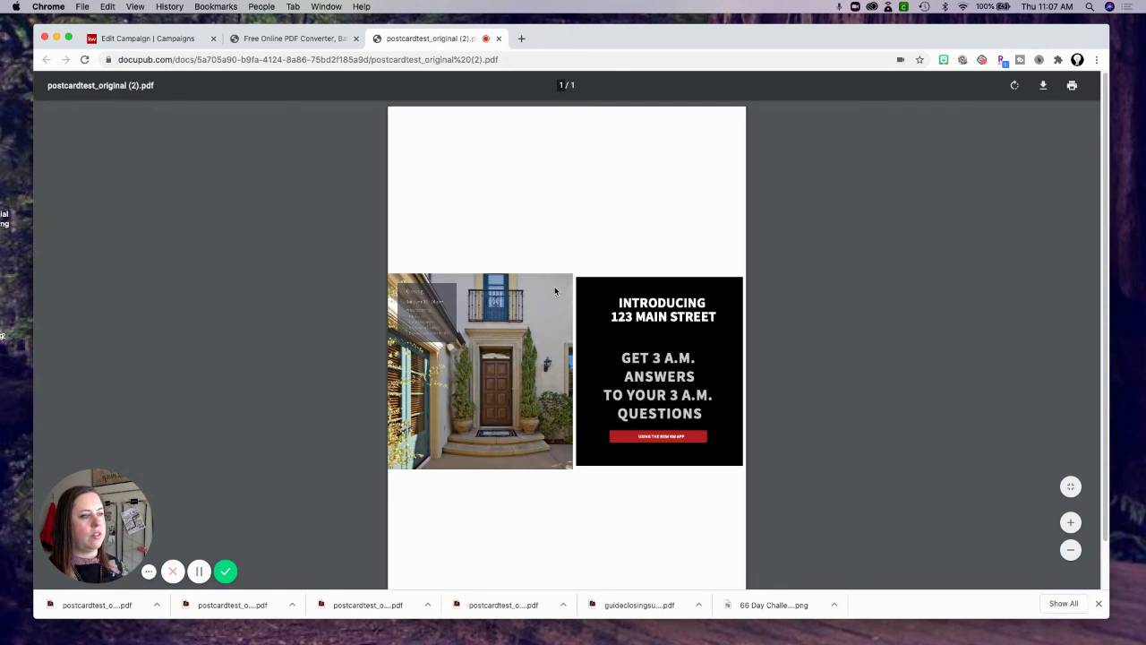
scroll(590, 317, "down", 1)
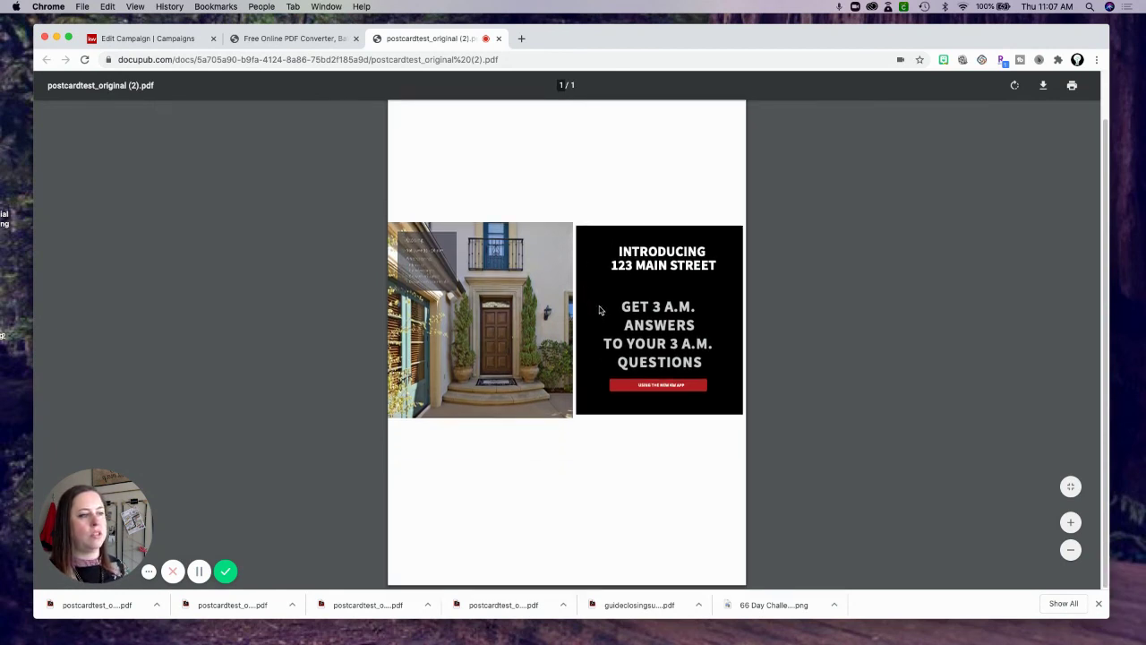
scroll(601, 304, "up", 1)
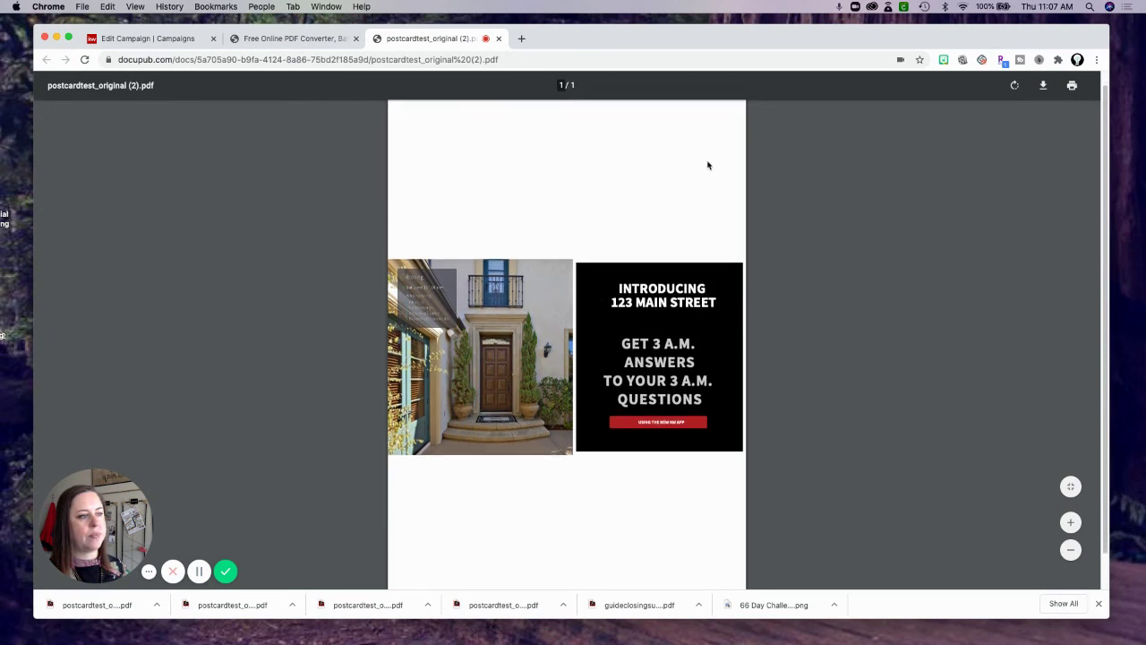
scroll(542, 220, "up", 1)
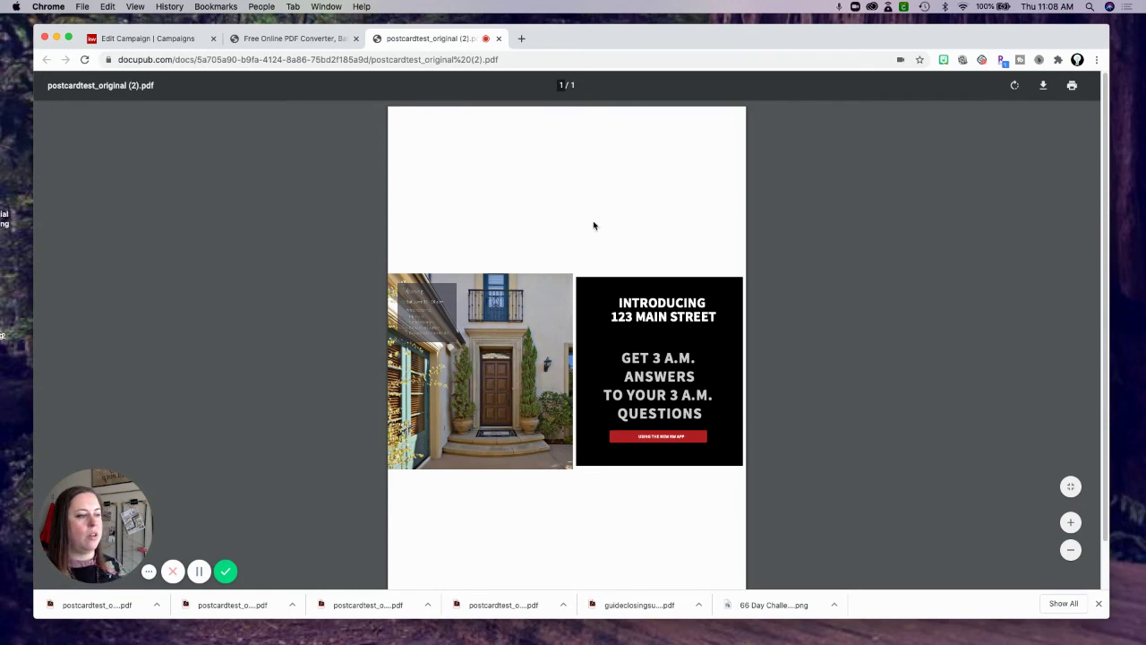
left_click(284, 38)
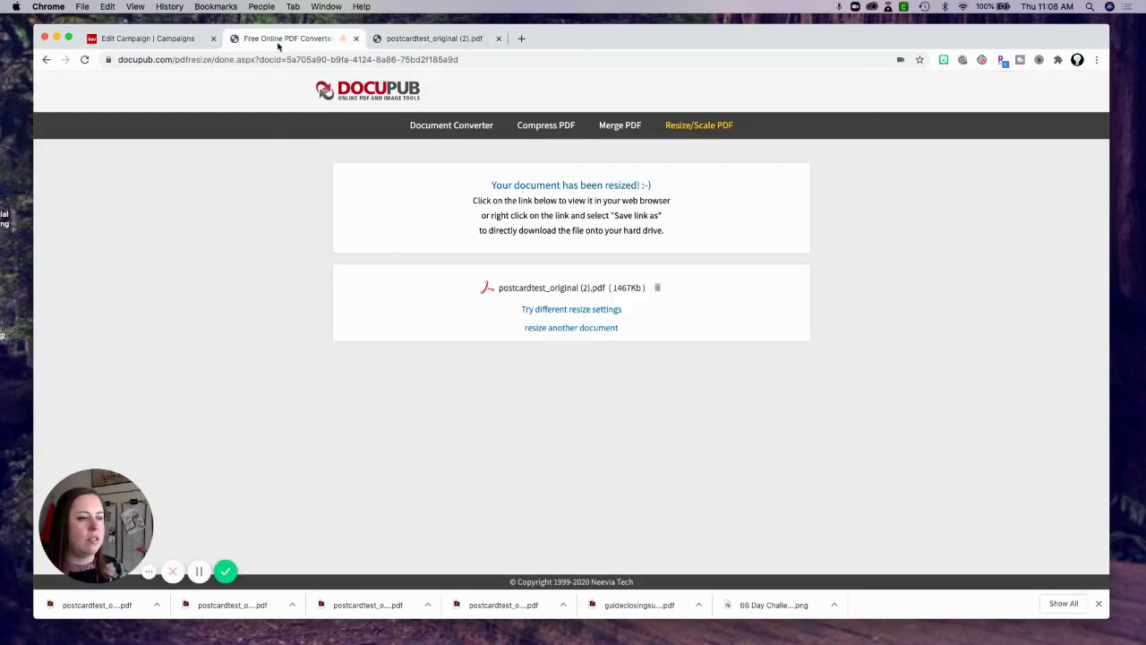
left_click(131, 38)
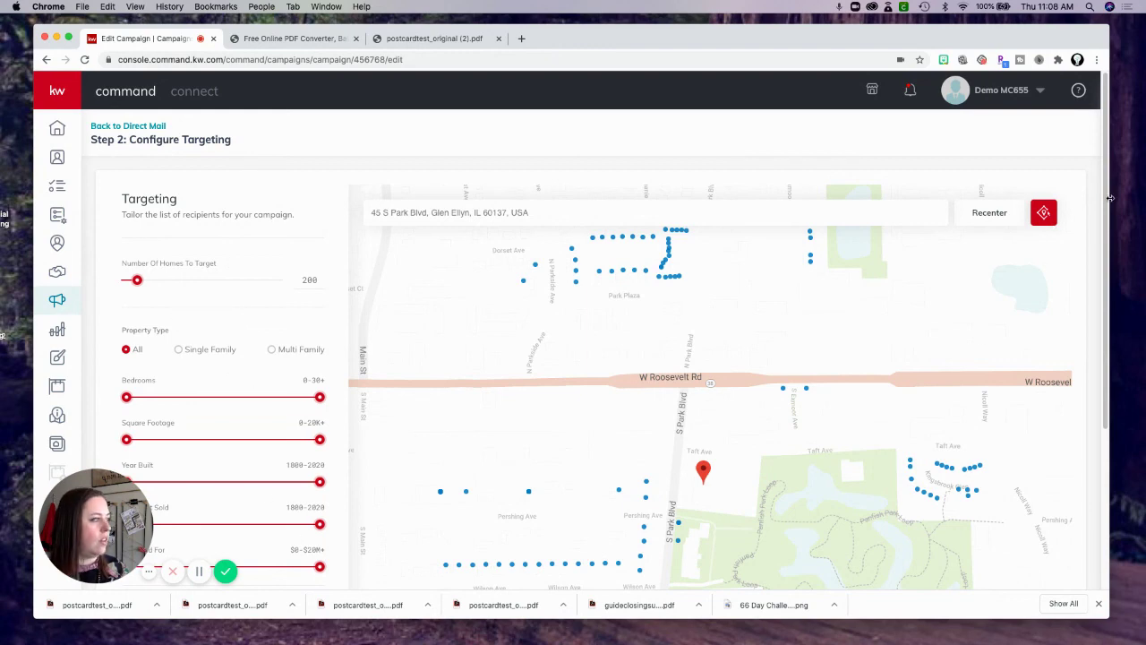
Advance the campaign to Preview & Payment and drag the 0.jpg reference photo over the page.
scroll(1106, 215, "down", 5)
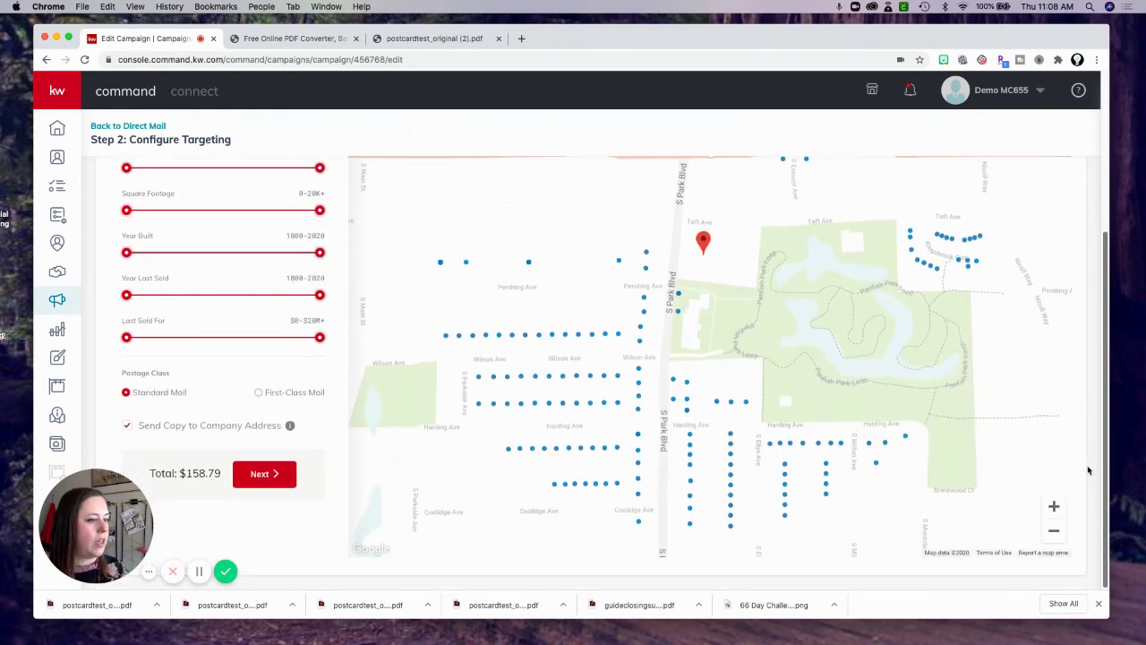
left_click(257, 475)
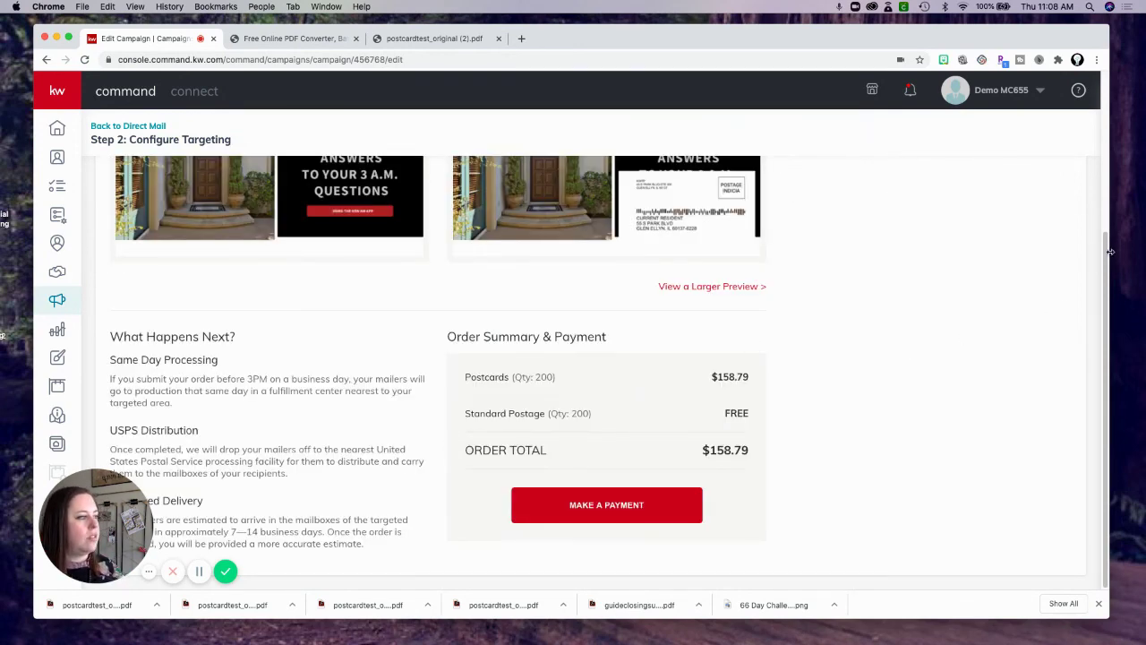
left_click_drag(1109, 252, 1110, 104)
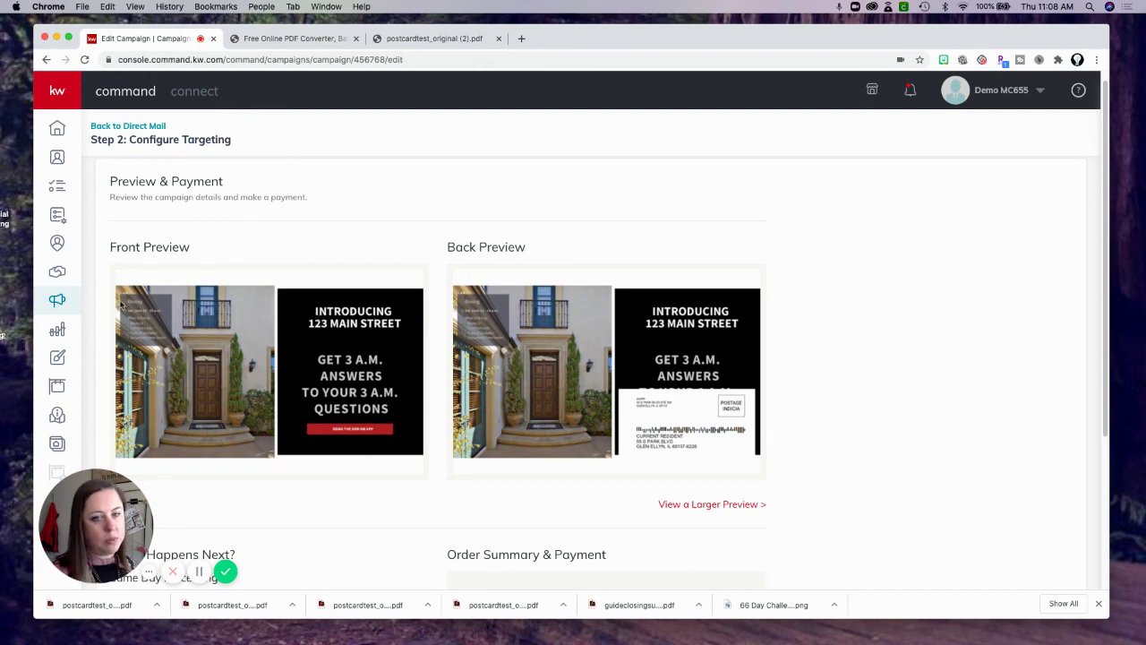
left_click_drag(0, 89, 300, 74)
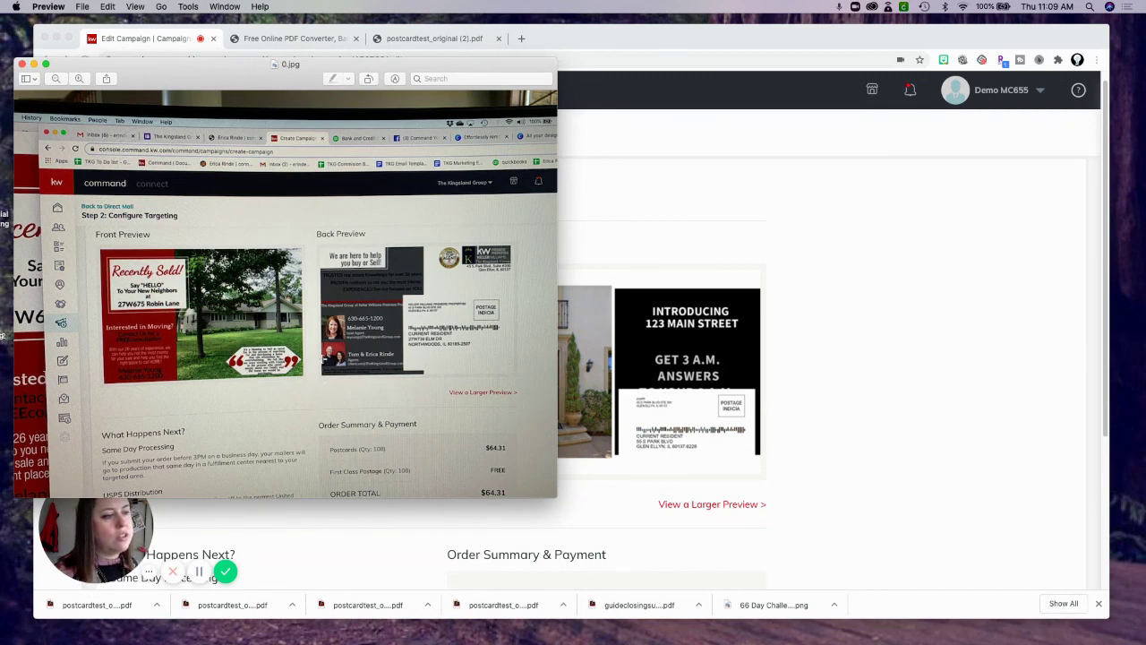
Bring the Chrome campaign page in front of the 0.jpg photo.
left_click(784, 269)
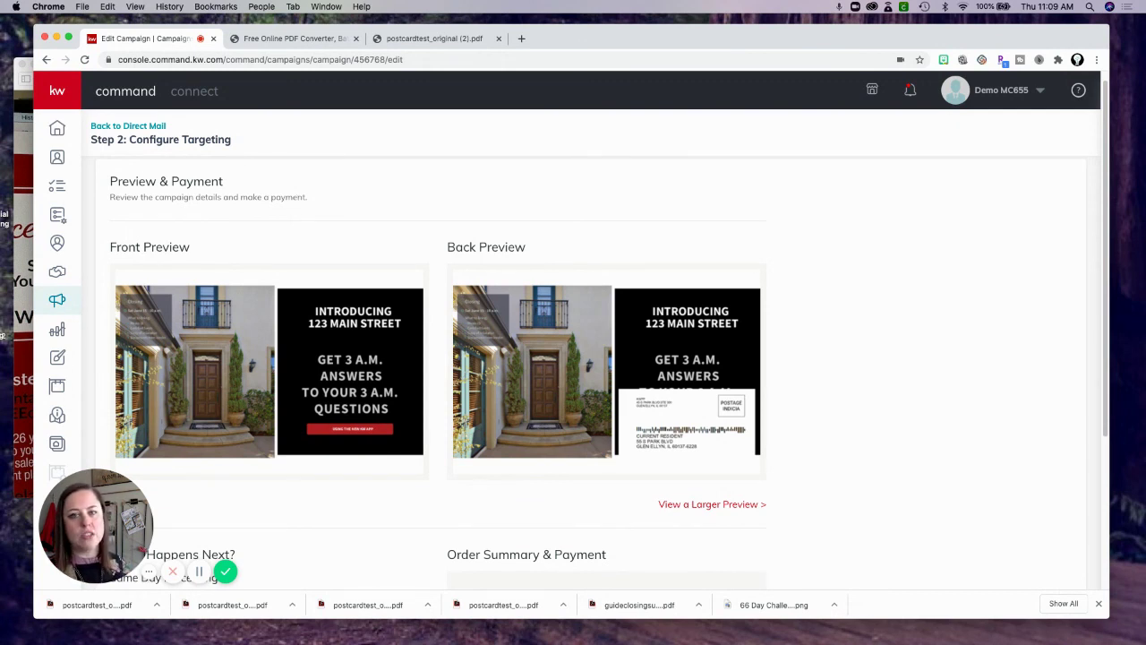
Switch to the resized postcardtest_original (2).pdf tab from DocuPub.
left_click(24, 62)
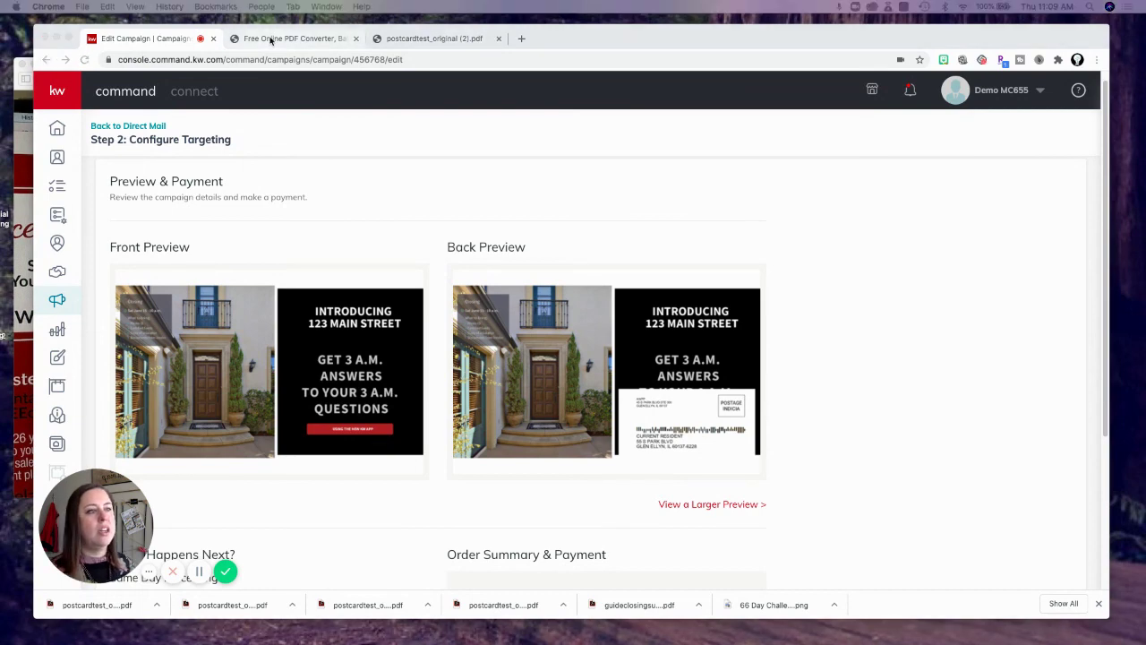
left_click(270, 38)
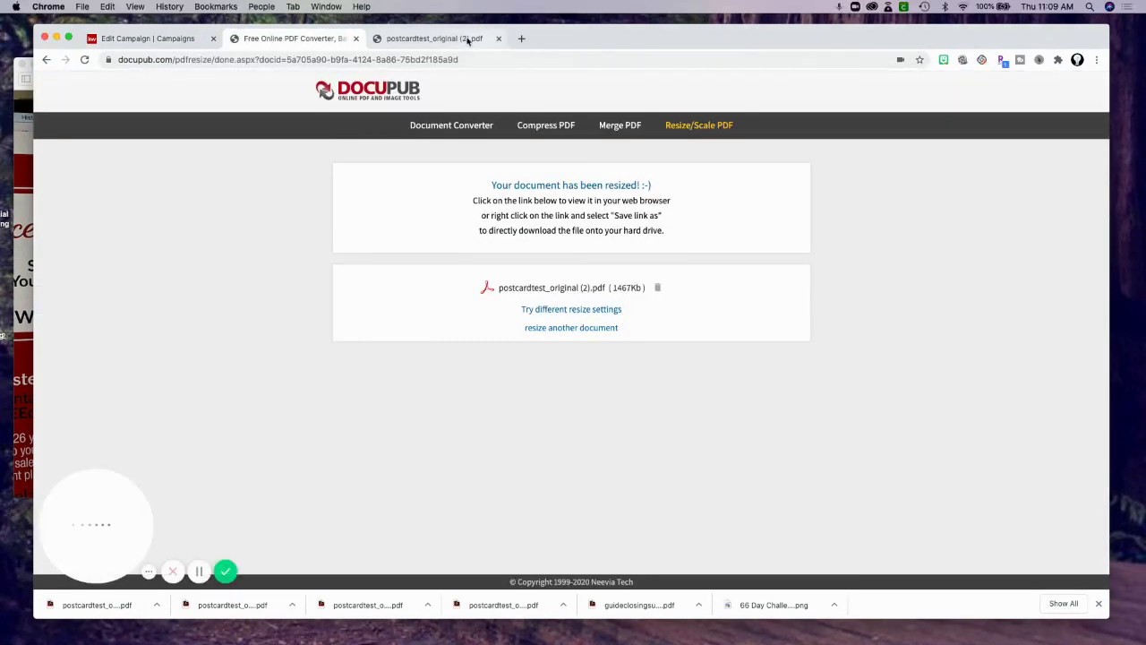
left_click(467, 40)
Run a Google search for 'pdf converter' from that tab's address bar.
left_click(443, 59)
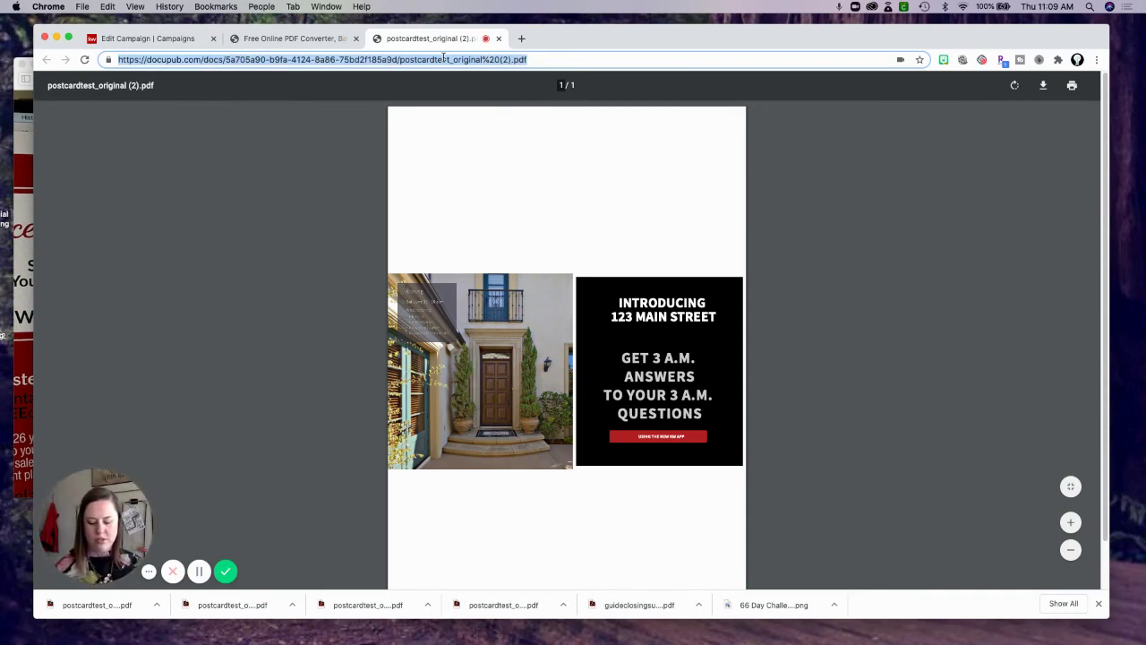
type("pdf r")
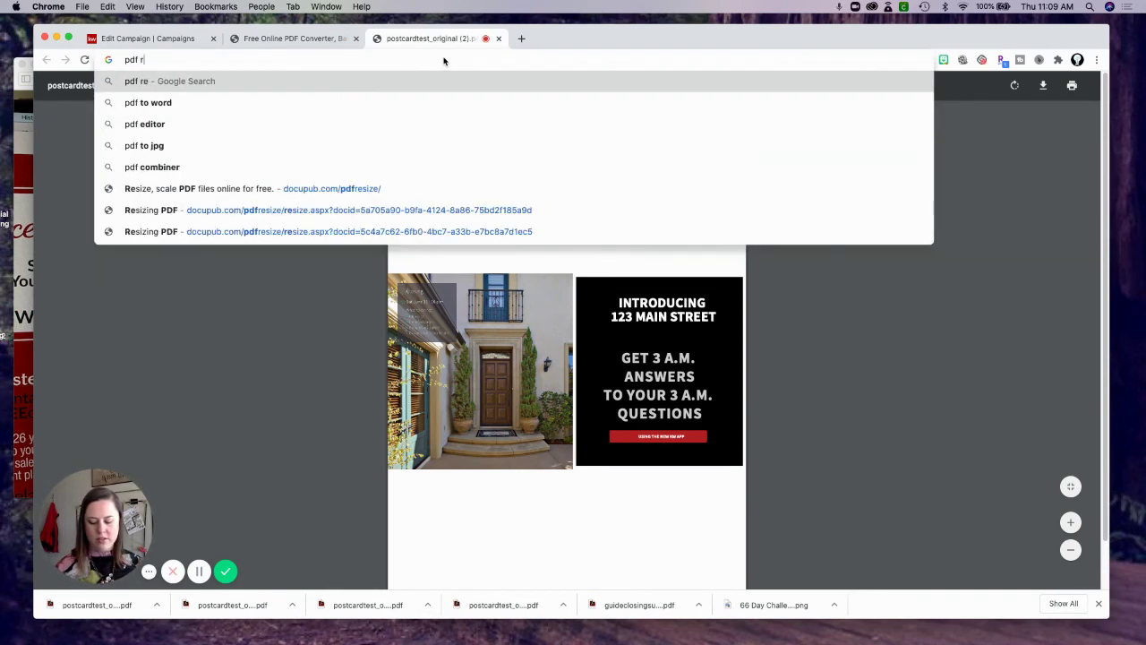
type("es")
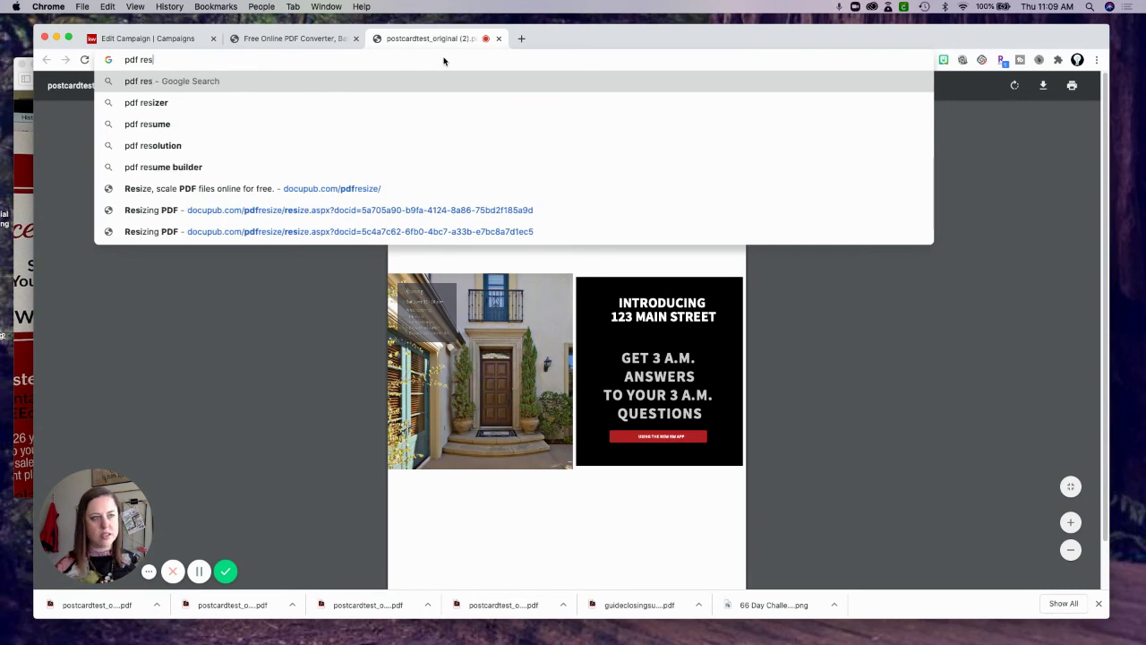
key("BackSpace")
key("BackSpace")
key("BackSpace")
type("con")
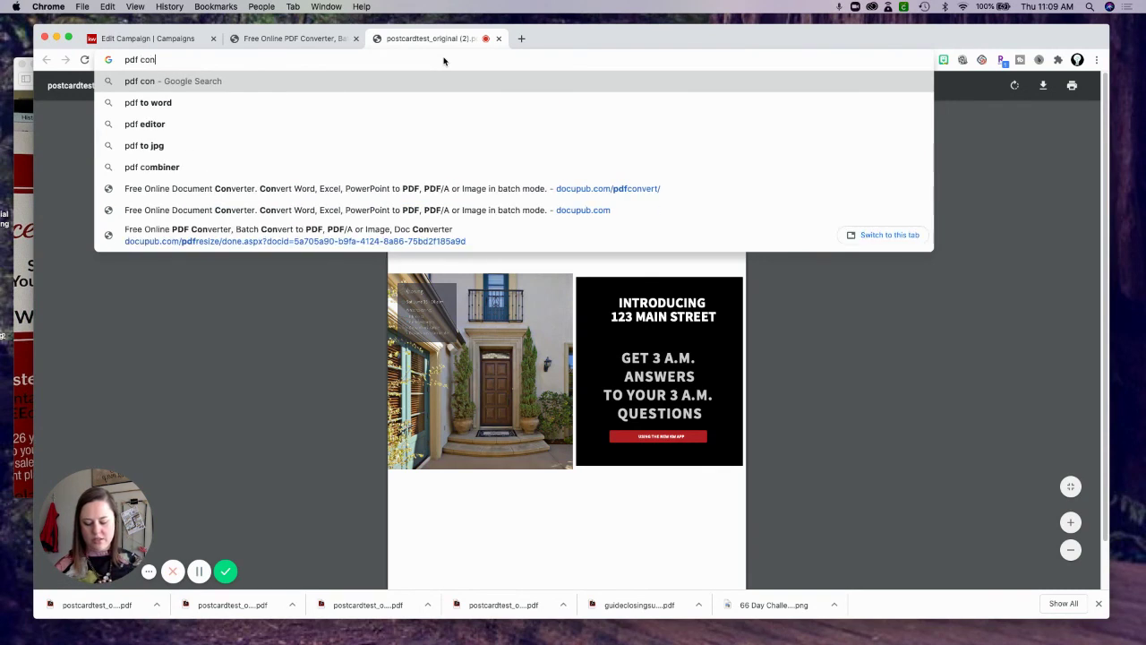
type("verter")
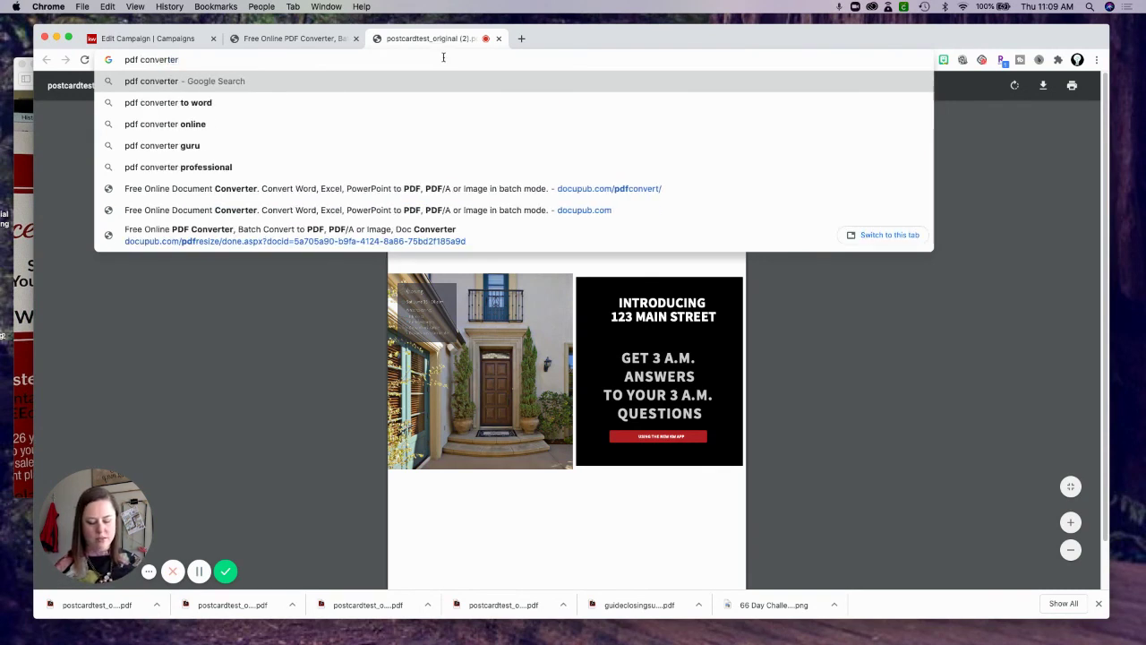
key("Return")
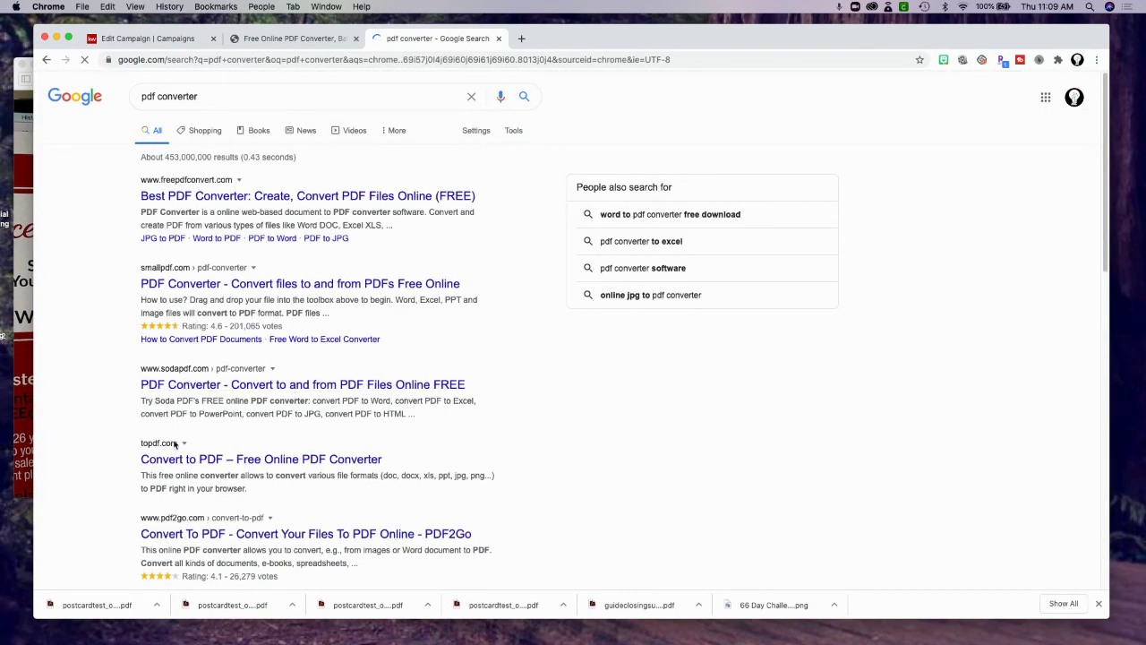
Search for 'pdfconverter.com', open the PDFConverter.com site, then close its tab.
left_click(158, 96)
key("BackSpace")
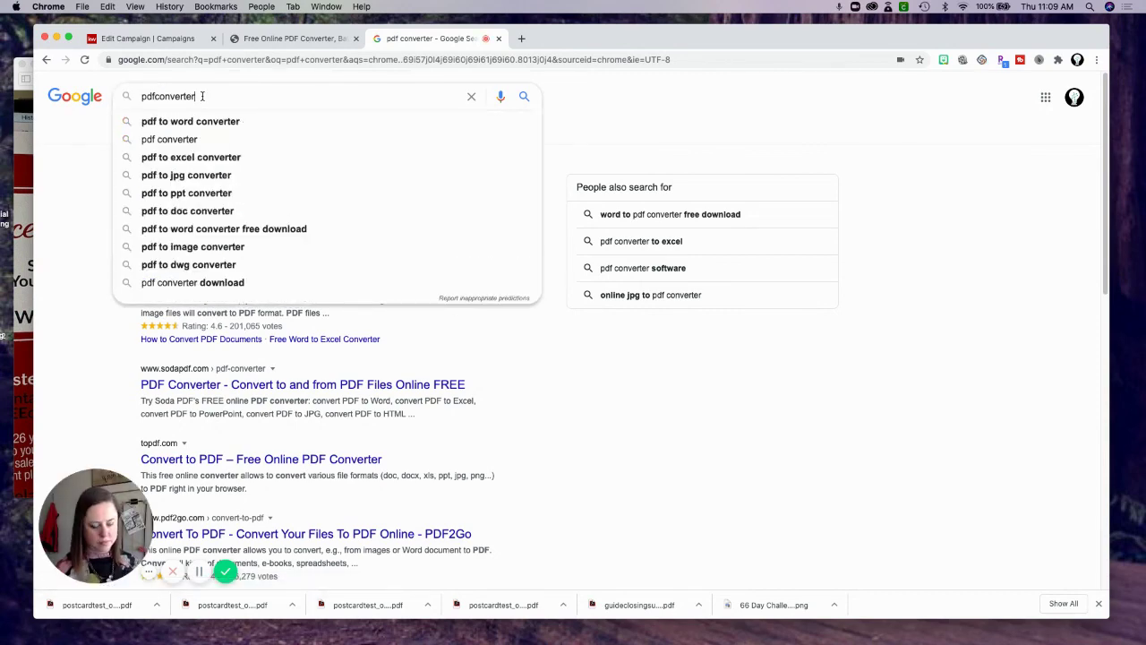
type(".com")
key("Return")
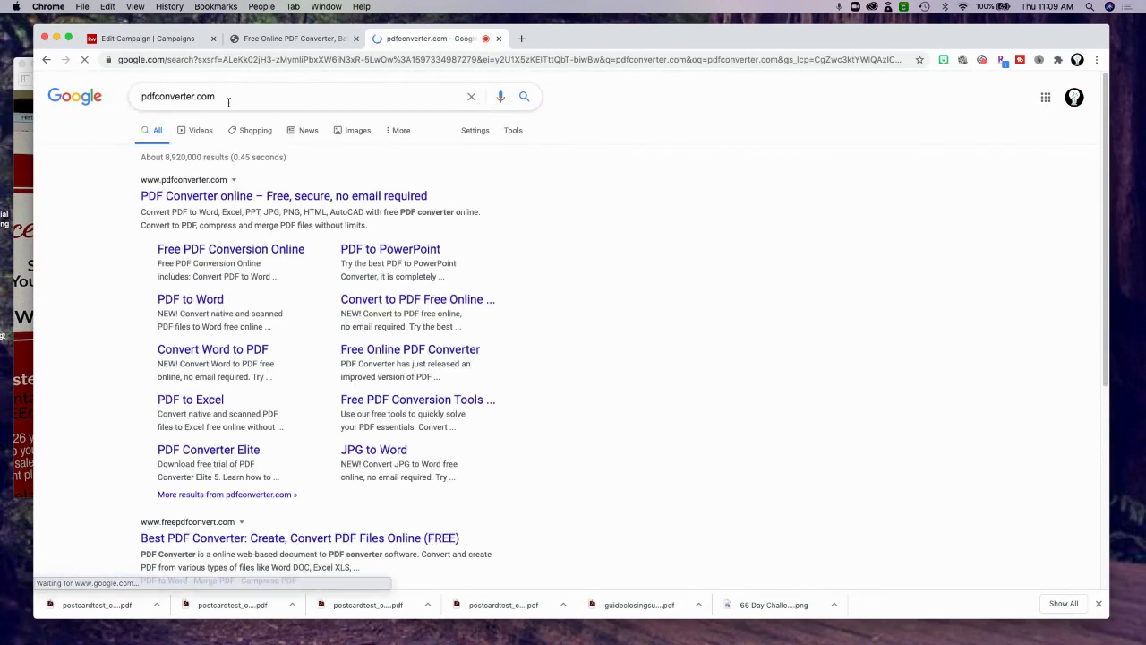
left_click(188, 197)
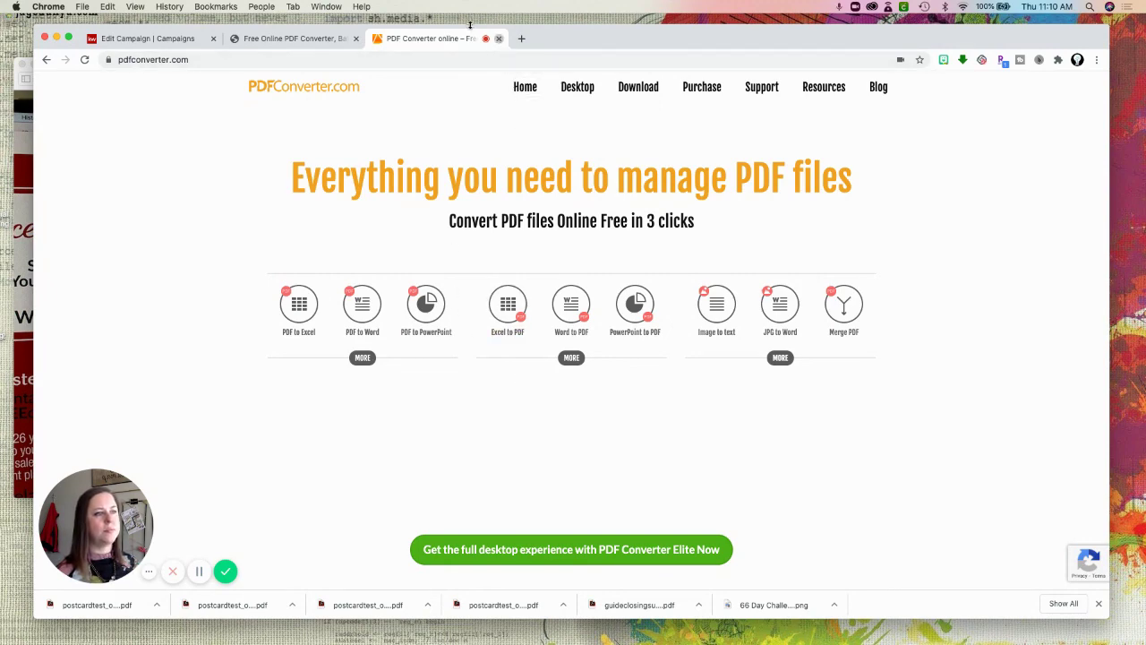
left_click(498, 38)
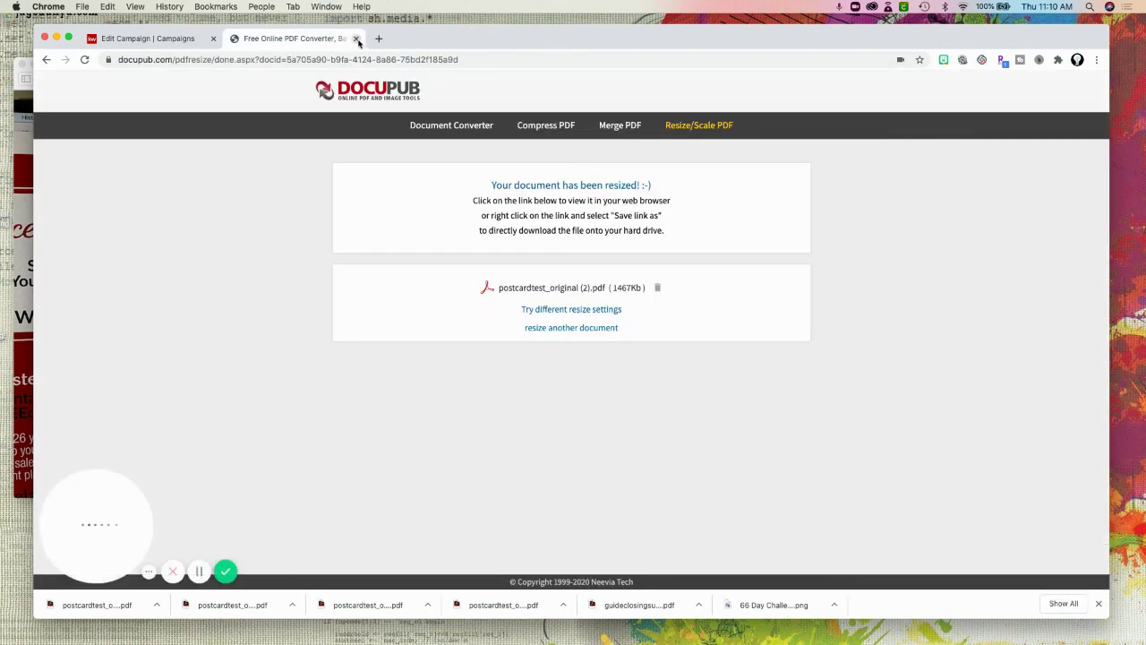
Close the DocuPub tab, leaving only the KW Command Edit Campaign tab.
left_click(356, 39)
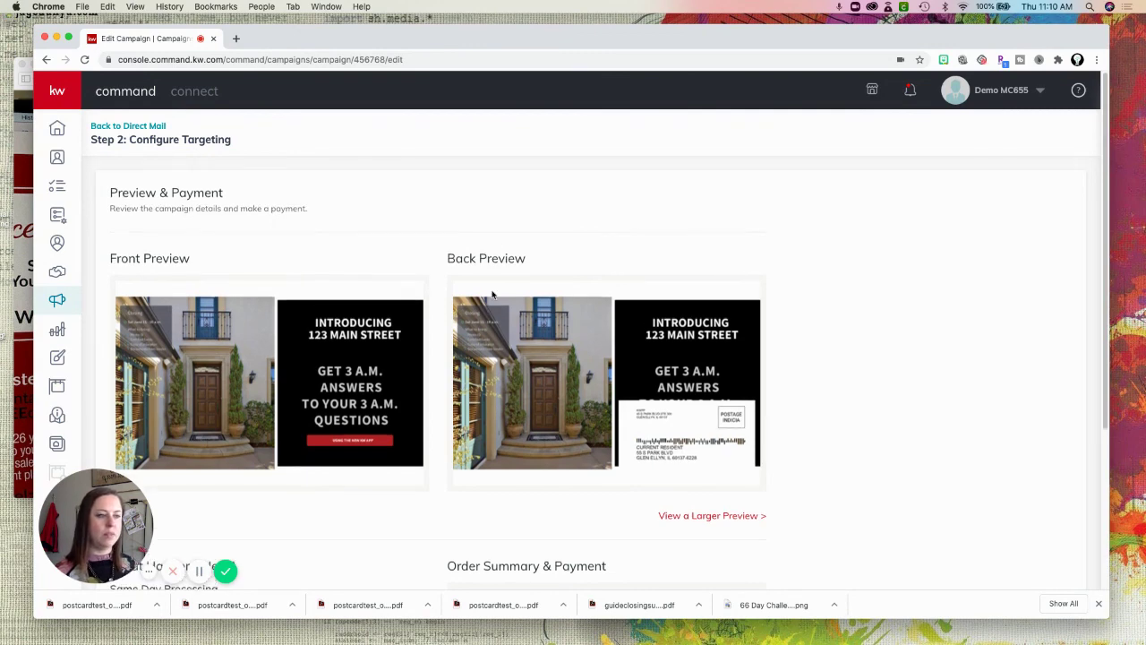
scroll(493, 296, "down", 2)
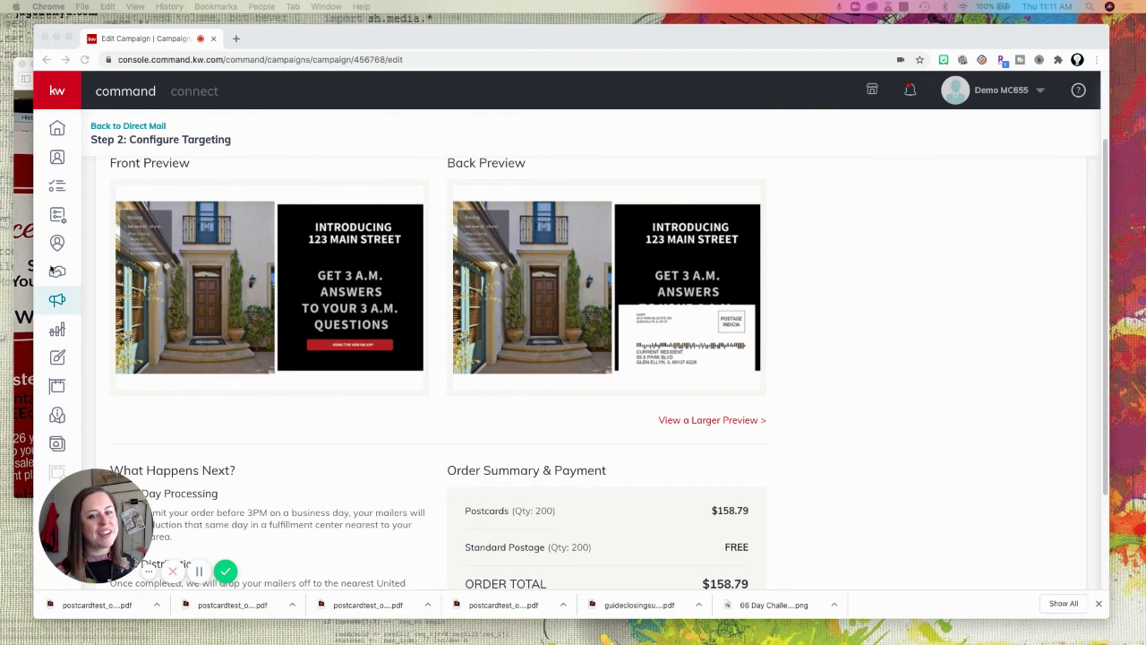
left_click(225, 574)
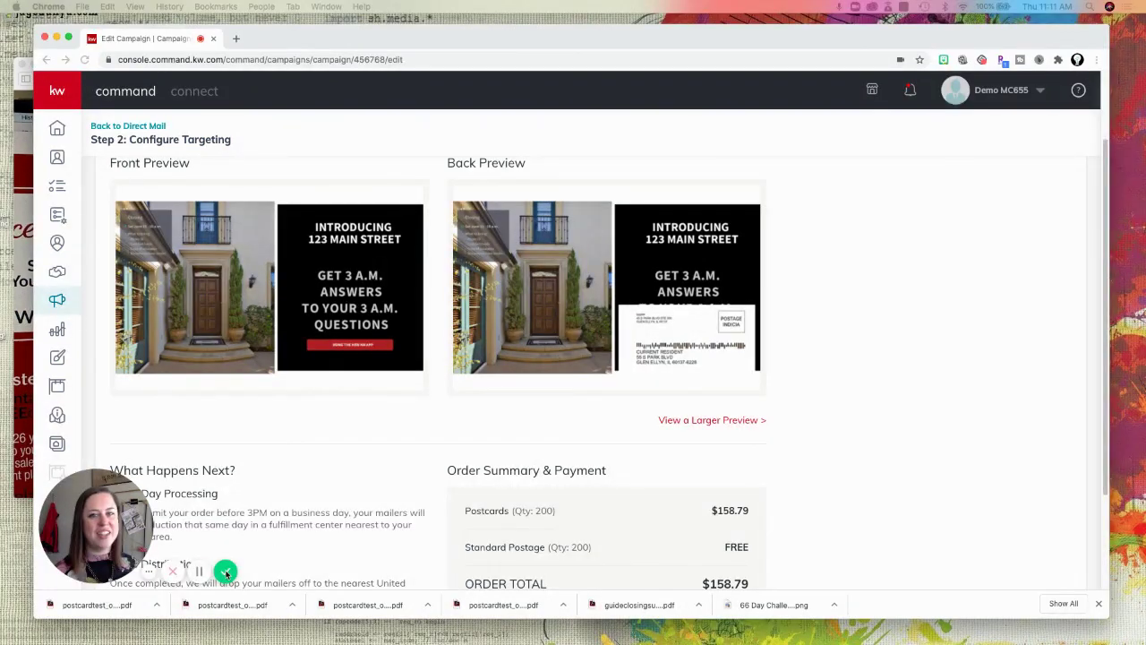